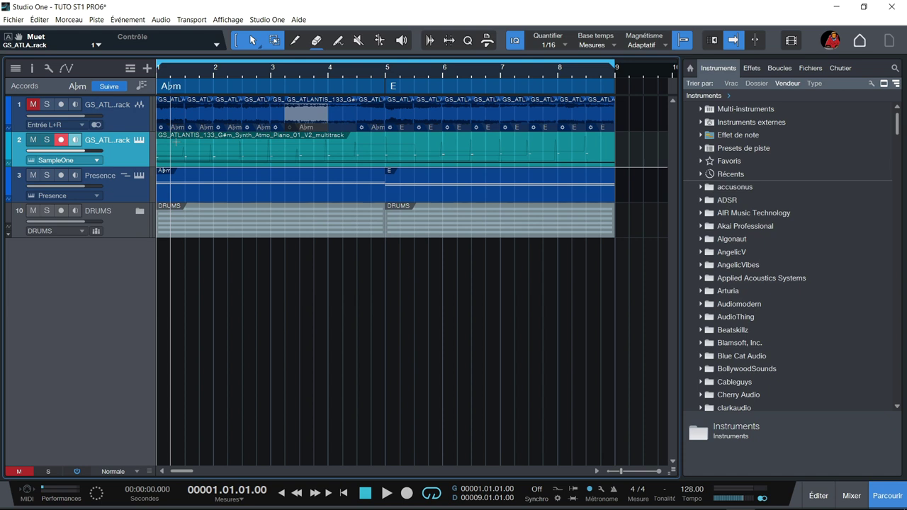
Step: Select the muted audio track and listen to the arrangement from the start, stopping around bar 3
key("Up")
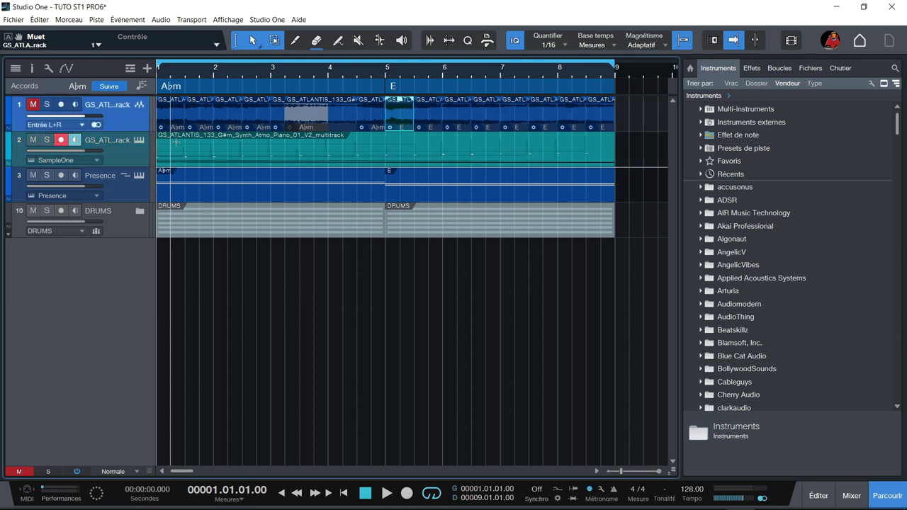
key("space")
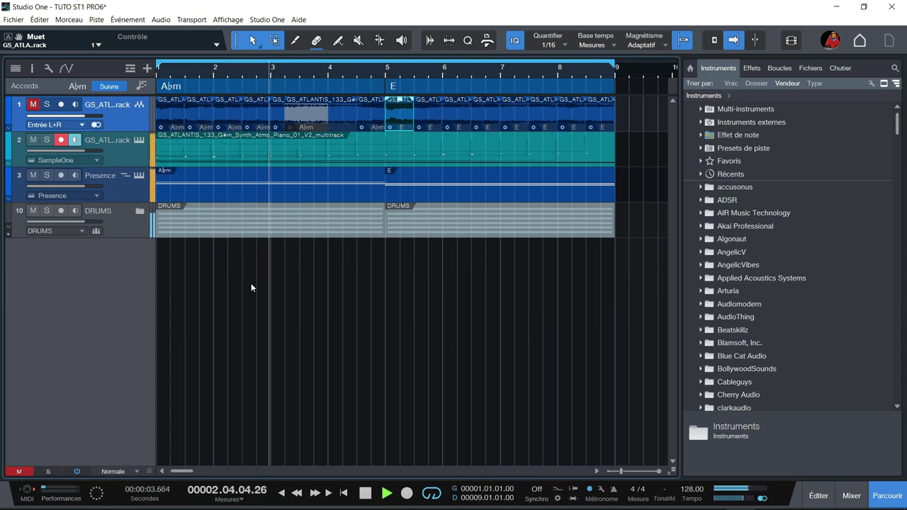
key("space")
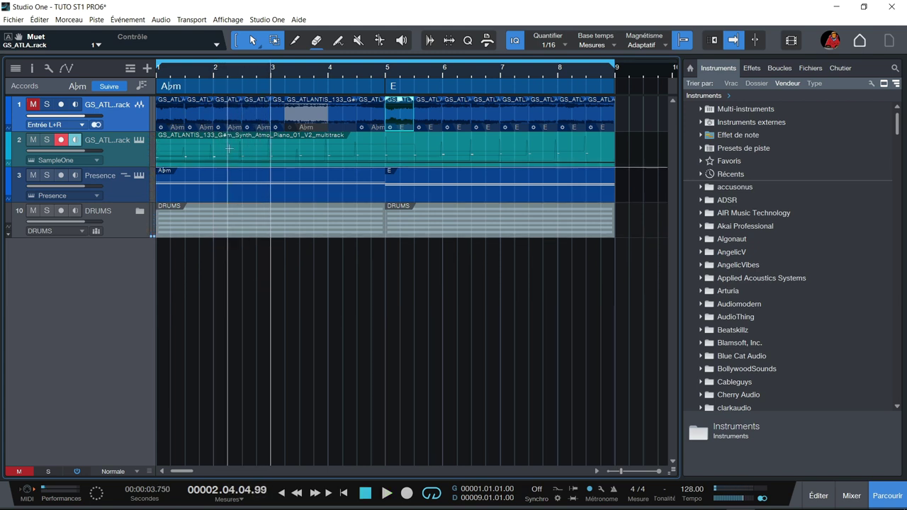
Step: Inspect the SampleOne instrument holding the piano slices on track 2, and close it
left_click(138, 152)
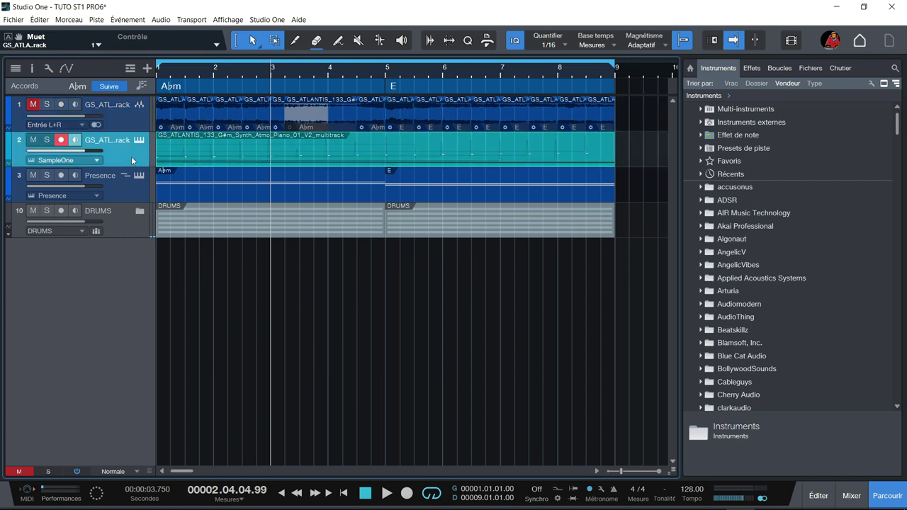
left_click(138, 140)
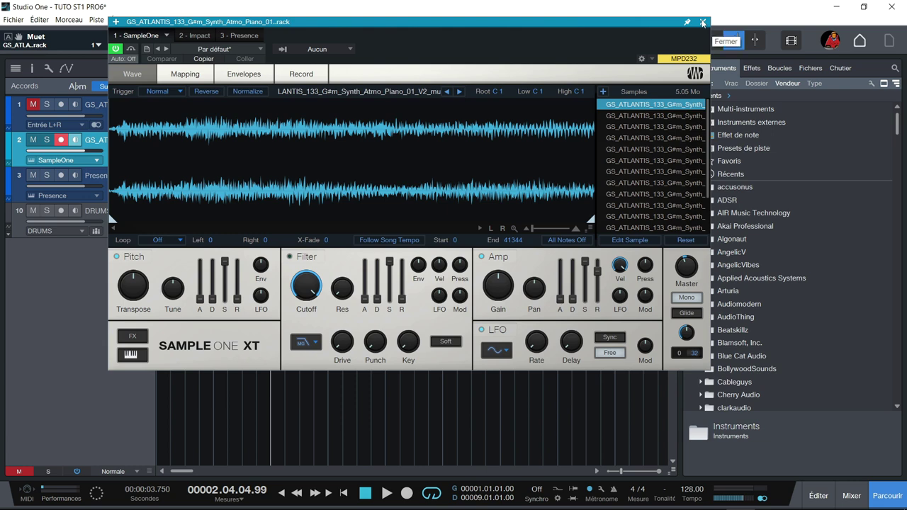
left_click(703, 23)
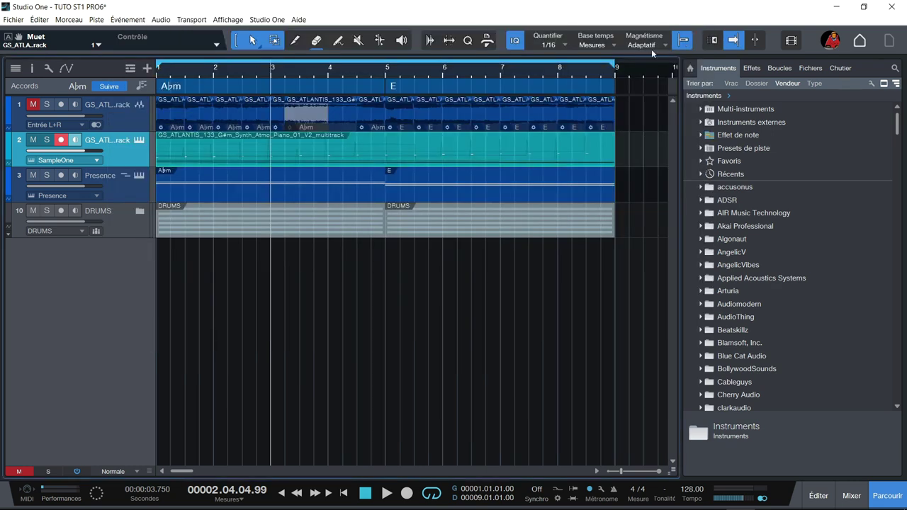
Step: Move the piano event on track 2 to bar 9 and record a new performance from bar 1
left_click_drag(193, 159, 655, 163)
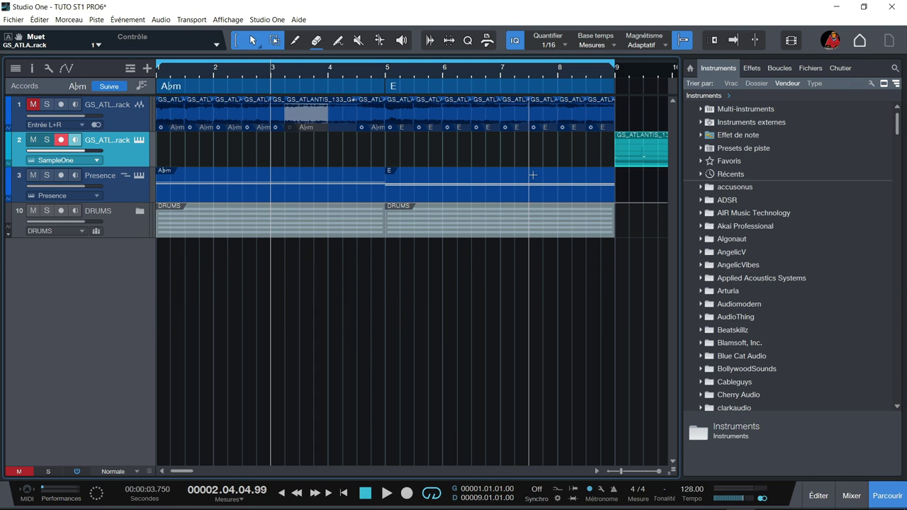
key("f")
key("space")
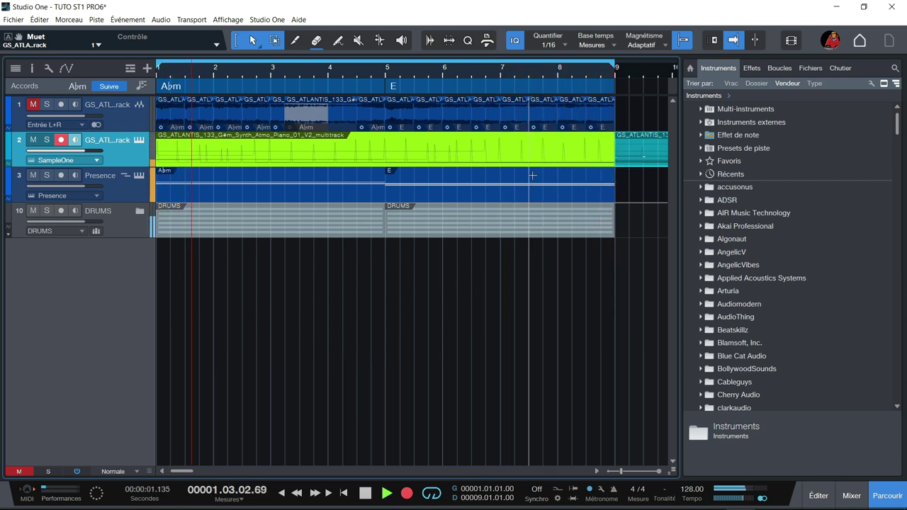
key("space")
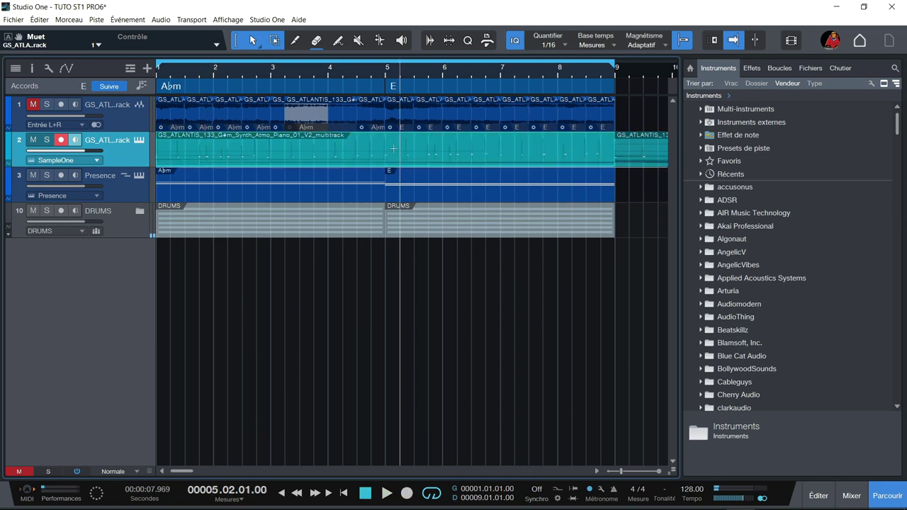
Step: Quantize all notes of the newly recorded piano event to a 1/8 grid
double_click(395, 155)
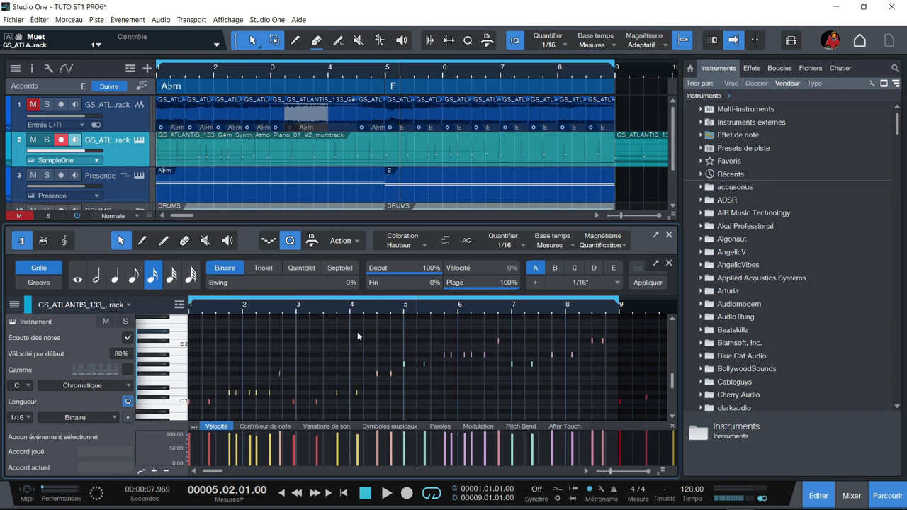
key("ctrl+a")
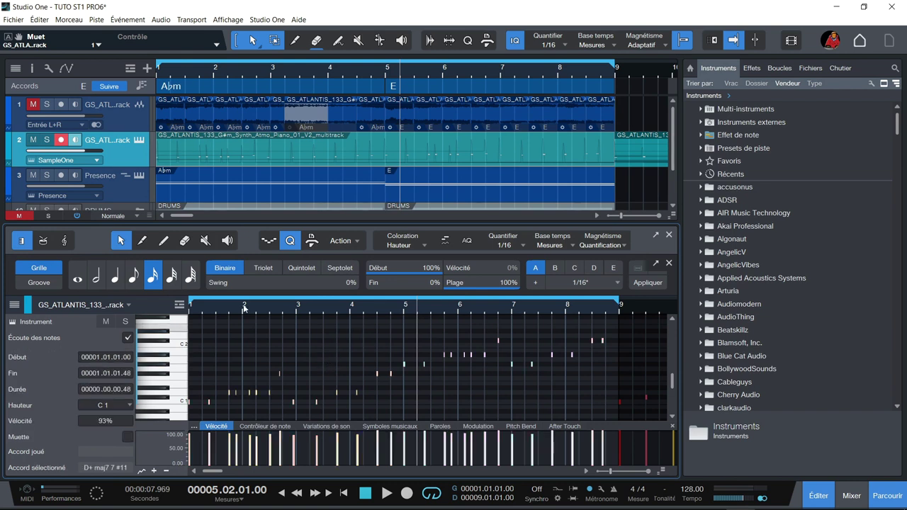
left_click(131, 279)
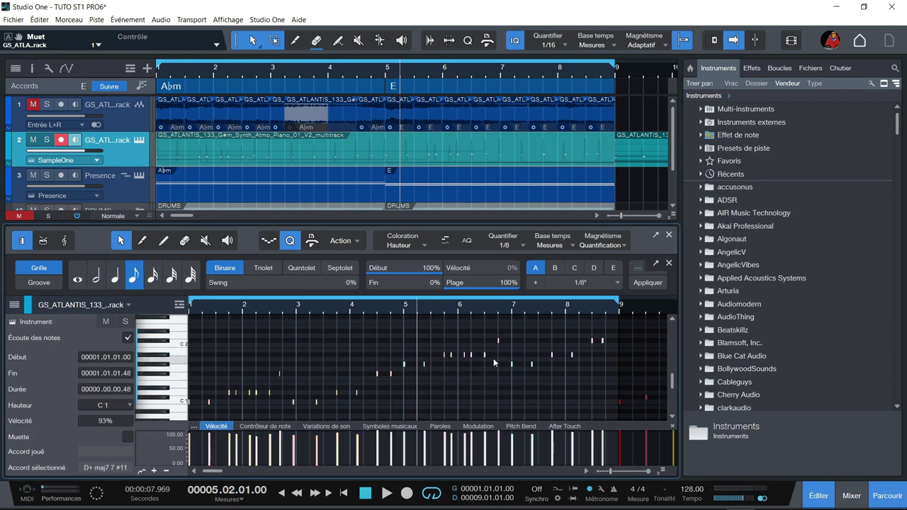
left_click(644, 282)
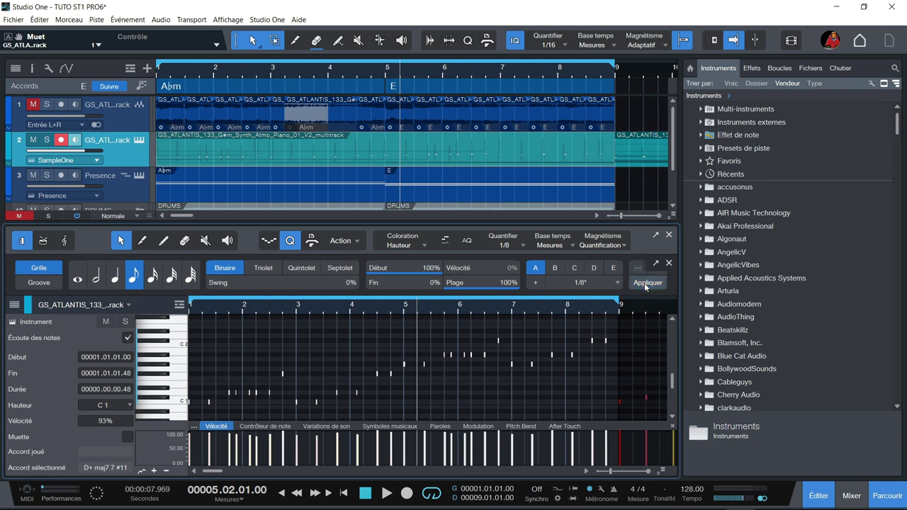
Step: Play back the quantized piano part from the start of the song, stopping in bar 3
key("Home")
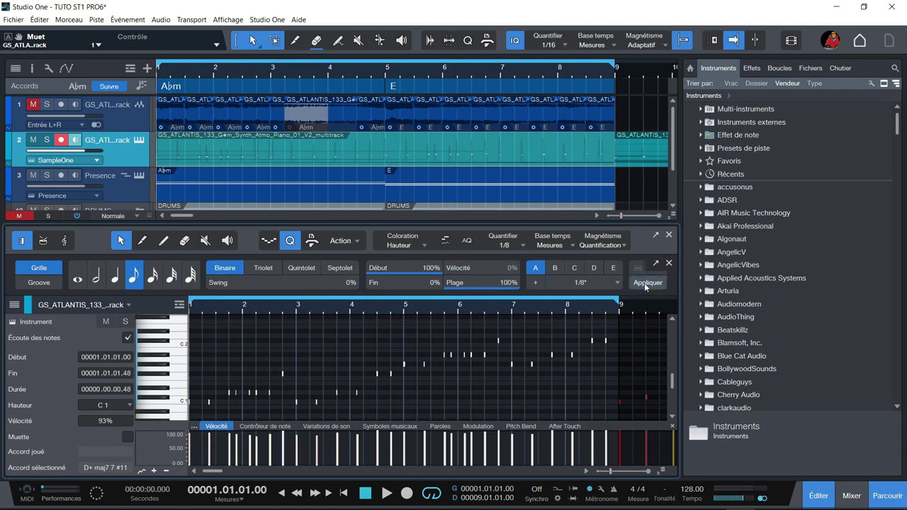
key("space")
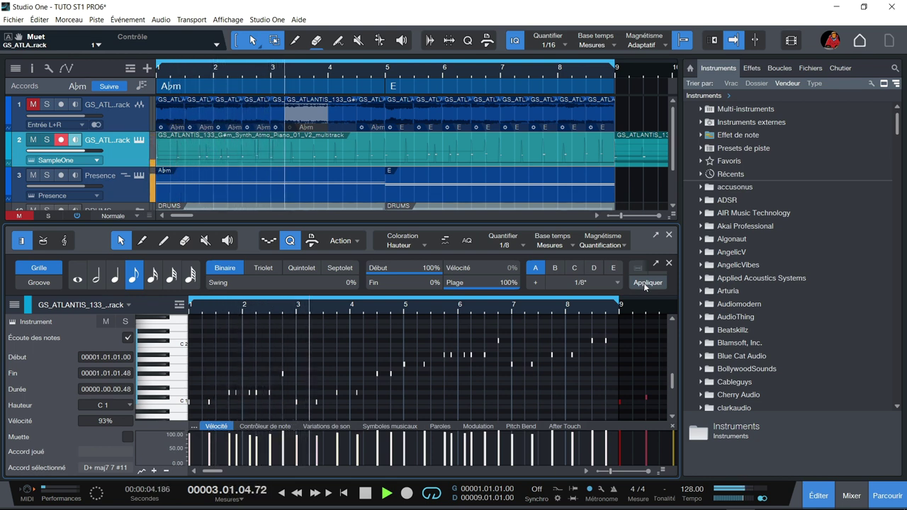
key("space")
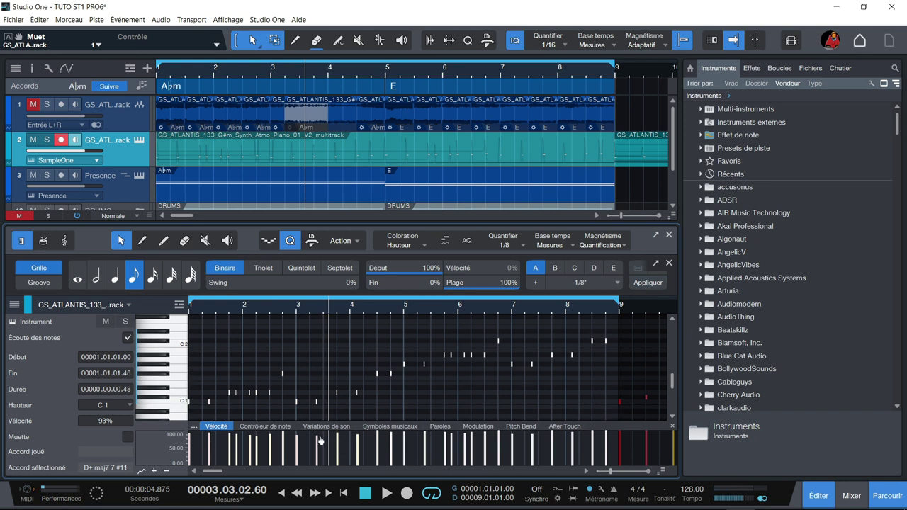
Step: Duplicate the two Presence chord events so that the copies start at bar 9
left_click_drag(318, 441, 350, 368)
left_click_drag(625, 110, 389, 141)
left_click(145, 188)
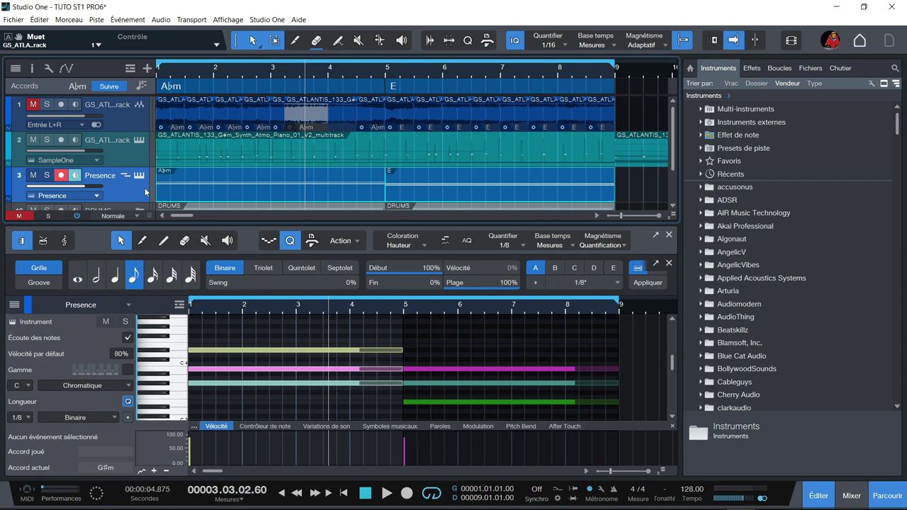
key("d")
scroll(674, 135, "down", 2)
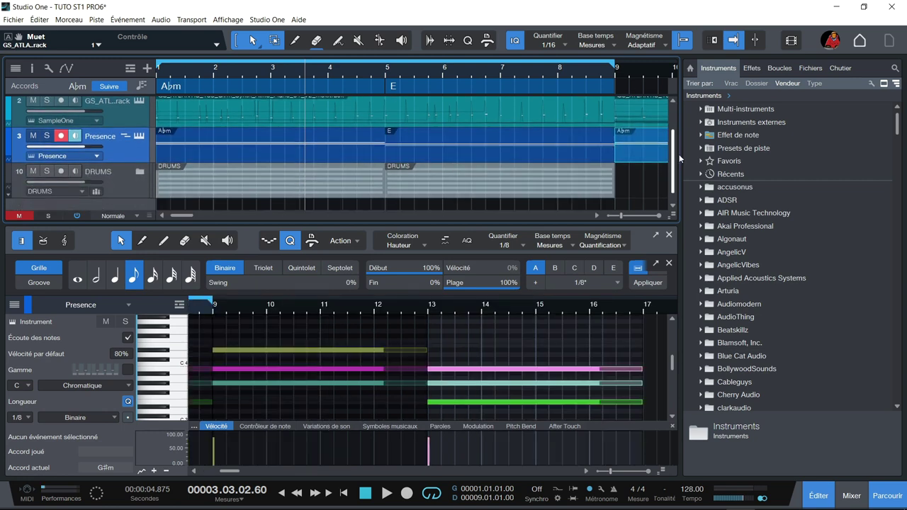
Step: Duplicate the two DRUMS events to bar 9 and close the note editor
left_click_drag(637, 181, 348, 212)
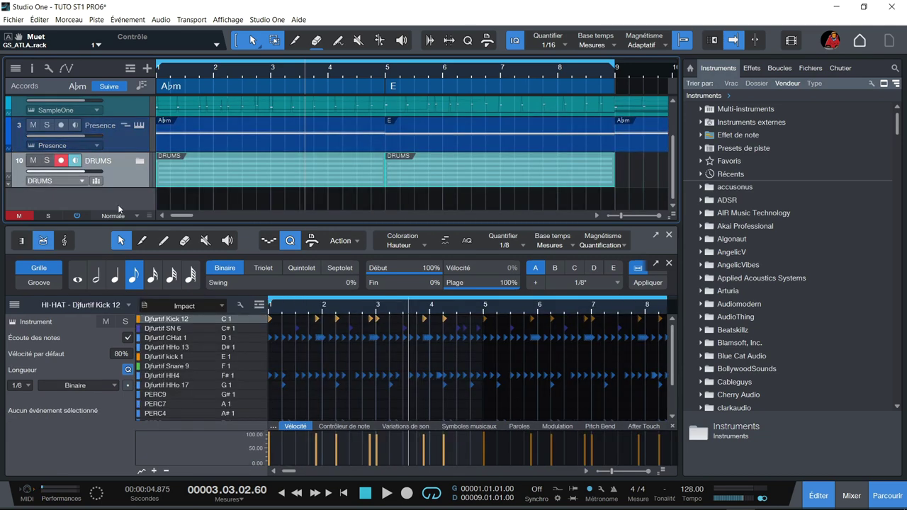
key("d")
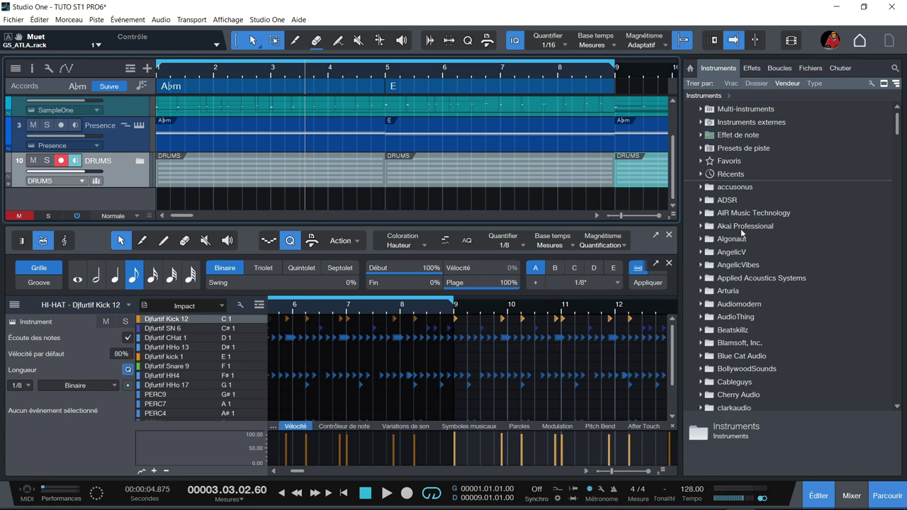
key("F2")
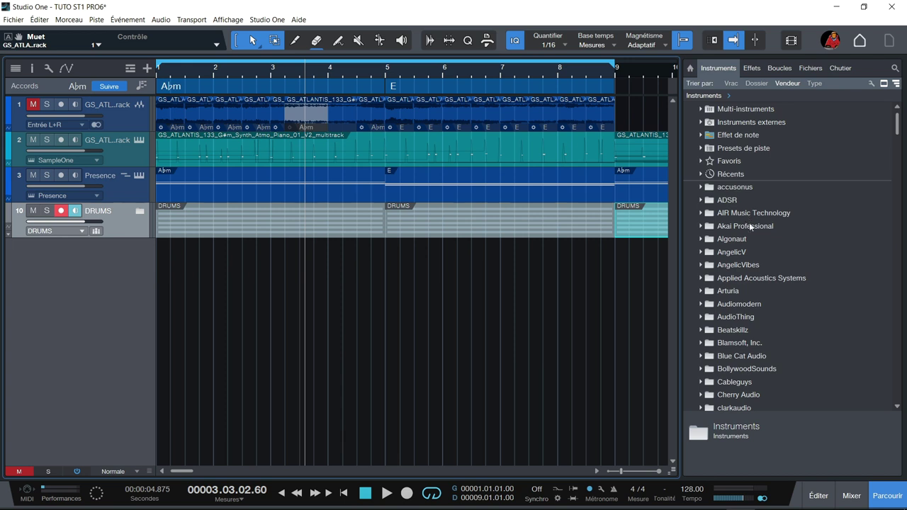
Step: Add a new instrument track with the PreSonus SampleOne sampler below the existing tracks
scroll(765, 185, "down", 15)
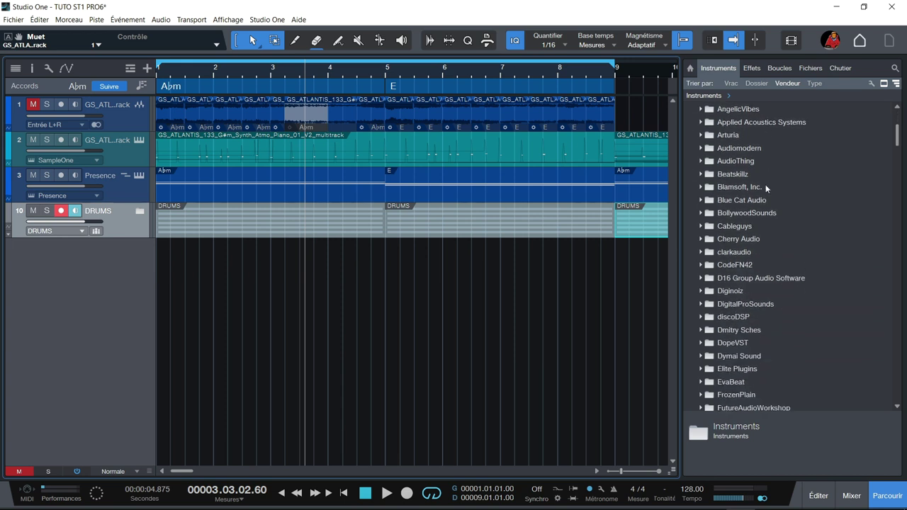
scroll(765, 184, "down", 15)
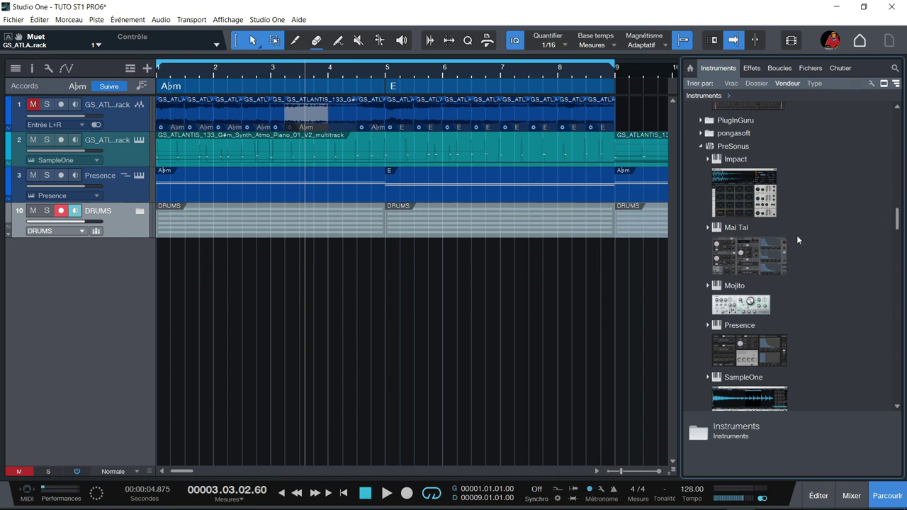
scroll(757, 321, "down", 3)
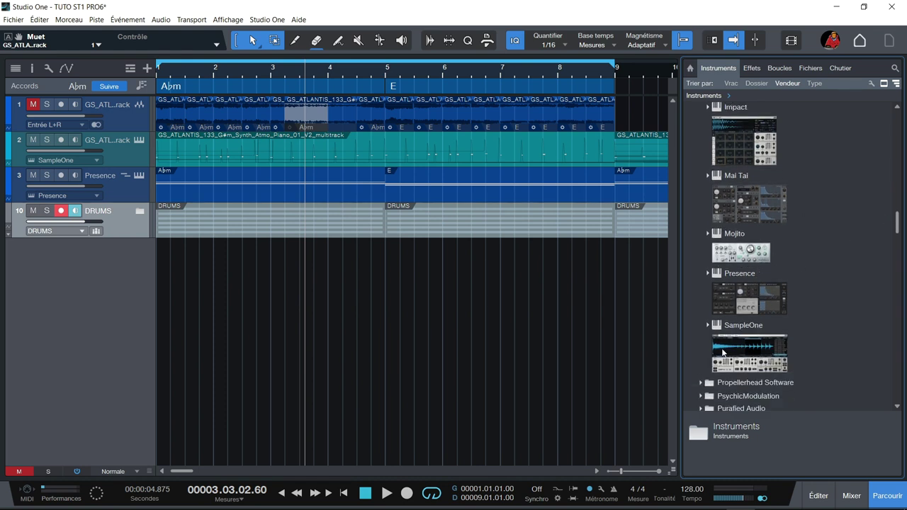
left_click_drag(723, 357, 196, 288)
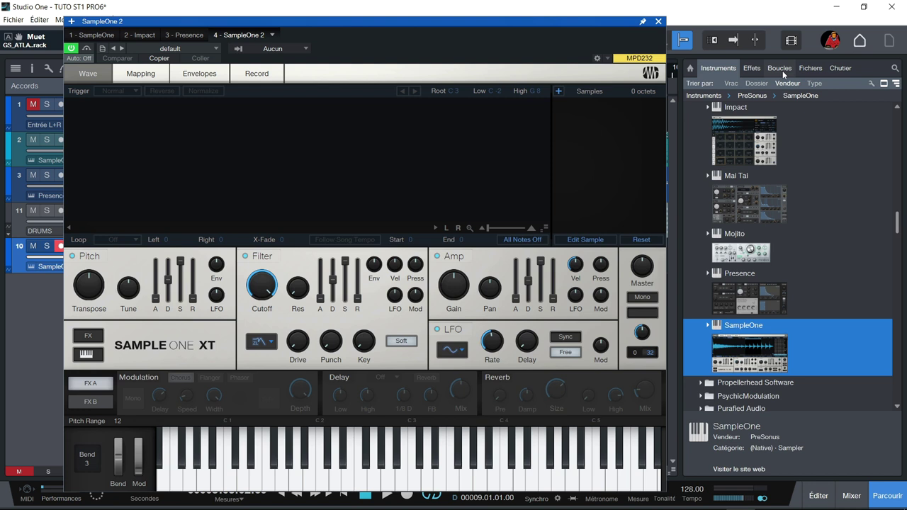
Step: Browse the desktop files to the 808 folder inside ONE SHOT PACK ABC VOL1
left_click(809, 68)
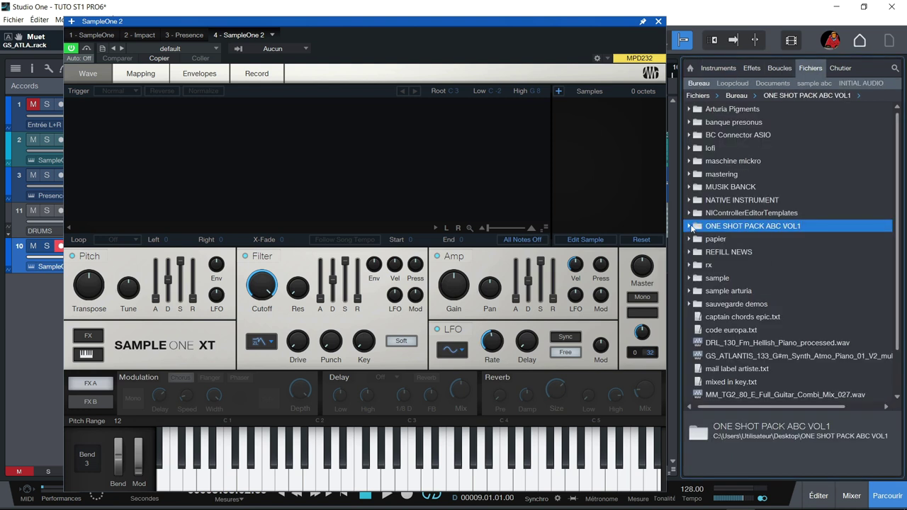
left_click(689, 226)
left_click(696, 240)
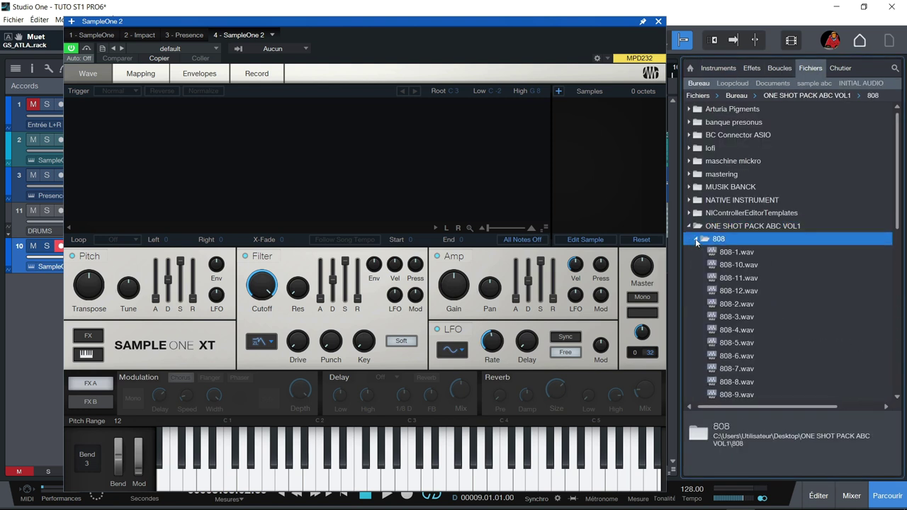
Step: Audition the samples 808-1, 808-10, 808-11, 808-12 and 808-2, and load 808-2.wav into the new SampleOne
left_click(729, 252)
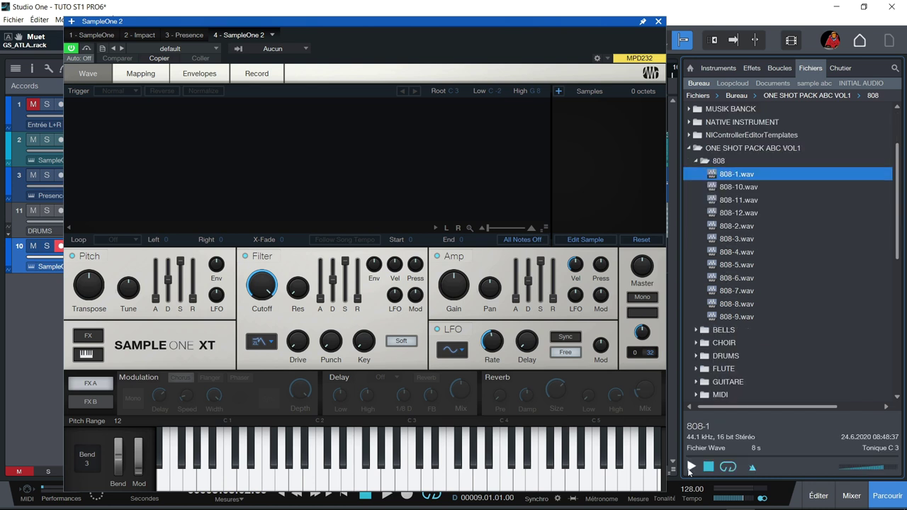
left_click(732, 187)
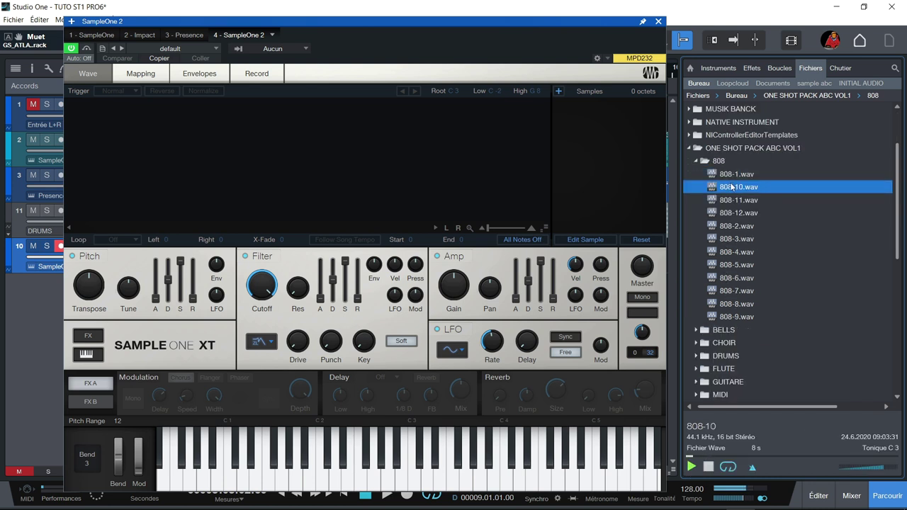
left_click(732, 200)
left_click(731, 215)
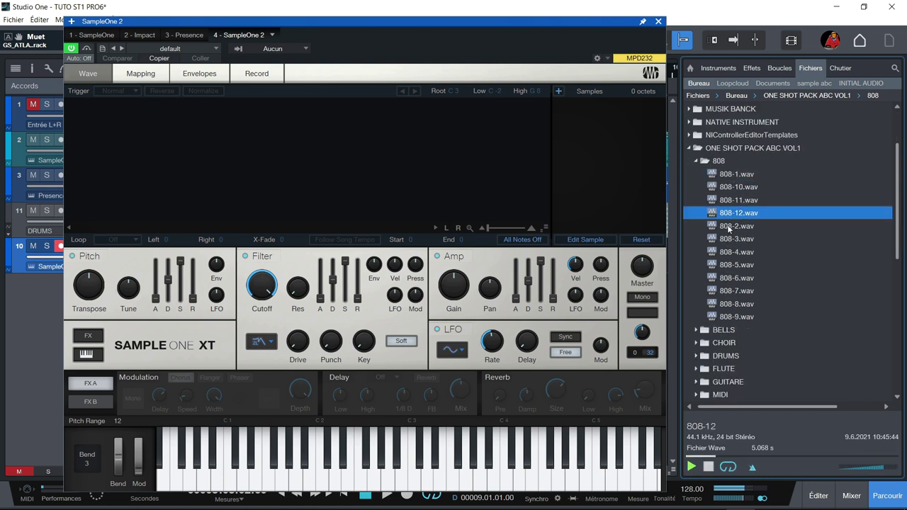
left_click(728, 227)
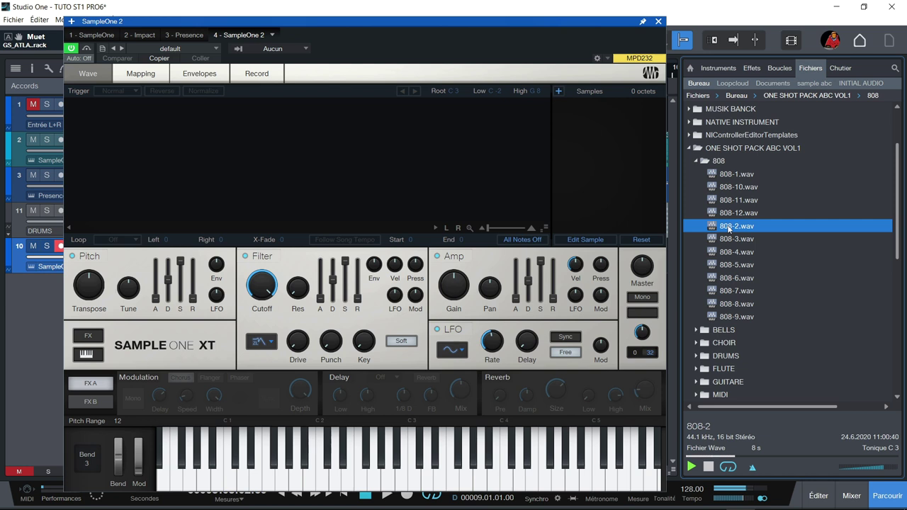
left_click_drag(728, 227, 311, 157)
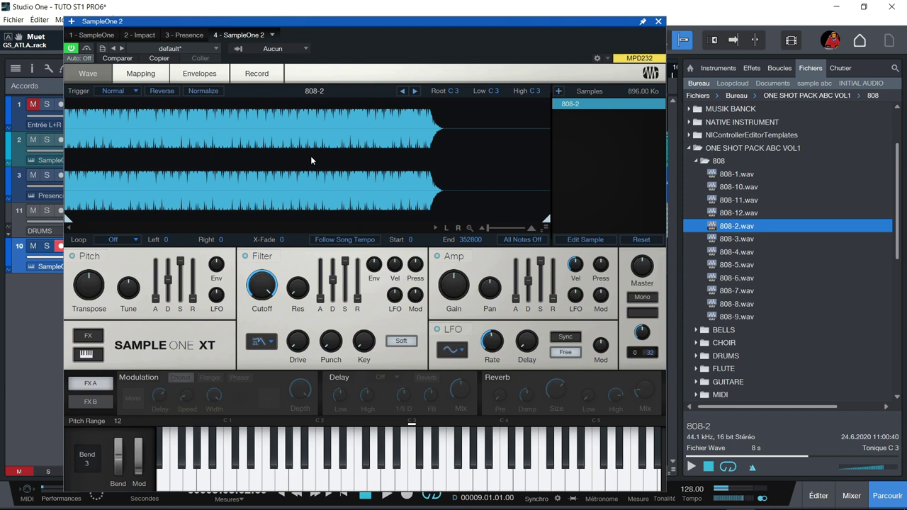
Step: Extend the 808-2 sample's key mapping to cover the whole keyboard, from C -2 to G 8
left_click(152, 76)
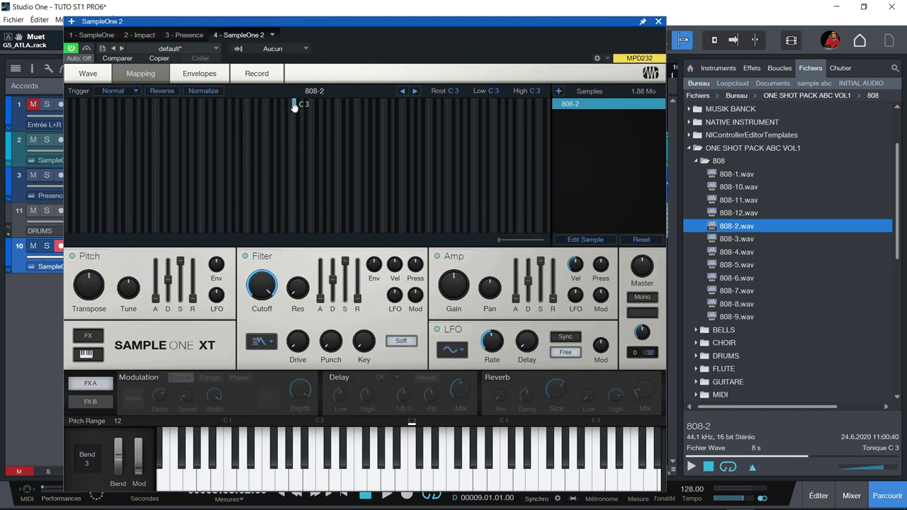
left_click_drag(289, 103, 67, 104)
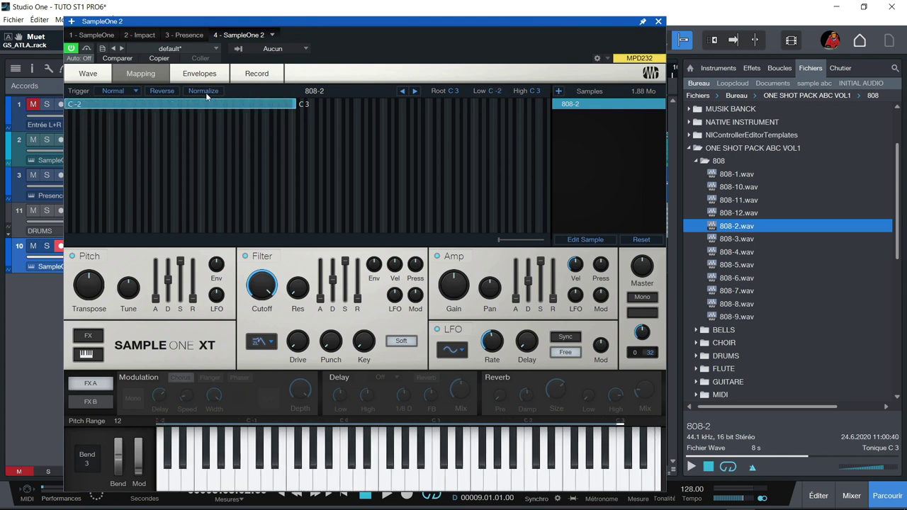
left_click_drag(299, 104, 551, 104)
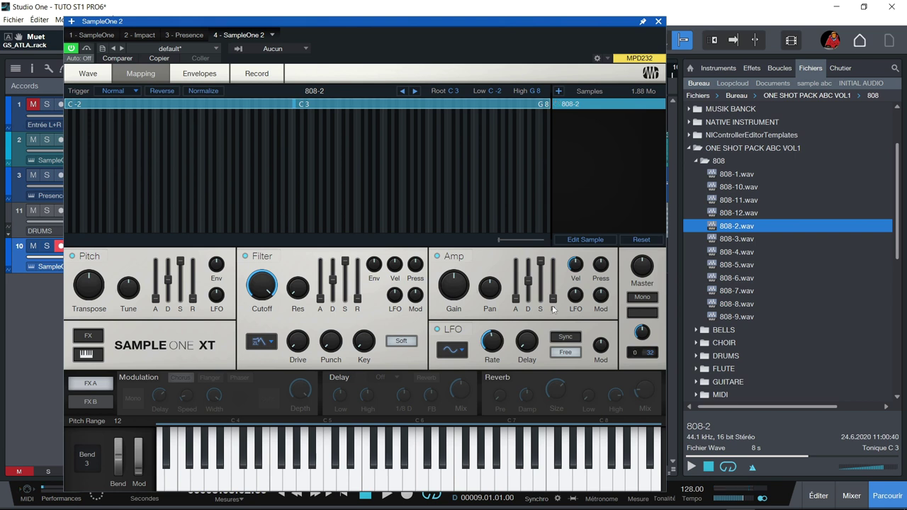
Step: Raise the amp release of the 808 slightly and enable Mono and Glide with a glide time of 20 ms
left_click_drag(556, 301, 557, 291)
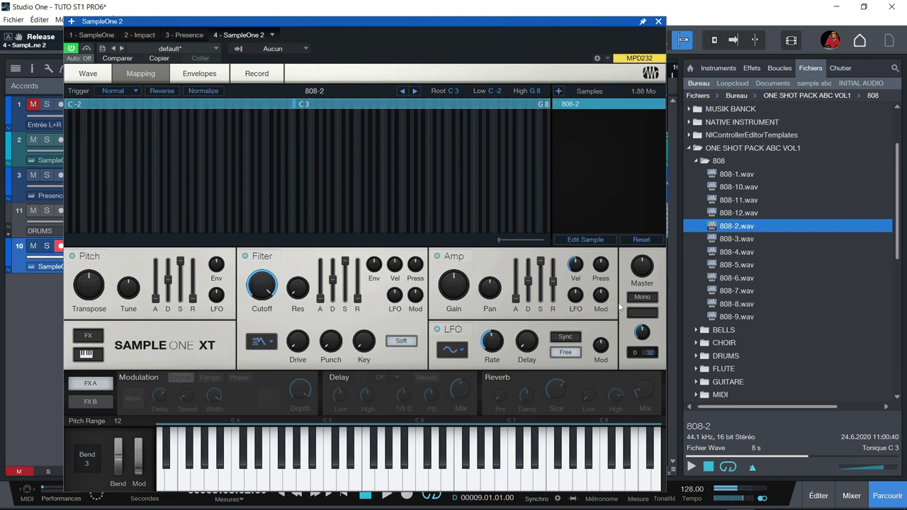
left_click(650, 298)
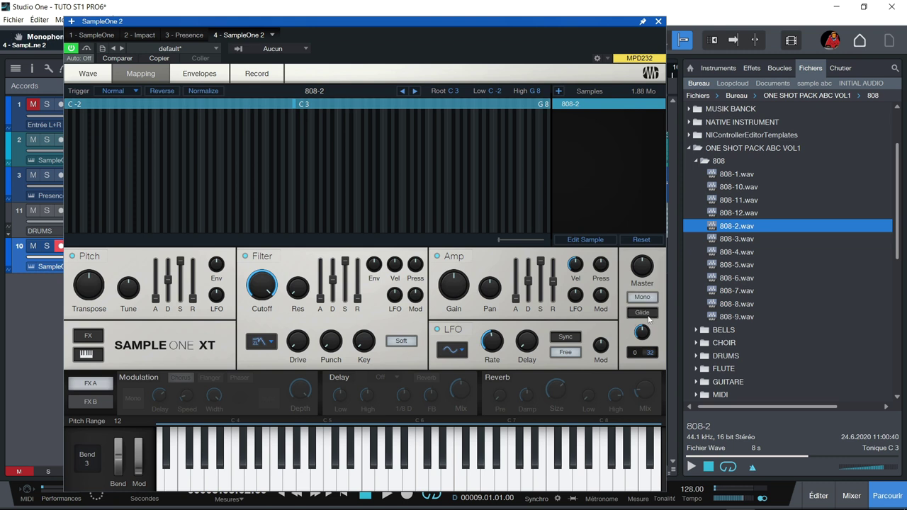
left_click_drag(643, 333, 636, 348)
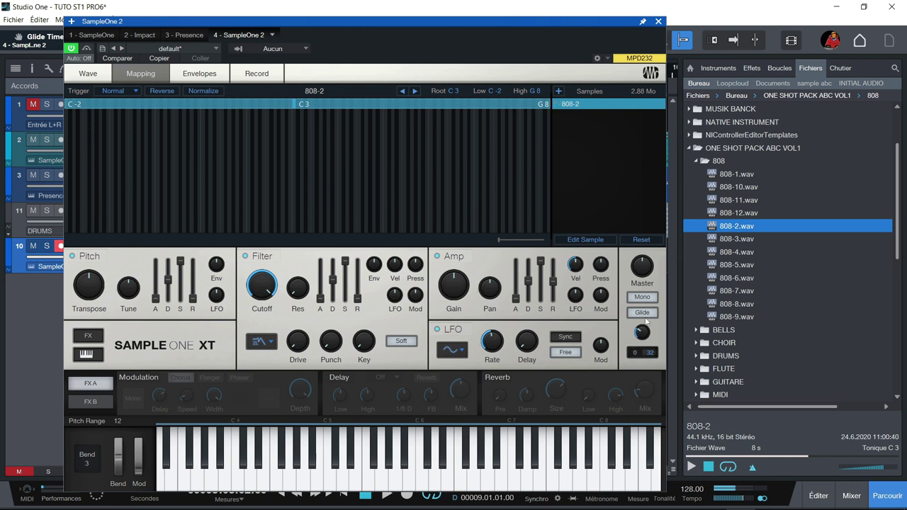
mouse_move(638, 338)
left_click(657, 22)
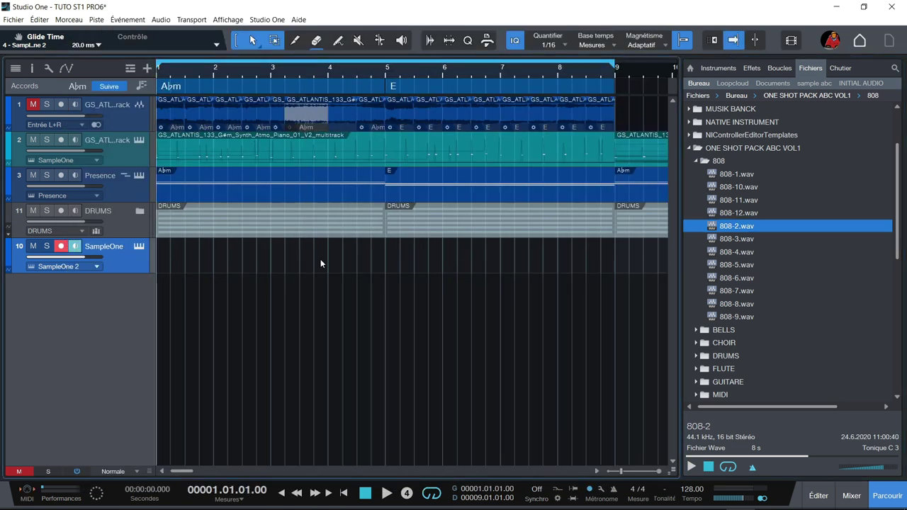
Step: Record an 808 bass line from bar 1 to bar 9 on the SampleOne track and open it in the note editor
key("KP_Multiply")
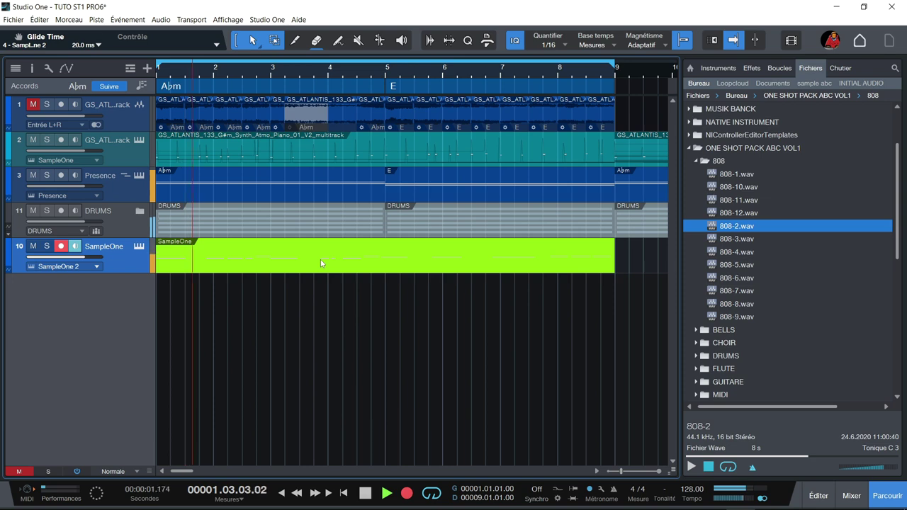
key("space")
double_click(320, 259)
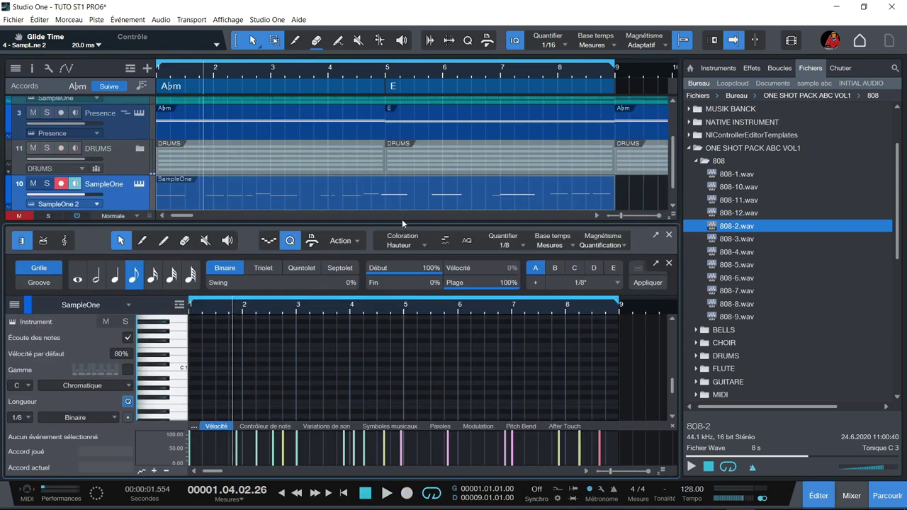
scroll(376, 335, "up", 4)
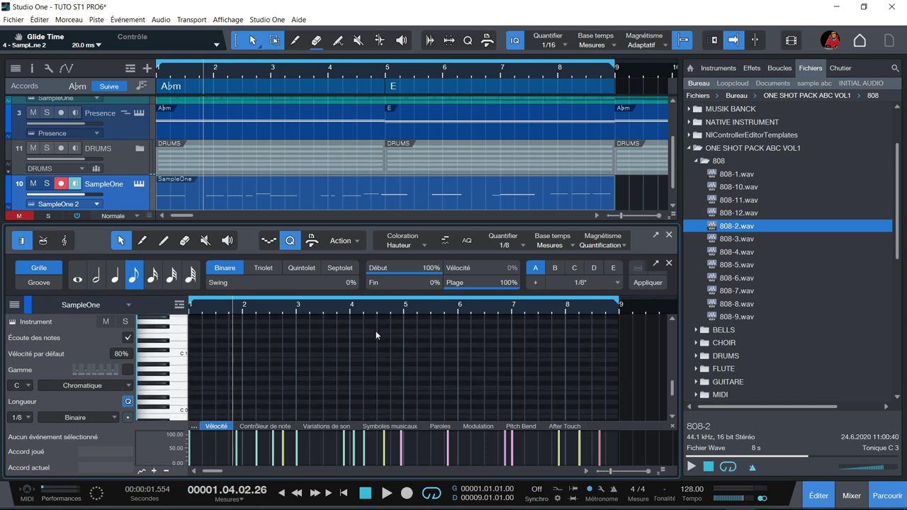
right_click(375, 335)
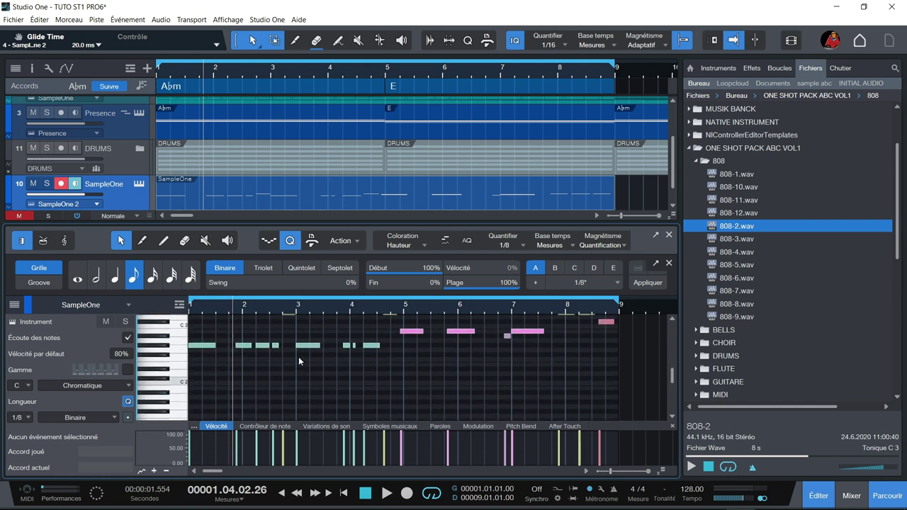
scroll(298, 357, "up", 4)
scroll(298, 357, "up", 1)
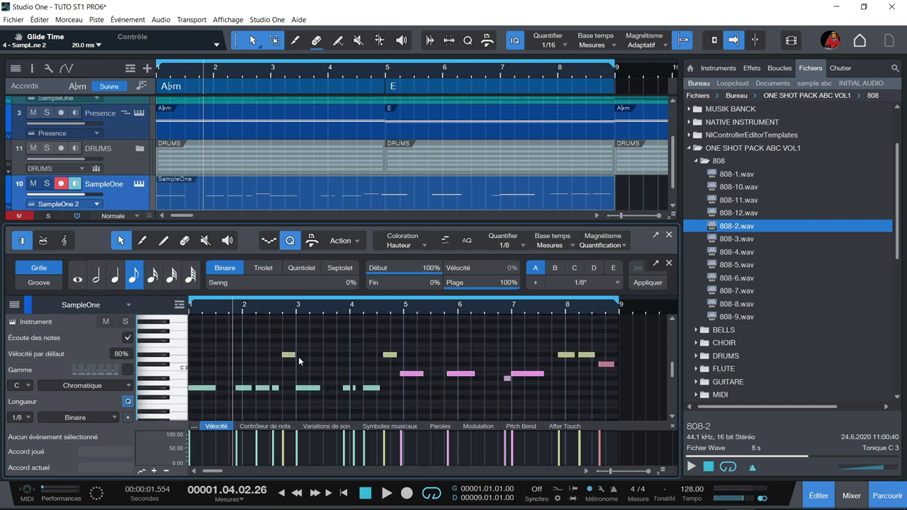
Step: Quantize all bass notes to 1/16 and lengthen the final C#3 note to end at 9.1.2
key("ctrl+a")
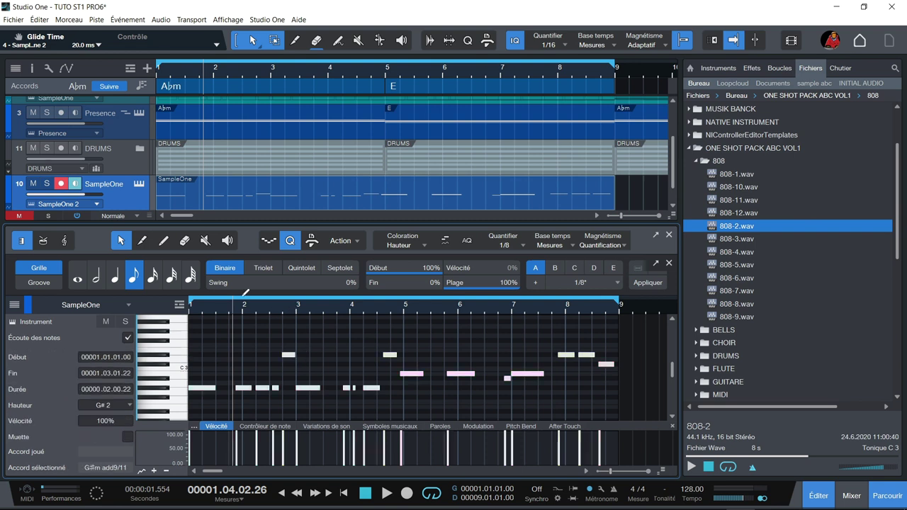
left_click(158, 276)
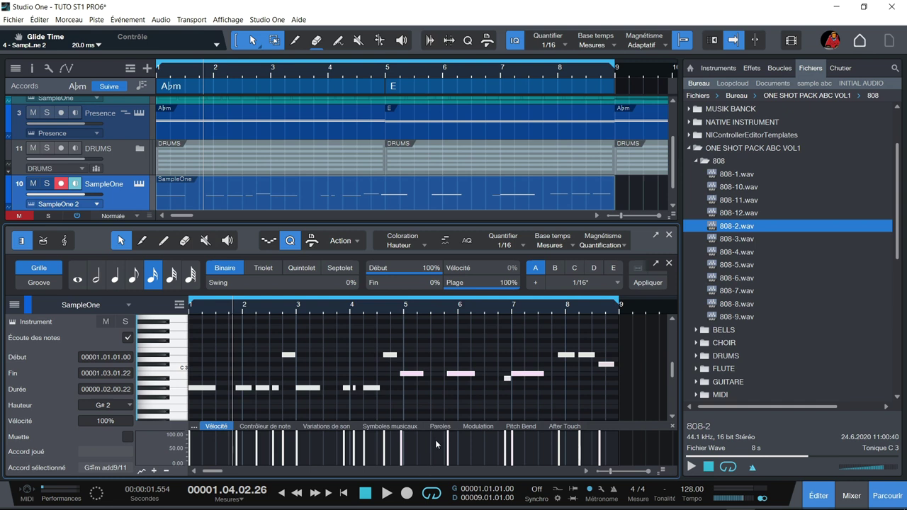
left_click(434, 383)
key("space")
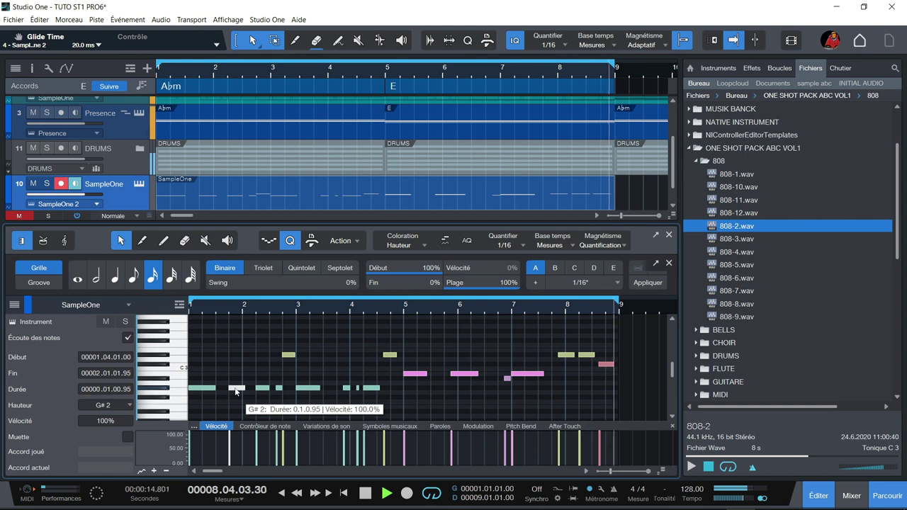
key("space")
left_click_drag(612, 364, 619, 367)
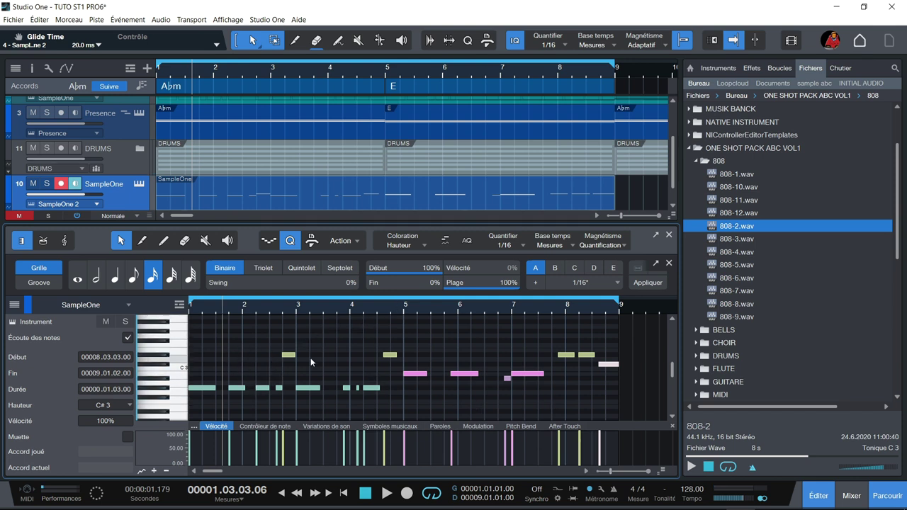
Step: Hide the file browser and enlarge the note editor to fit the whole eight-bar bass part
scroll(345, 352, "up", 2)
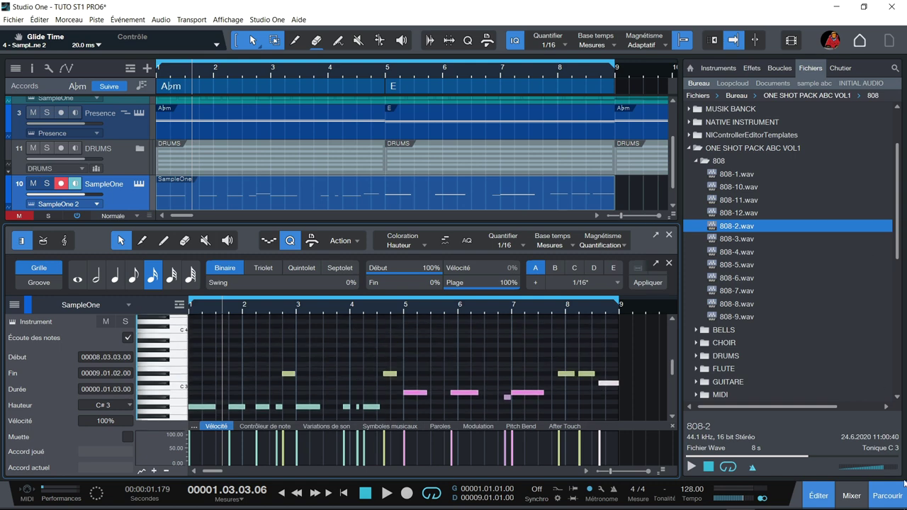
left_click(887, 495)
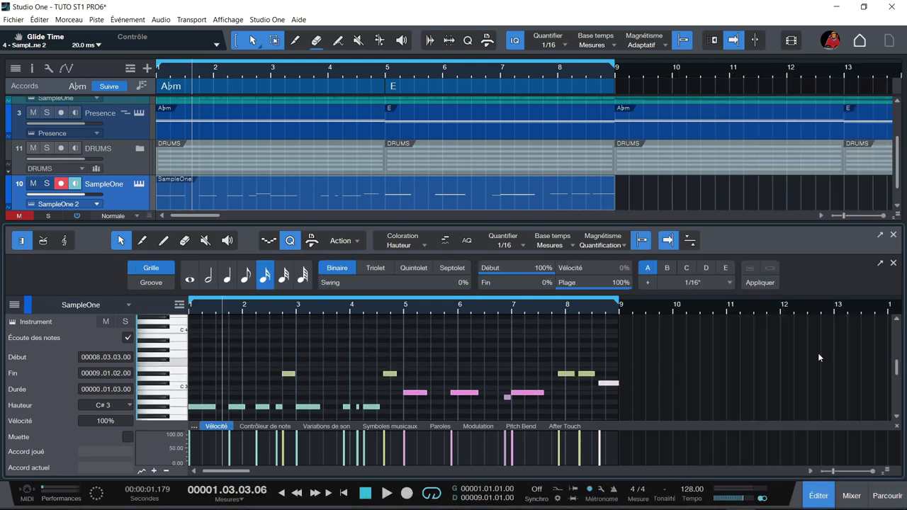
left_click_drag(686, 225, 686, 123)
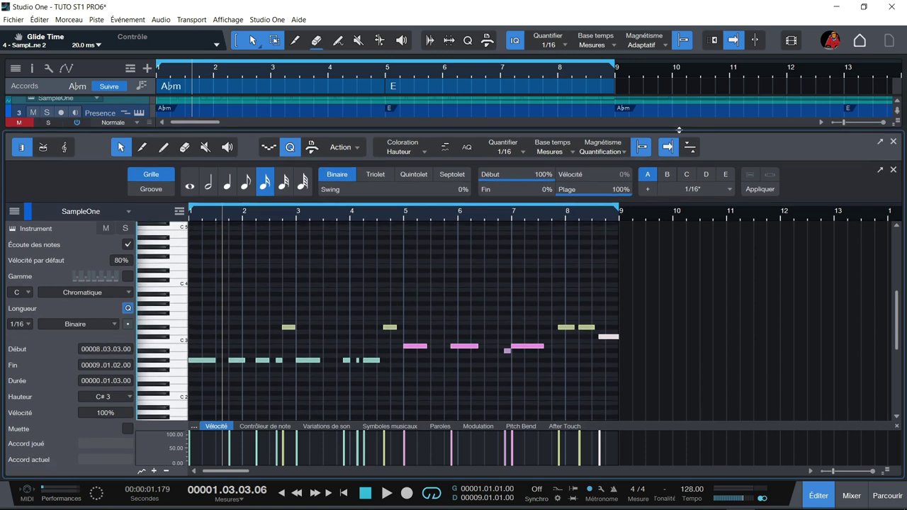
key("shift+f")
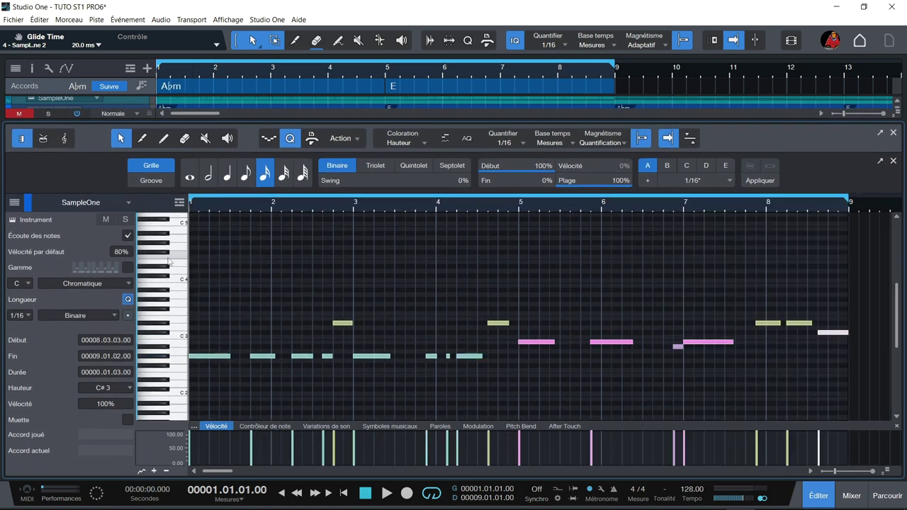
Step: Add a G#3 slide note two sixteenths long at 1.4.3 above the second G#2 note and play it back
mouse_move(212, 357)
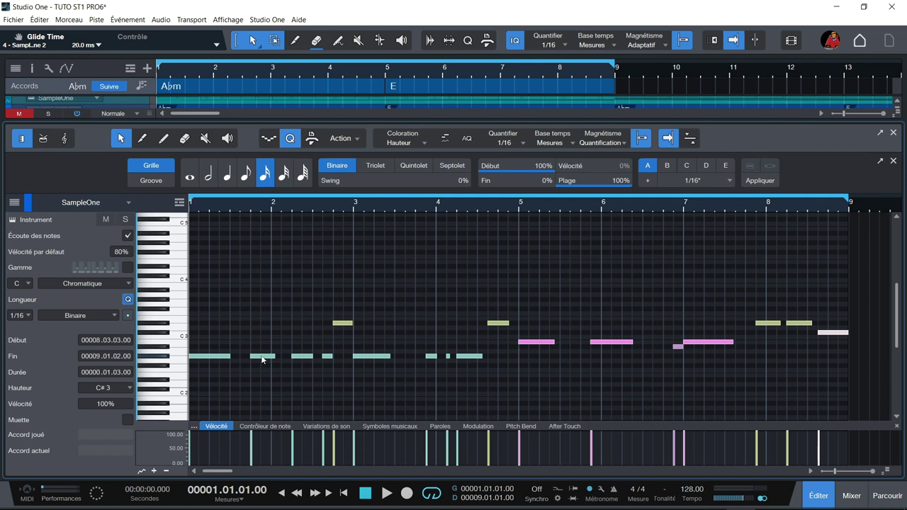
mouse_move(261, 358)
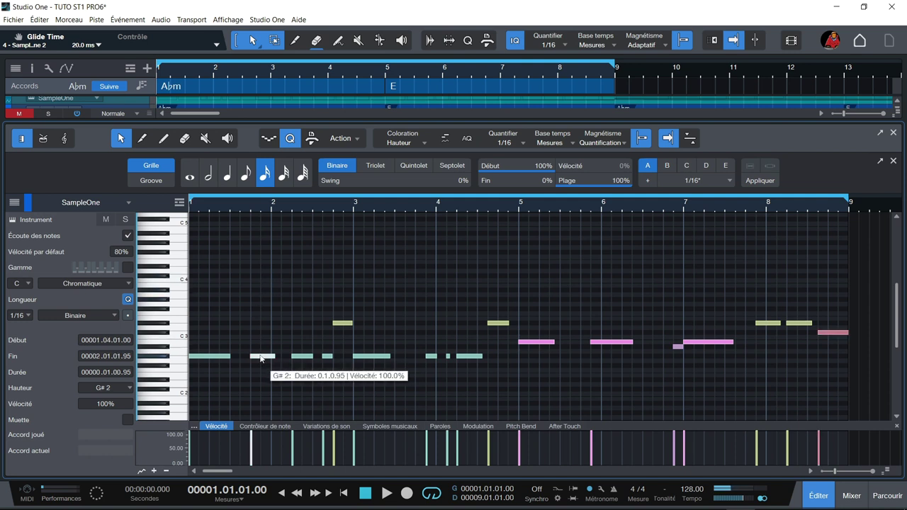
double_click(262, 302)
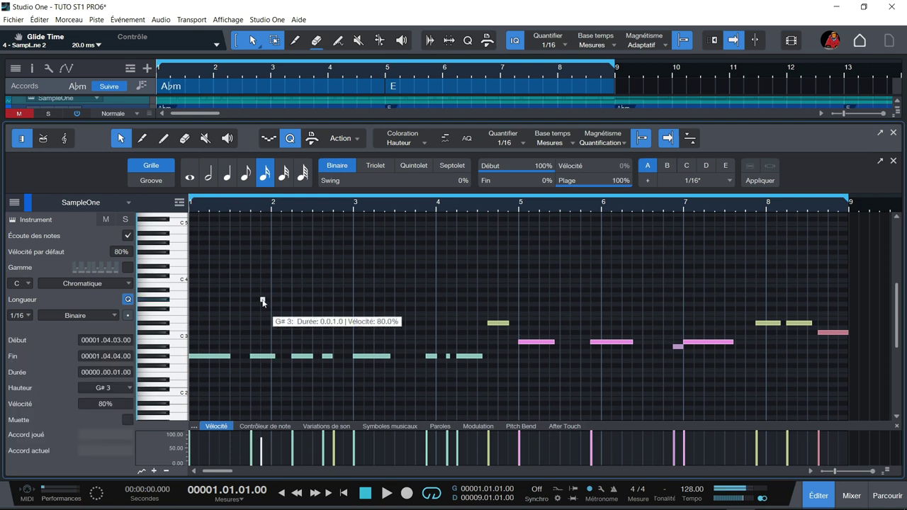
left_click_drag(266, 301, 273, 301)
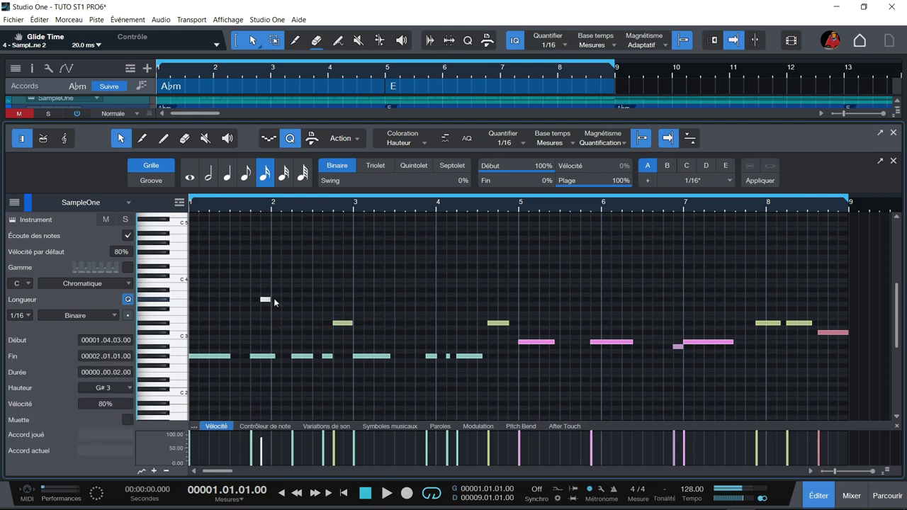
key("space")
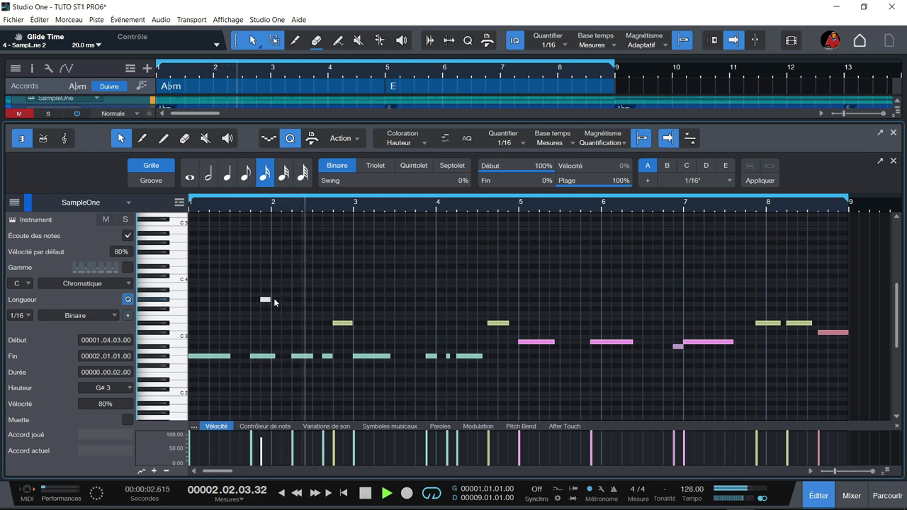
key("space")
Step: Lengthen the G#2 note under the first slide note to end at 2.1.3 and play back the bass line
left_click_drag(275, 357, 280, 360)
key("space")
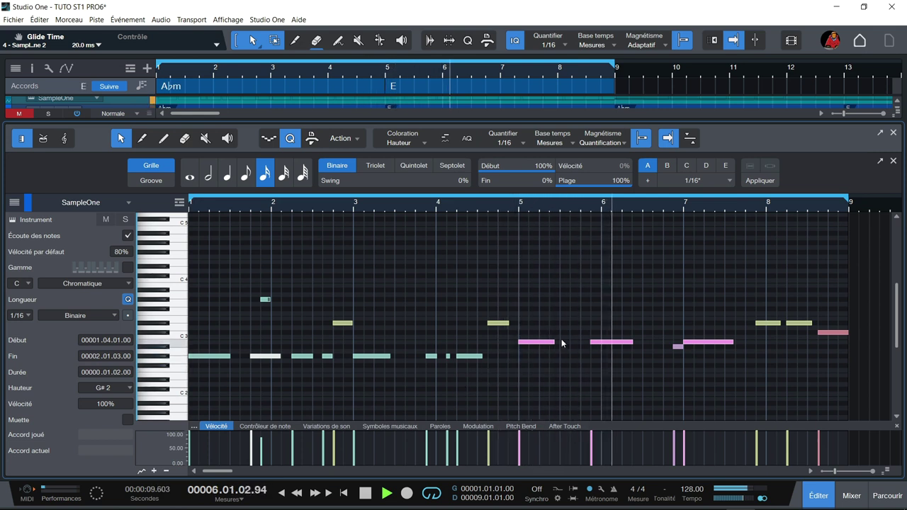
key("space")
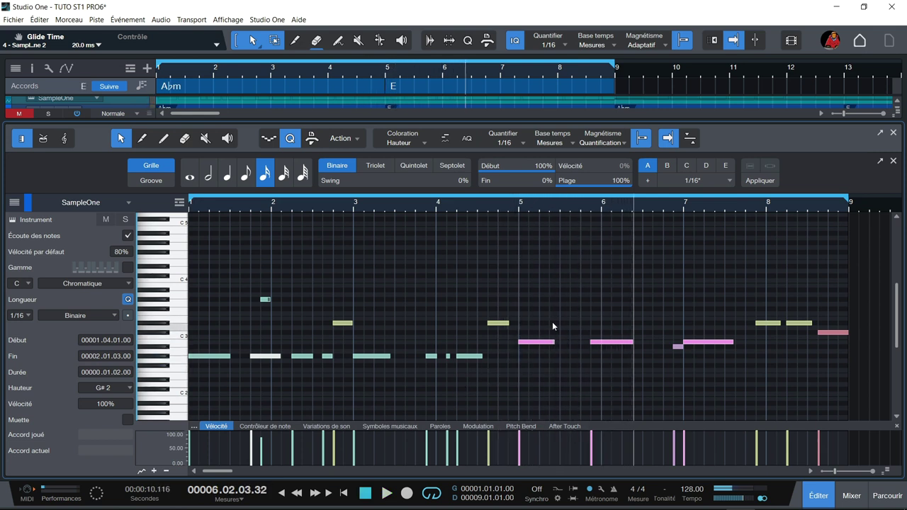
Step: Add a B3 slide note two sixteenths long at 5.1.3 and play back from bar 5
left_click(531, 285)
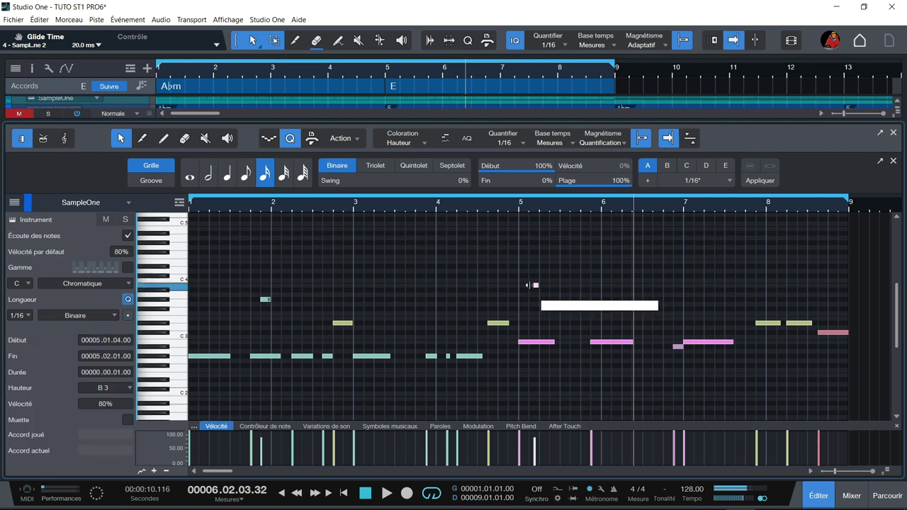
left_click(520, 208)
key("space")
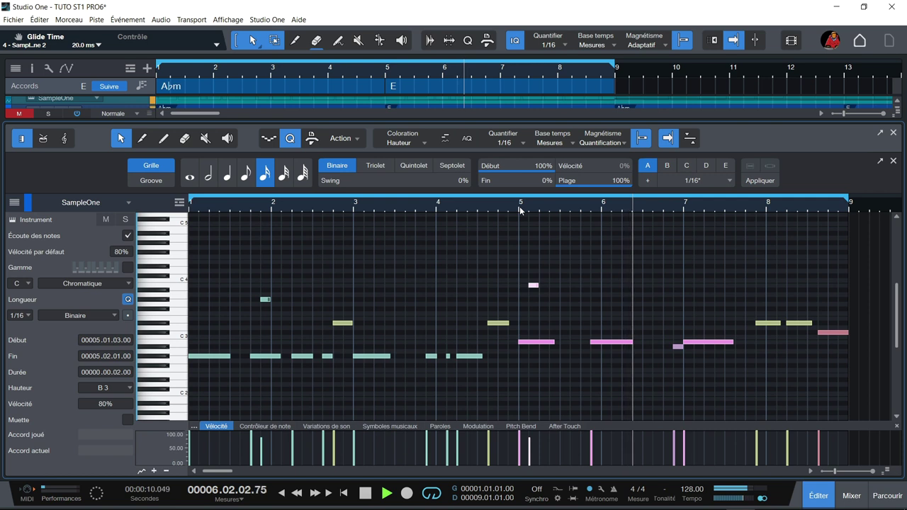
key("space")
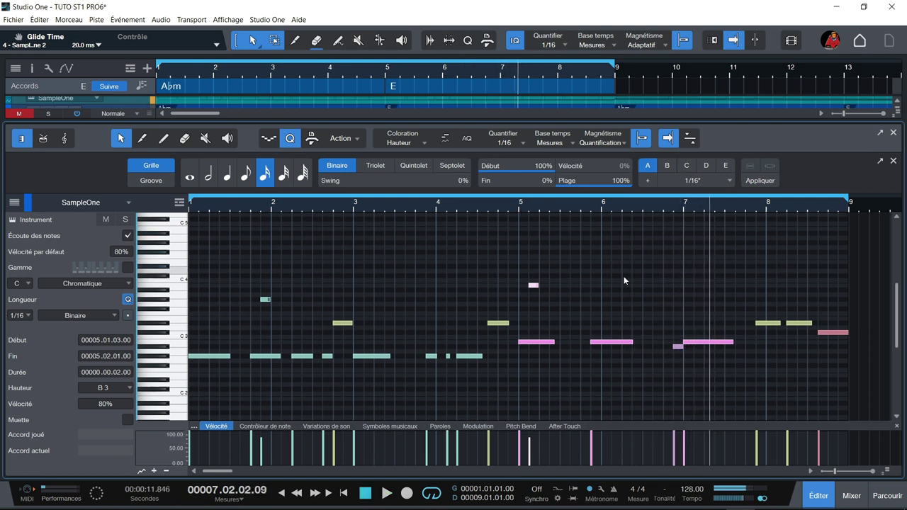
Step: Add a second B3 slide note two sixteenths long at 6.1.3 and play back the loop
double_click(605, 285)
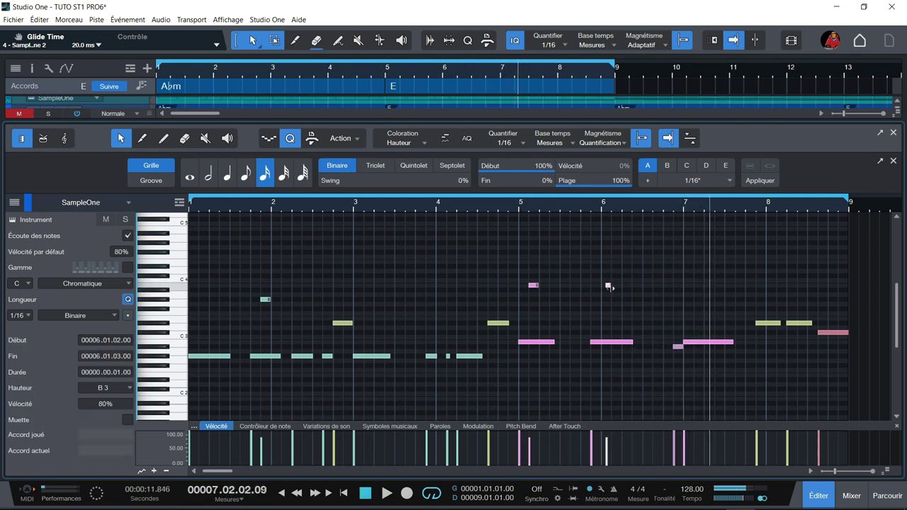
mouse_move(606, 286)
left_mouse_down()
mouse_move(618, 291)
mouse_move(615, 285)
left_mouse_up()
left_click(519, 206)
key("space")
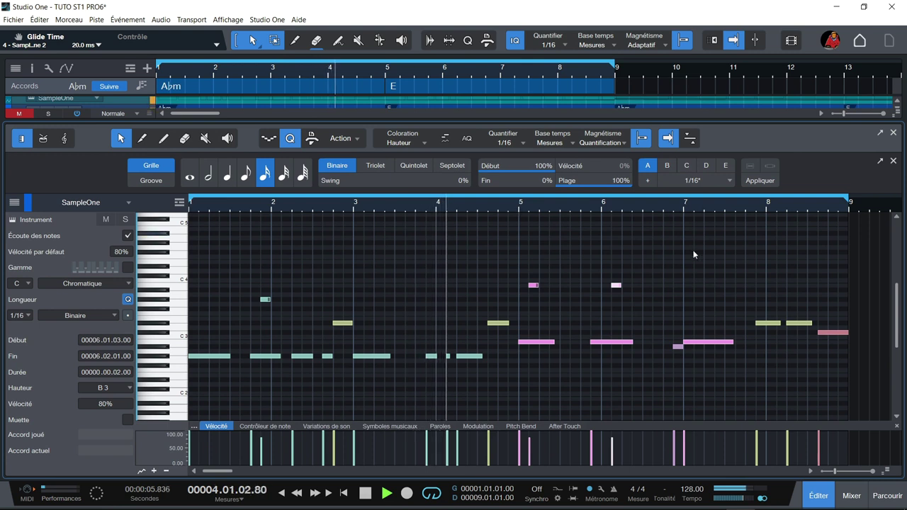
key("space")
Step: Add a C#4 slide note two sixteenths long at 8.4.3 and set the velocity of all notes to 100%
double_click(841, 275)
key("space")
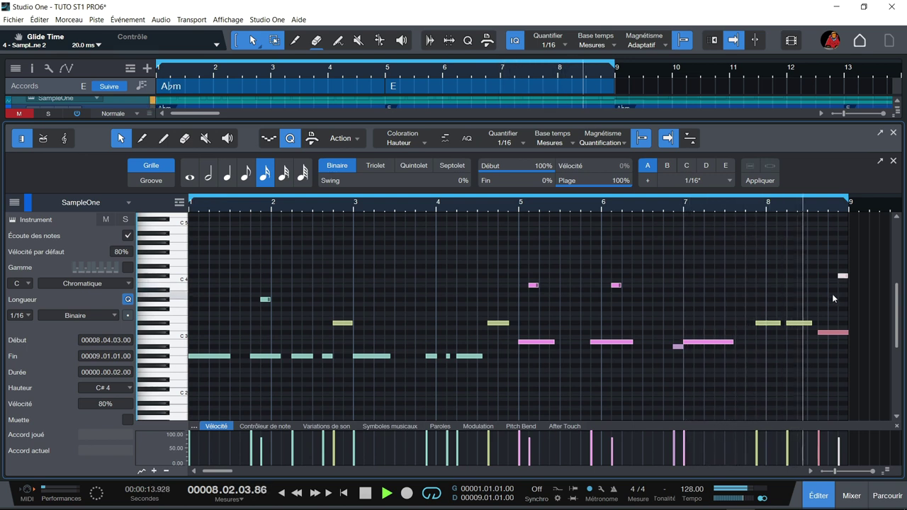
key("space")
key("ctrl+a")
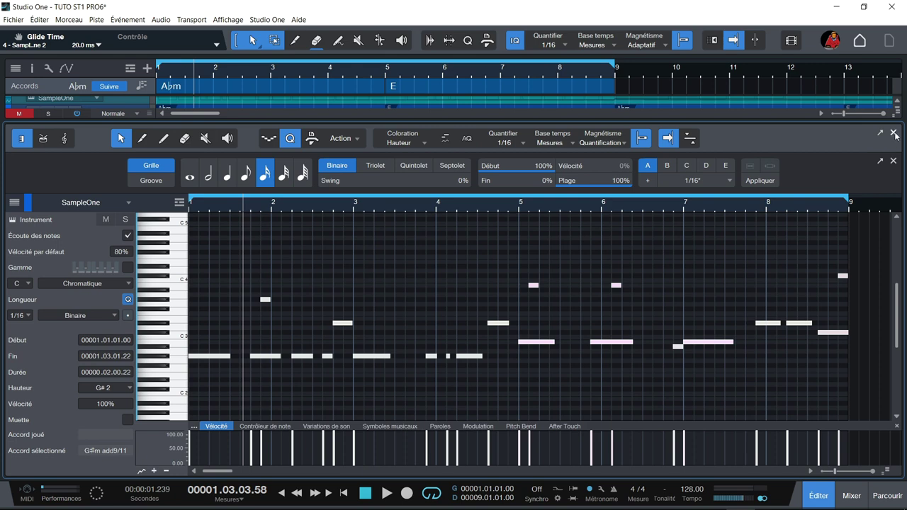
Step: Lower the master gain of the 808's SampleOne and set its glide time to 35.7 ms
left_click(11, 221)
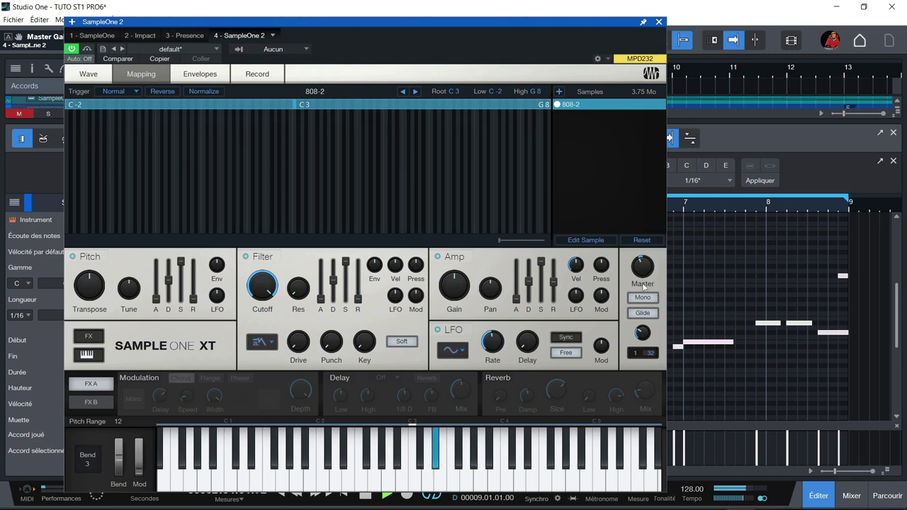
left_click_drag(644, 339, 644, 332)
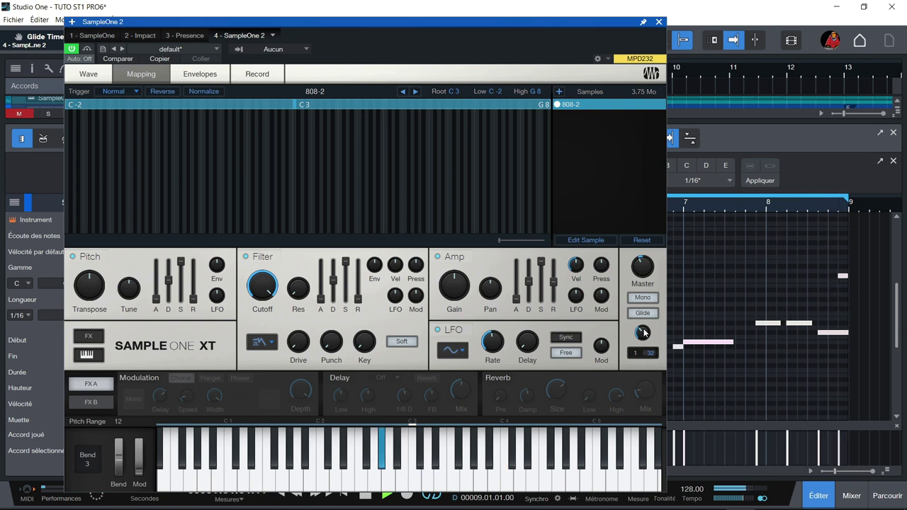
left_click(658, 22)
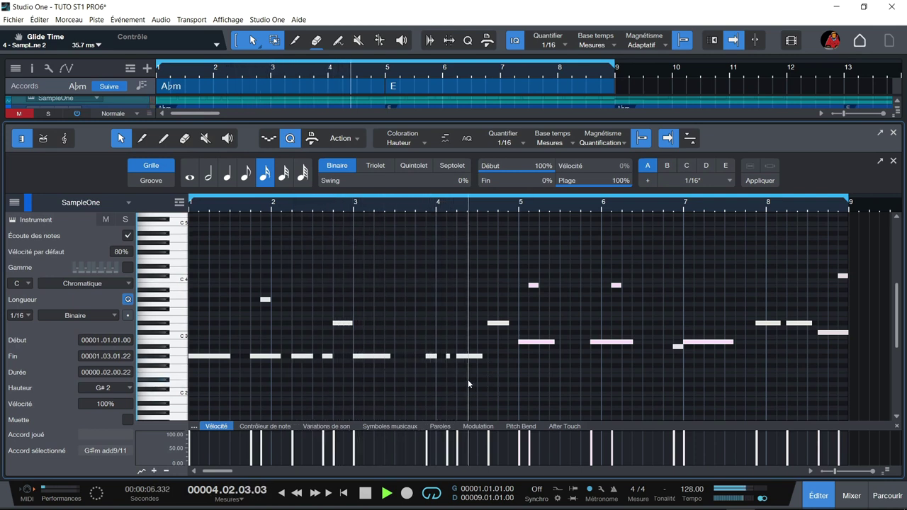
Step: Add two short notes directly before the last high note in bar 4, on its pitch, and play back the result
key("space")
double_click(482, 323)
left_click(489, 339)
key("space")
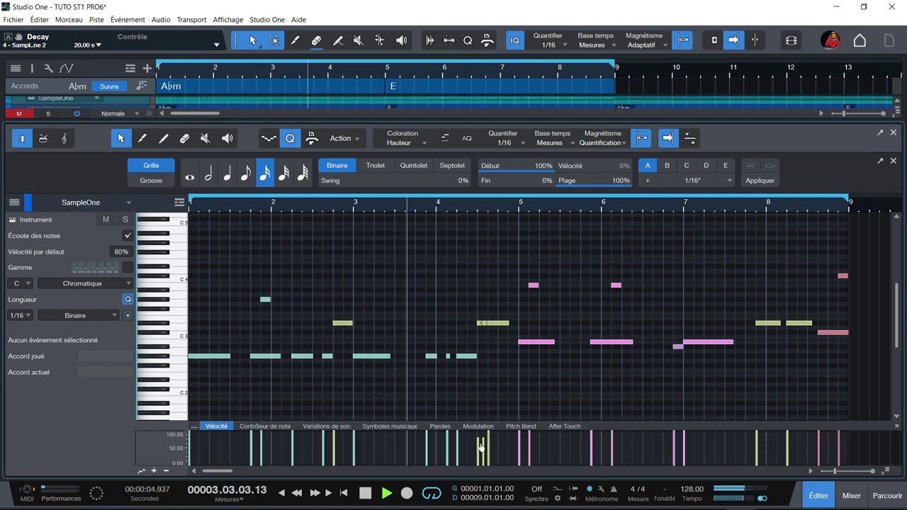
Step: Raise the velocity of the two short D#3 notes in bar 4 to 100% and close the note editor
mouse_move(480, 445)
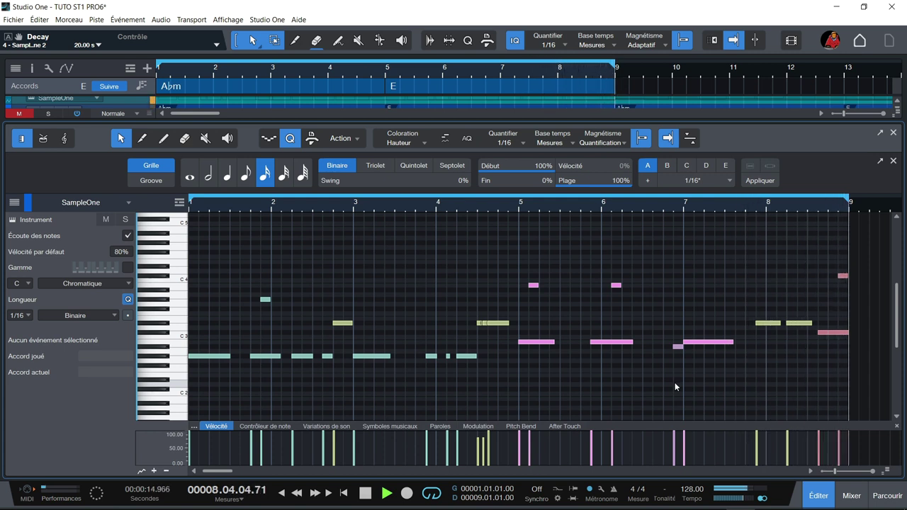
key("space")
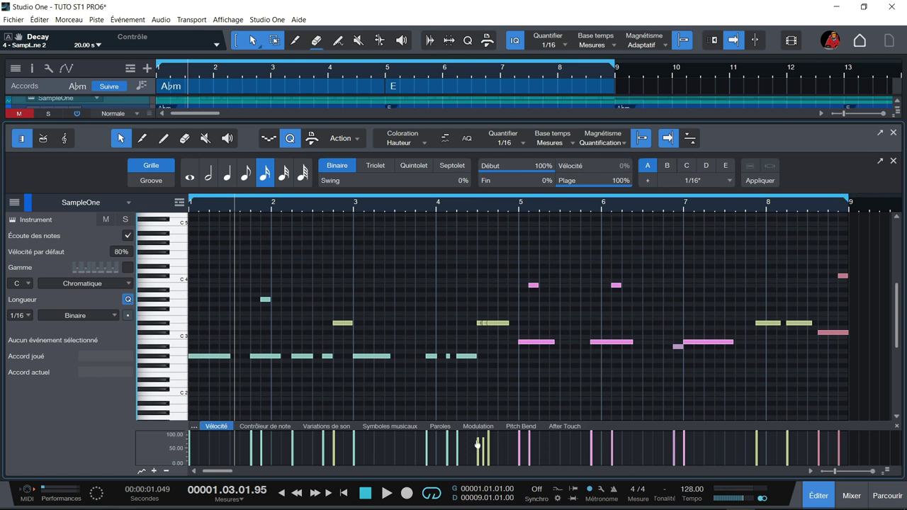
left_click_drag(485, 446, 486, 405)
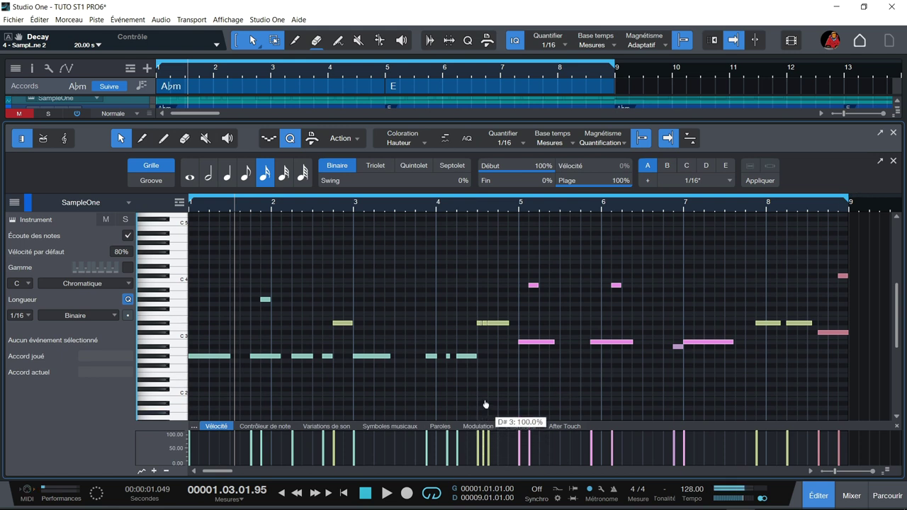
left_click(893, 133)
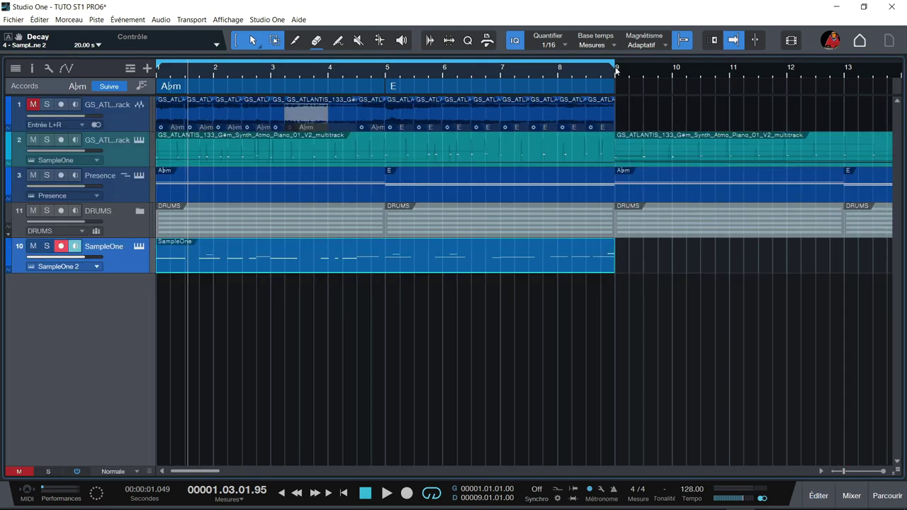
Step: Set the loop range to bars 9 to 17, record a new 808 bass part there and play it back
left_click_drag(619, 59, 789, 62)
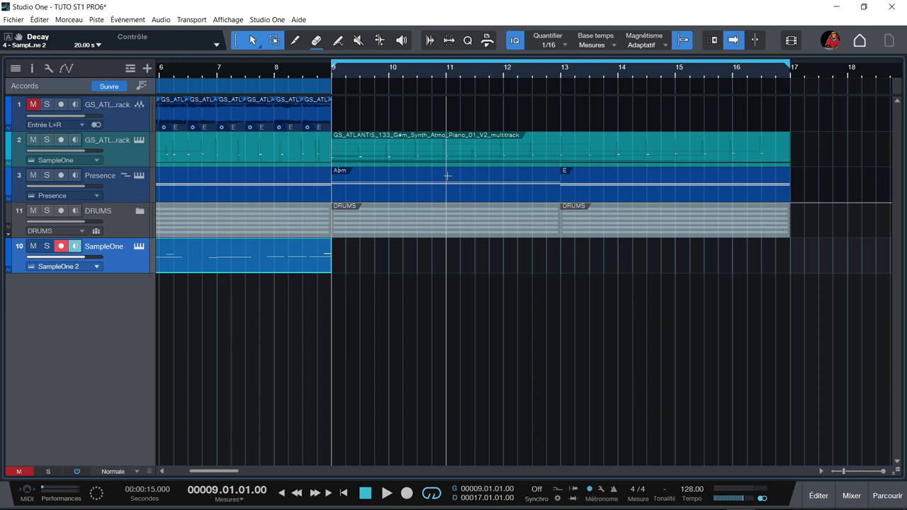
key("KP_Multiply")
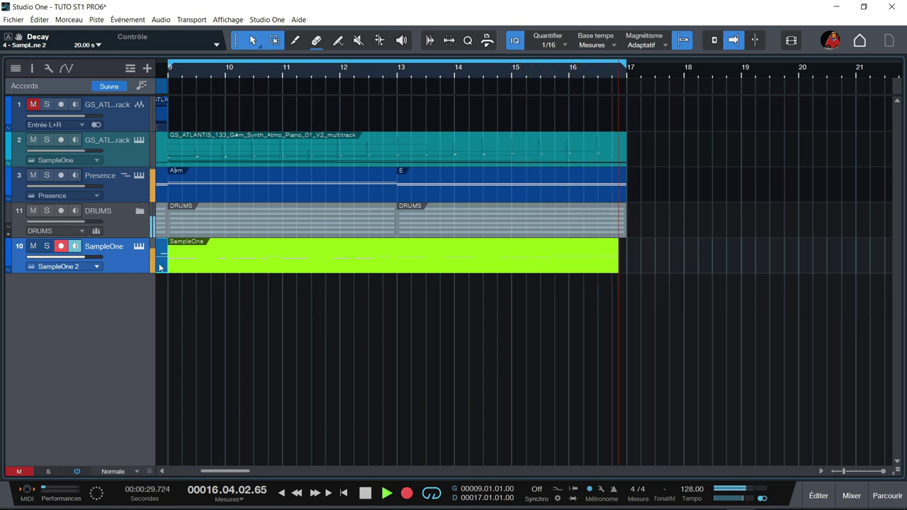
key("KP_Multiply")
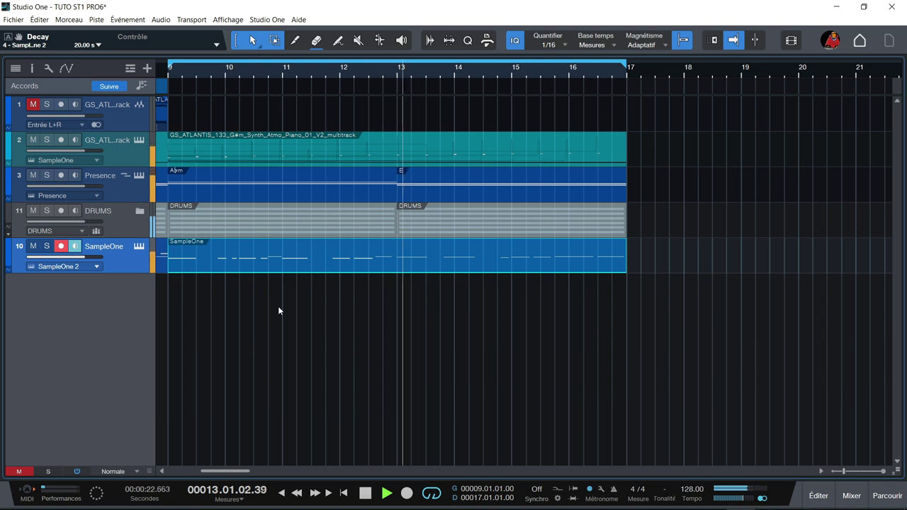
key("space")
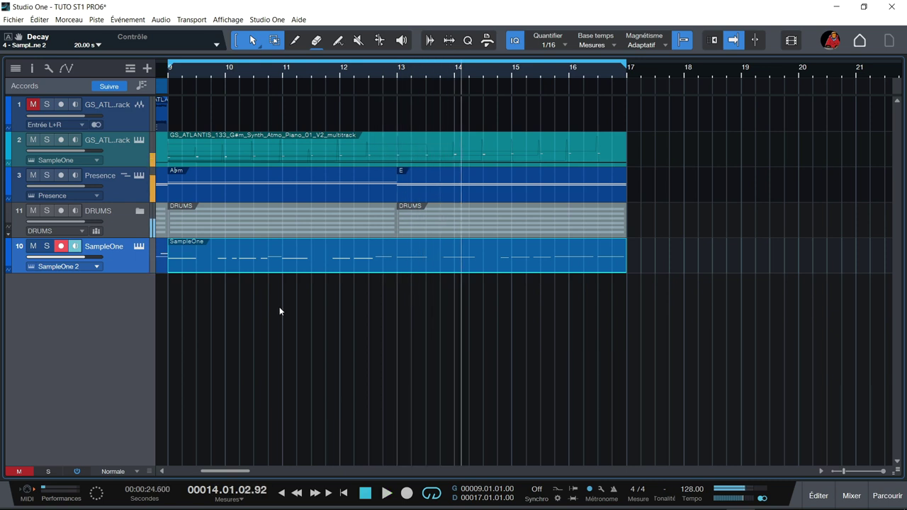
Step: Quantize the notes of the newly recorded 808 part to 1/8 and play back the loop
double_click(376, 263)
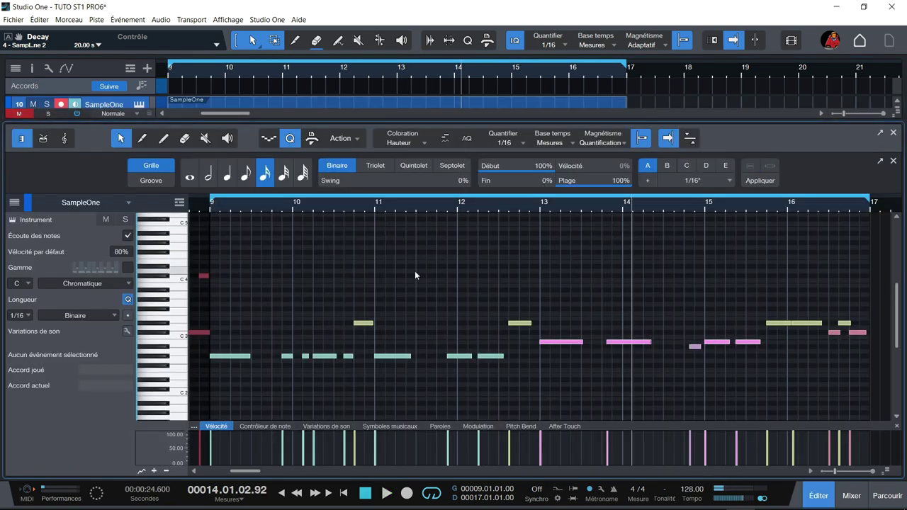
left_click(250, 173)
left_click(756, 183)
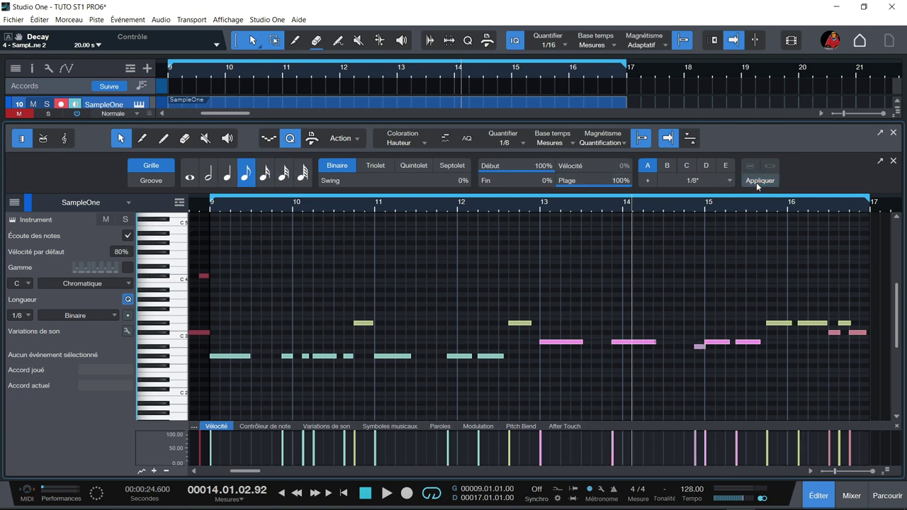
key("space")
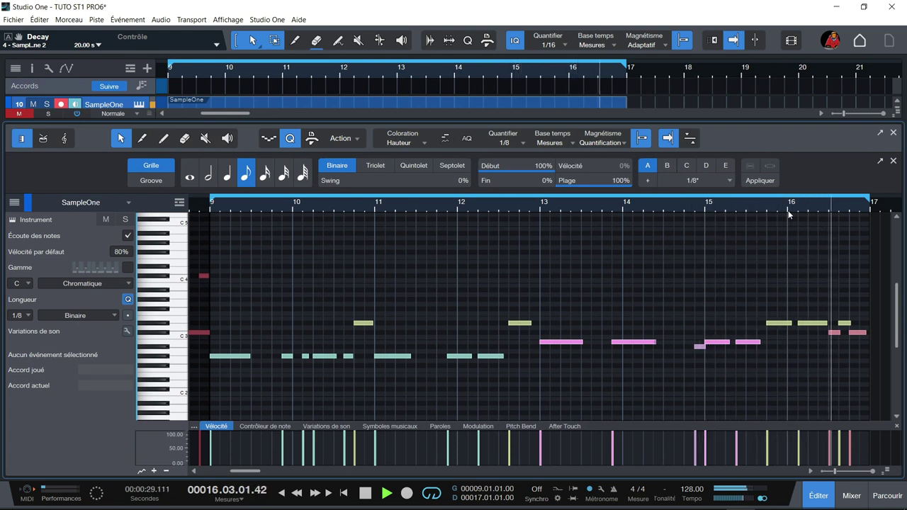
key("space")
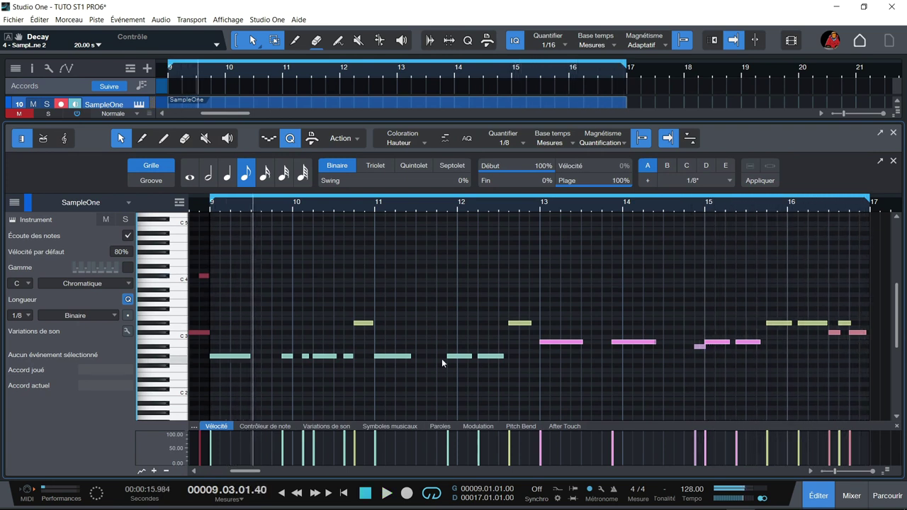
Step: Set the grid to 1/16, place two sixteenth G#2 notes at 10.1.3 and 10.1.4, and play back the result
left_click(266, 174)
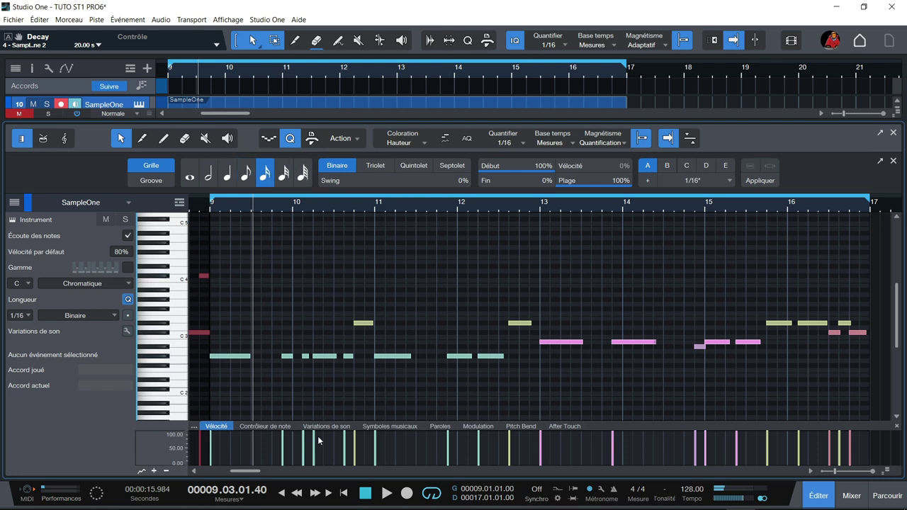
left_click(305, 357)
key("alt+Right")
key("alt+Left")
key("space")
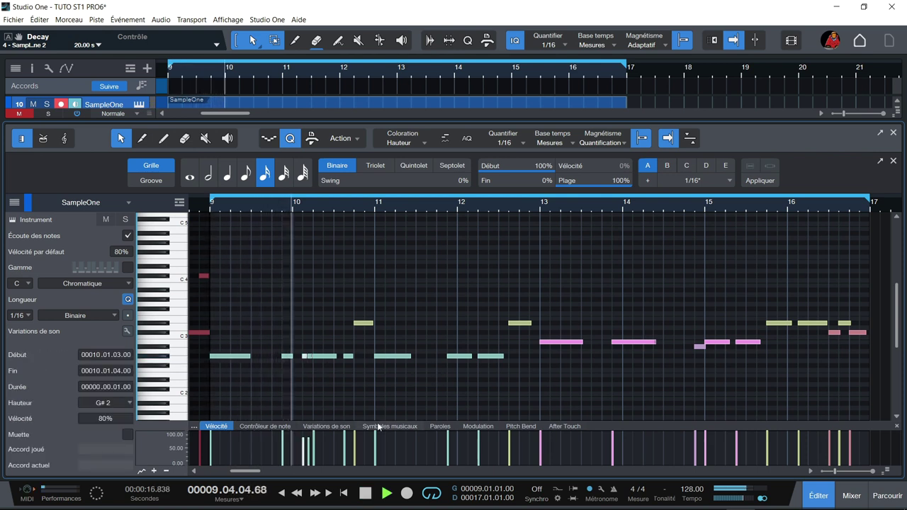
Step: Set the velocity of the two sixteenth G#2 notes at 10.1.3 and 10.1.4 to 100% and play from bar 10
key("space")
left_click_drag(300, 433, 297, 408)
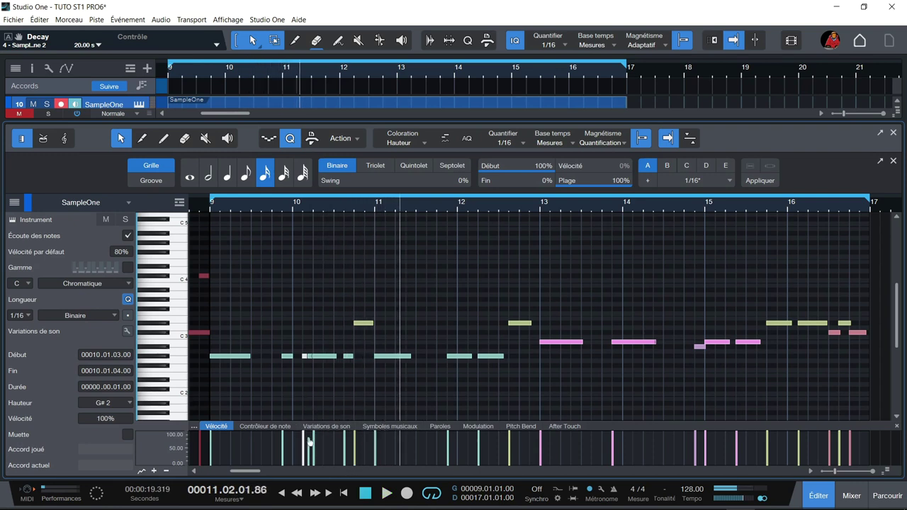
left_click(293, 209)
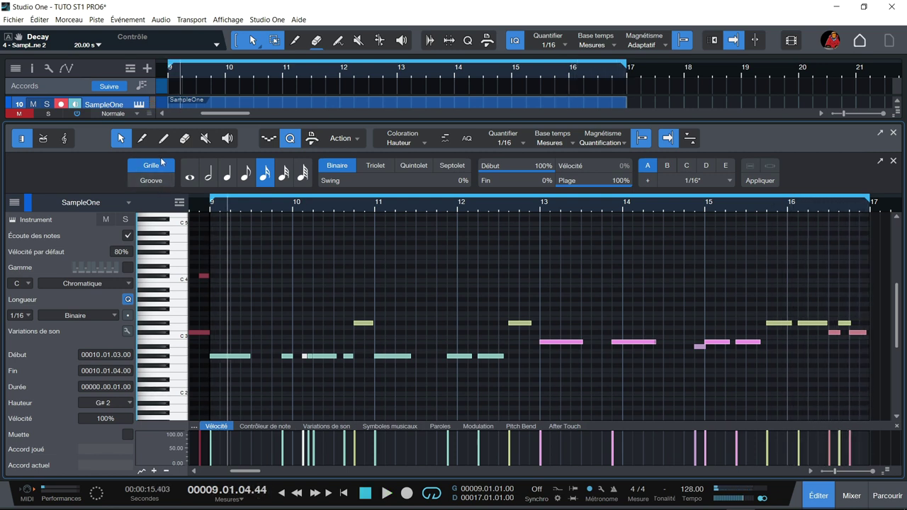
Step: Open the mixer, extend the loop range to cover bars 1 to 17, and play the beat from the start
key("F3")
left_click_drag(167, 68, 39, 87)
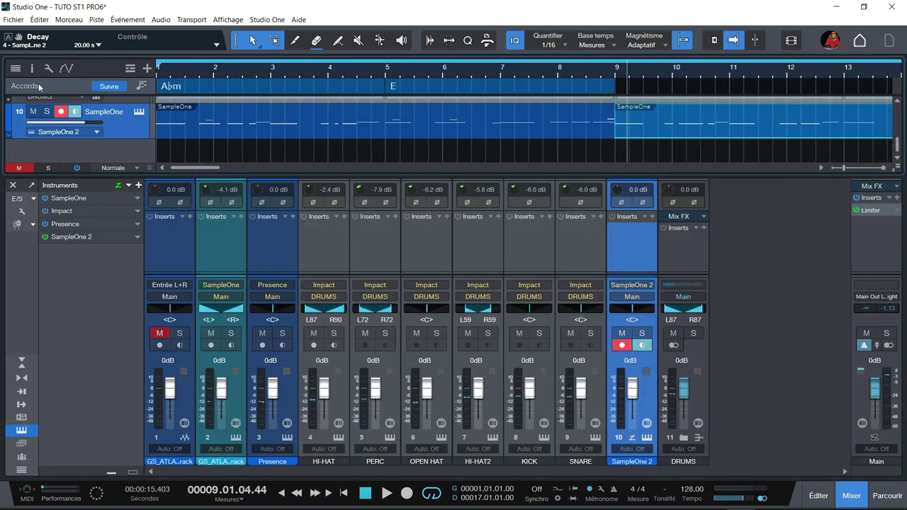
key("space")
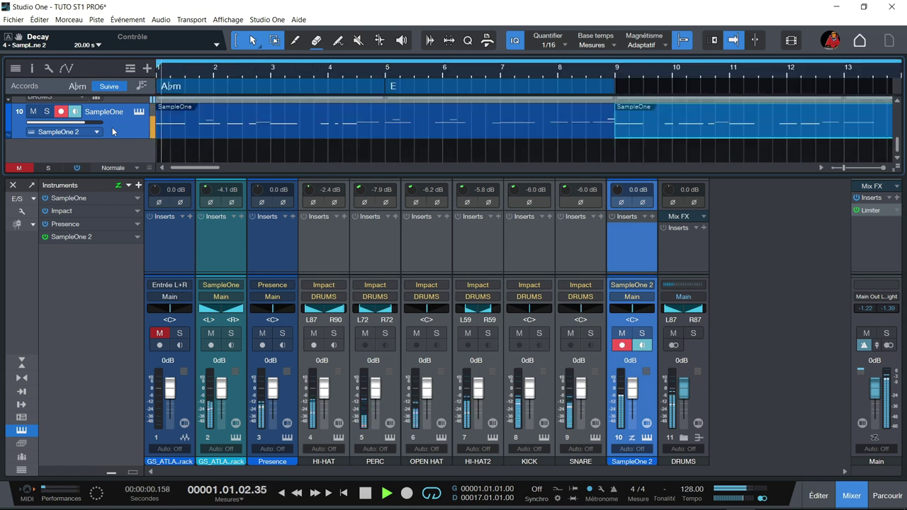
key("space")
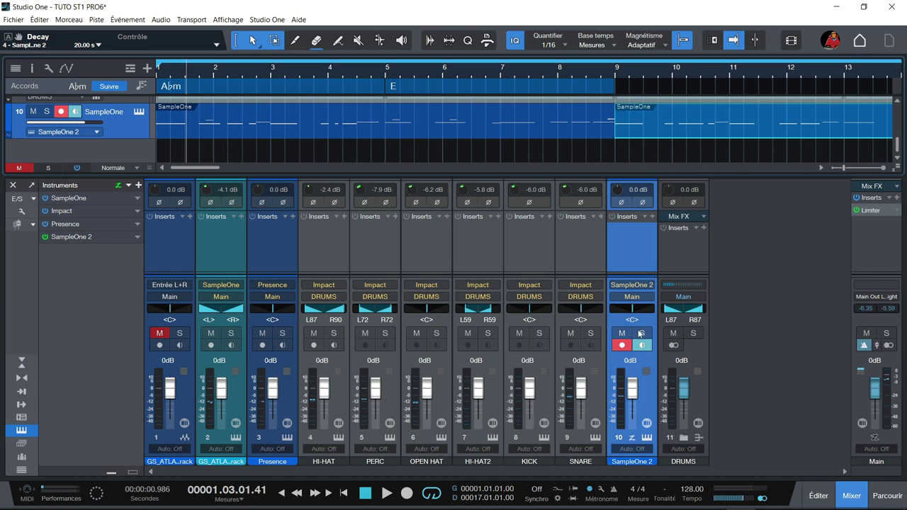
Step: View the SampleOne 2 instrument, solo its channel and play the bass line to check its level
left_click(646, 437)
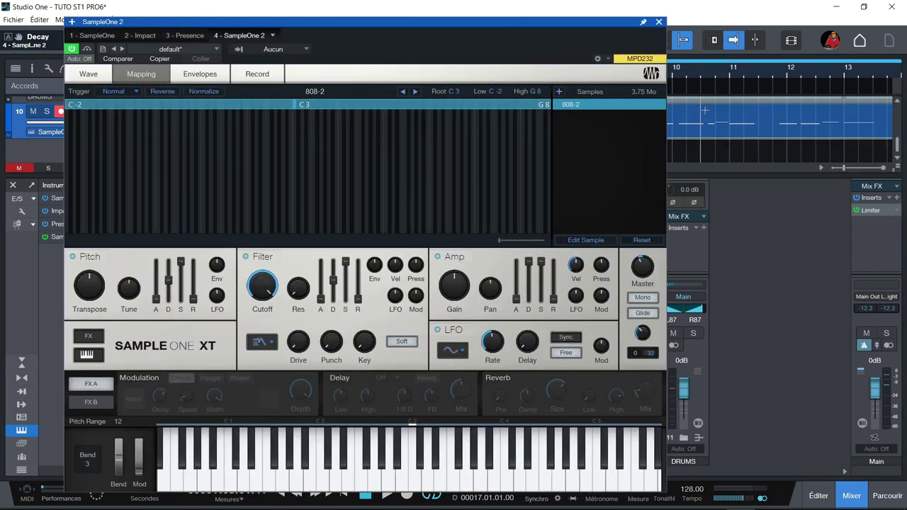
left_click(659, 22)
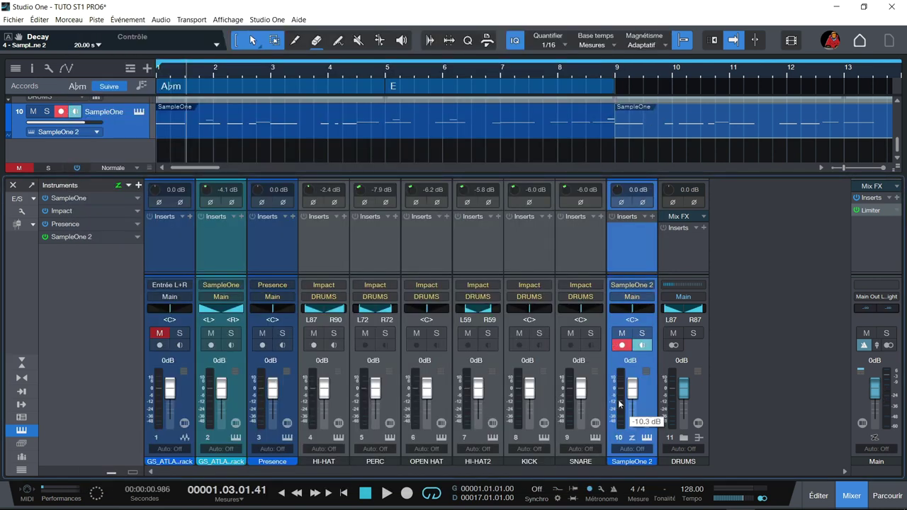
left_click(641, 333)
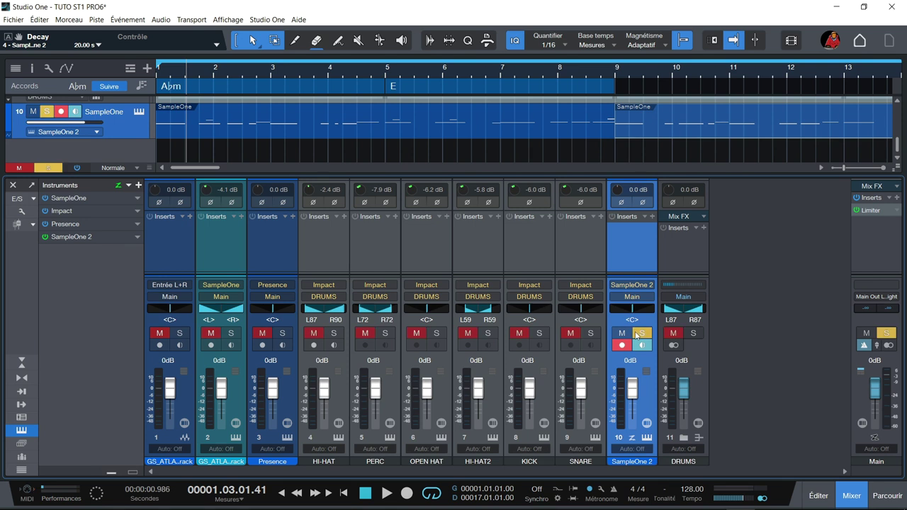
key("space")
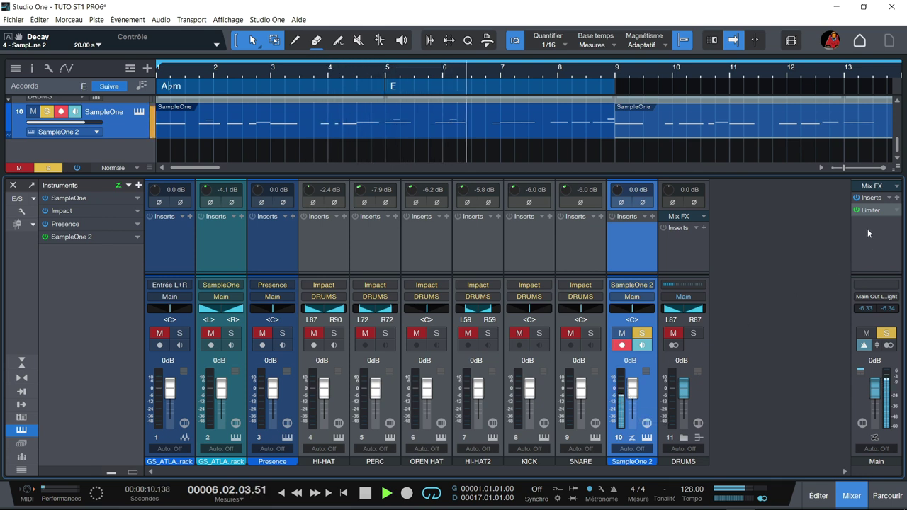
key("space")
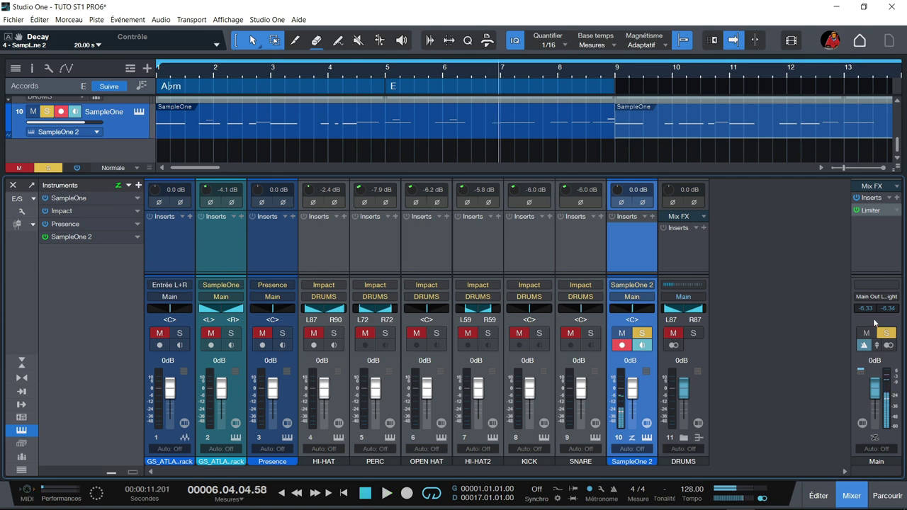
Step: Insert iZotope's Ozone 10 Imager on the Main output channel after the Limiter
left_click(886, 496)
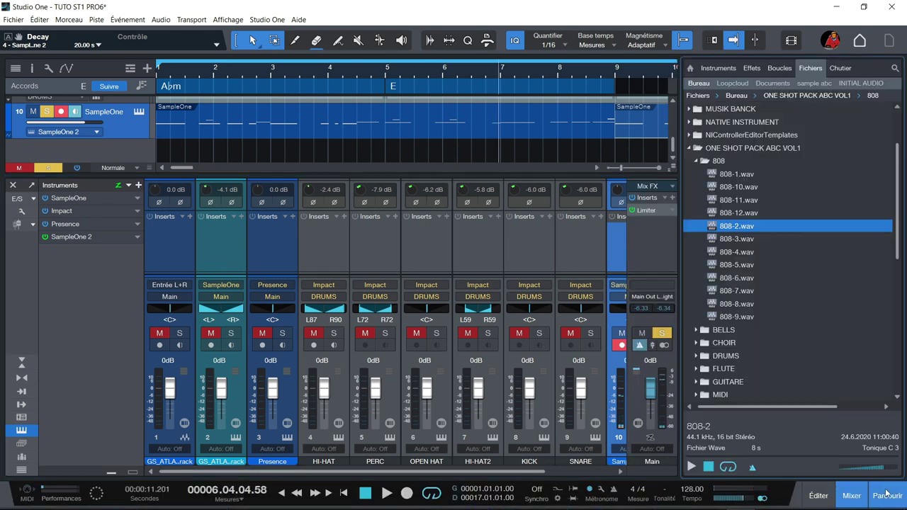
left_click(750, 68)
mouse_move(901, 134)
left_mouse_down()
mouse_move(898, 177)
mouse_move(897, 149)
left_mouse_up()
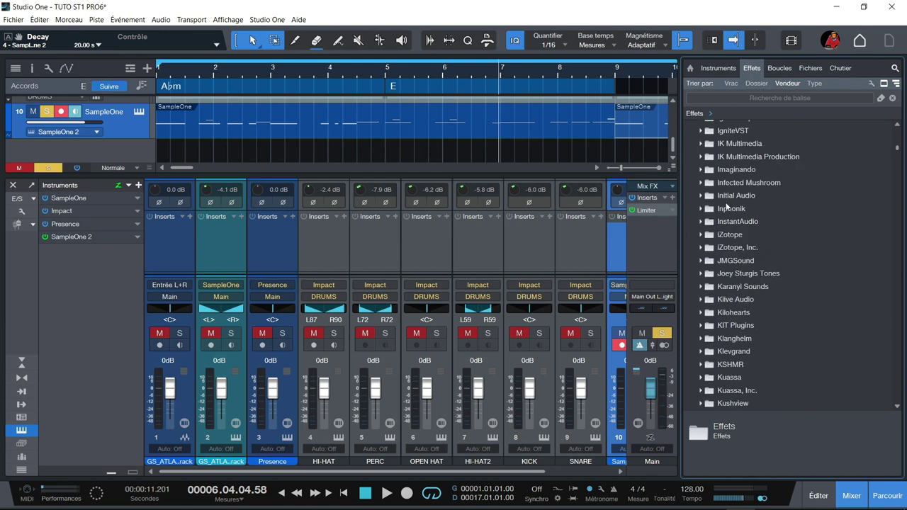
double_click(730, 235)
left_click(742, 323)
left_click_drag(743, 324, 649, 227)
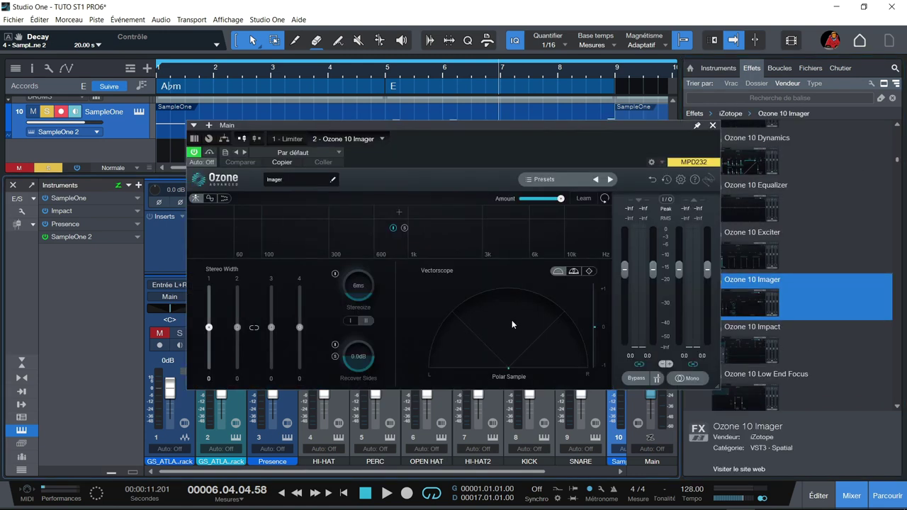
Step: Play the soloed bass from the start to examine its stereo image and levels, close the Imager and unsolo the channel
key("Home")
left_click_drag(538, 123, 437, 98)
key("space")
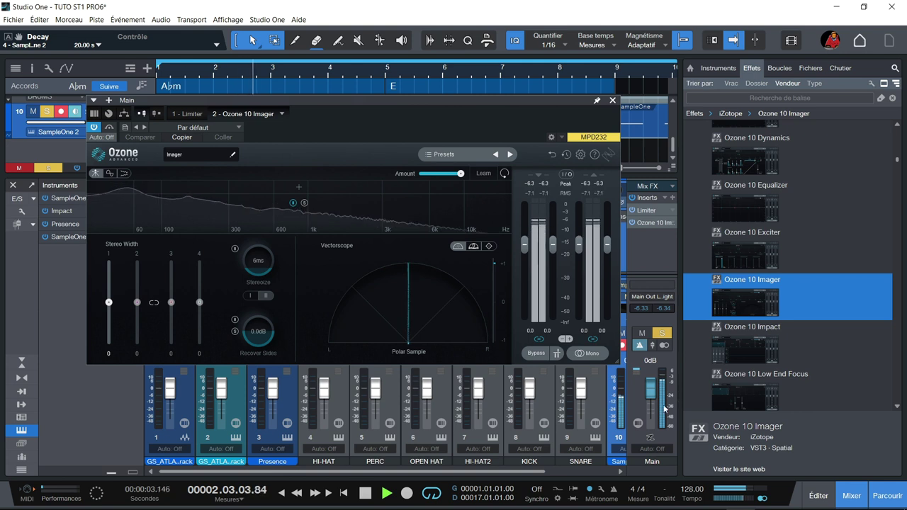
left_click_drag(428, 473, 469, 474)
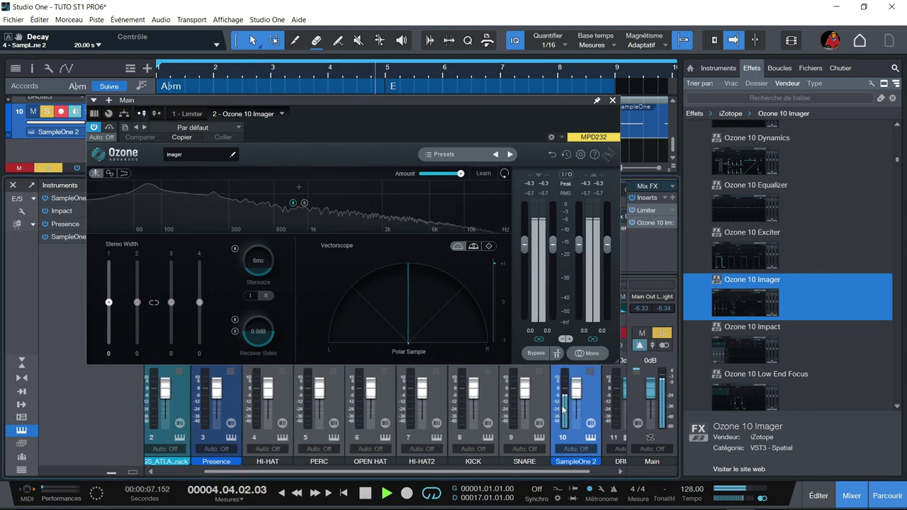
mouse_move(562, 408)
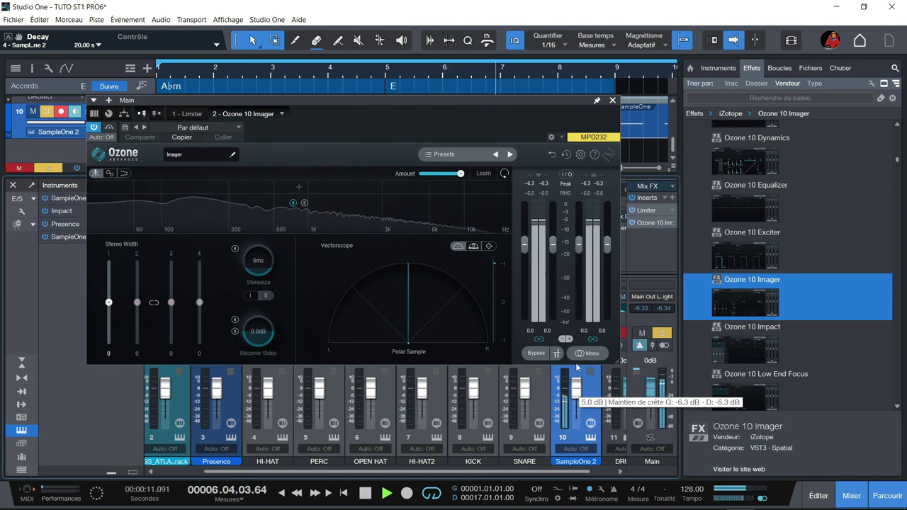
key("space")
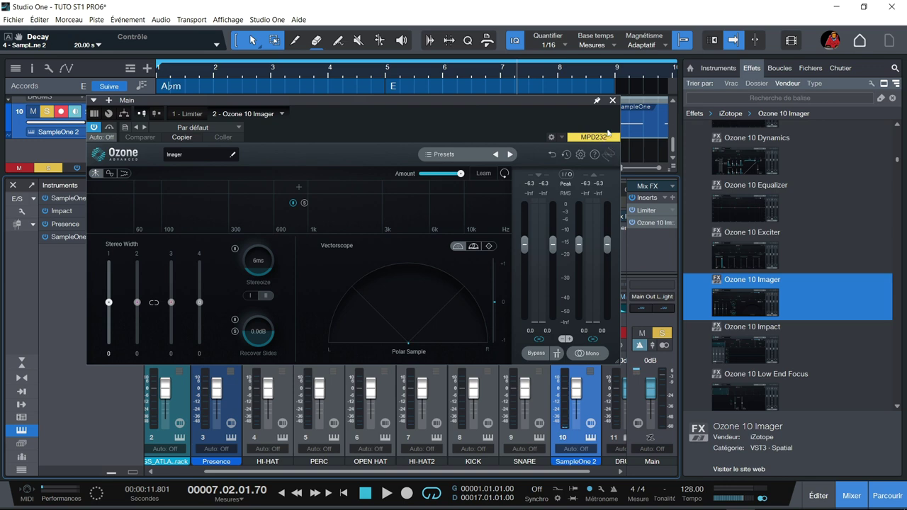
left_click(612, 99)
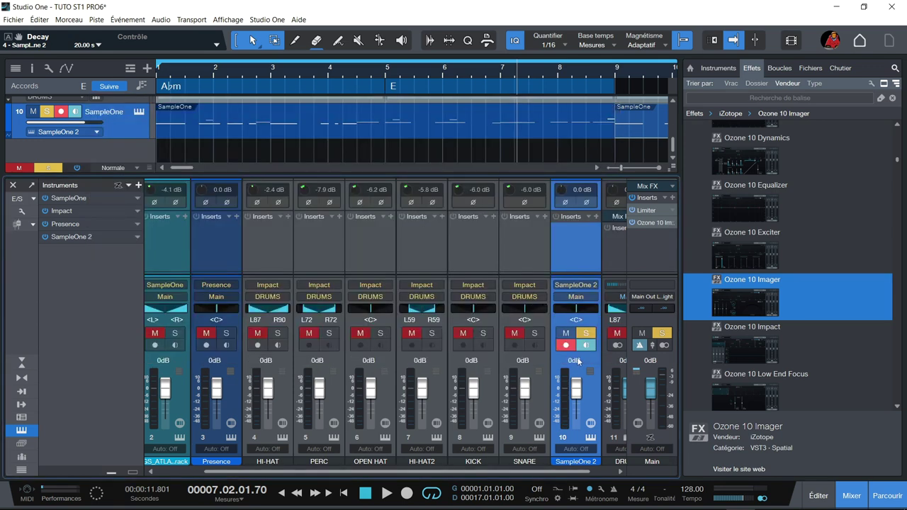
left_click(586, 333)
Step: Colour the SampleOne 2 mixer channel red and rename it 808
left_click(555, 461)
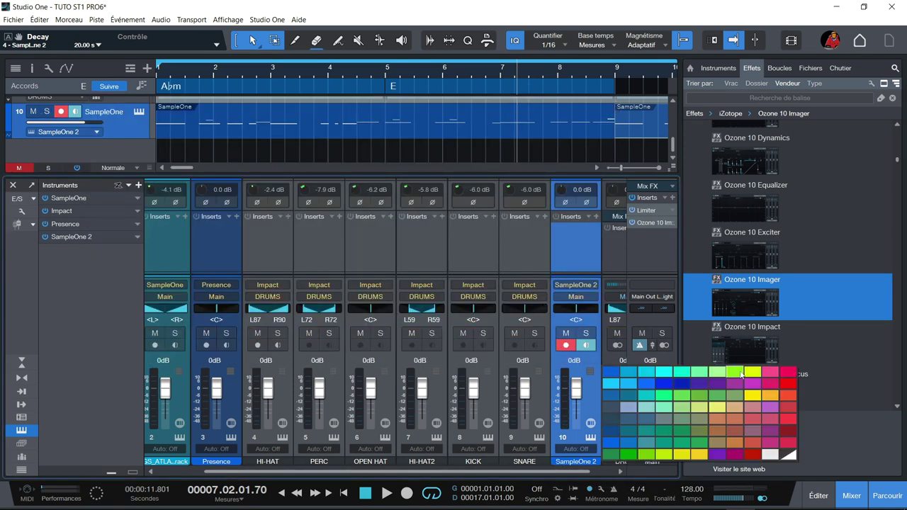
left_click(788, 384)
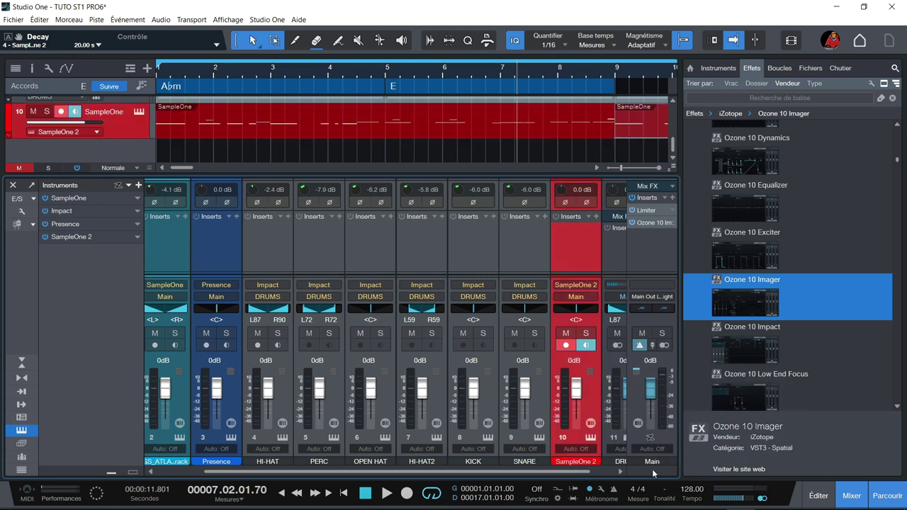
double_click(588, 462)
type("808")
key("Return")
Step: Turn on the Distortion effect in the 808 channel's SampleOne 2 instrument and raise its Drive while the beat plays
left_click(589, 425)
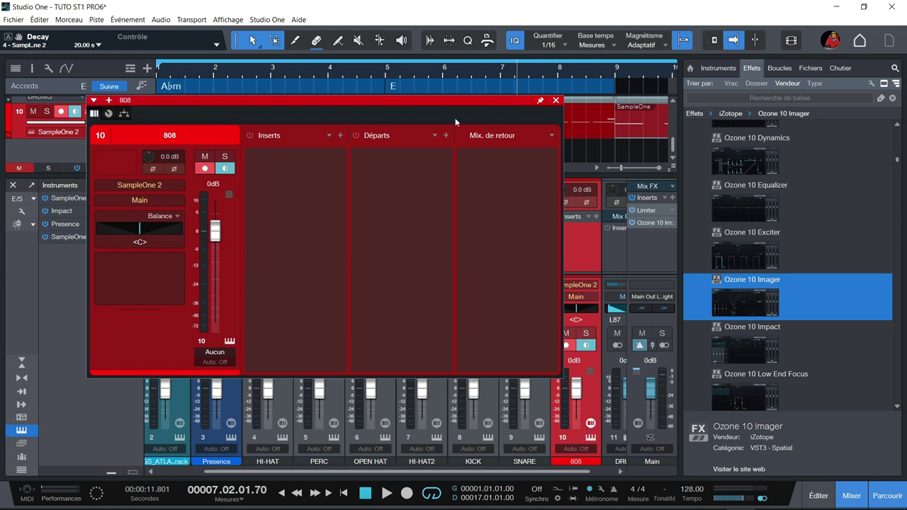
left_click(590, 439)
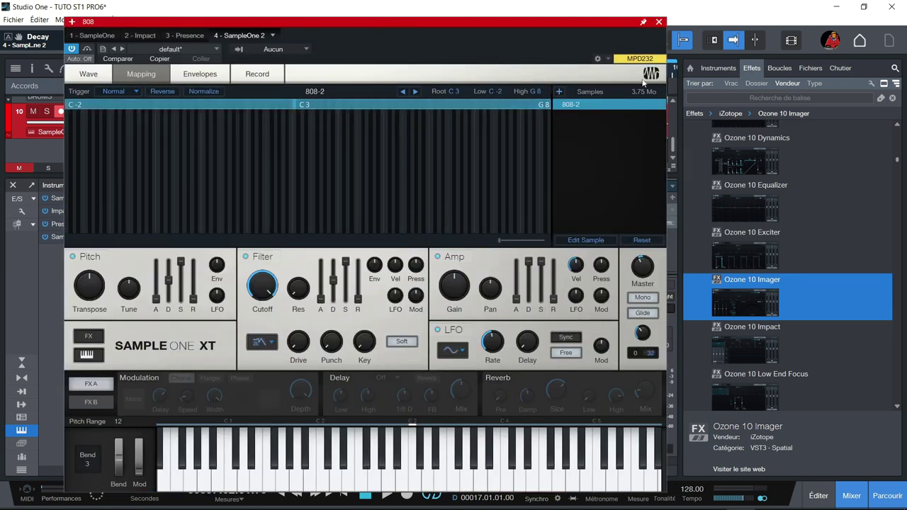
left_click(659, 23)
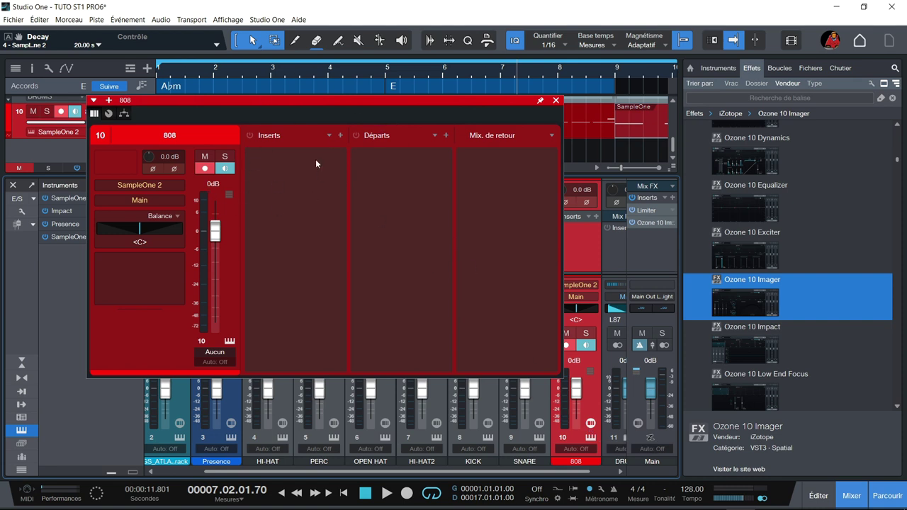
left_click(229, 342)
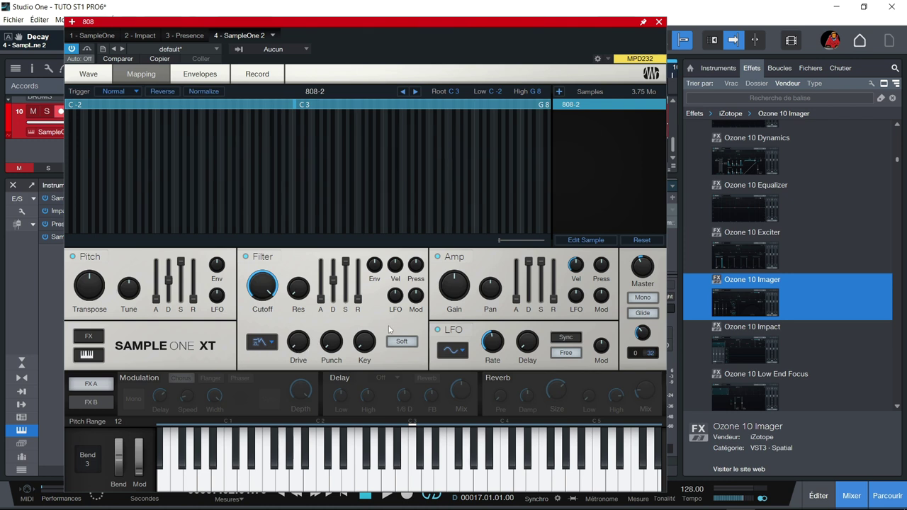
left_click(91, 402)
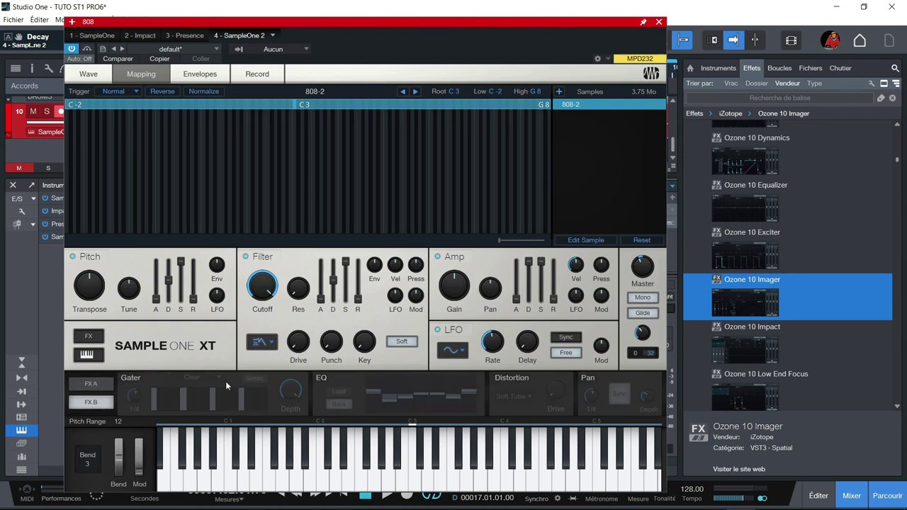
left_click(516, 377)
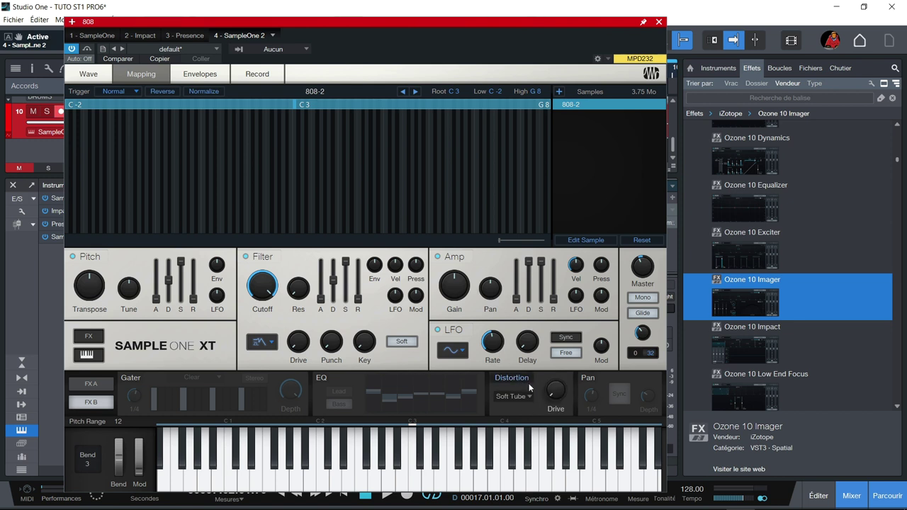
key("space")
left_click_drag(556, 396, 555, 365)
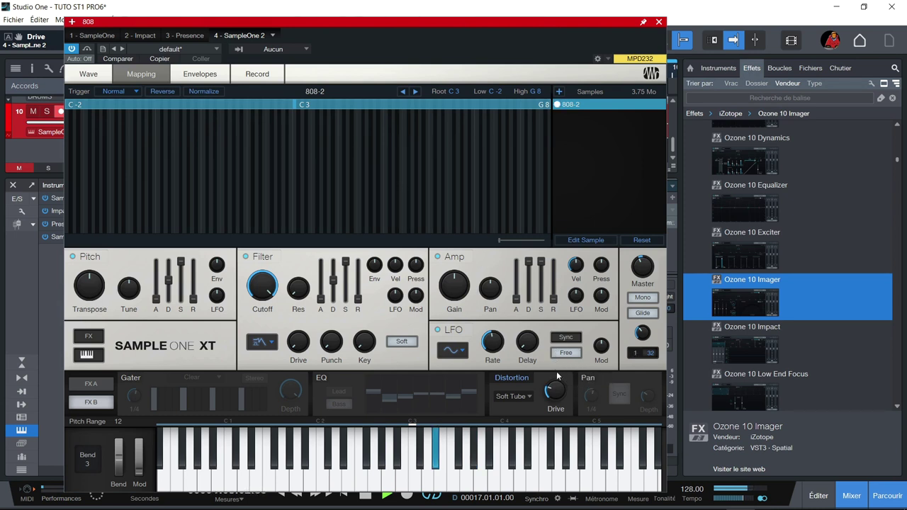
left_click_drag(561, 388, 534, 394)
Step: Try the Fuzz distortion type on the 808 instrument with Drive at 44 %
left_click(529, 396)
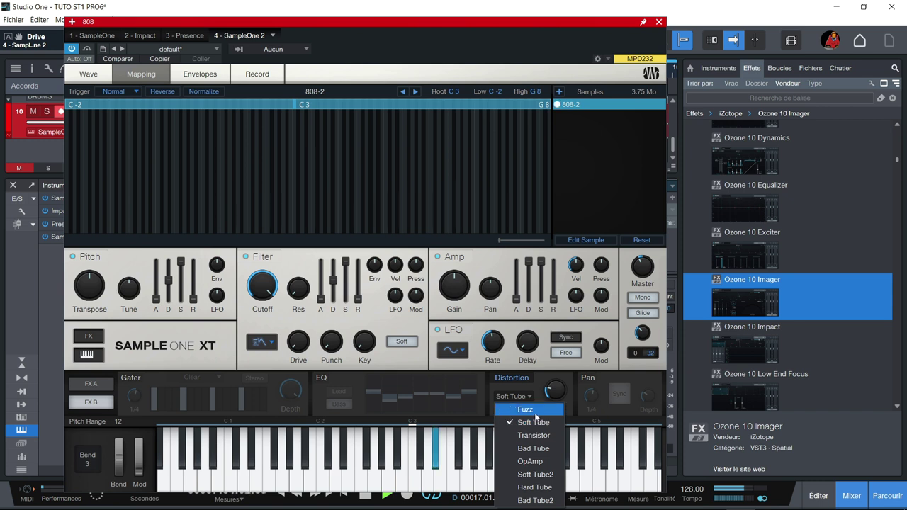
left_click(534, 410)
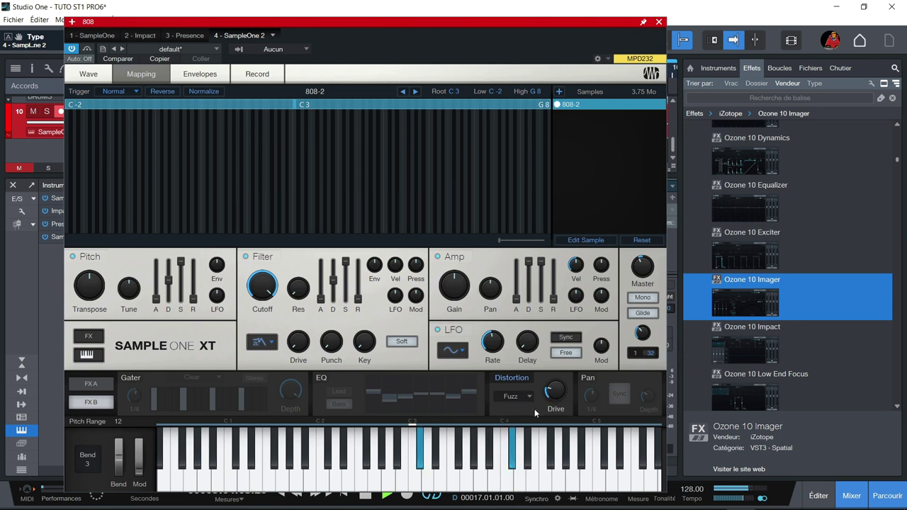
left_click_drag(550, 393, 554, 363)
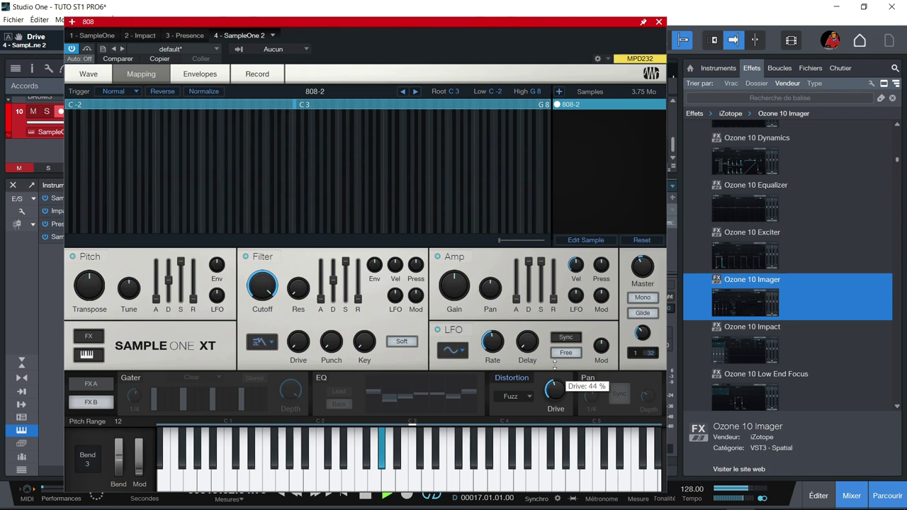
Step: Try the Bad Tube distortion type on the 808 instrument with Drive at 32 %, and close the instrument and channel windows
left_click(530, 399)
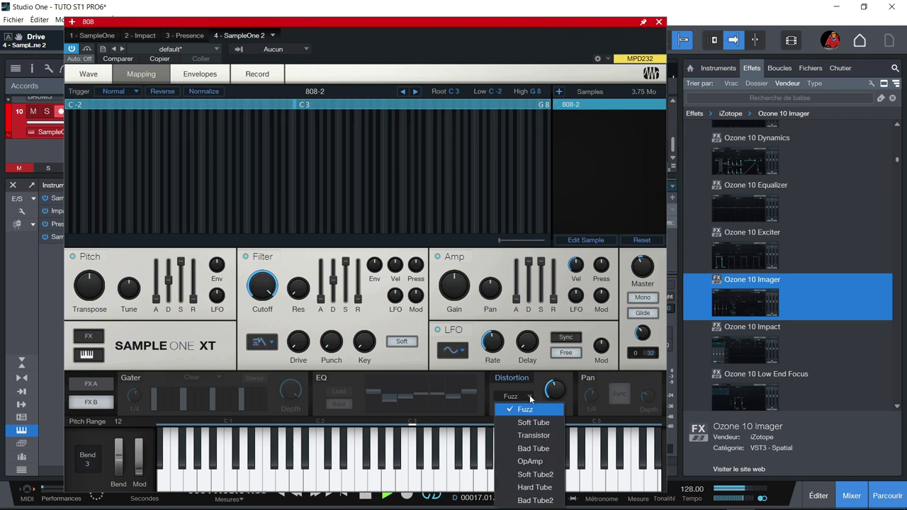
left_click(535, 448)
left_click_drag(555, 391, 551, 399)
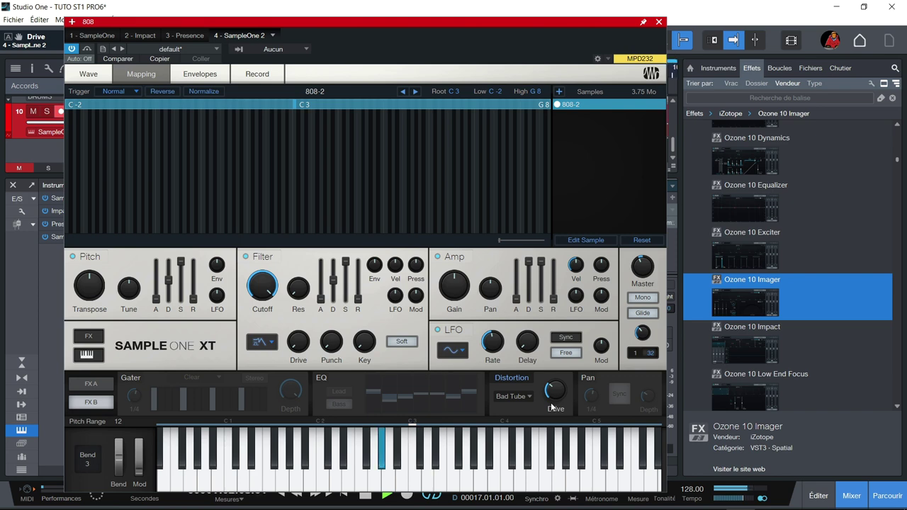
left_click(659, 22)
left_click(555, 98)
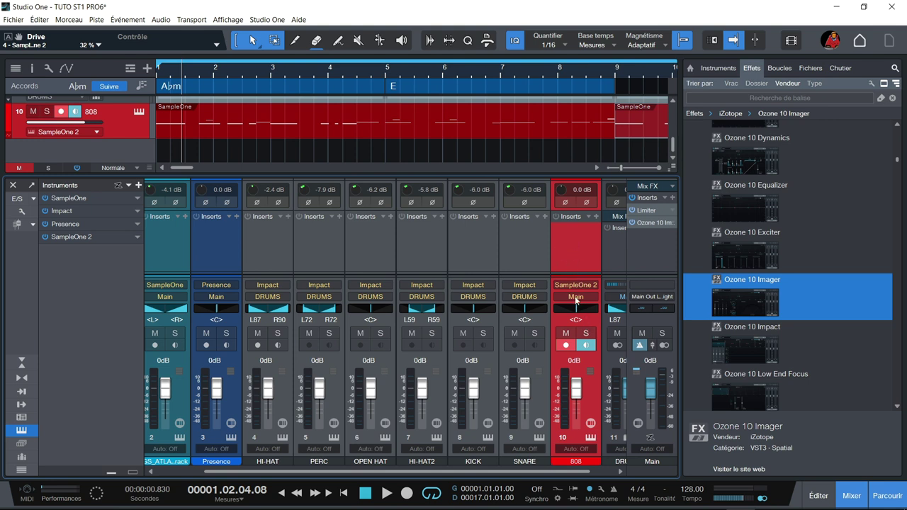
Step: Insert the PreSonus RedlightDist effect on the 808 channel
left_click(591, 425)
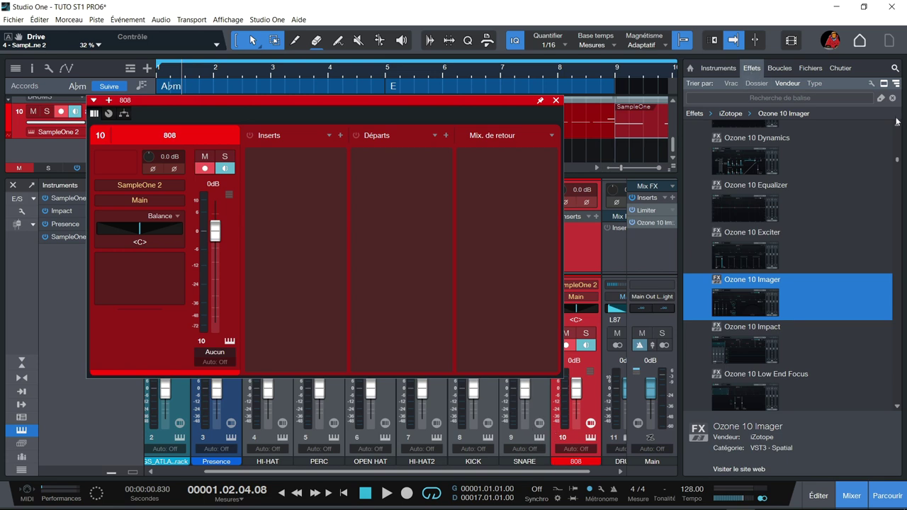
left_click_drag(898, 163, 894, 282)
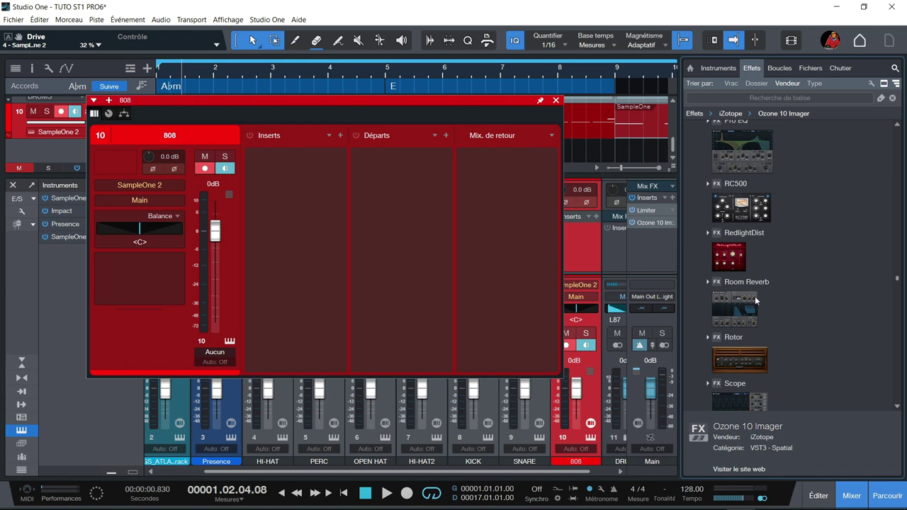
left_click_drag(726, 259, 288, 165)
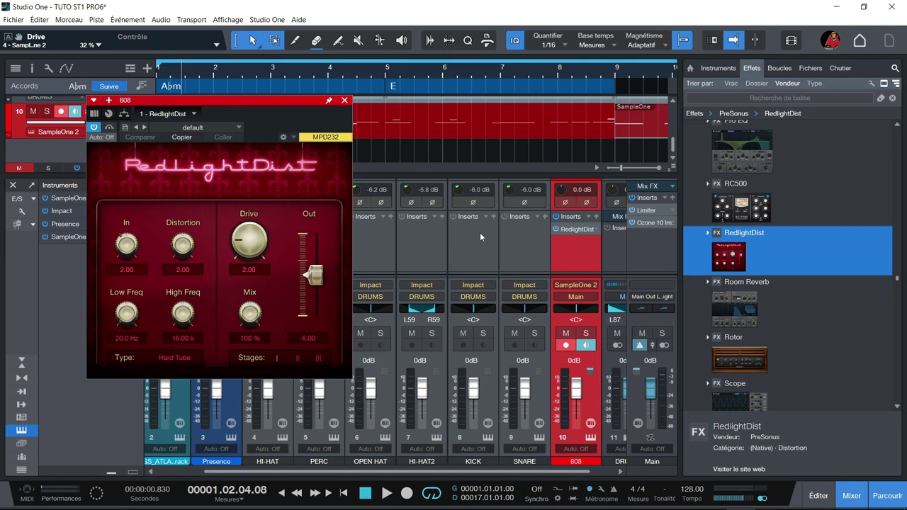
Step: Switch off the built-in Distortion in the 808 channel's SampleOne 2 instrument and close its window
left_click(590, 437)
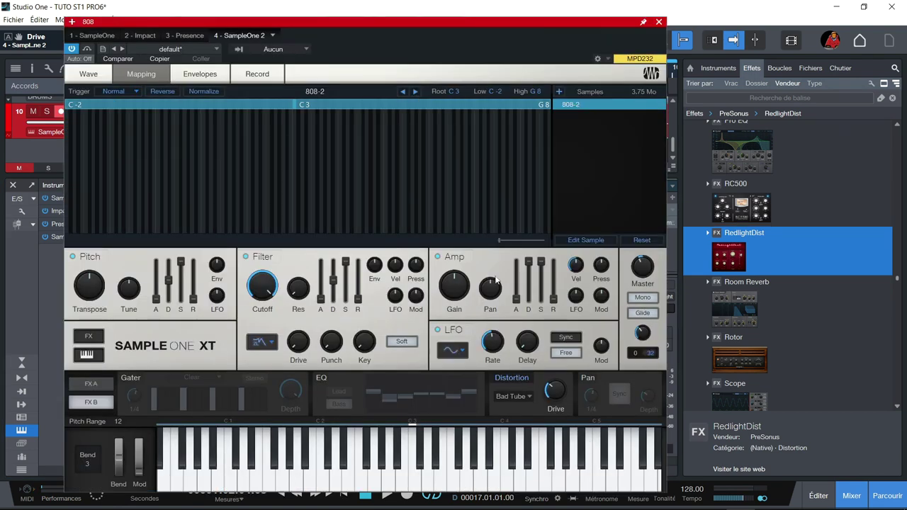
left_click(510, 381)
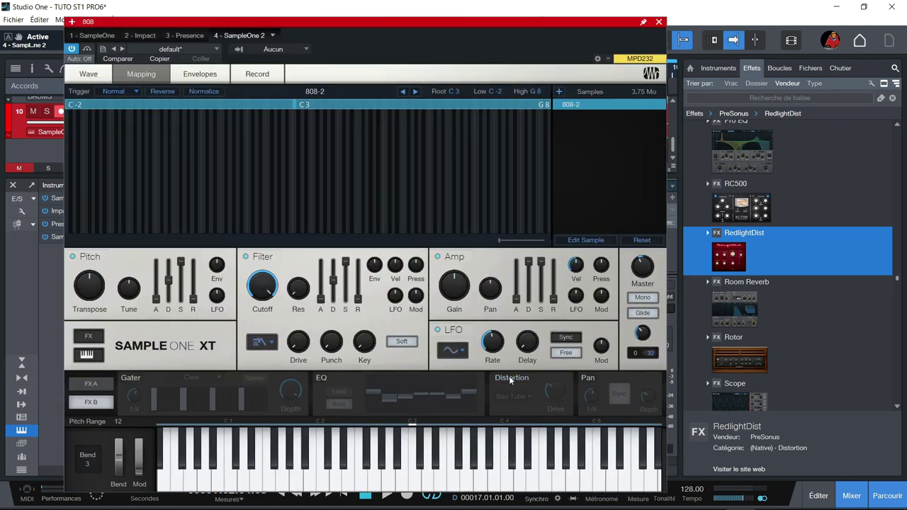
left_click(658, 22)
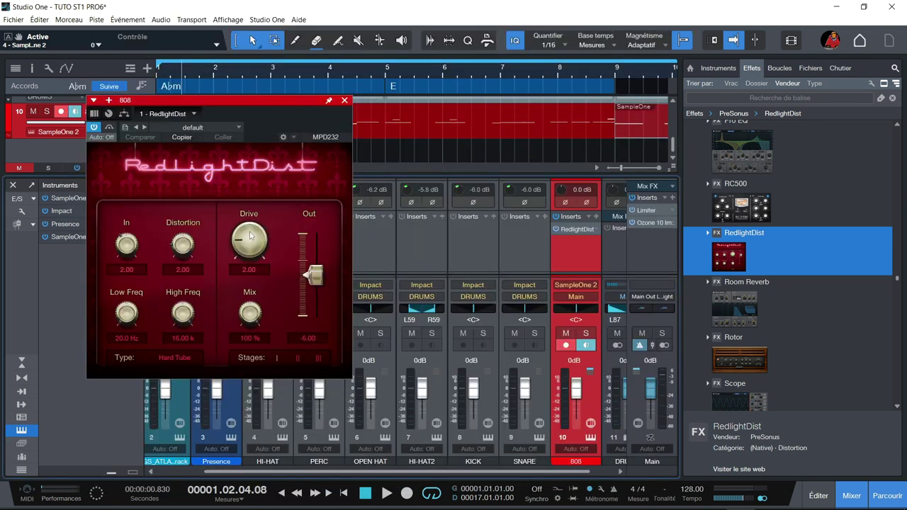
Step: While the beat plays, set RedlightDist's Distortion to 2.60, Low Freq to 54 Hz and Drive to 3.60
key("space")
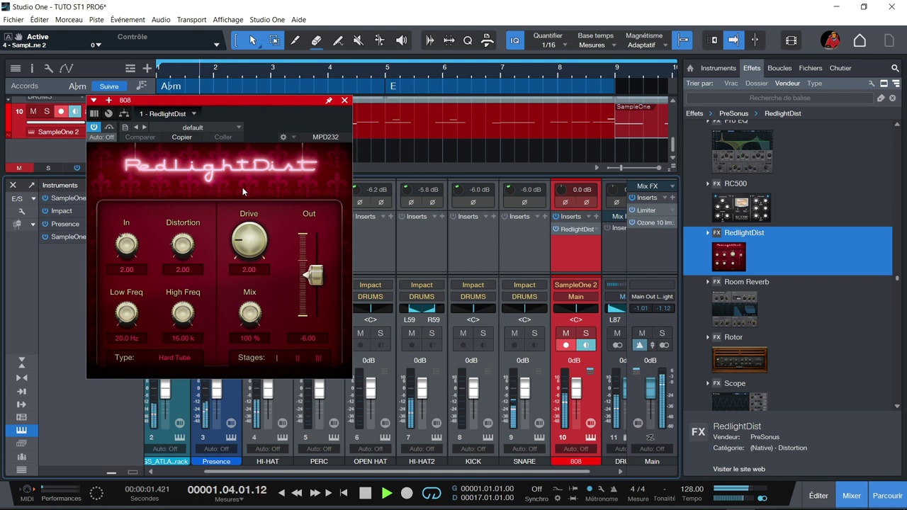
mouse_move(249, 241)
left_mouse_down()
mouse_move(248, 213)
mouse_move(247, 227)
left_mouse_up()
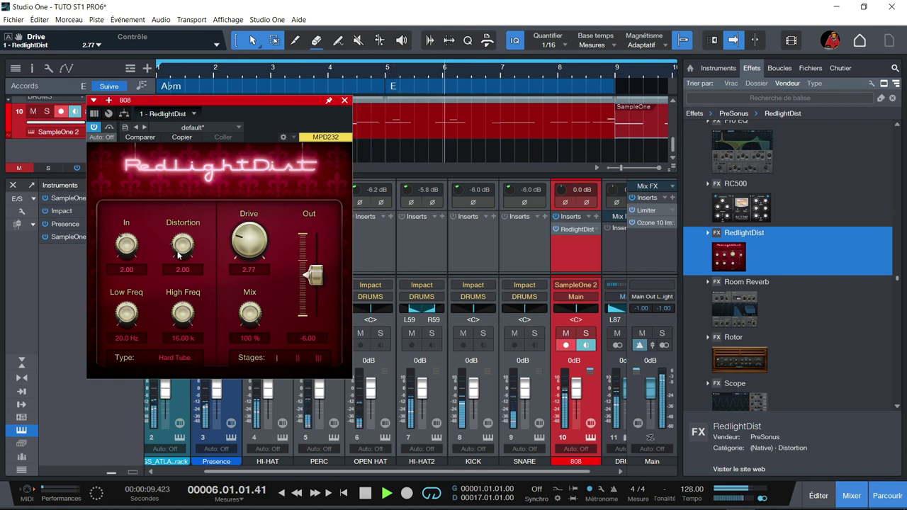
mouse_move(182, 244)
left_mouse_down()
mouse_move(185, 230)
mouse_move(185, 239)
left_mouse_up()
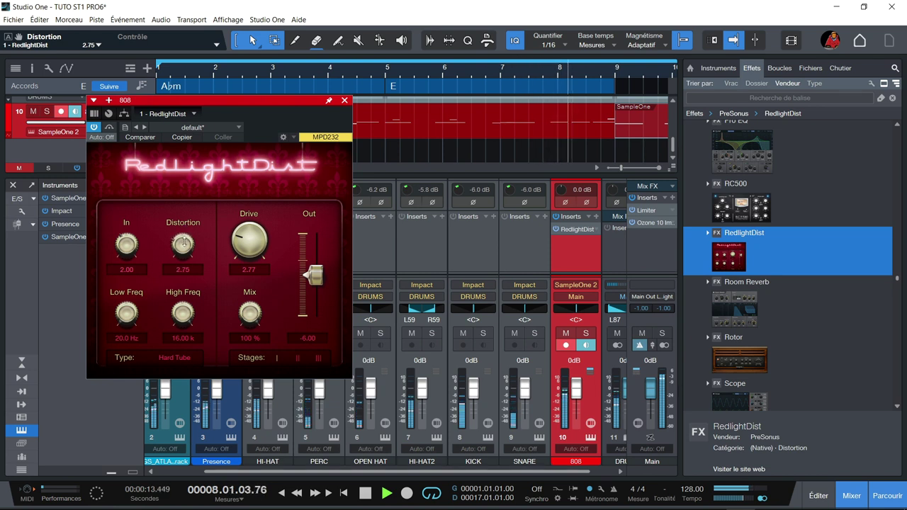
left_click_drag(127, 322, 125, 299)
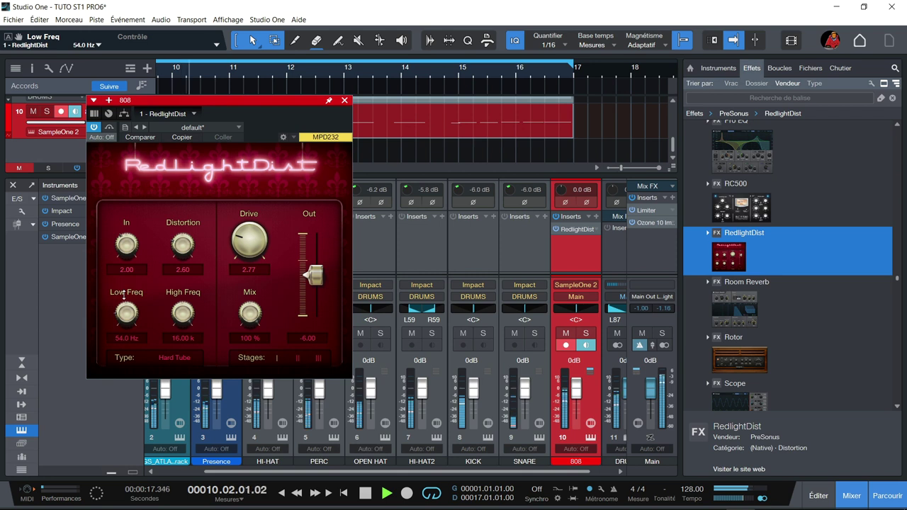
left_click_drag(242, 243, 243, 228)
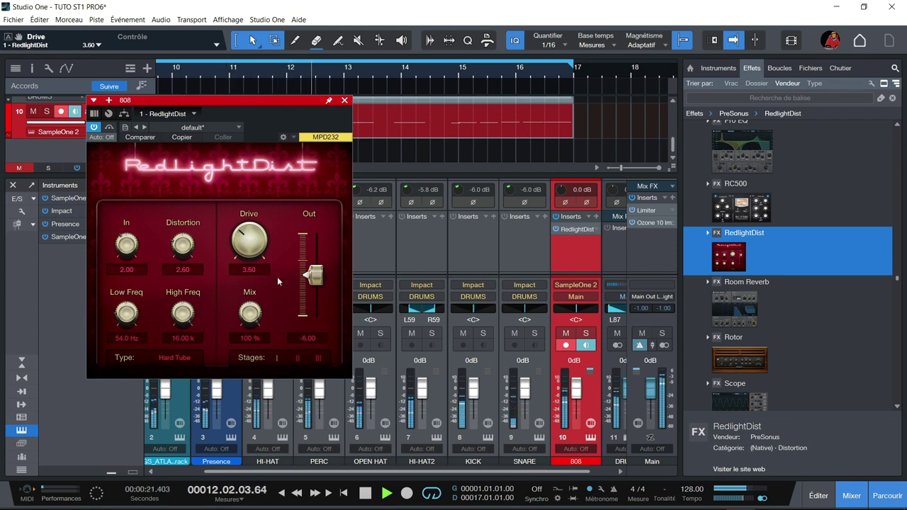
Step: Set RedlightDist's Mix to 61 % and its output gain to -5.09 dB, and stop playback
left_click_drag(315, 280, 317, 279)
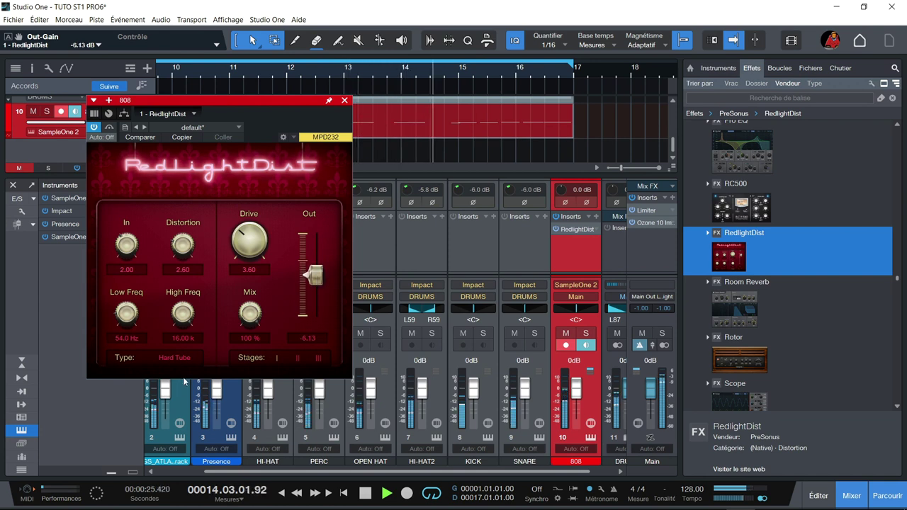
left_click_drag(239, 333, 234, 347)
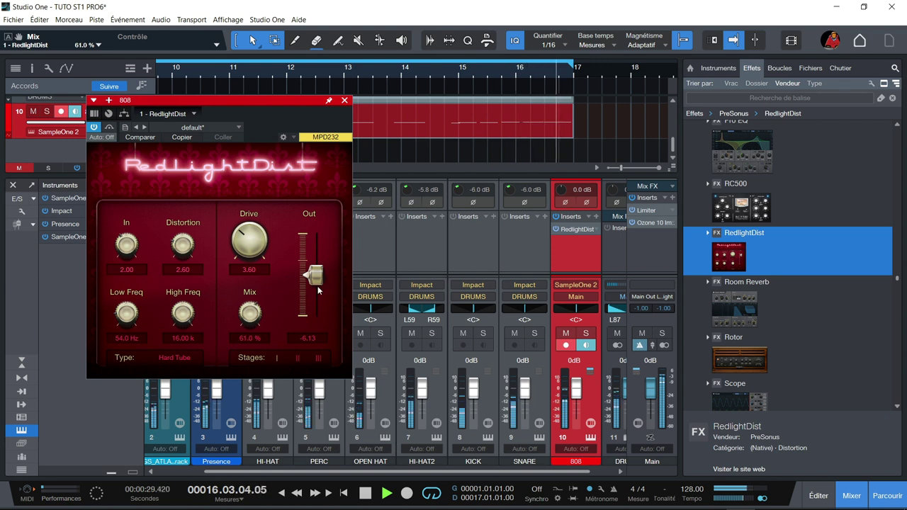
left_click_drag(315, 279, 316, 276)
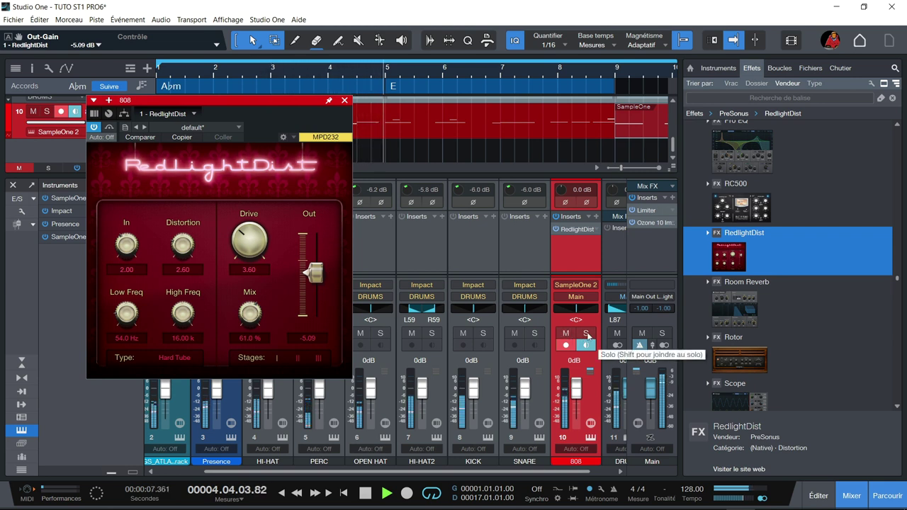
key("space")
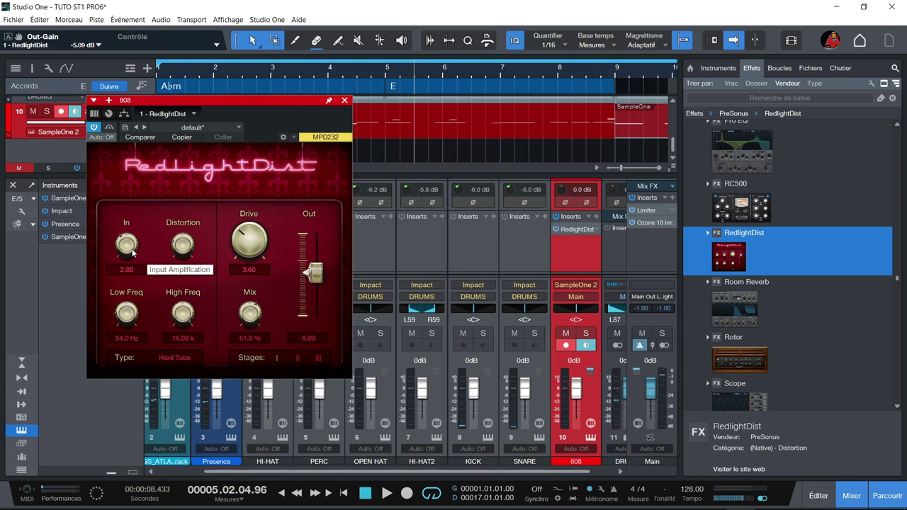
Step: Raise RedlightDist's input gain to 3.08 dB during playback
key("space")
left_click_drag(132, 252, 131, 245)
key("space")
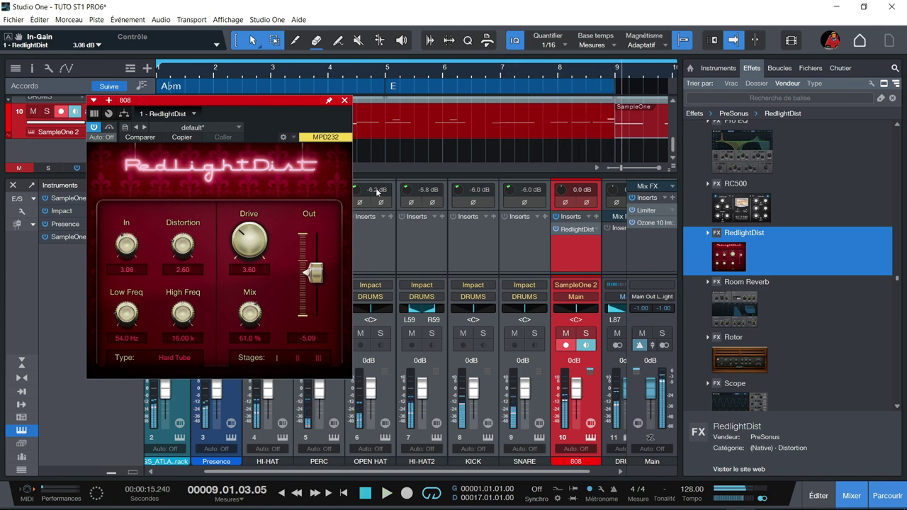
Step: Remove the Ozone 10 Imager from the Main output channel
left_click(653, 224)
right_click(653, 224)
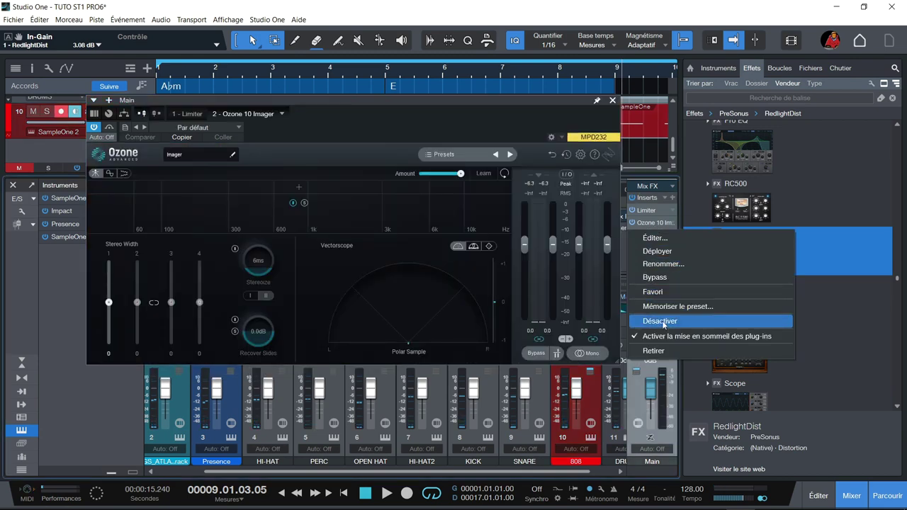
left_click(654, 351)
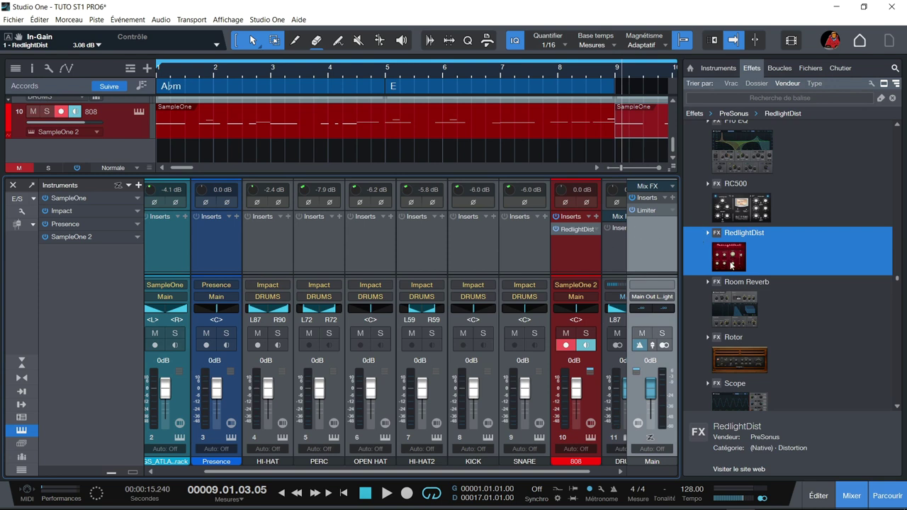
Step: Locate Plugin Alliance's bx_dynEQ V2 Mono among the effects and look through its presets
left_click(896, 500)
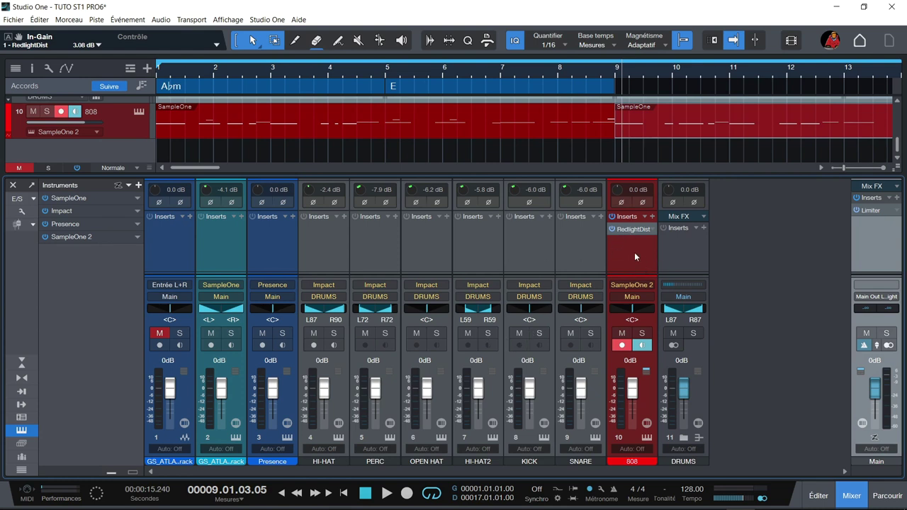
left_click(882, 494)
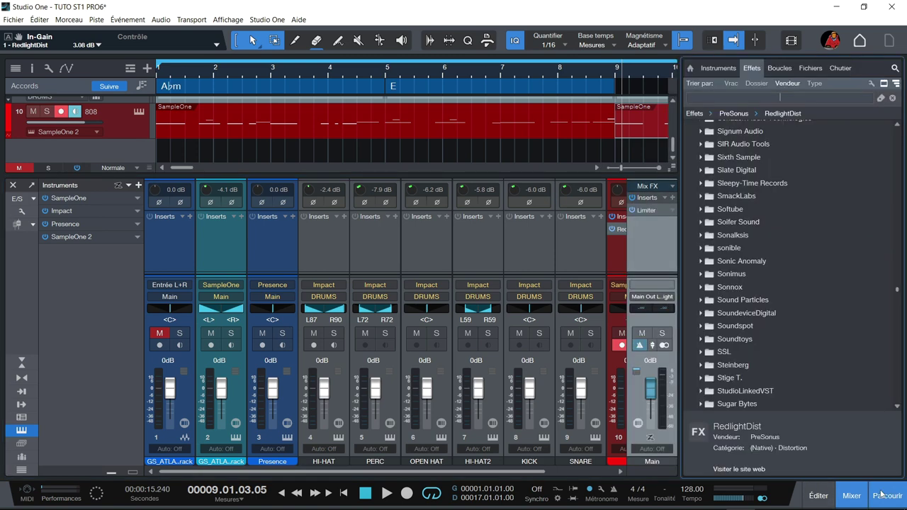
left_click_drag(897, 289, 878, 218)
scroll(779, 284, "down", 3)
left_click(731, 333)
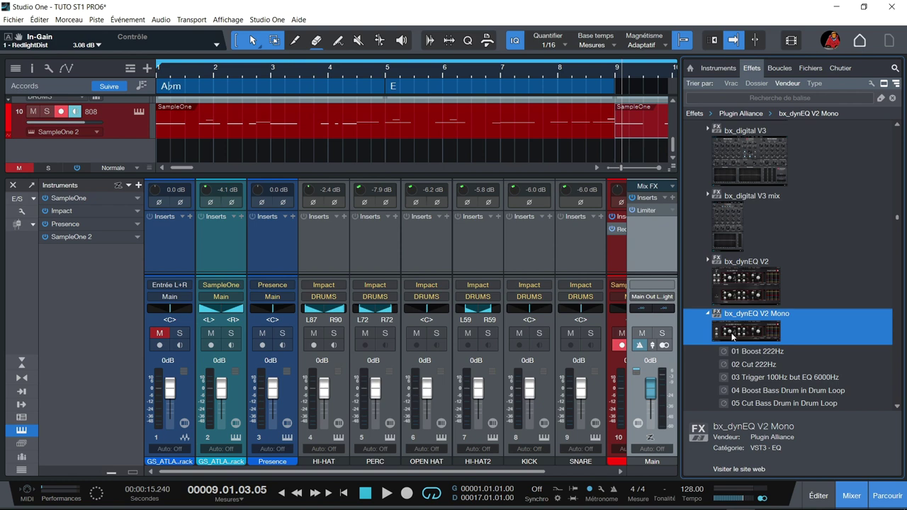
scroll(423, 474, "right", 2)
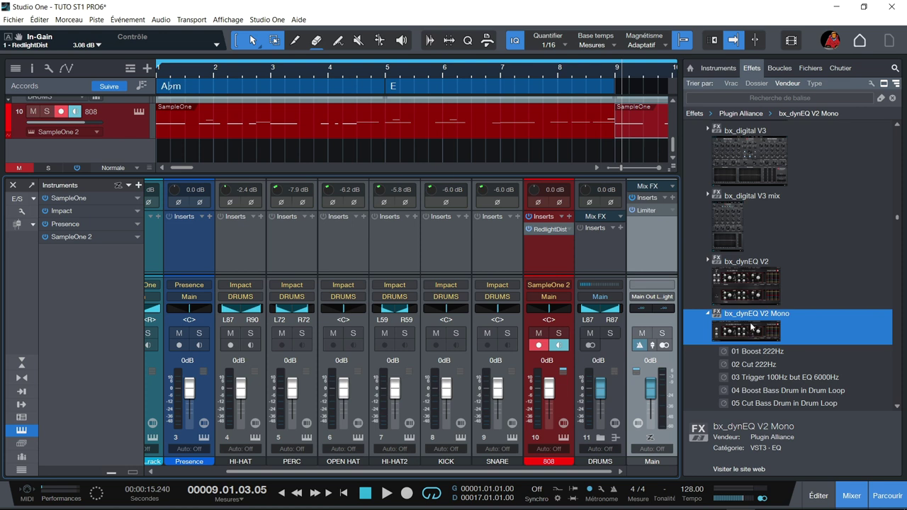
scroll(751, 326, "down", 3)
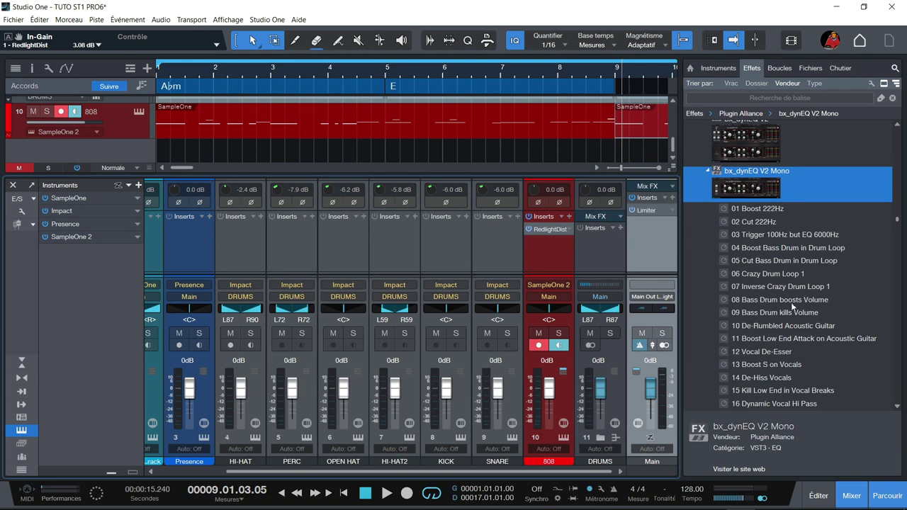
Step: Insert the PreSonus Pro EQ on the 808 channel ahead of RedlightDist
left_click_drag(898, 223, 897, 279)
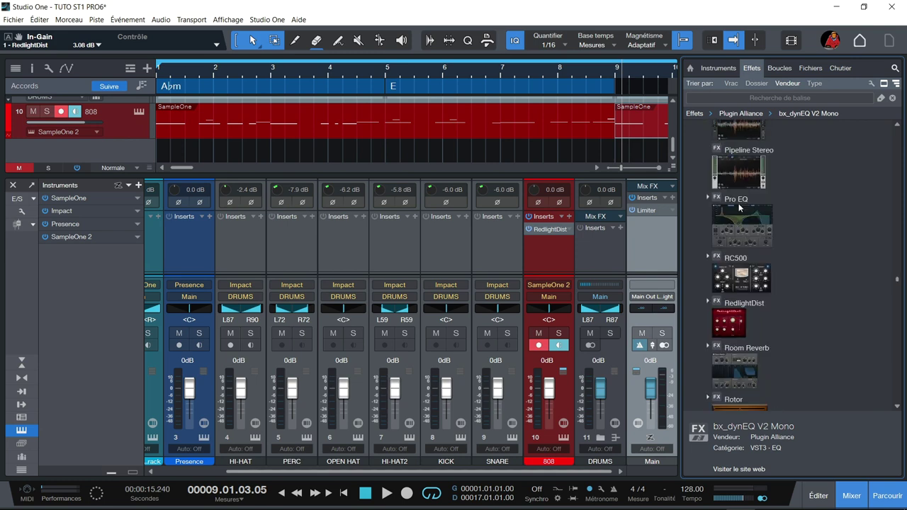
left_click(739, 203)
left_click_drag(739, 203, 538, 224)
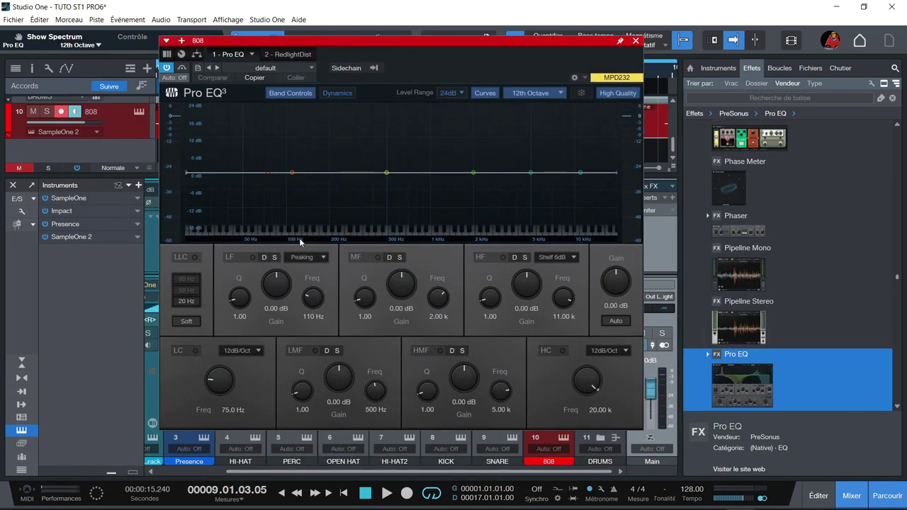
Step: Enable Pro EQ's sidechain with the KICK channel as its source and set the spectrum display to FFT Curve
left_click(349, 68)
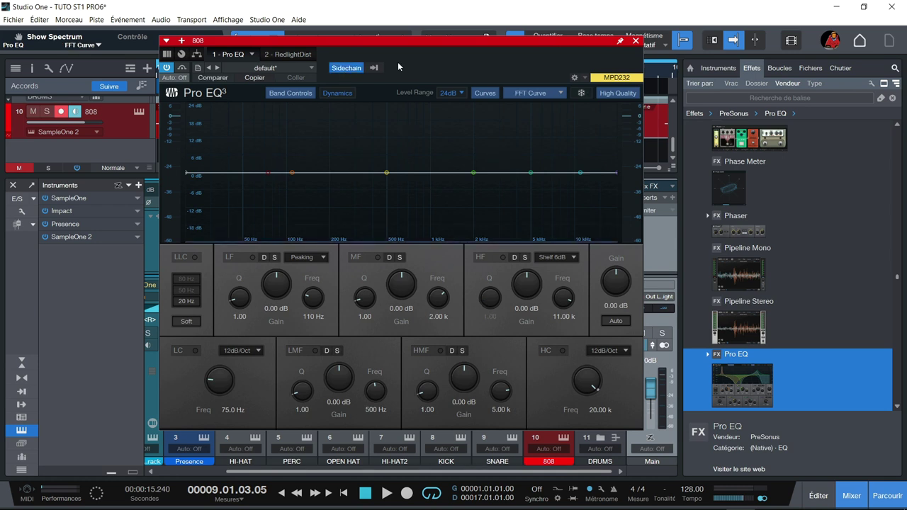
left_click(376, 68)
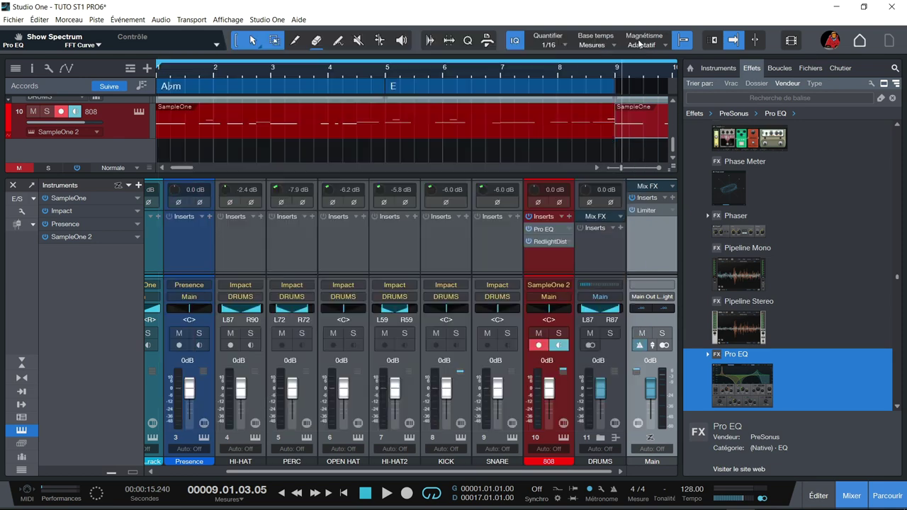
left_click(637, 42)
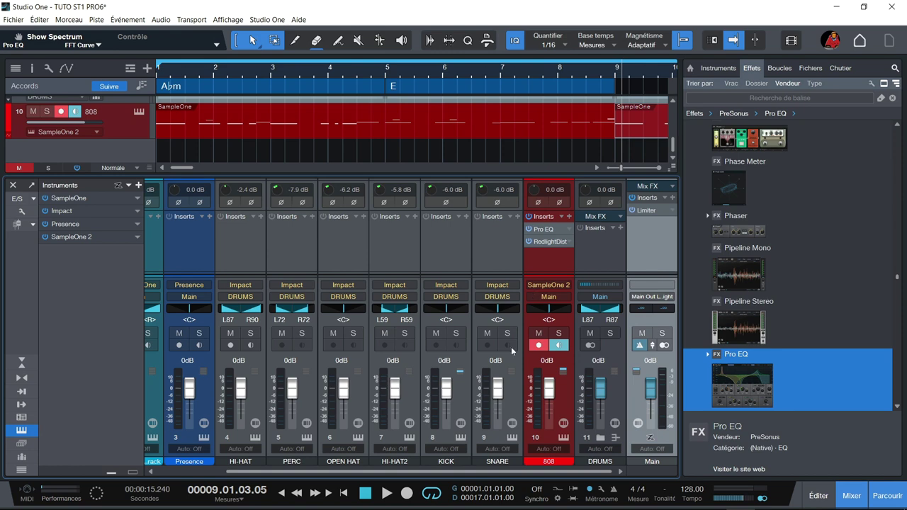
Step: Enlarge the mixer to reveal the sends, and solo the KICK instead of HI-HAT2 while playing it with the 808
left_click_drag(551, 176, 549, 131)
left_click_drag(546, 274, 452, 241)
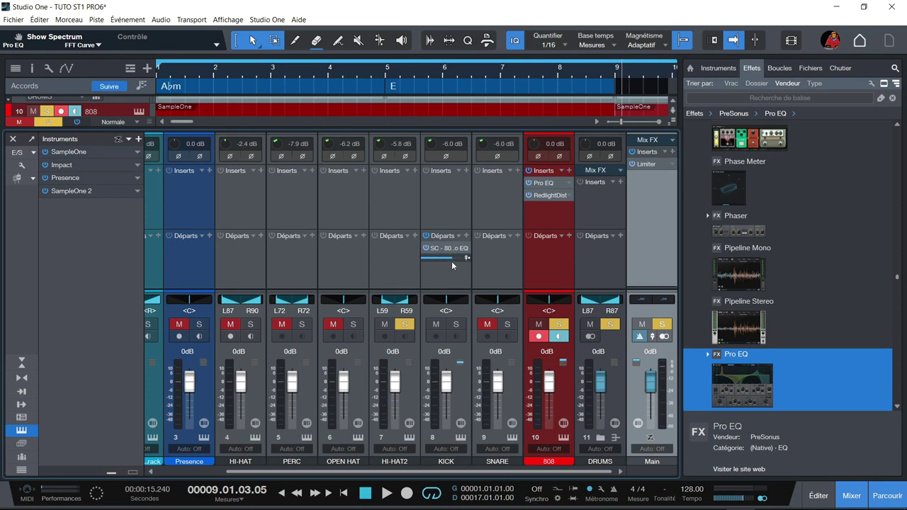
left_click(543, 182)
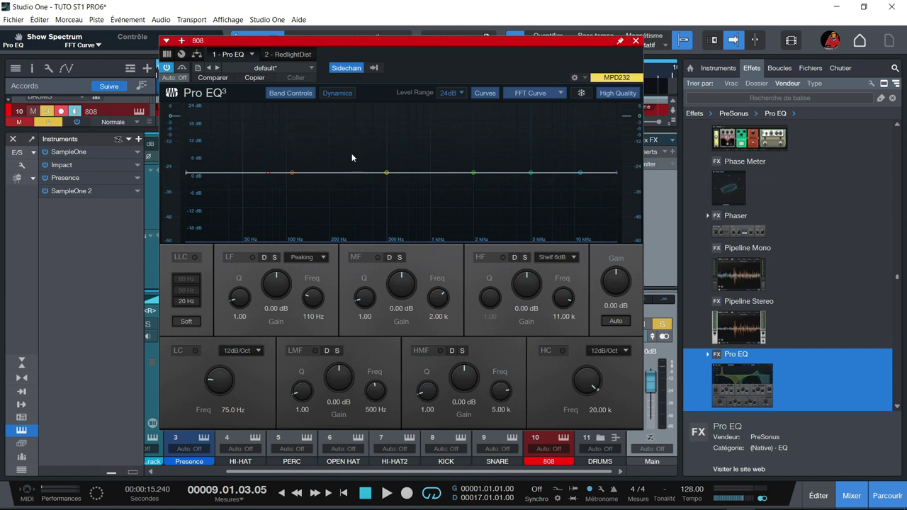
key("space")
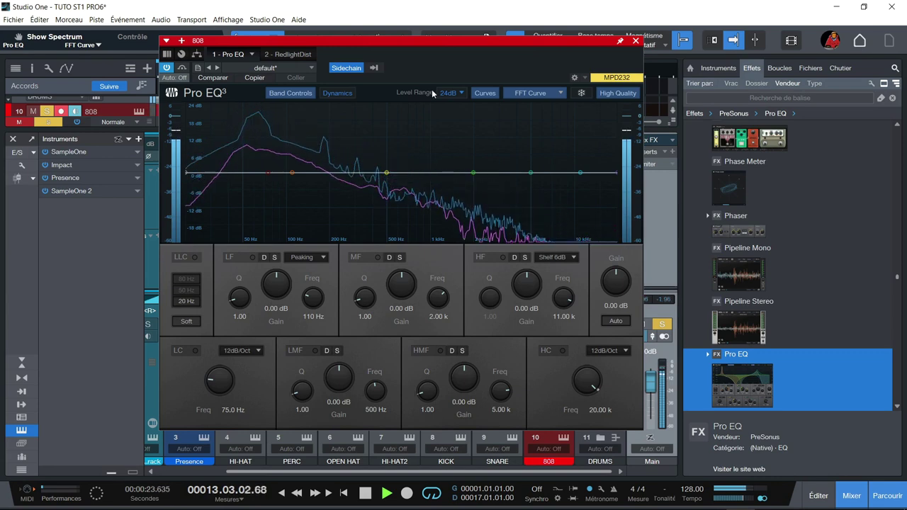
left_click_drag(417, 39, 745, 87)
left_click(455, 324)
left_click(404, 325)
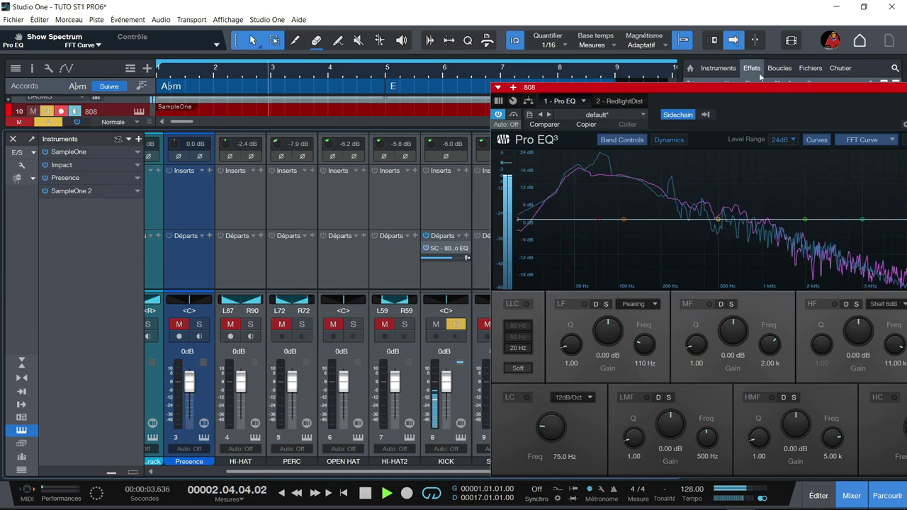
left_click_drag(763, 86, 470, 59)
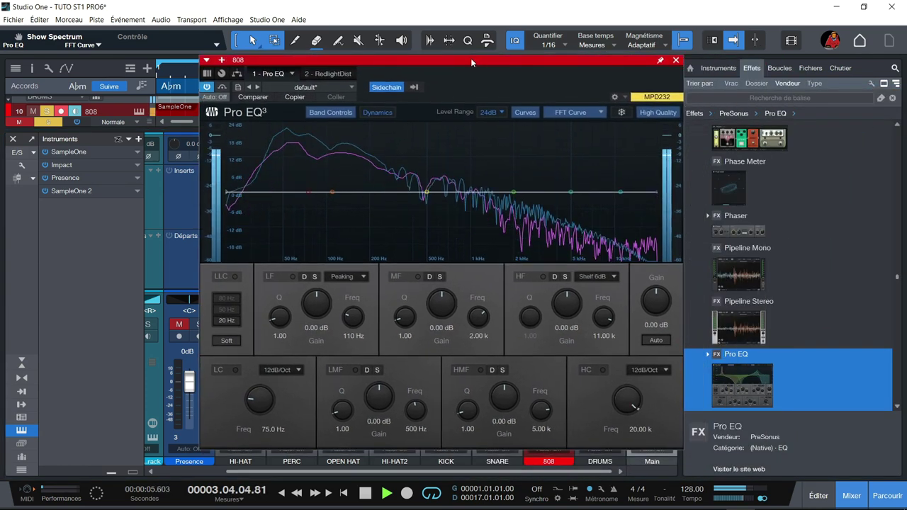
key("space")
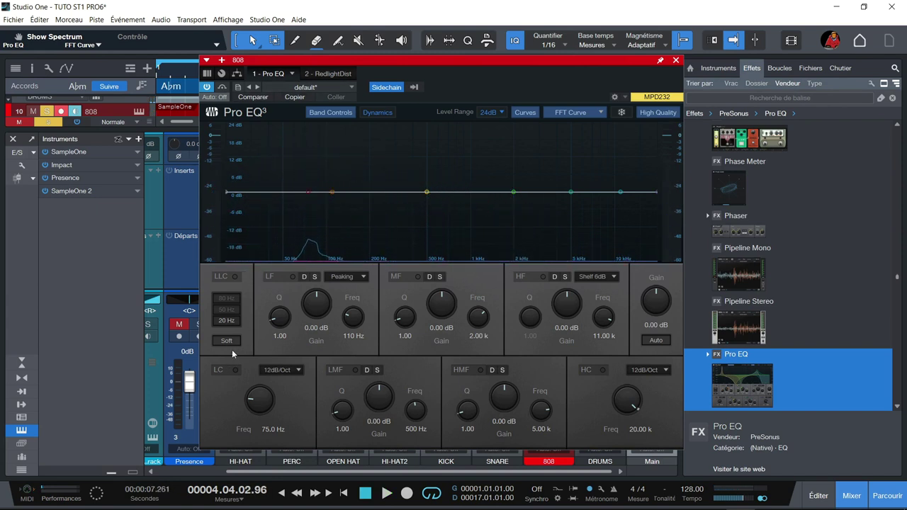
Step: Activate Pro EQ's low-cut filter with a 24dB/Oct slope at 30 Hz
left_click(234, 369)
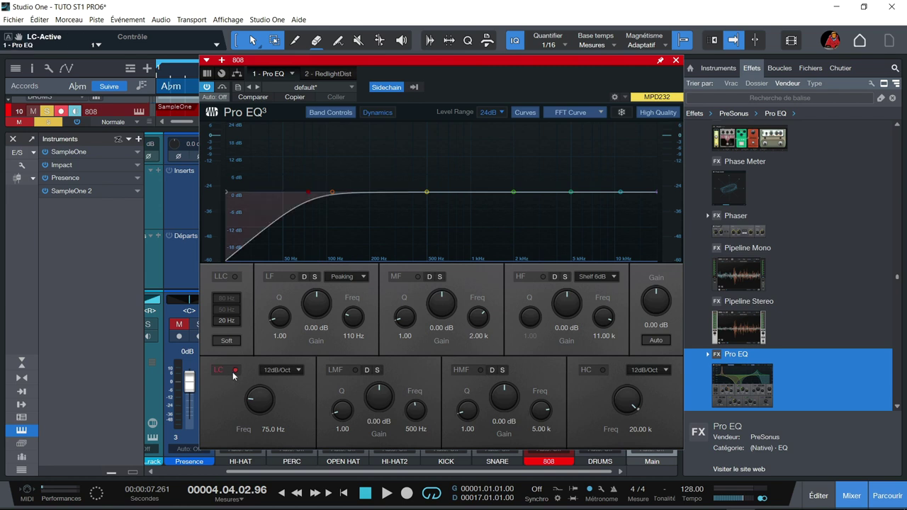
left_click(299, 369)
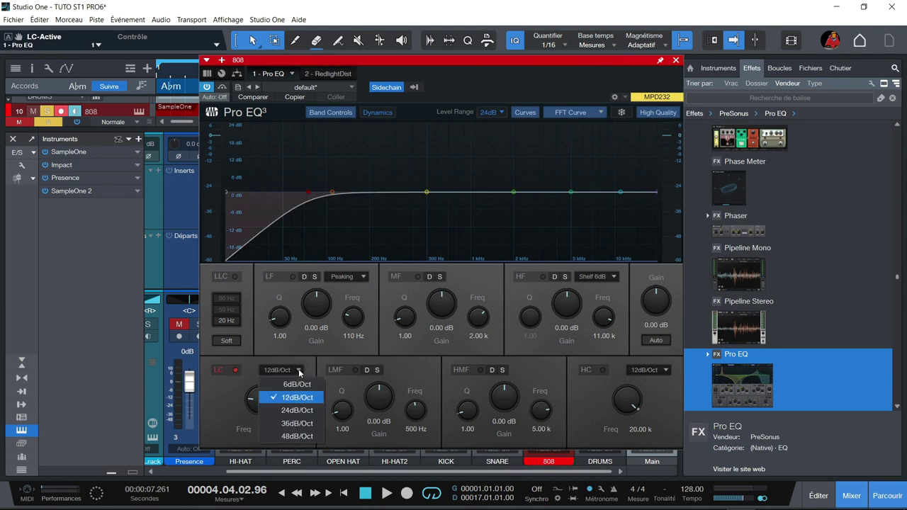
left_click(293, 406)
scroll(262, 406, "down", 4)
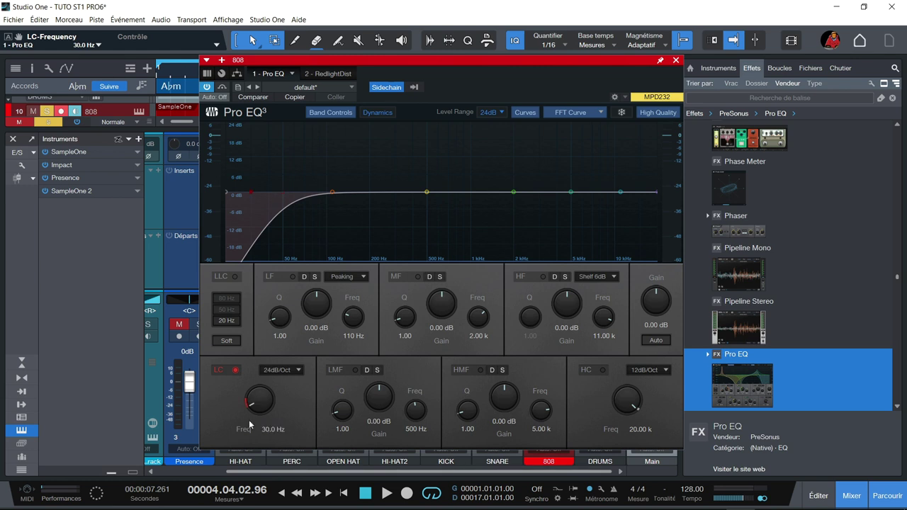
key("Return")
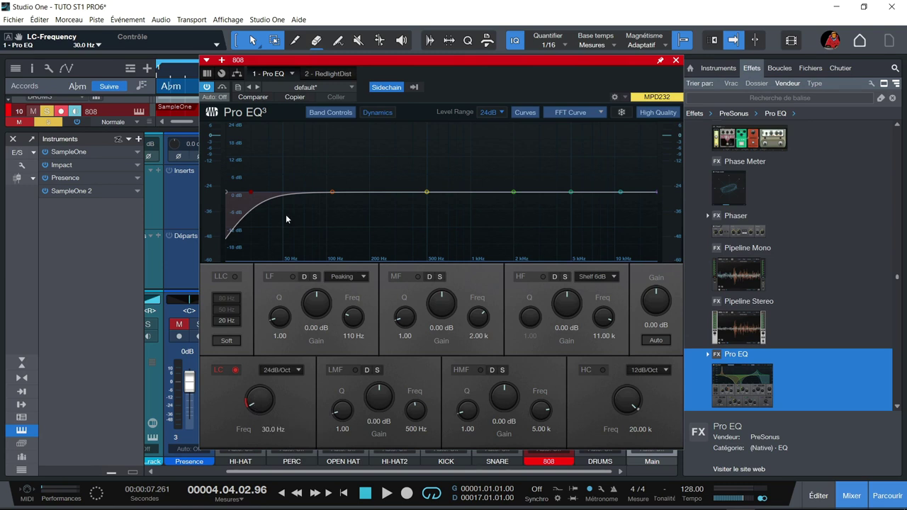
Step: Activate Pro EQ's LF band and tune it during playback to about 58 Hz with 0 dB gain
left_click(331, 193)
left_click_drag(332, 192, 312, 193)
key("space")
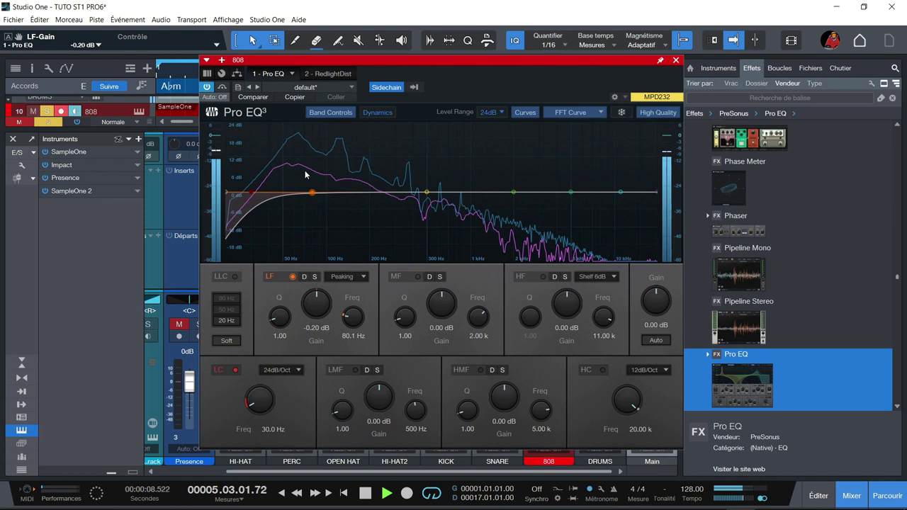
left_click_drag(312, 192, 284, 194)
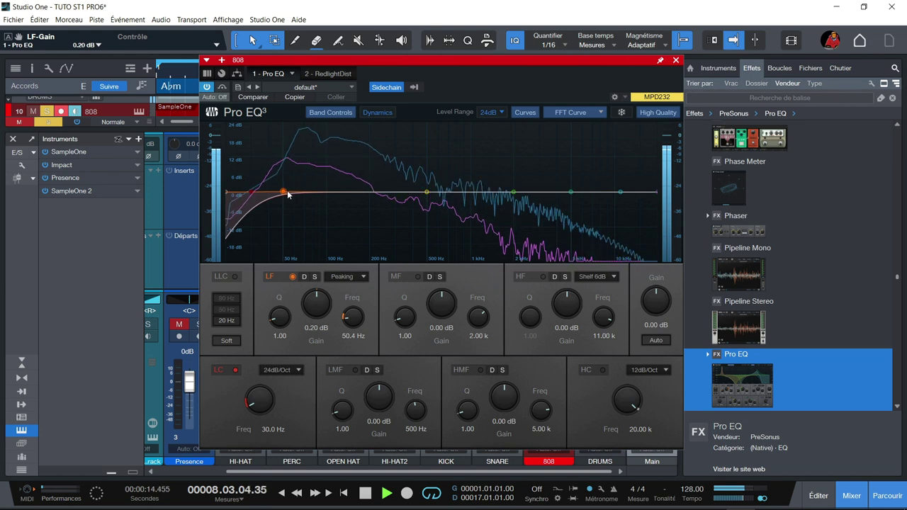
key("space")
left_click_drag(288, 195, 293, 196)
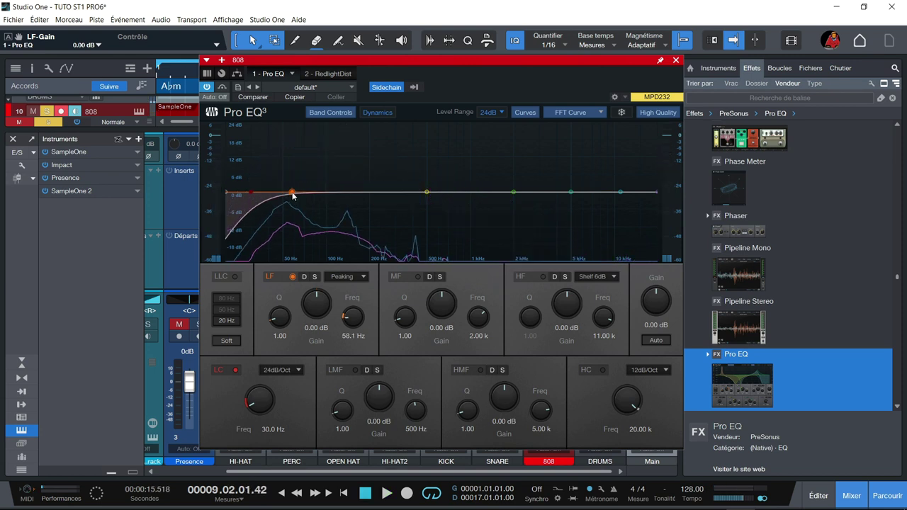
Step: Switch the LF band off, enable its dynamics, and set its threshold to -22.05 and range to -12.72
left_click(293, 276)
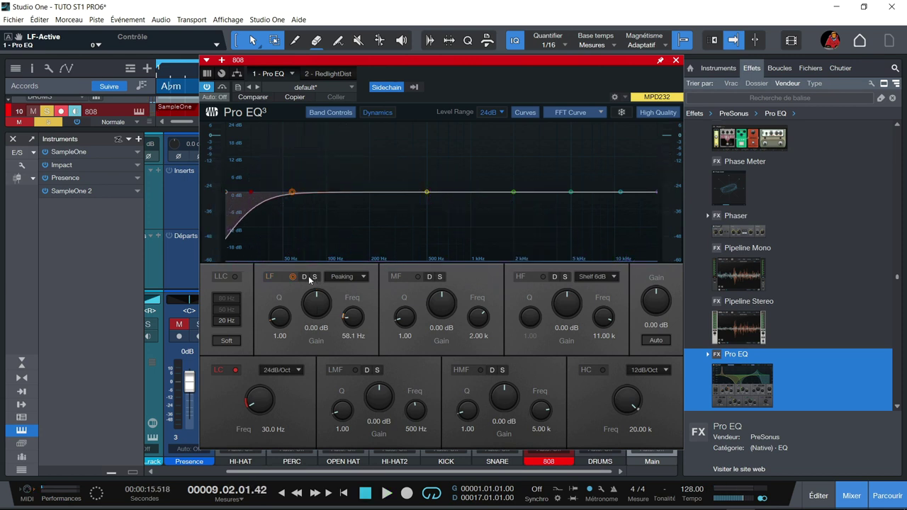
left_click(304, 277)
left_click_drag(303, 363, 295, 391)
key("space")
mouse_move(323, 355)
left_mouse_down()
mouse_move(323, 339)
mouse_move(326, 369)
mouse_move(328, 340)
left_mouse_up()
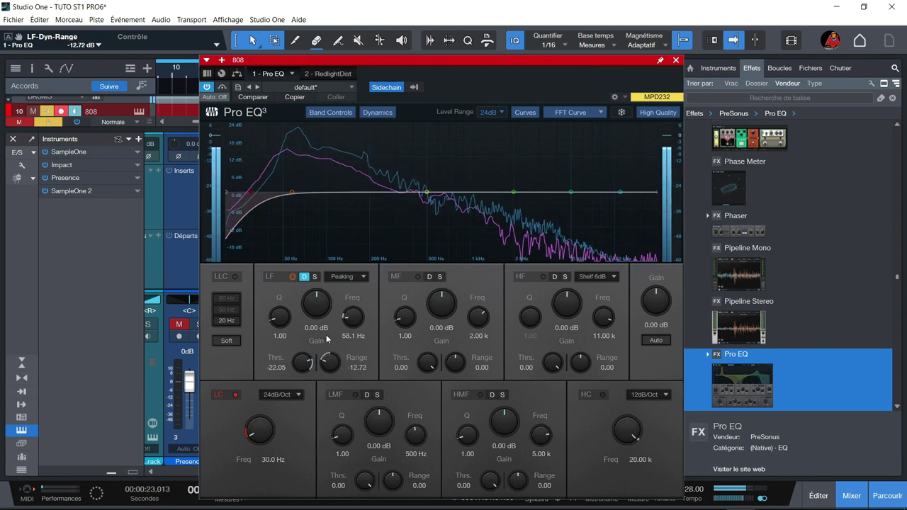
Step: Reactivate the LF band and set its Q to 3.07 and its dynamic range to -7.68 dB during playback
left_click(269, 277)
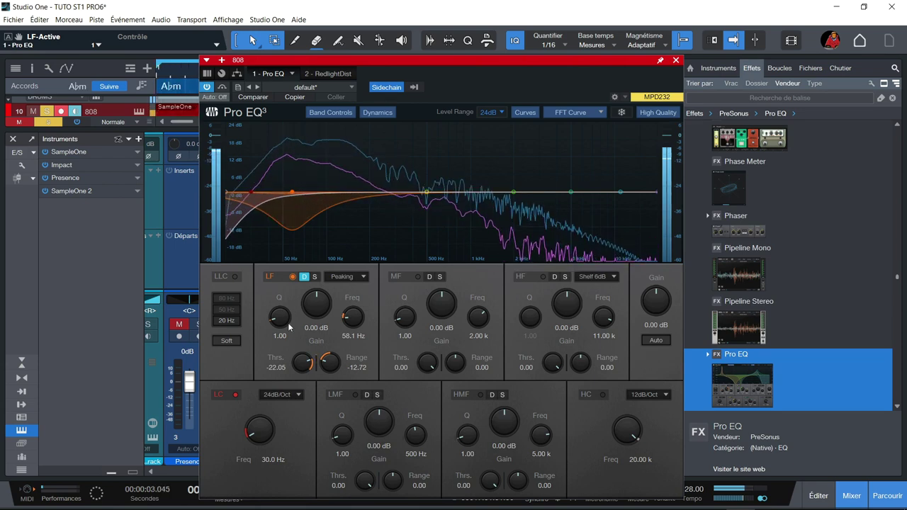
left_click_drag(292, 326, 285, 309)
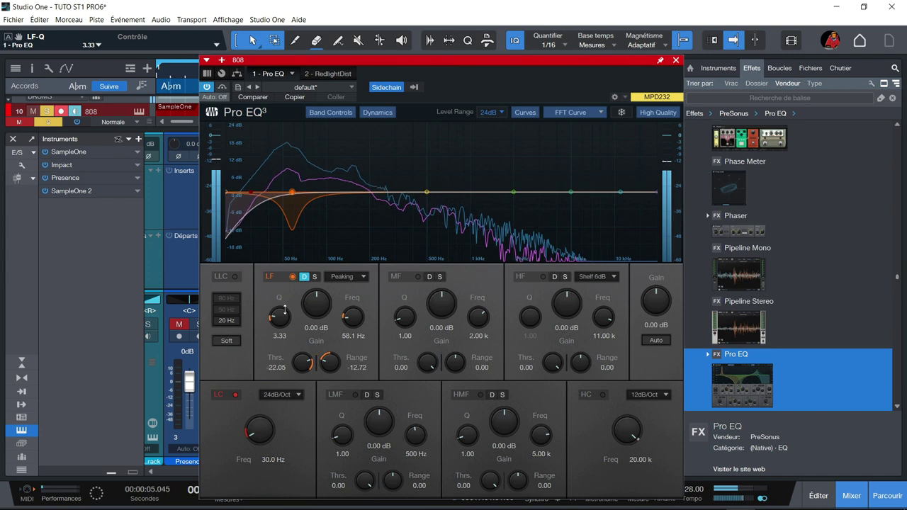
left_click_drag(284, 309, 286, 315)
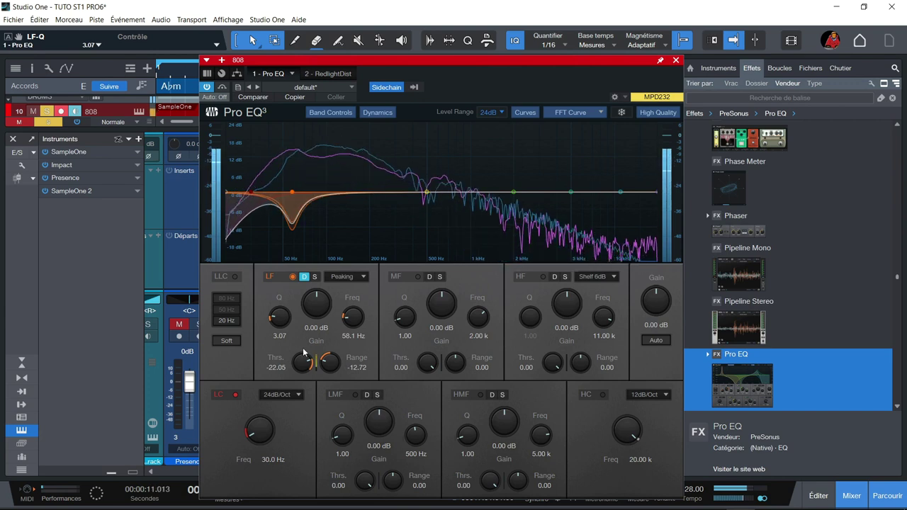
left_click_drag(329, 362, 333, 354)
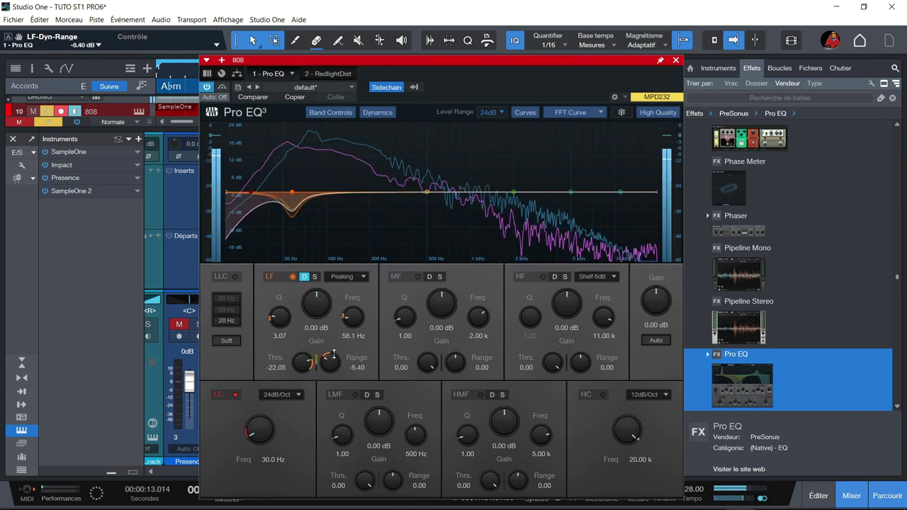
left_click_drag(333, 354, 333, 356)
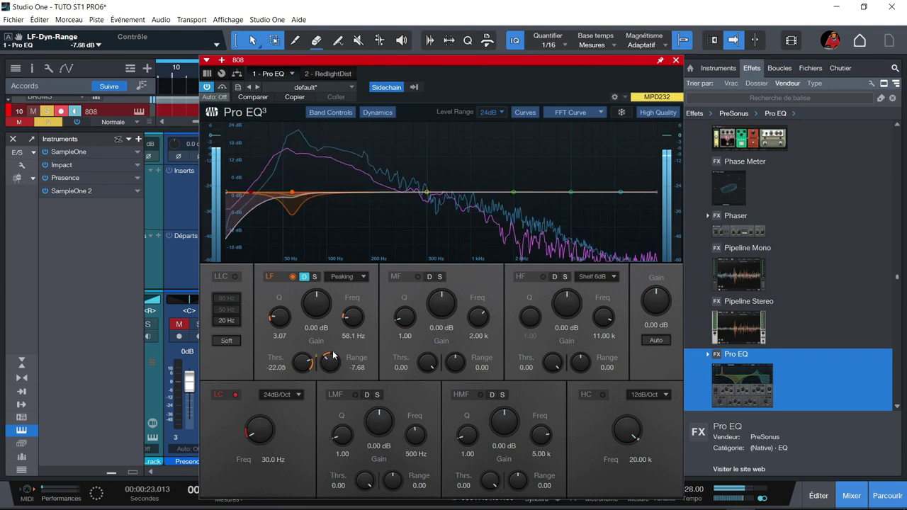
Step: Set RedlightDist's Distortion to 2.30, Drive to 2.50 and Mix to 48.5 %, then stop playback
left_click(327, 74)
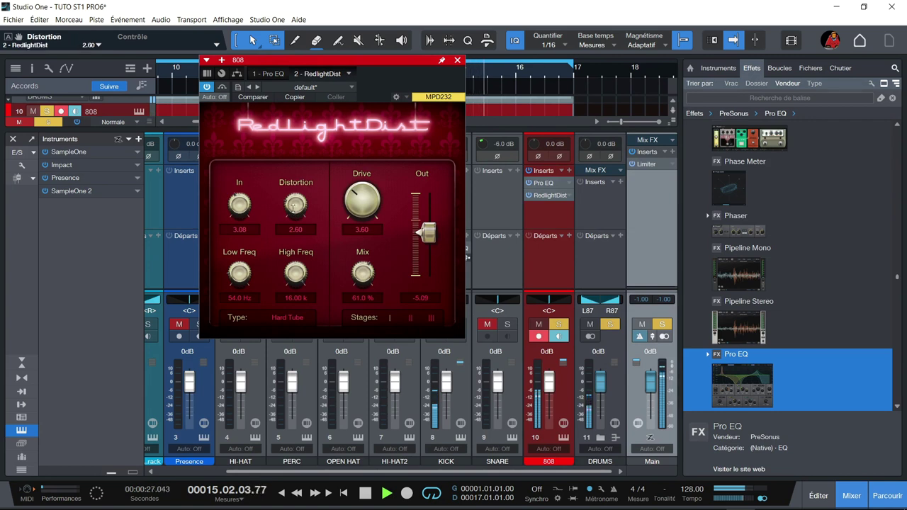
left_click_drag(294, 207, 293, 214)
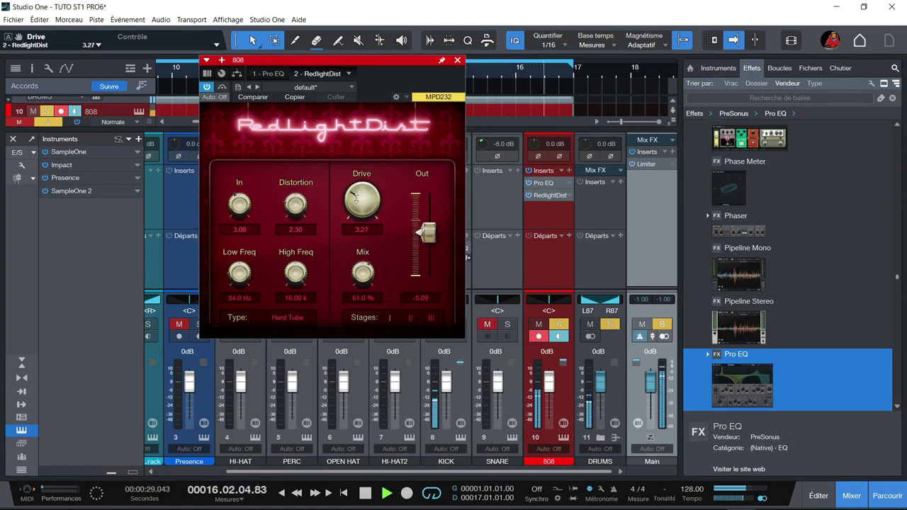
scroll(356, 202, "down", 2)
scroll(356, 207, "down", 1)
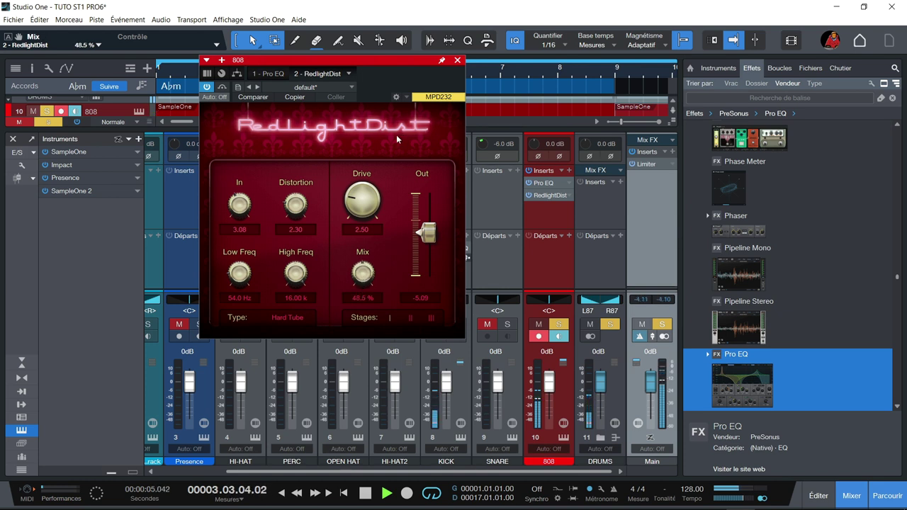
left_click(457, 61)
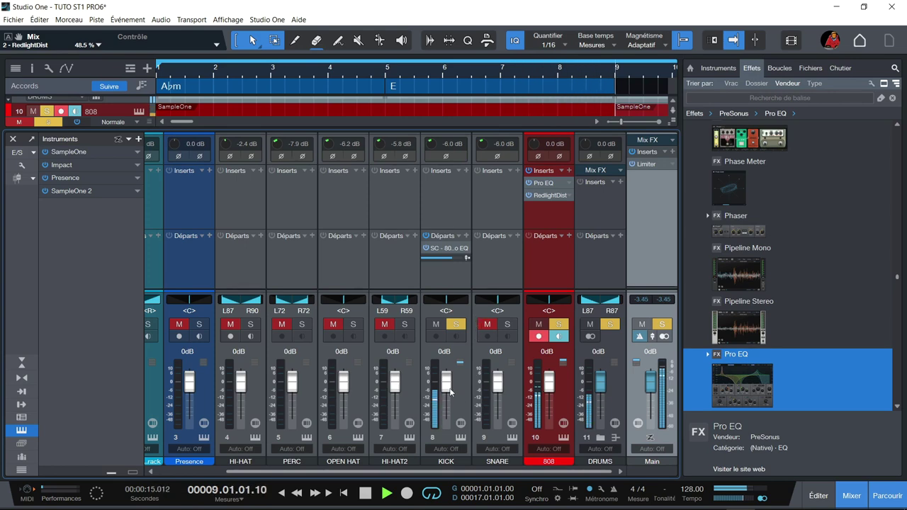
key("space")
Step: Insert SPL Attacker Plus on the KICK channel, raise its attack to +9.36 dB and slightly lower its output gain during playback
left_click(897, 261)
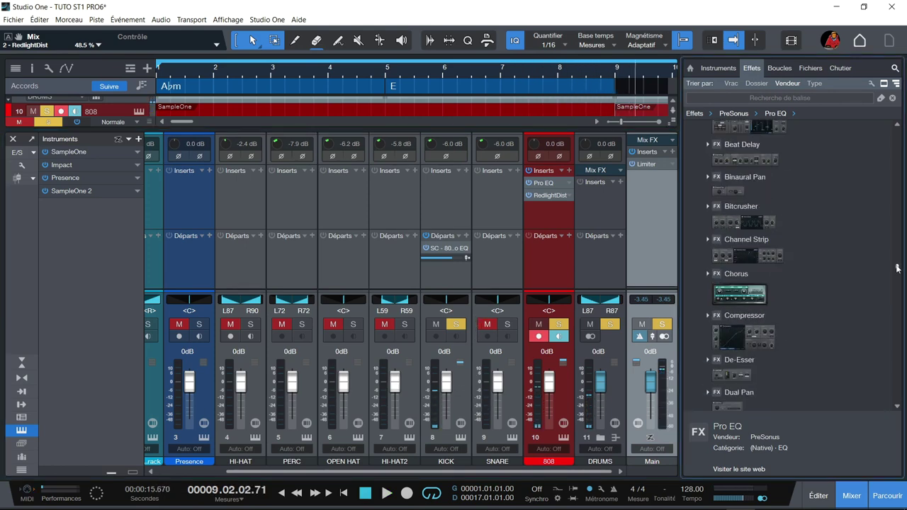
left_click_drag(897, 261, 895, 251)
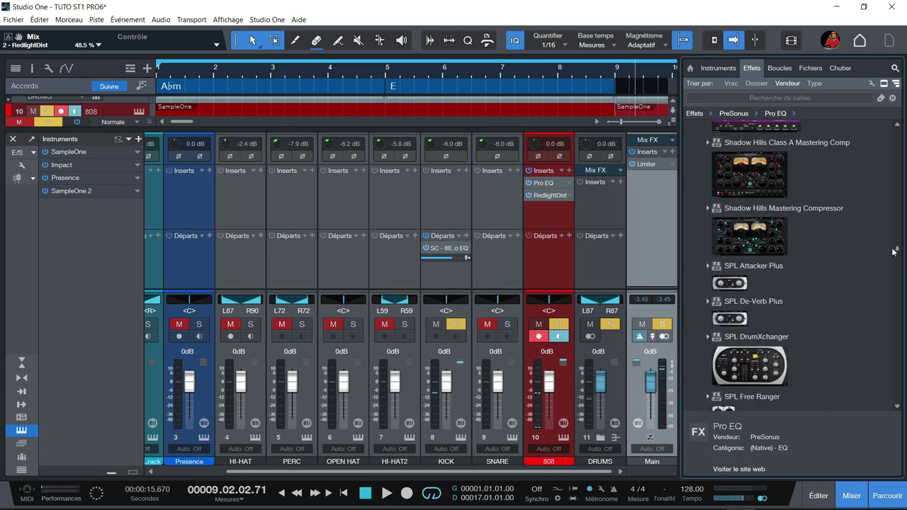
left_click_drag(737, 282, 441, 183)
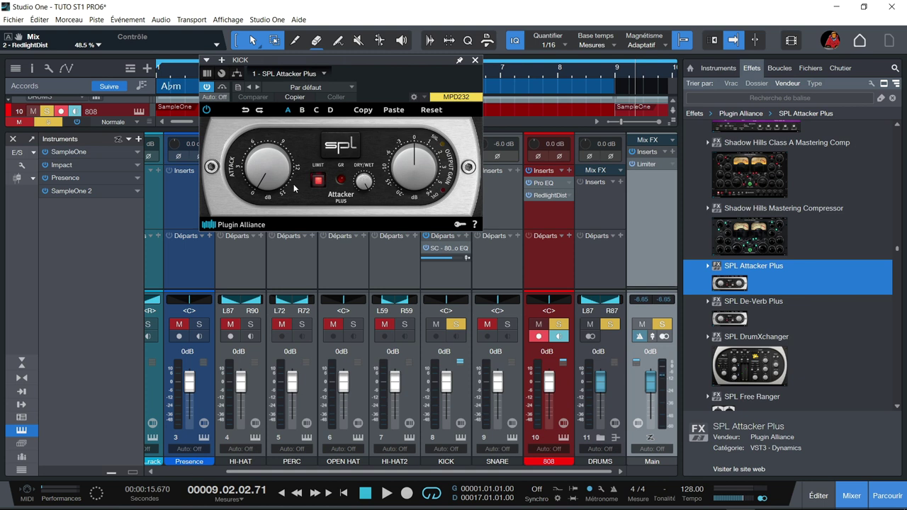
left_click_drag(275, 172, 265, 103)
key("space")
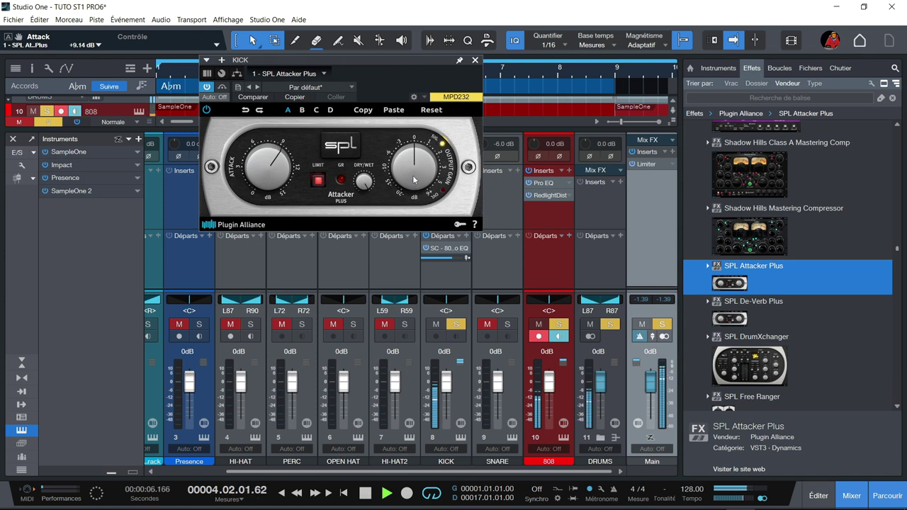
scroll(413, 183, "down", 1)
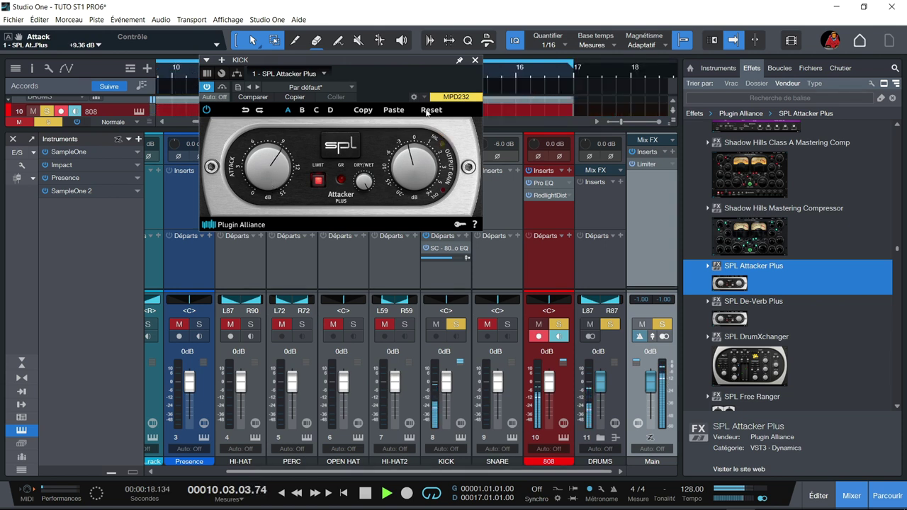
left_click(474, 60)
Step: Solo the SNARE channel and insert SPL Attacker Plus on it with attack at +9.00 dB and output at -0.78 dB
left_click(507, 325)
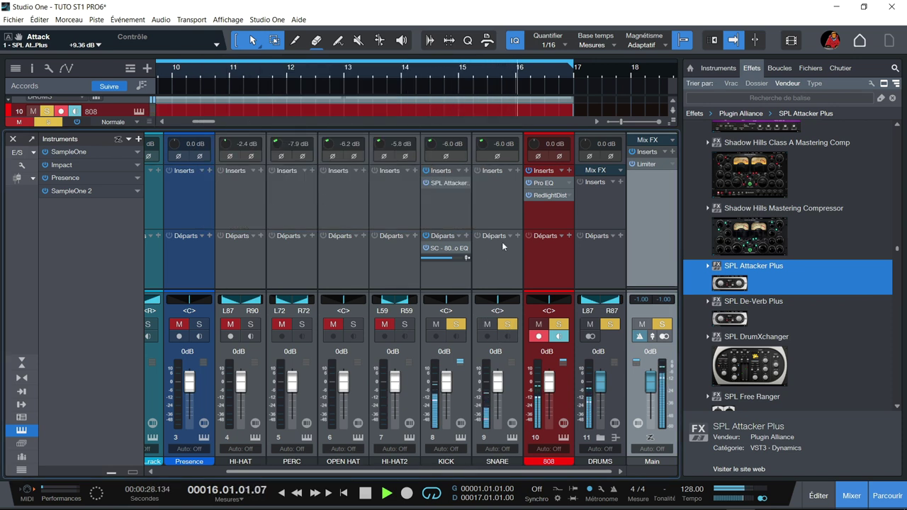
left_click_drag(744, 282, 494, 190)
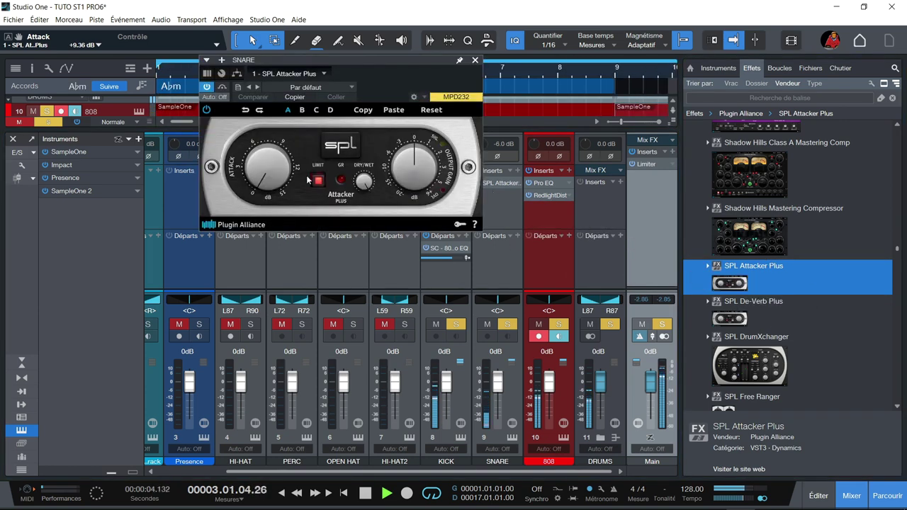
left_click_drag(260, 181, 255, 142)
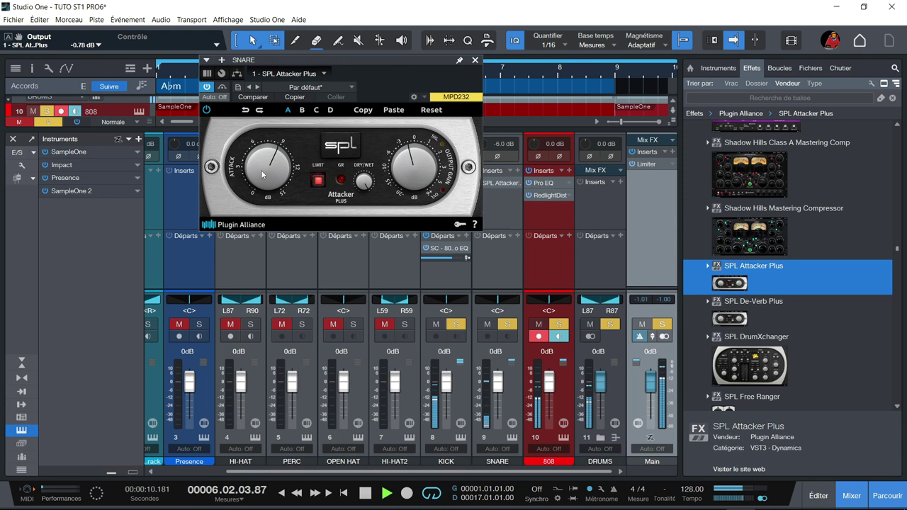
left_click(475, 60)
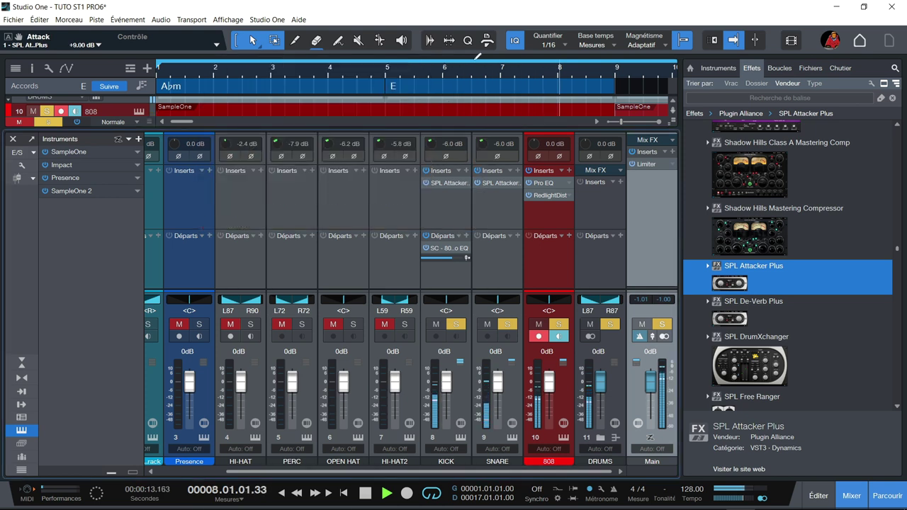
Step: Add the HI-HAT2, OPEN HAT, PERC and HI-HAT channels to the soloed tracks
left_click(404, 325)
left_click(354, 324)
left_click(301, 325)
left_click(250, 325)
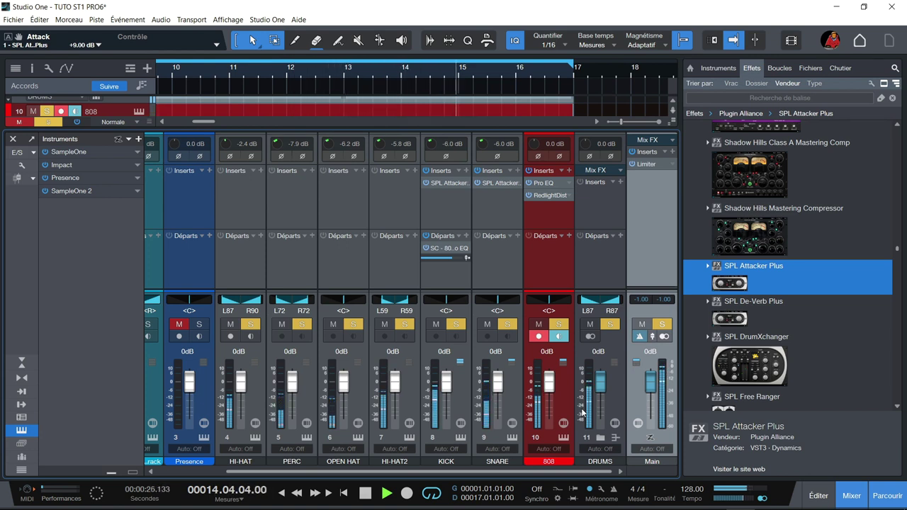
Step: Open the 808's Pro EQ, enable its high-cut filter at 3.94 kHz and restart playback
left_click(551, 184)
key("space")
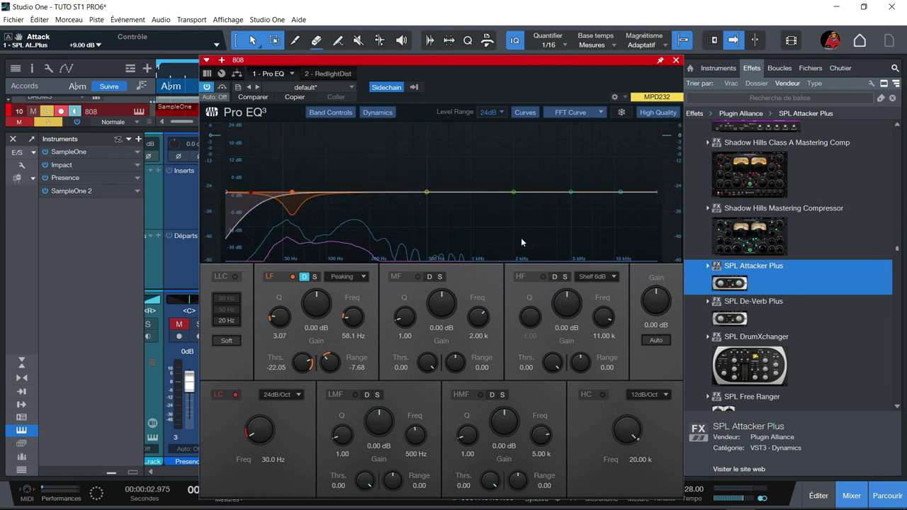
left_click(587, 393)
left_click_drag(628, 432, 629, 462)
key("space")
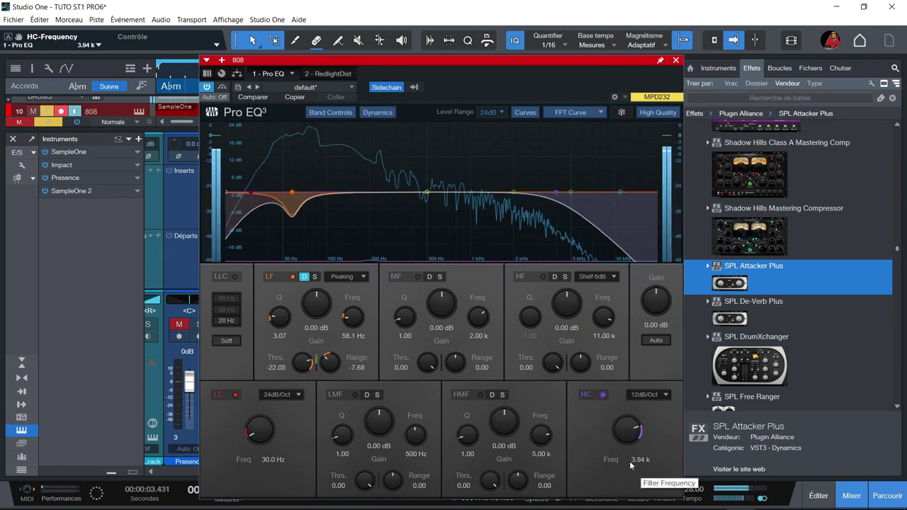
Step: Activate the MF and LMF bands, setting LMF to 3.60 dB at 135 Hz and MF to 1.20 dB at 735 Hz with Q 0.32
left_click(395, 277)
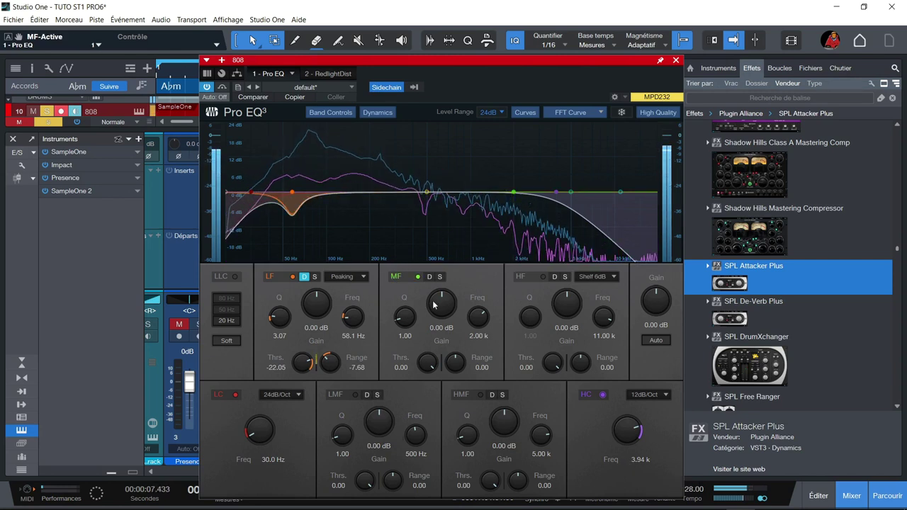
left_click(355, 394)
left_click_drag(379, 423, 405, 448)
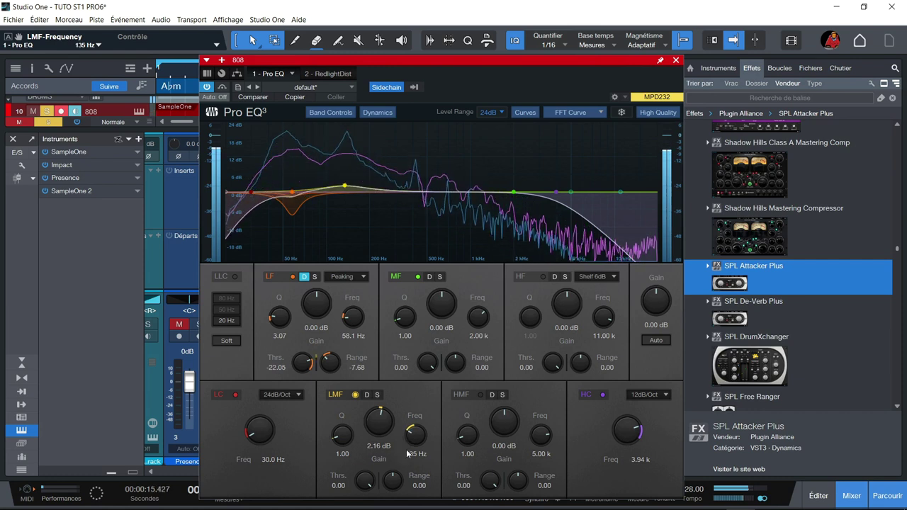
left_click_drag(382, 422, 368, 418)
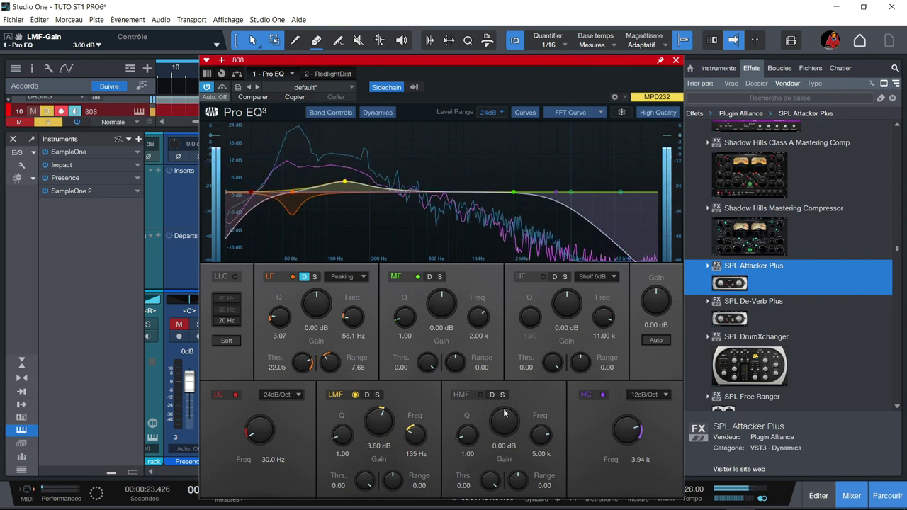
left_click_drag(454, 307, 441, 290)
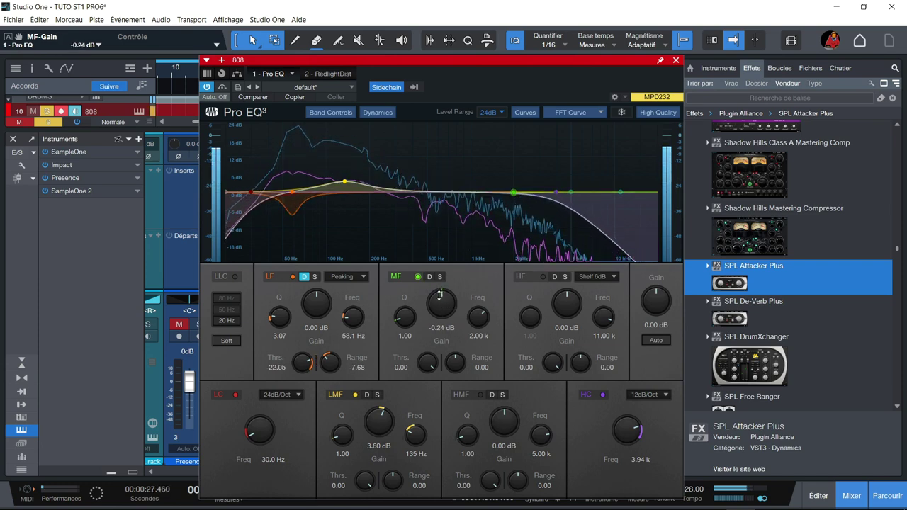
left_click_drag(472, 322, 405, 306)
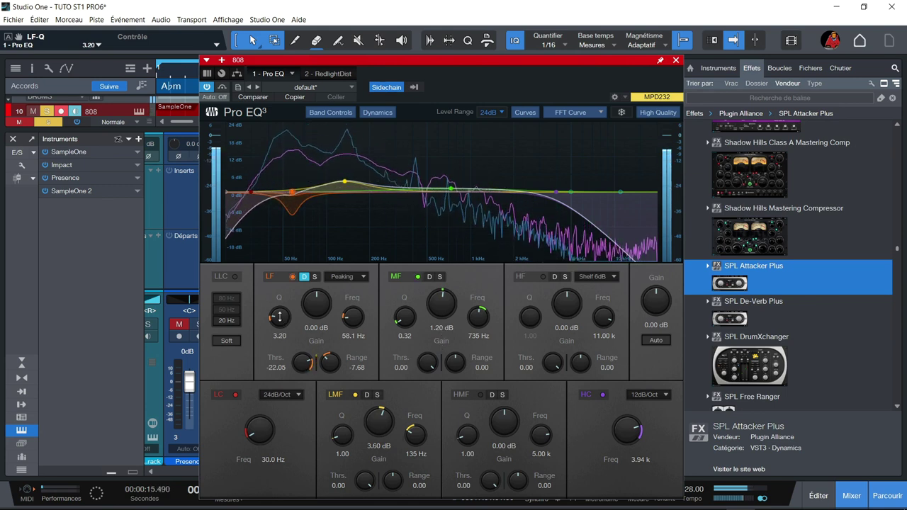
Step: Set the LF band's Q to 1.78 and its dynamic range to -12.24 dB, then close the EQ
left_click_drag(280, 322, 278, 324)
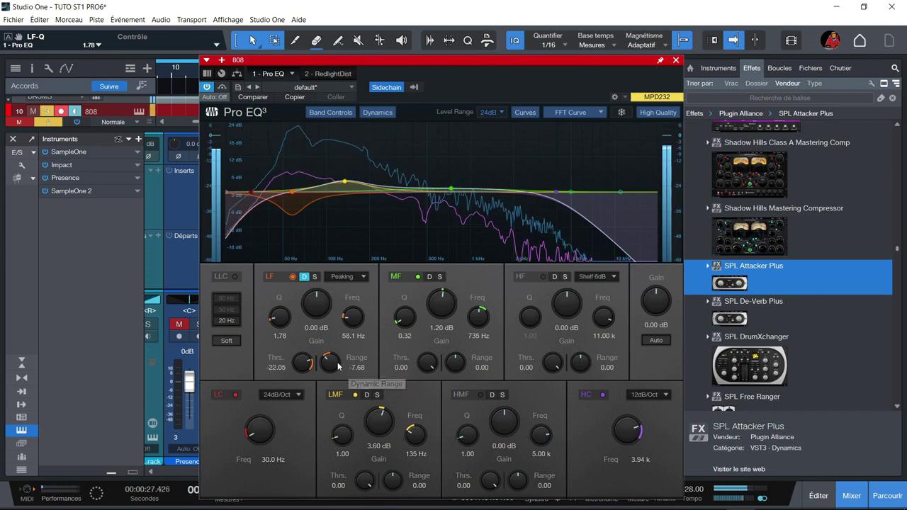
left_click_drag(330, 367, 330, 375)
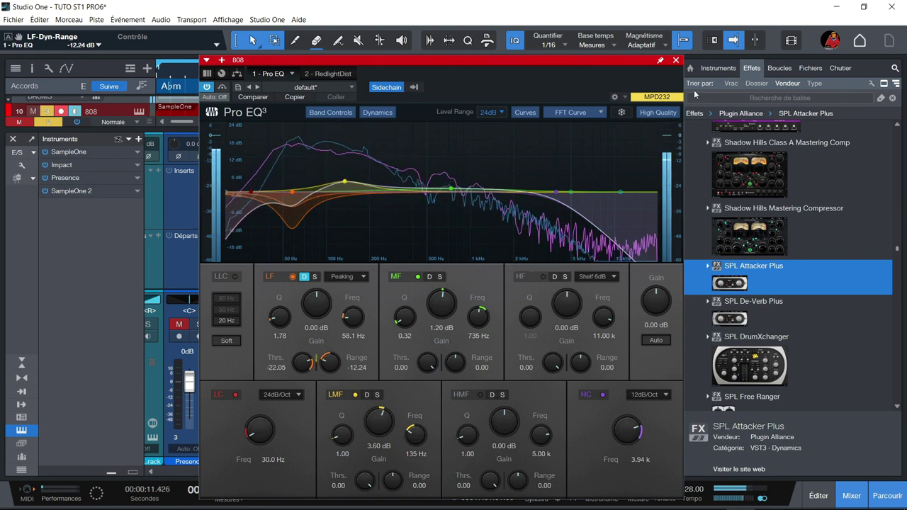
left_click(675, 60)
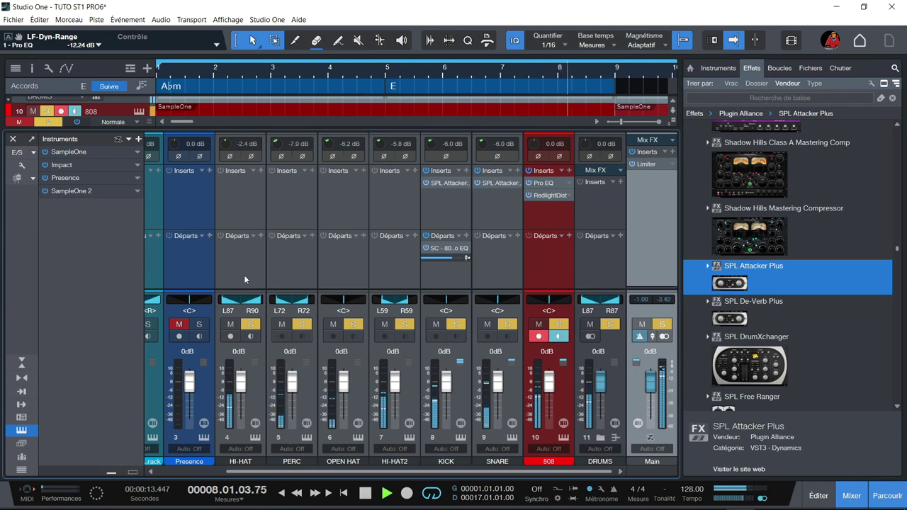
Step: Clear all track solos to hear the full mix, then stop playback
left_click(48, 122)
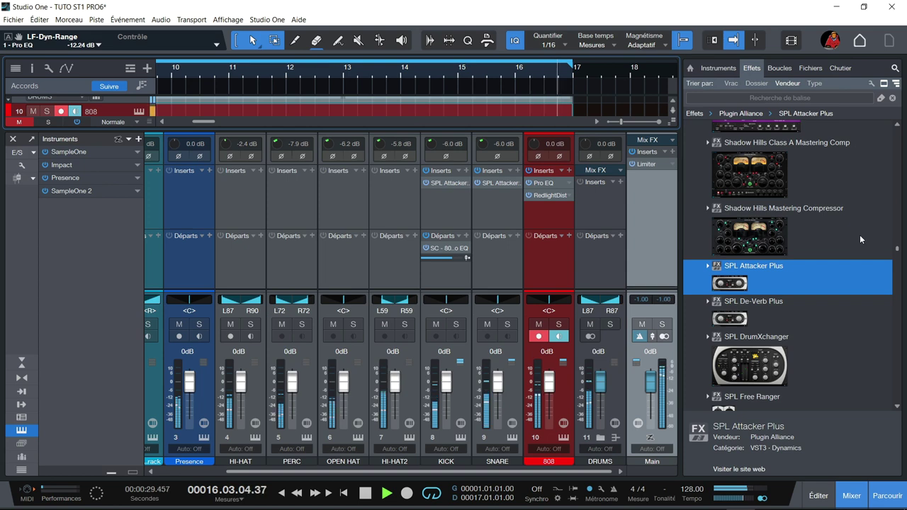
key("space")
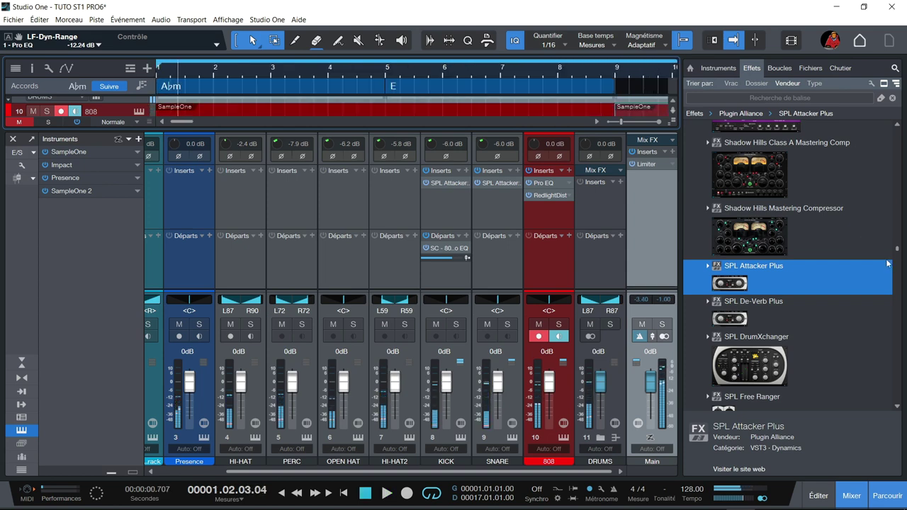
Step: Insert Fat Channel on the DRUMS bus and swap its processing order so the equalizer comes before the compressor
left_click_drag(897, 250, 901, 271)
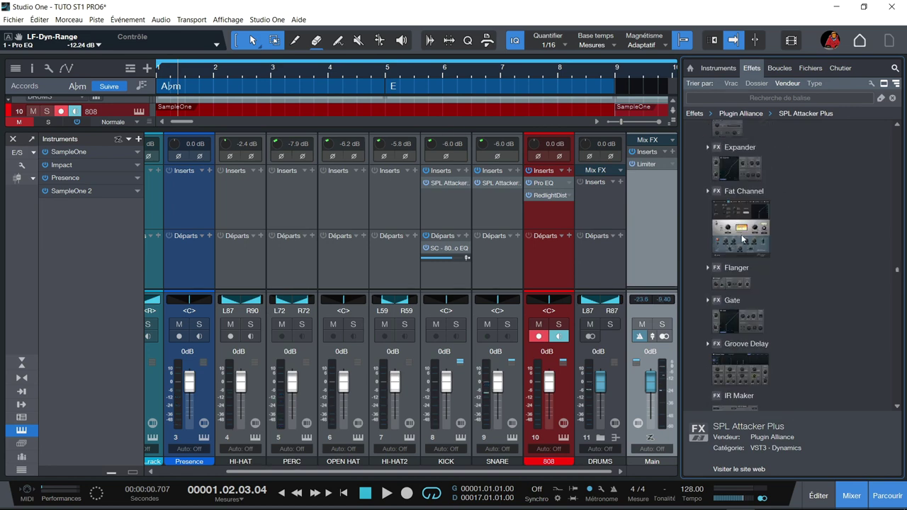
left_click_drag(742, 239, 593, 203)
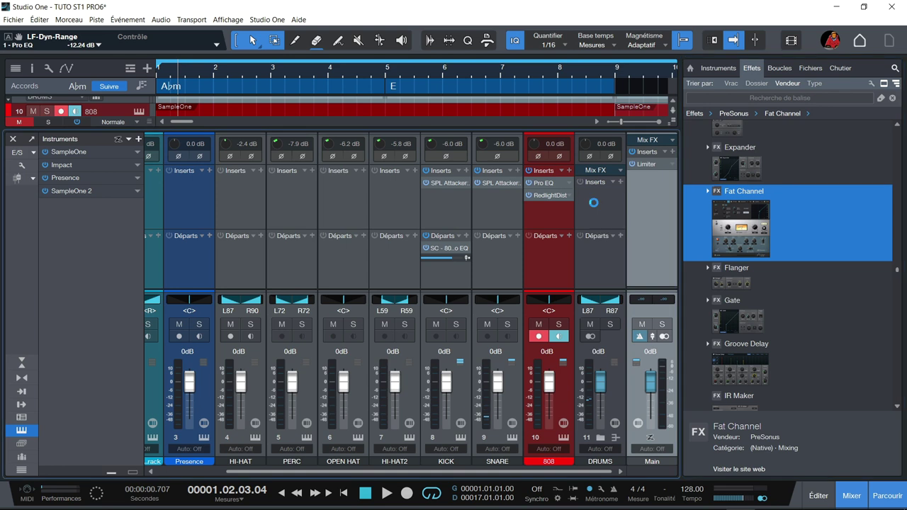
left_click_drag(560, 113, 418, 131)
left_click(439, 175)
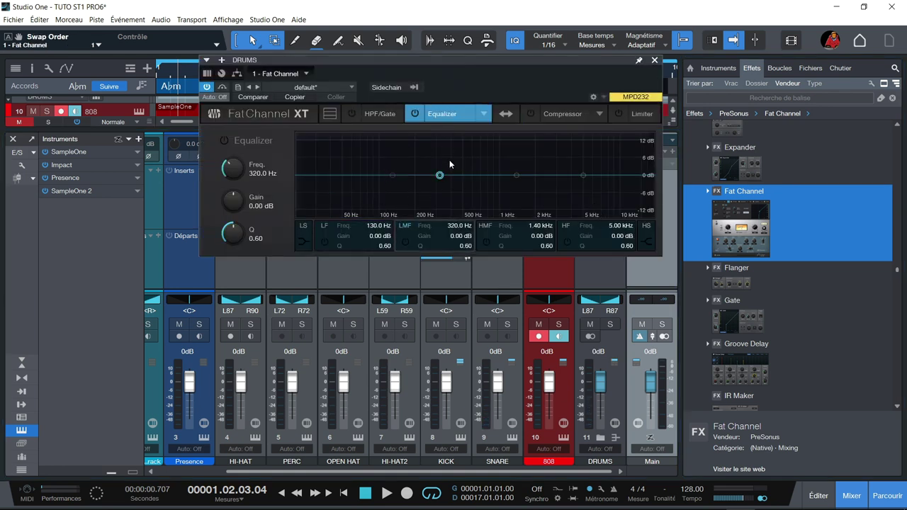
Step: Browse Fat Channel's equalizer models and choose the Passive EQ
left_click(483, 114)
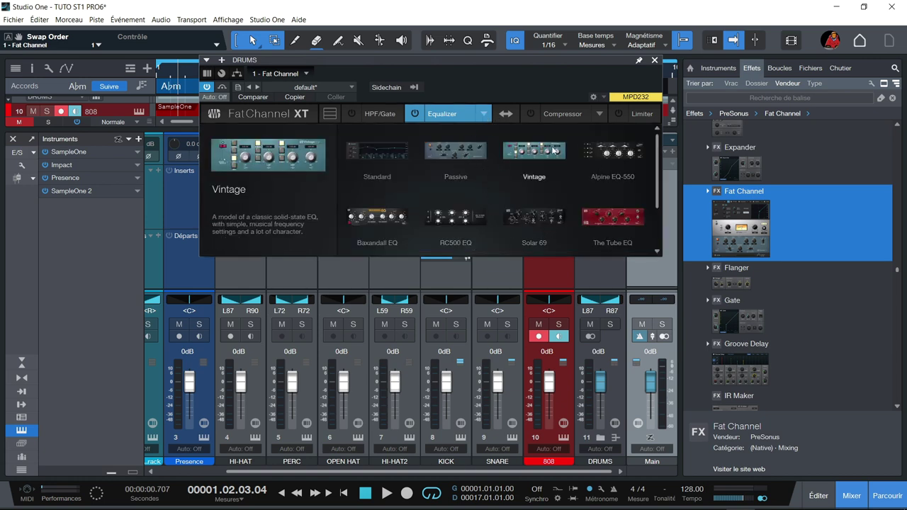
scroll(658, 174, "down", 2)
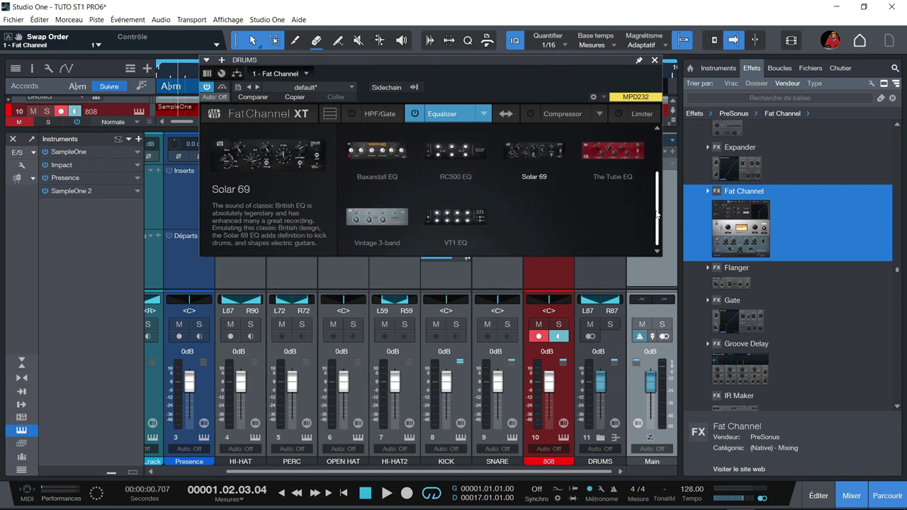
scroll(647, 198, "up", 1)
scroll(649, 201, "up", 1)
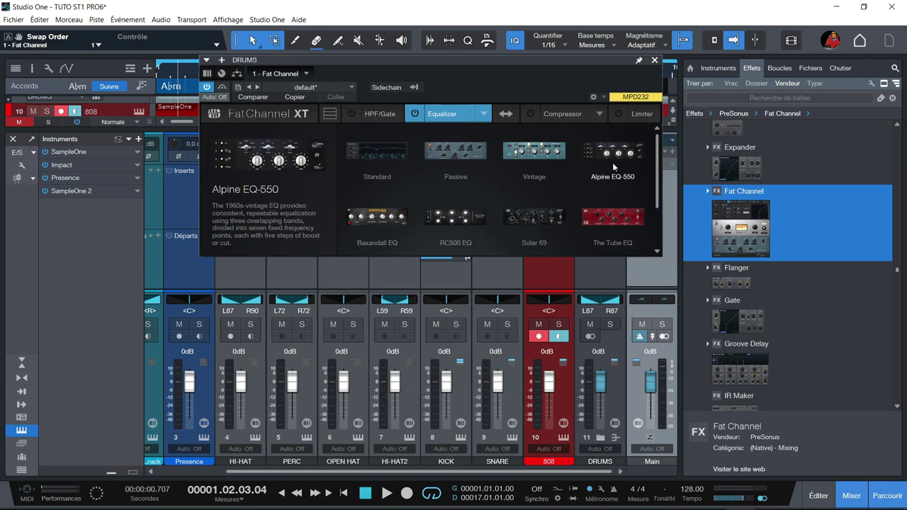
left_click(465, 153)
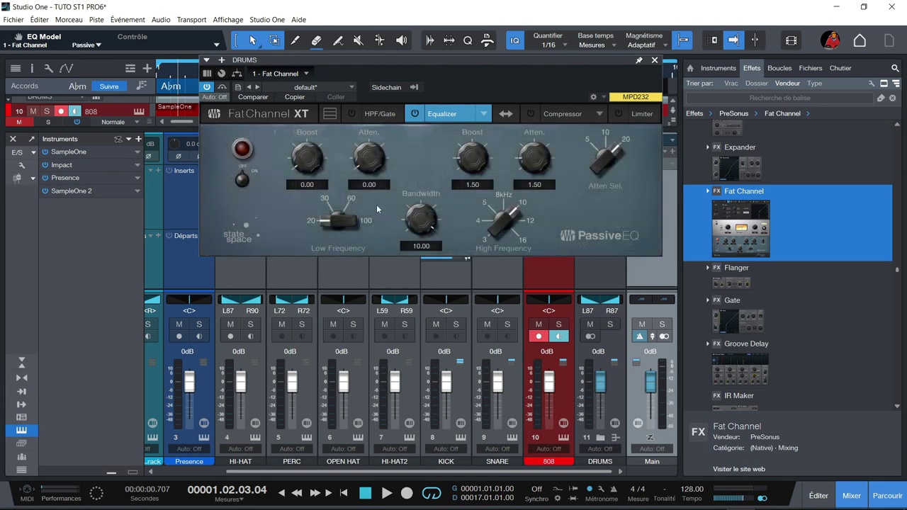
Step: Solo the DRUMS bus, start playback, switch on the Passive EQ and raise its low boost to 3.25
left_click(604, 325)
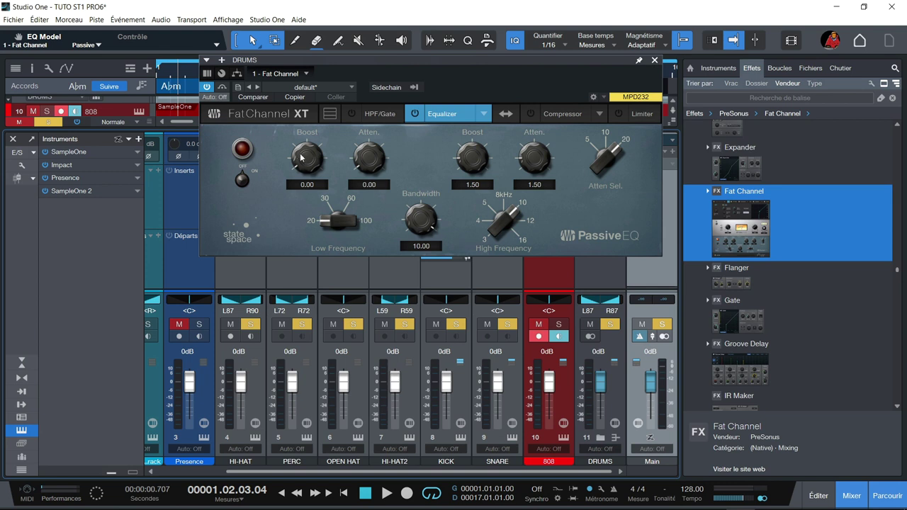
key("space")
left_click_drag(303, 163, 216, 155)
left_click_drag(307, 157, 301, 128)
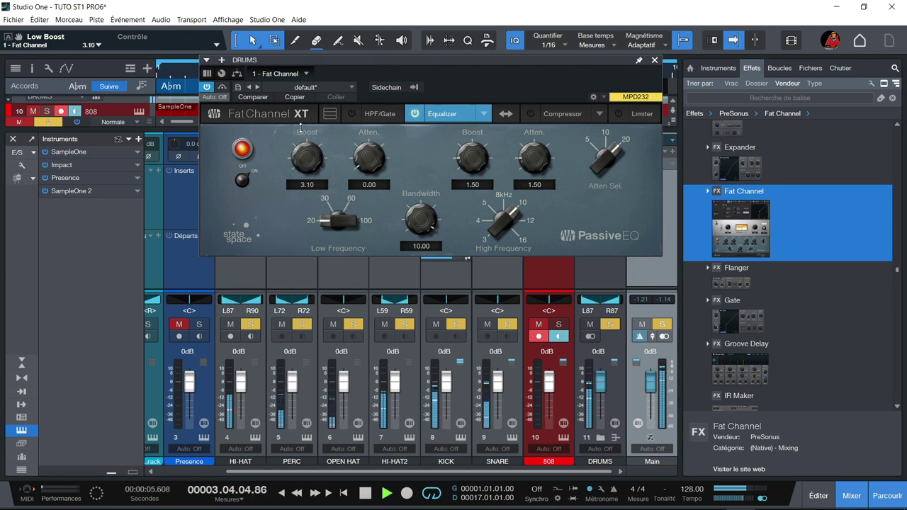
Step: Set the Passive EQ's low frequency to 60, low boost to 3.55 and low attenuation to 2.55
left_click_drag(367, 160, 357, 133)
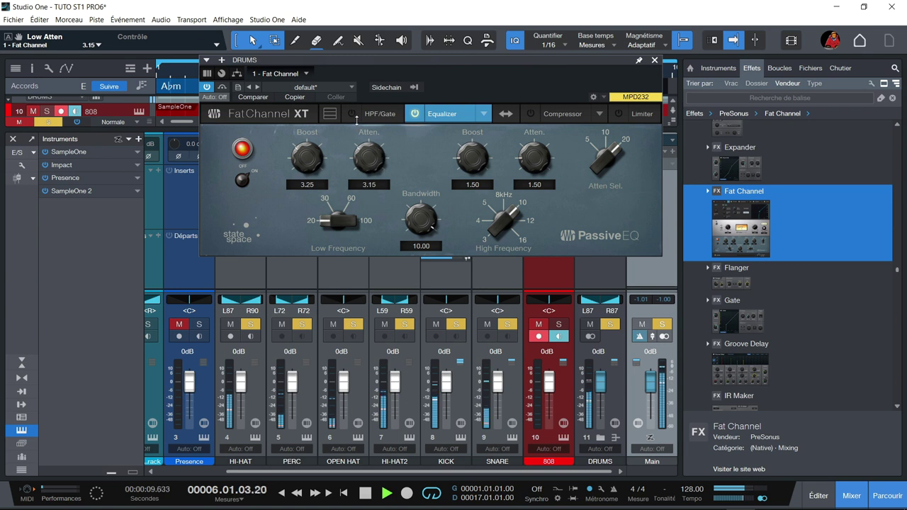
left_click_drag(359, 172, 376, 148)
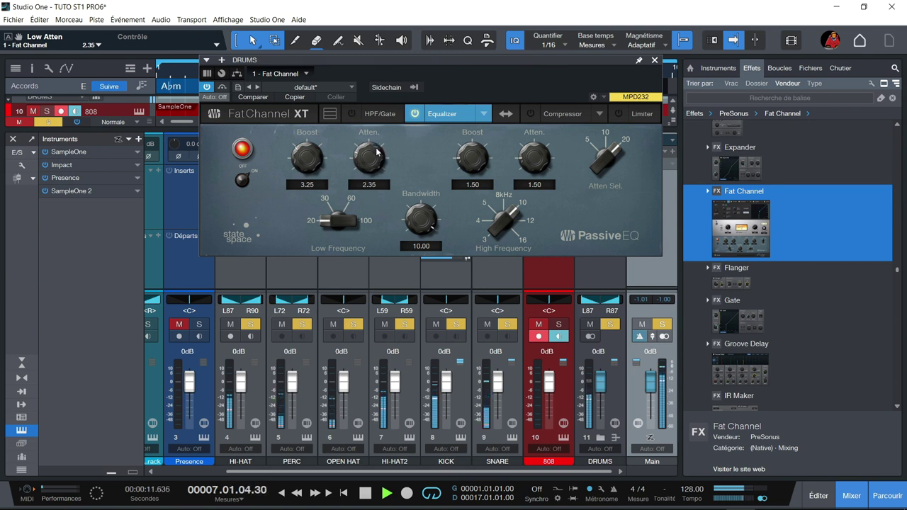
left_click_drag(336, 229, 327, 130)
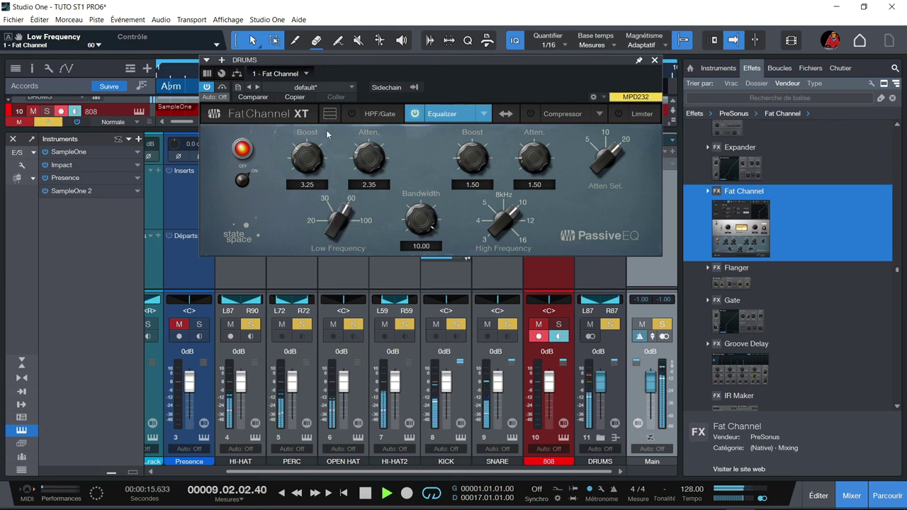
left_click_drag(320, 160, 321, 155)
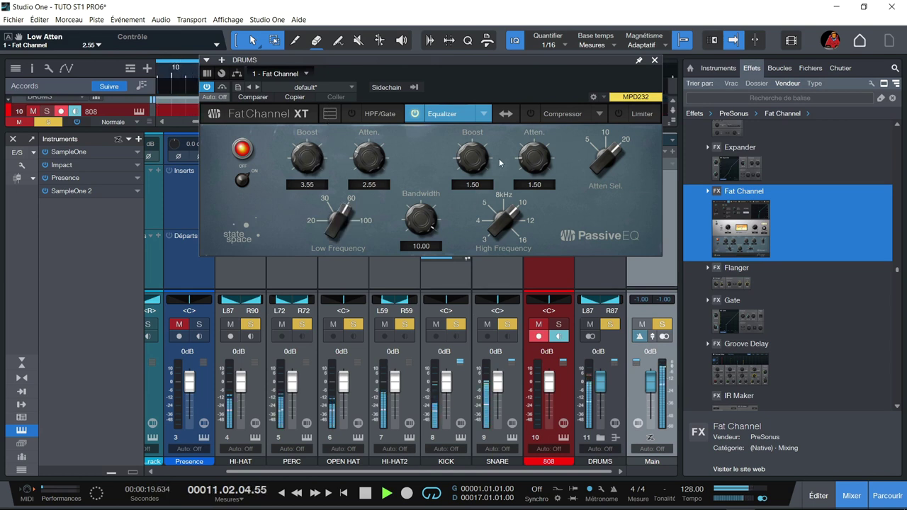
Step: Set the Passive EQ's high boost to 4.85, high frequency to 5 kHz and high attenuation to 3.65
left_click_drag(477, 170, 480, 149)
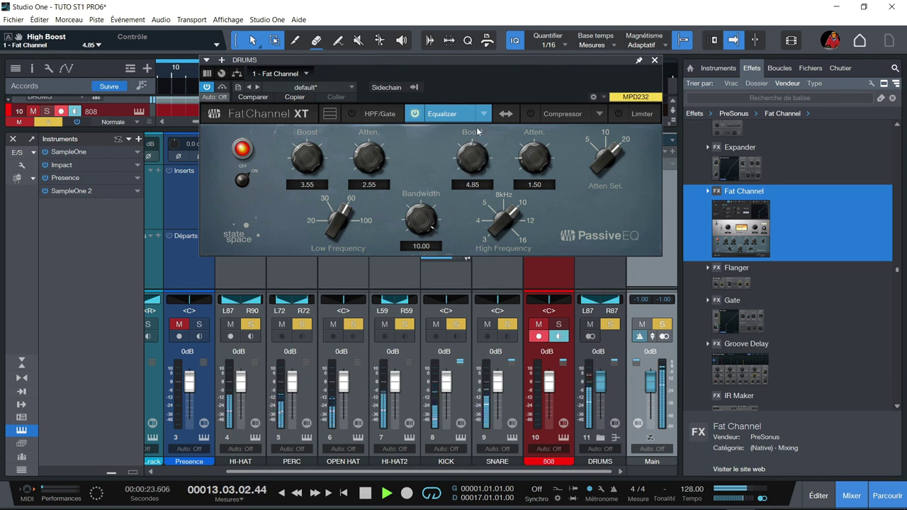
left_click_drag(496, 234, 502, 281)
left_click_drag(526, 175, 527, 160)
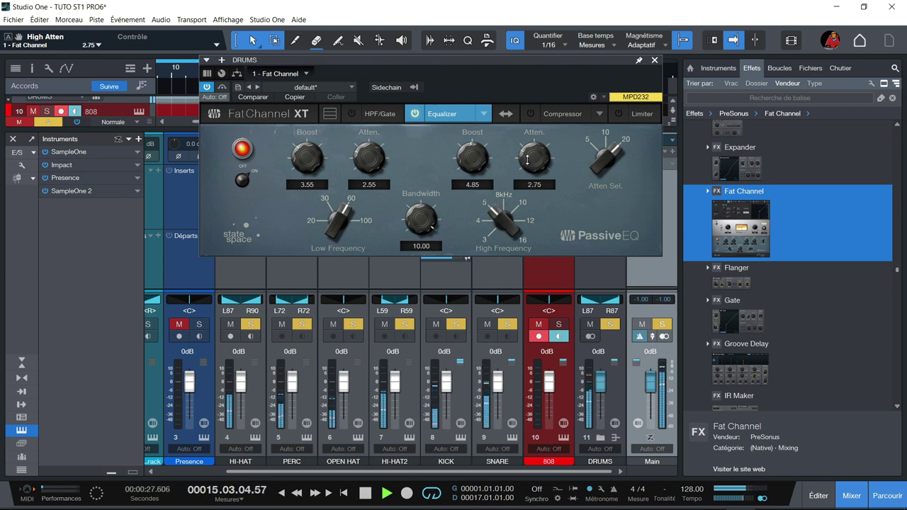
Step: Set the Passive EQ's attenuation selector to 10, bandwidth to 5.75 and high boost to 5.15
left_click_drag(612, 163, 610, 177)
left_click_drag(419, 225, 422, 259)
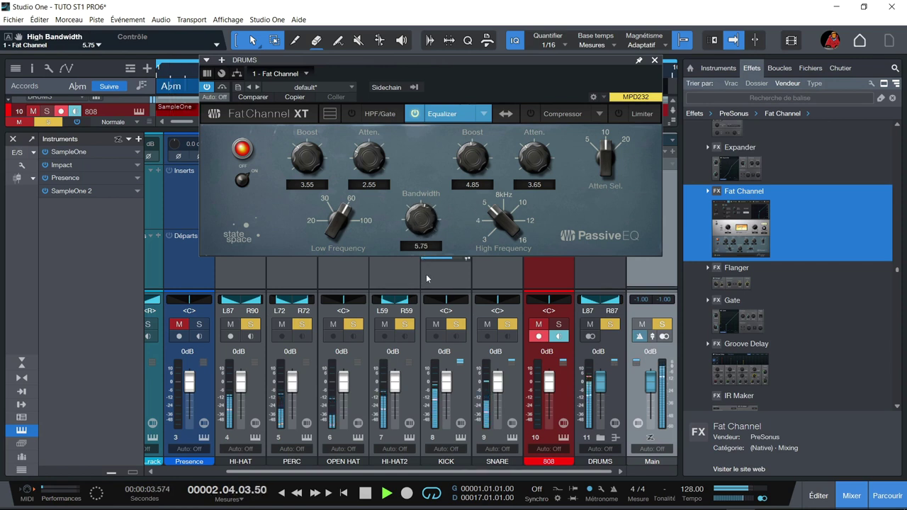
left_click_drag(474, 150, 475, 142)
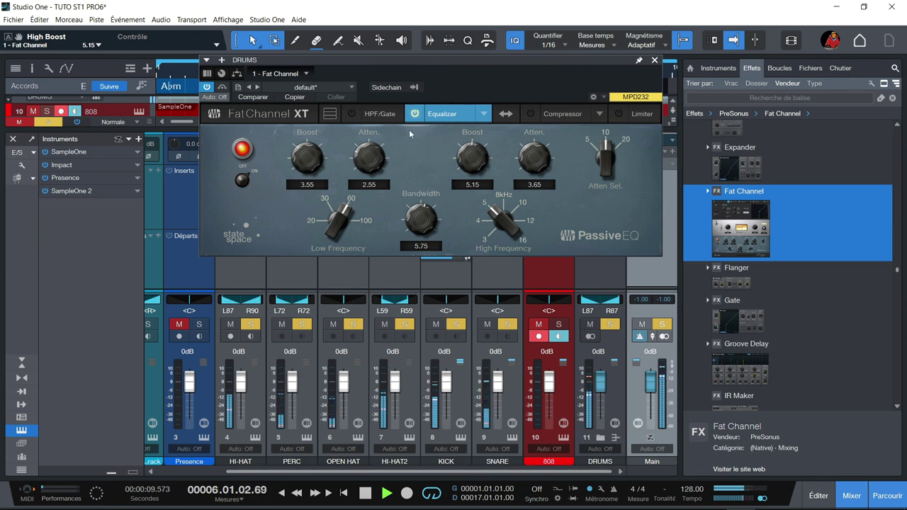
Step: Compare the DRUMS bus with Fat Channel bypassed and active, and stop playback
left_click(222, 88)
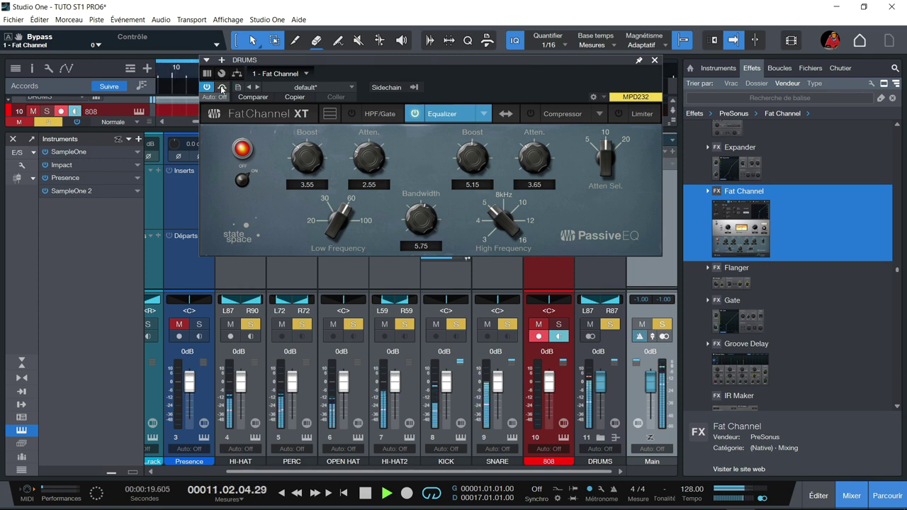
key("space")
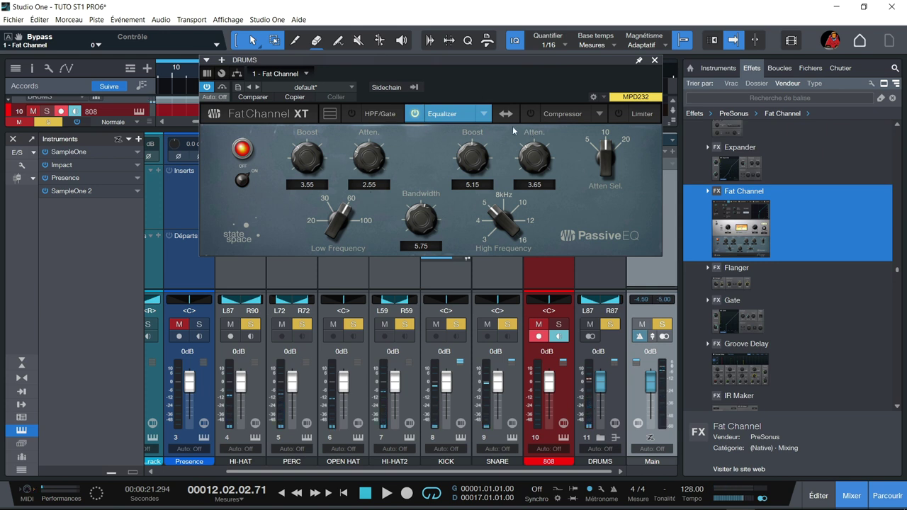
Step: Load the Brit Comp model in the DRUMS Fat Channel compressor and switch the compressor in
left_click(551, 115)
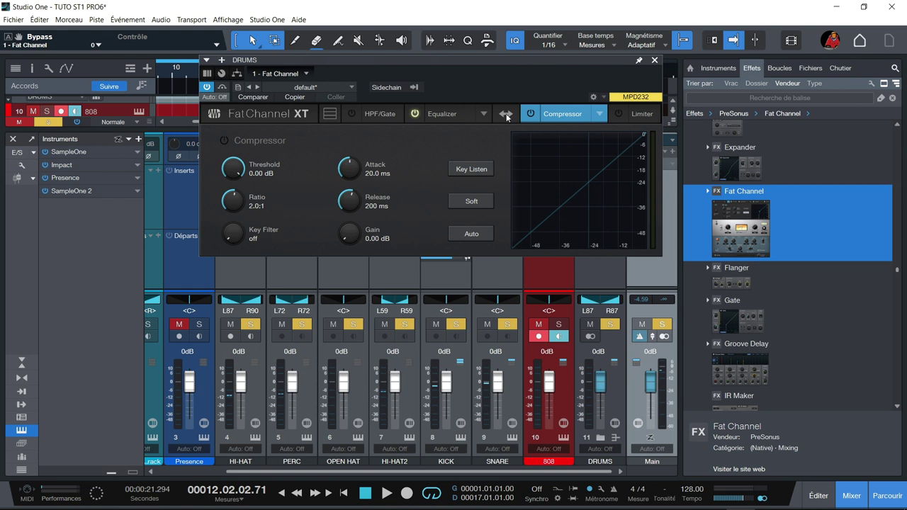
left_click(601, 113)
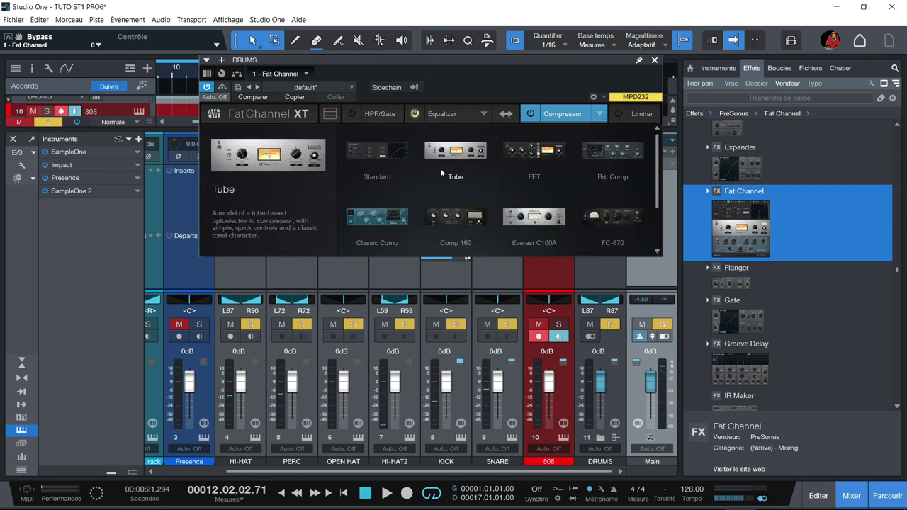
scroll(659, 172, "down", 2)
left_click_drag(659, 173, 655, 142)
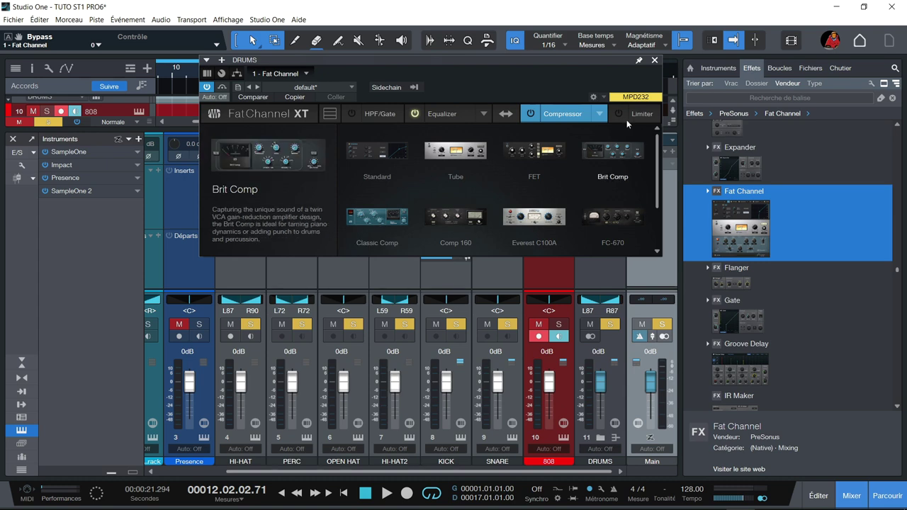
left_click(612, 153)
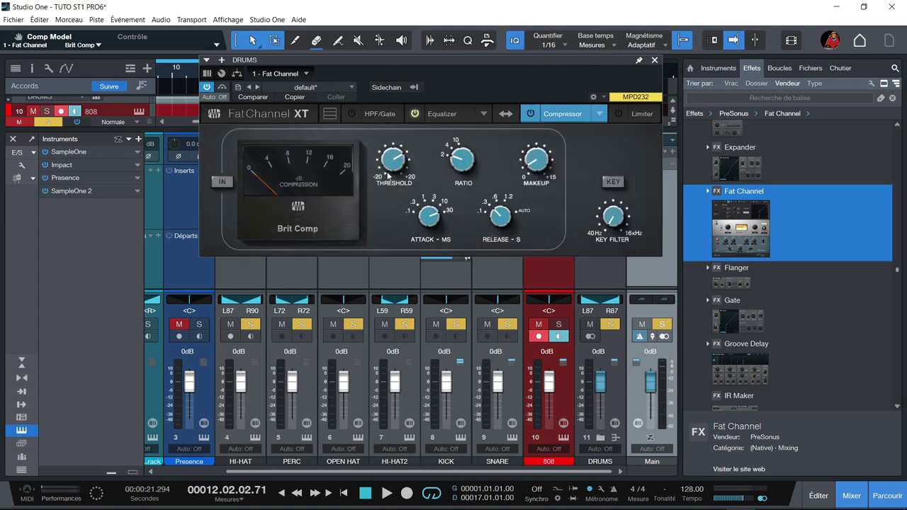
left_click(222, 183)
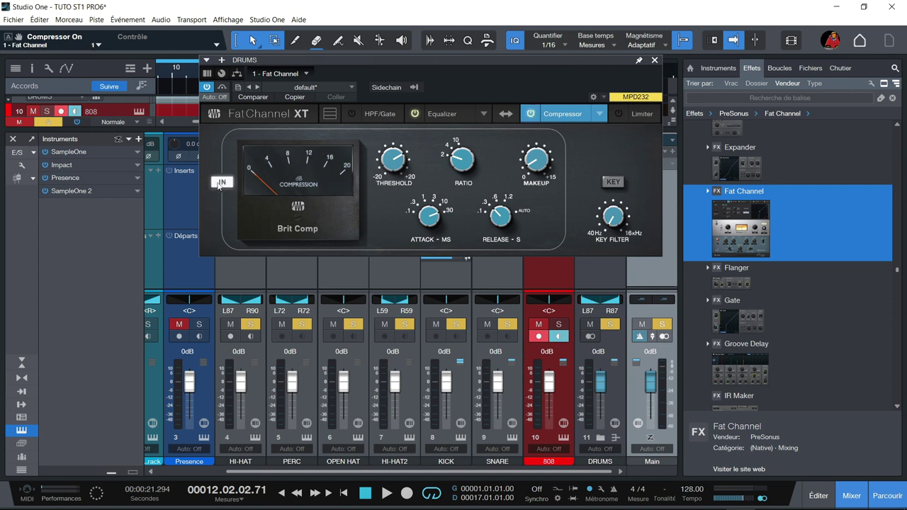
Step: During playback, lower the Brit Comp threshold to mid-range, raise the ratio and set release to auto, then compare with the effect bypassed
key("space")
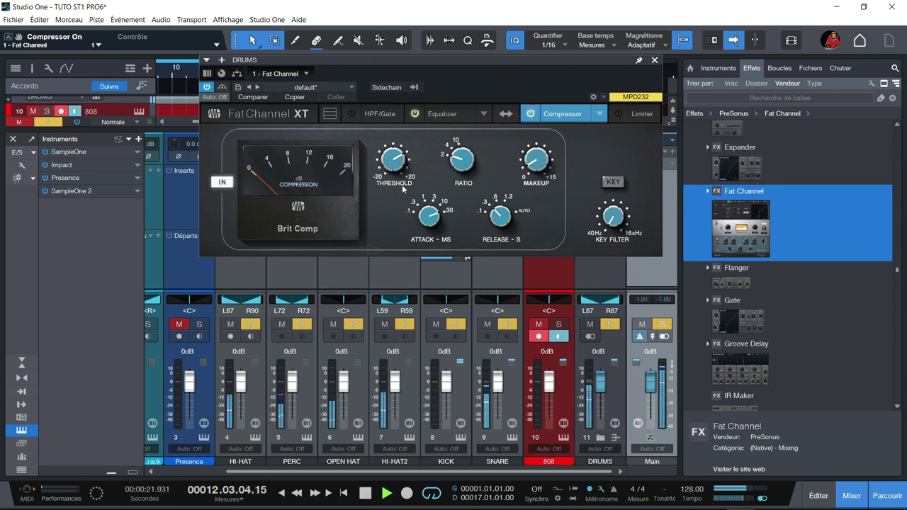
left_click_drag(394, 161, 389, 184)
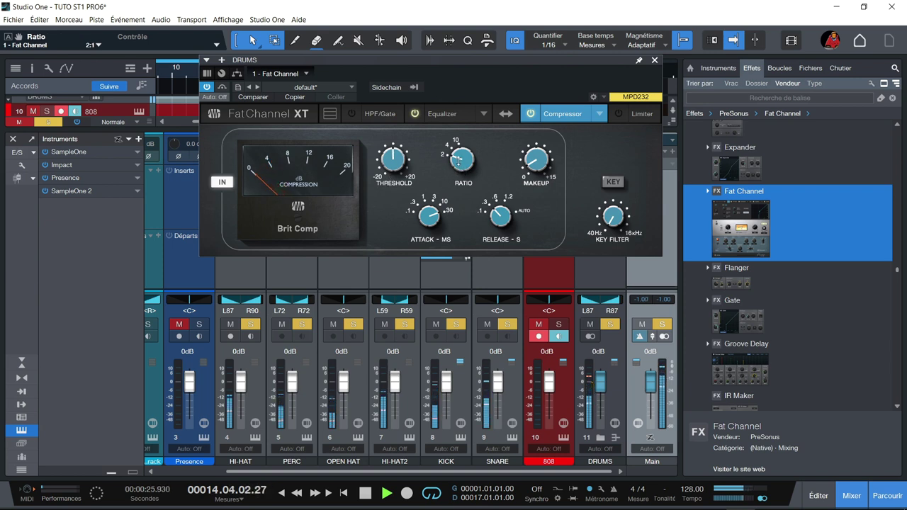
left_click_drag(455, 139, 465, 108)
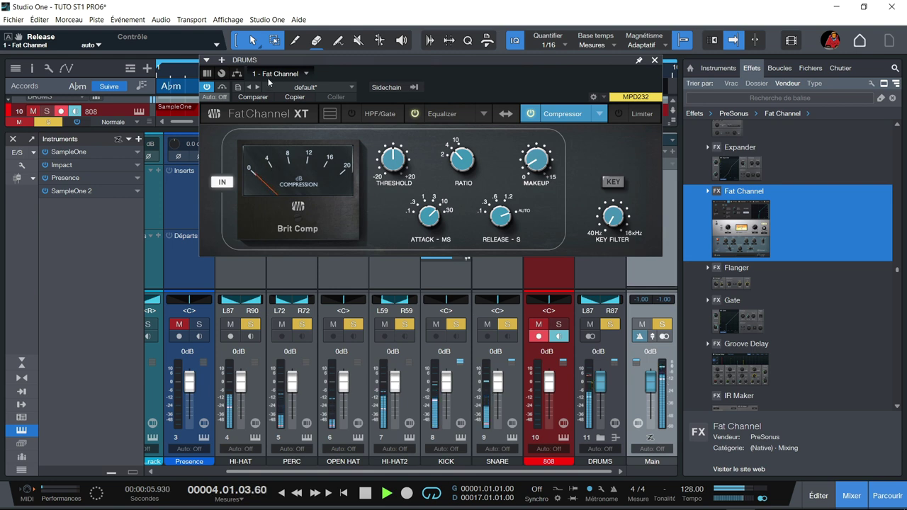
left_click(221, 88)
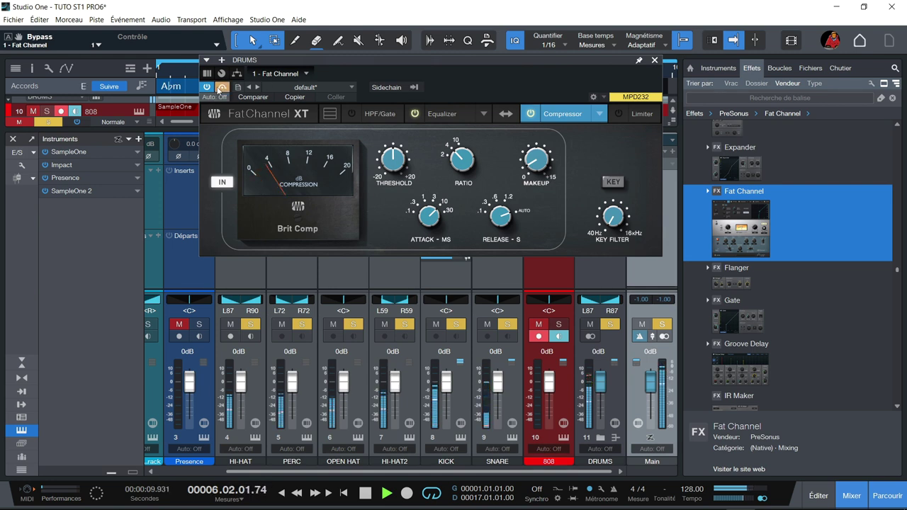
left_click(221, 87)
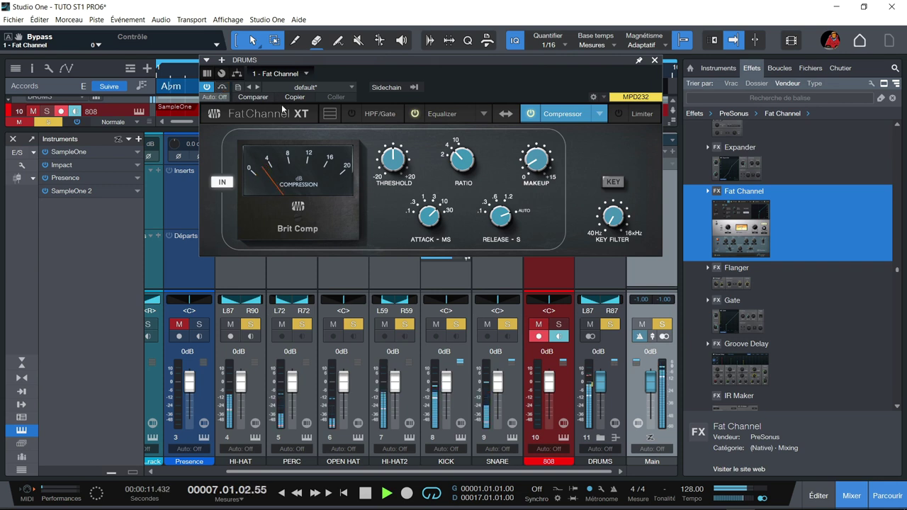
Step: Audition the compressor's sidechain with Key Listen while setting its key filter to about 439 Hz
left_click(614, 182)
left_click_drag(612, 212, 613, 215)
left_click_drag(624, 292, 632, 310)
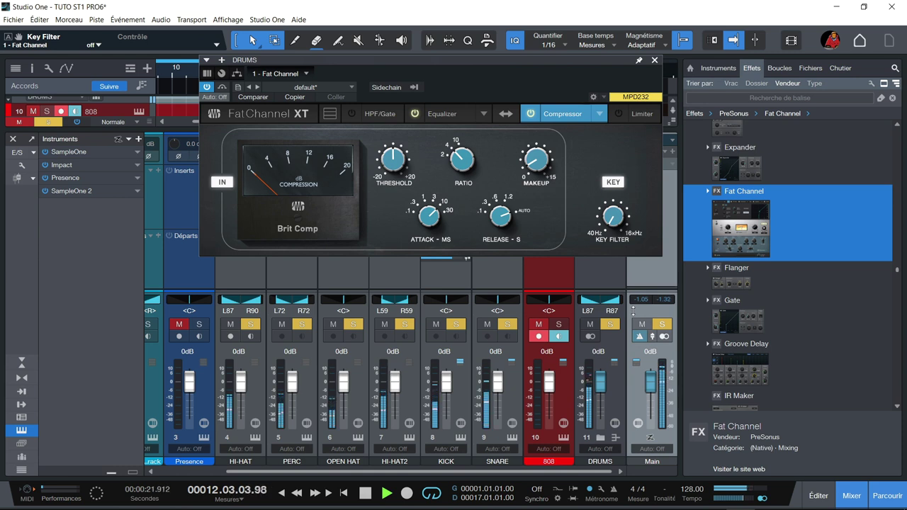
left_click_drag(632, 303, 614, 231)
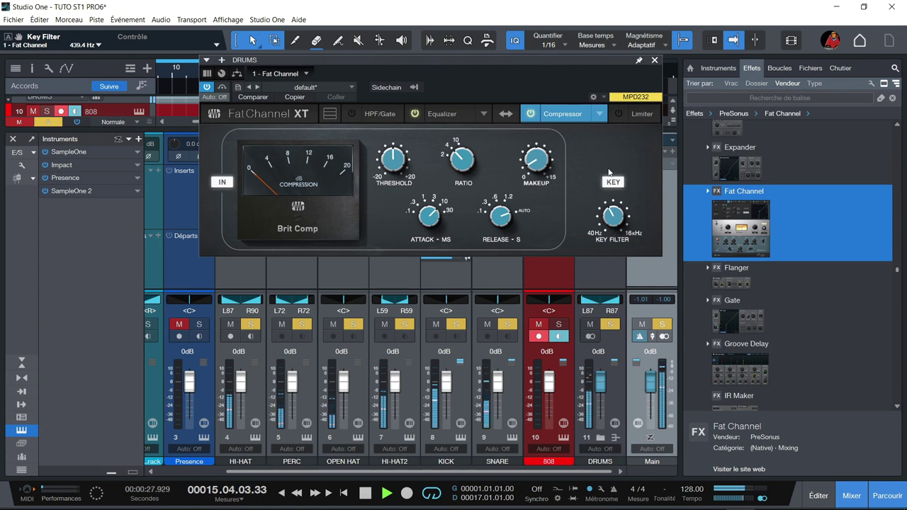
left_click(608, 183)
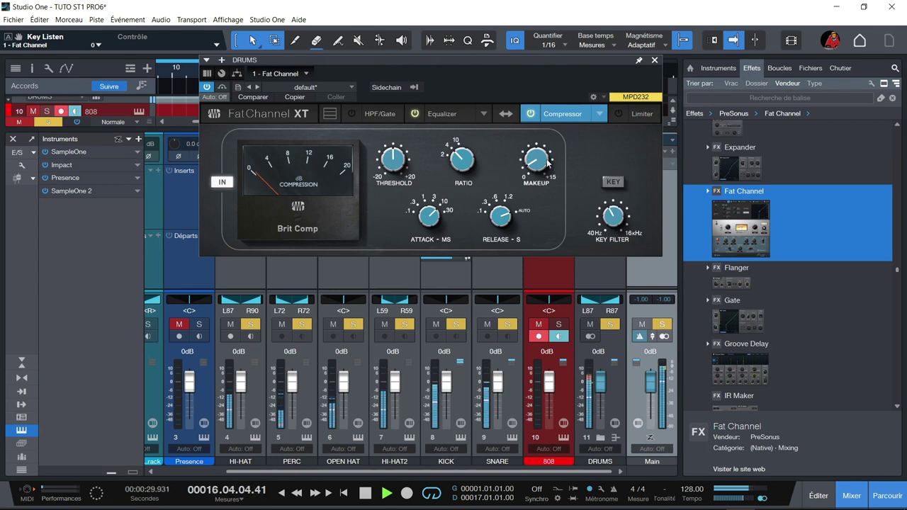
Step: Raise the Brit Comp make-up gain, set its key filter to about 875 Hz, and compare the result with the effect bypassed
left_click_drag(548, 171, 542, 145)
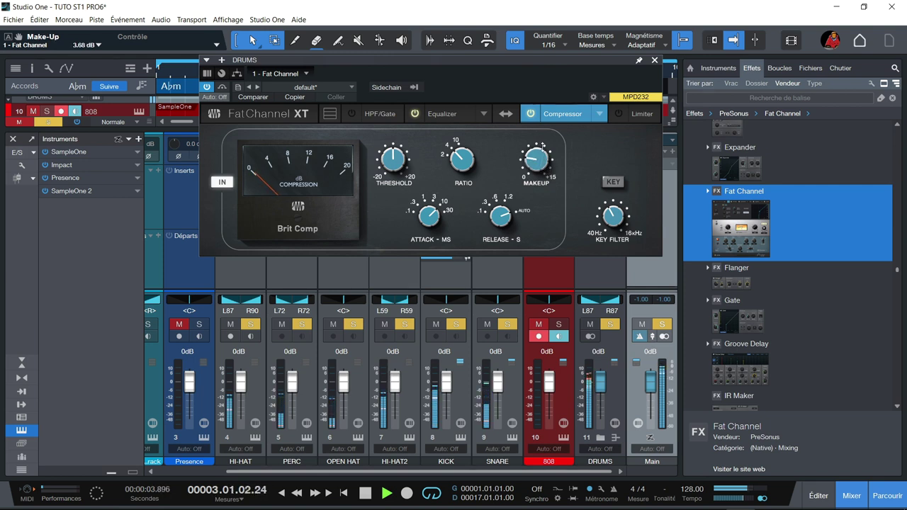
left_click_drag(615, 221, 613, 205)
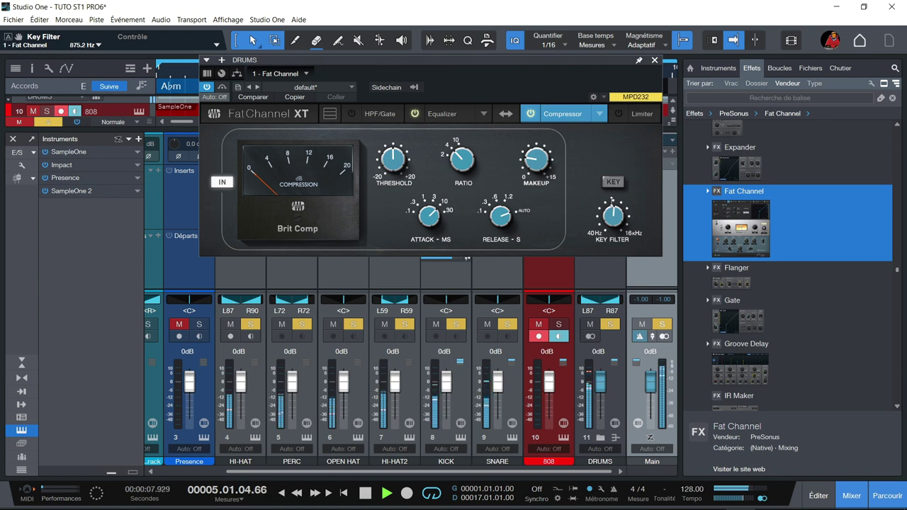
left_click(537, 165)
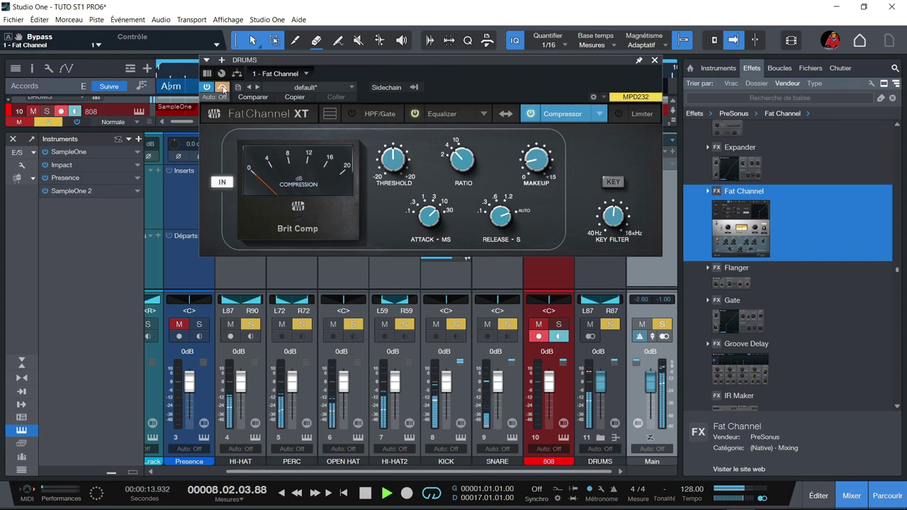
left_click(222, 87)
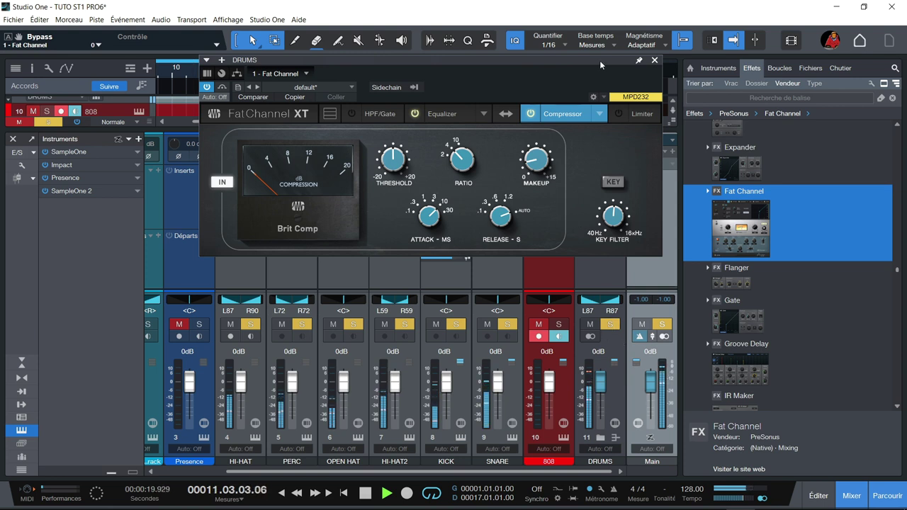
left_click(654, 61)
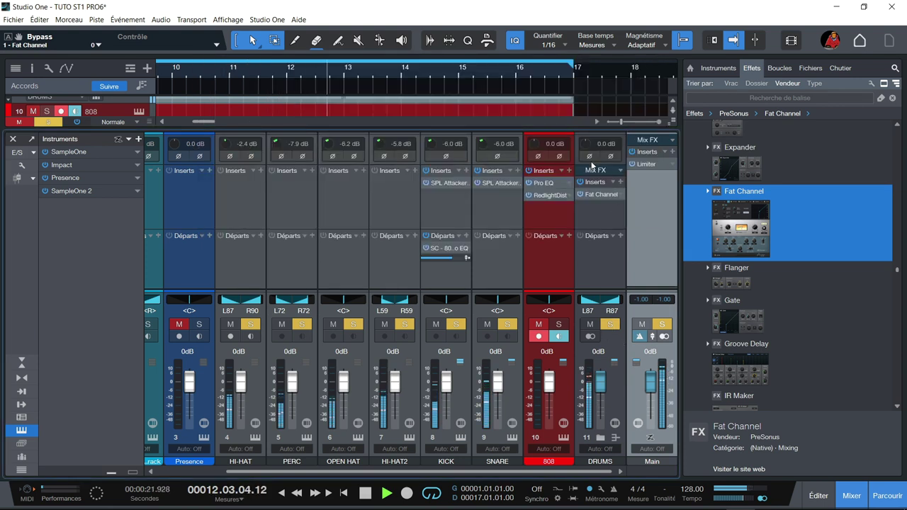
Step: Set the input gain of the DRUMS bus to -2 dB
left_click_drag(585, 146, 586, 149)
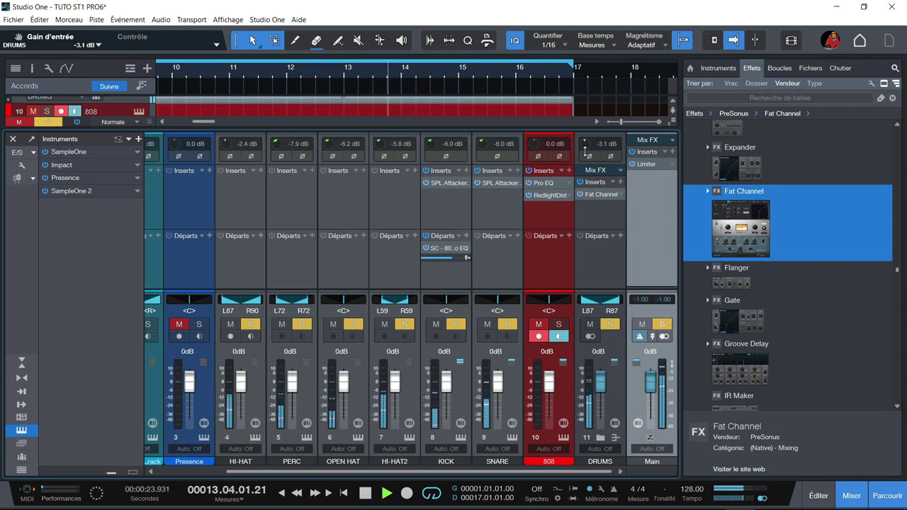
left_click_drag(585, 146, 585, 148)
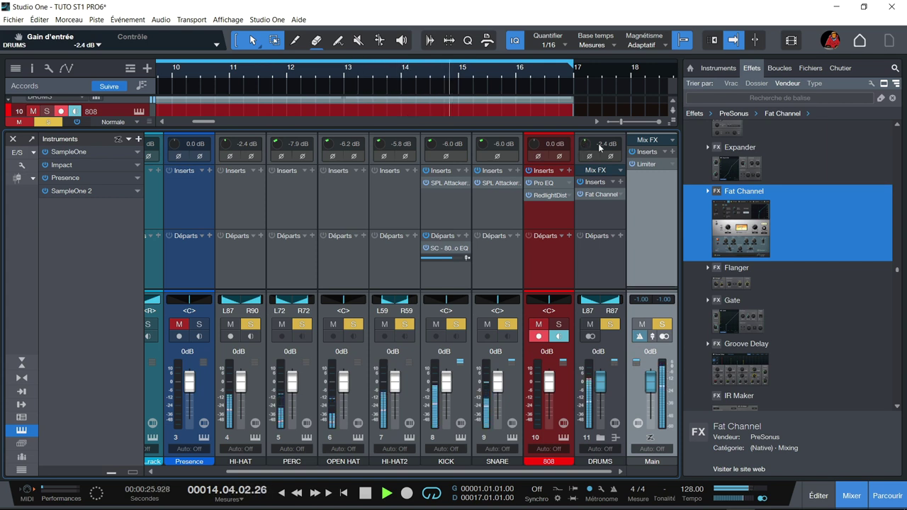
left_click(606, 143)
type("-2")
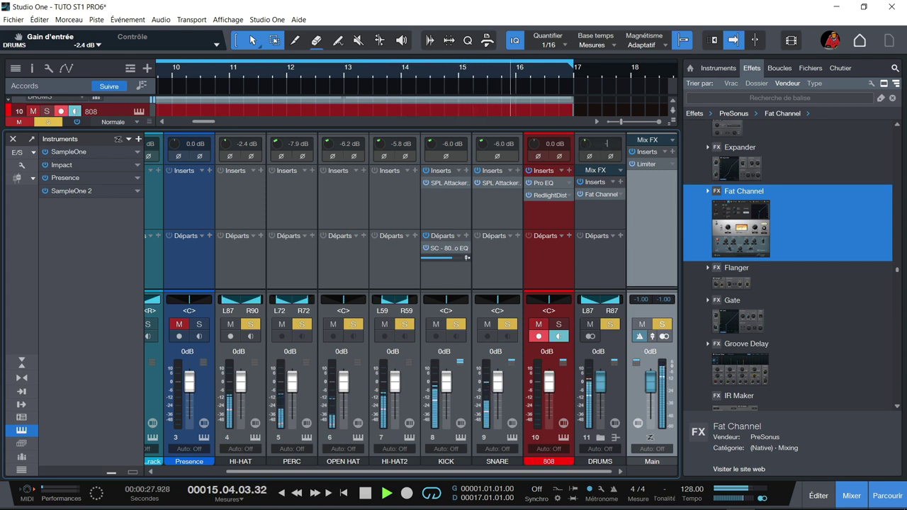
key("Return")
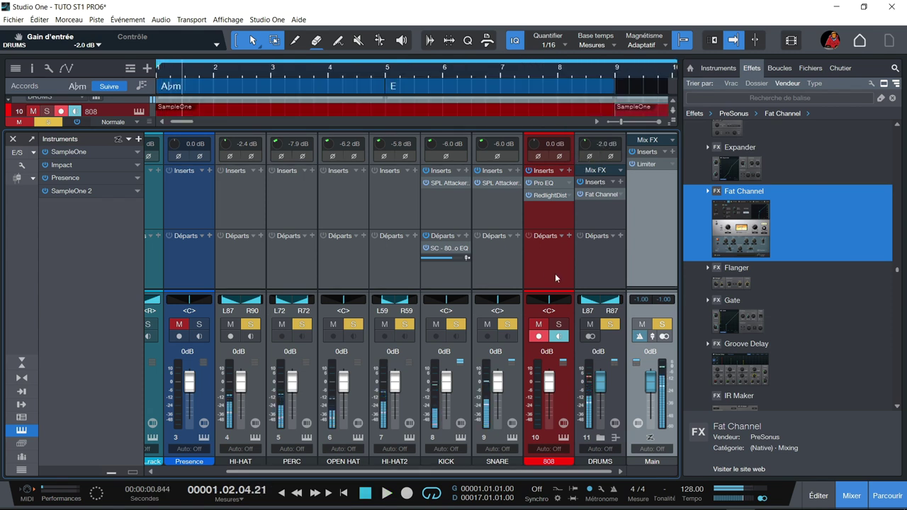
Step: Solo the 808 channel and play it together with the drums
left_click(560, 325)
key("space")
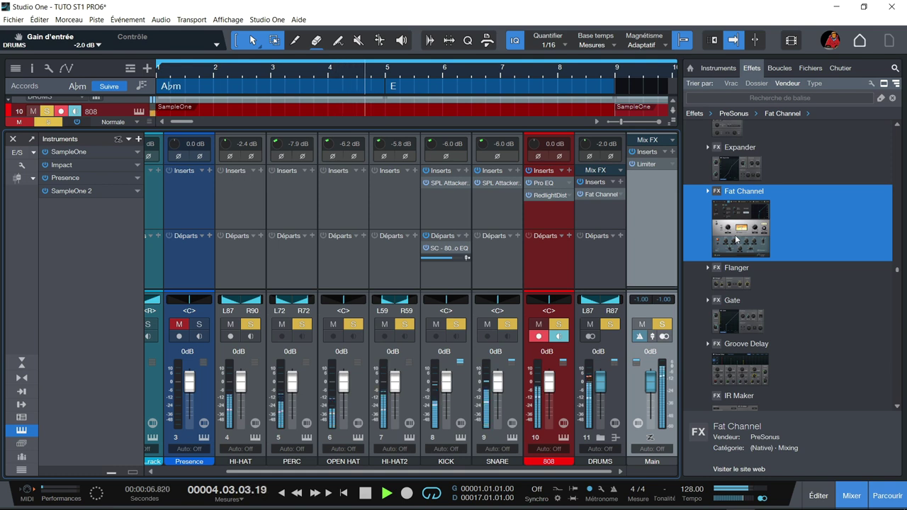
key("space")
Step: Insert a Fat Channel on the 808 channel, load the Passive EQ model and switch the equalizer on
left_click_drag(736, 239, 542, 219)
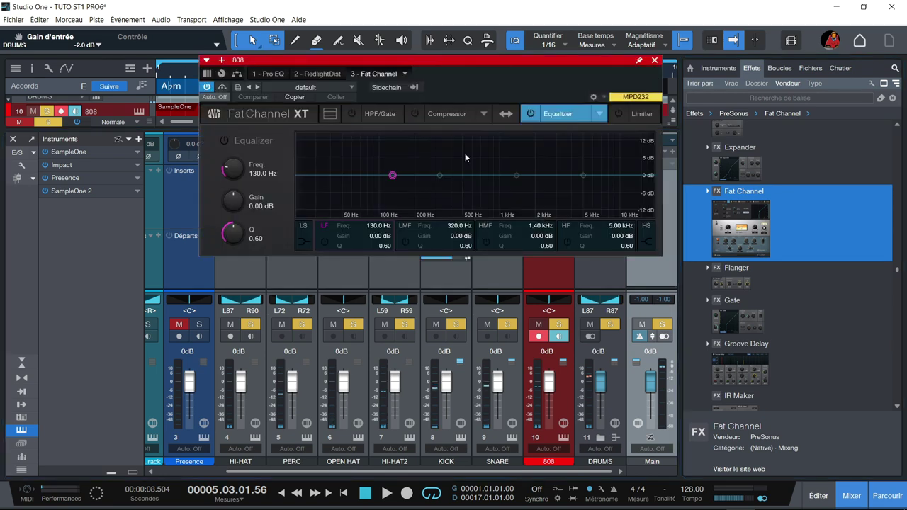
left_click(604, 116)
left_click(433, 151)
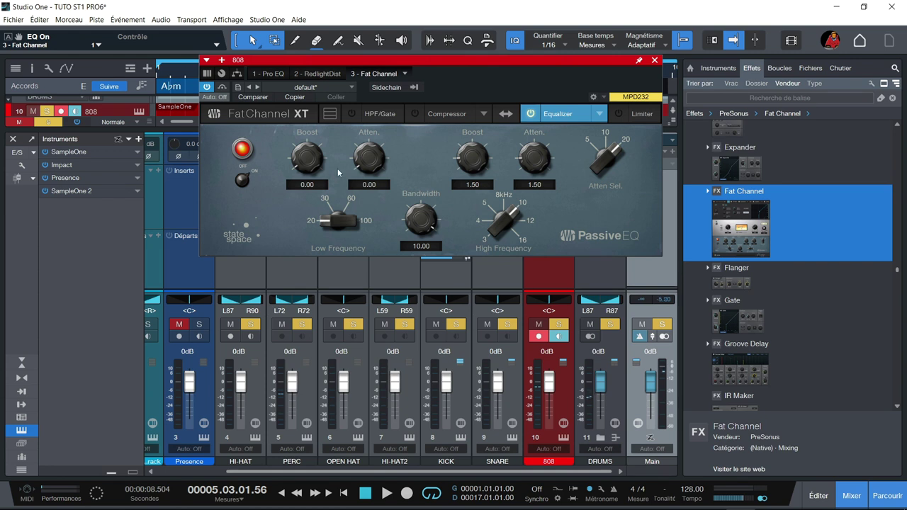
Step: During playback, set the 808 Passive EQ's low boost to 3.05 and low attenuation to 1.55 at frequency 60, with bandwidth 5.65
key("space")
left_click_drag(300, 171, 296, 115)
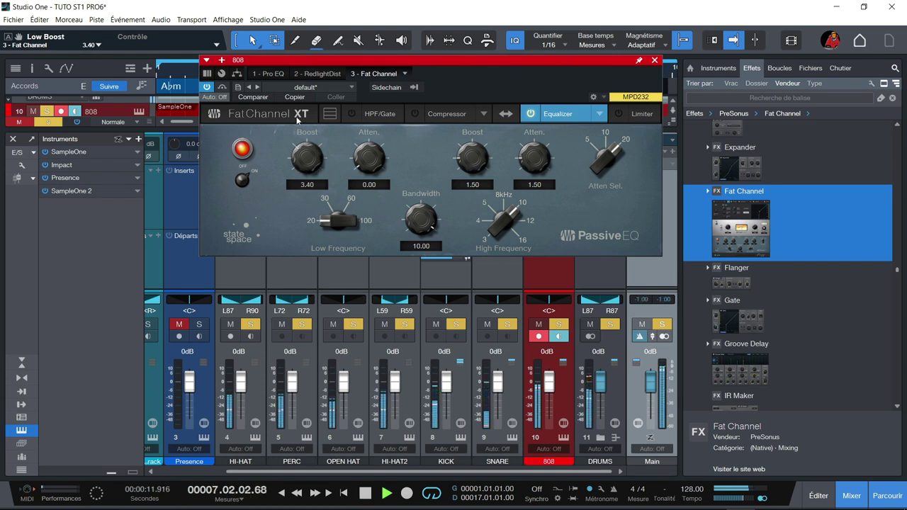
left_click_drag(369, 159, 371, 131)
left_click_drag(346, 210, 369, 168)
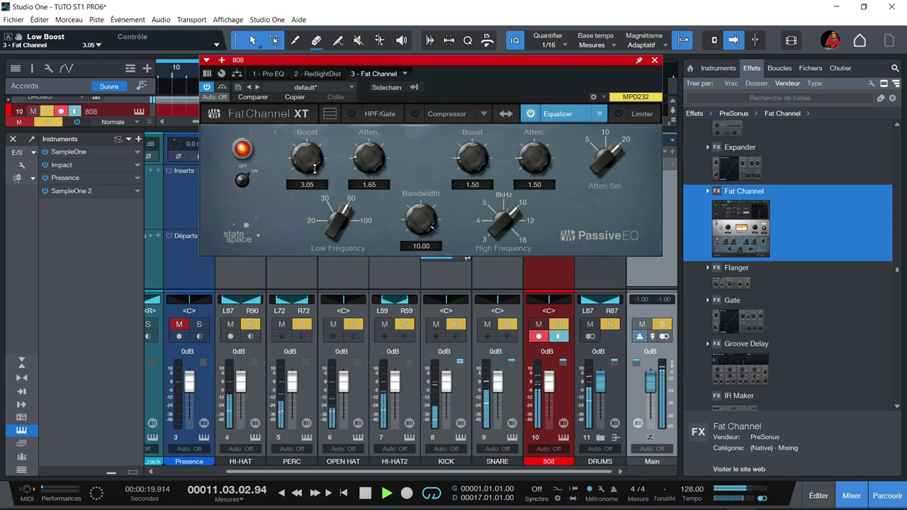
left_click_drag(420, 221, 418, 279)
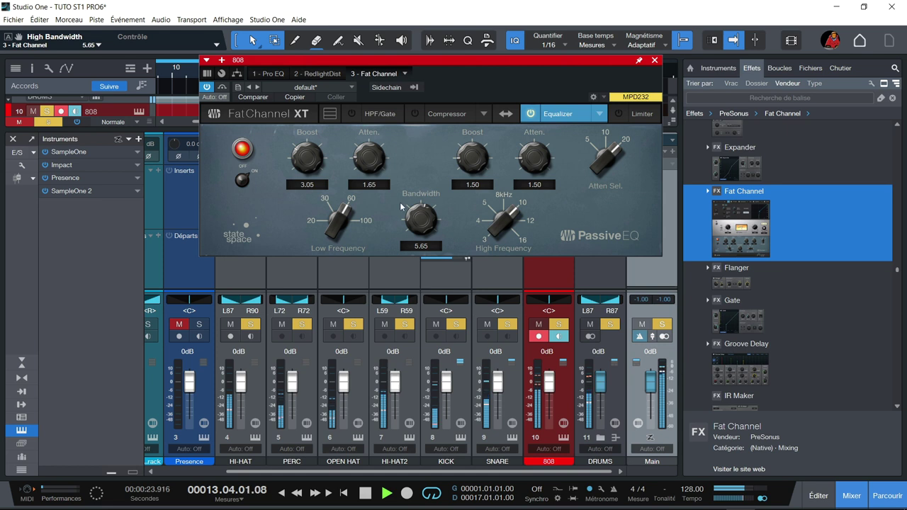
left_click_drag(375, 160, 375, 157)
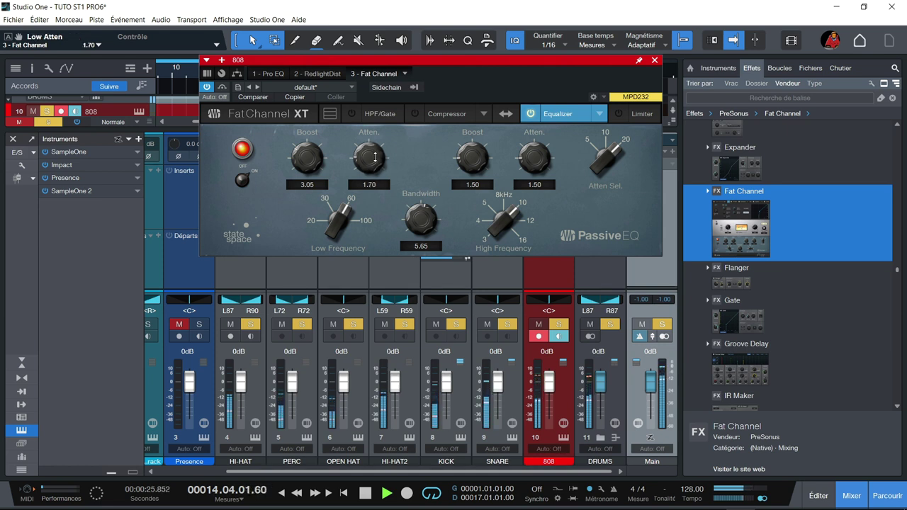
Step: Set the 808 Passive EQ's high frequency to 3 kHz, high attenuation to 4.30 and high boost to 2.70
left_click_drag(540, 167, 539, 149)
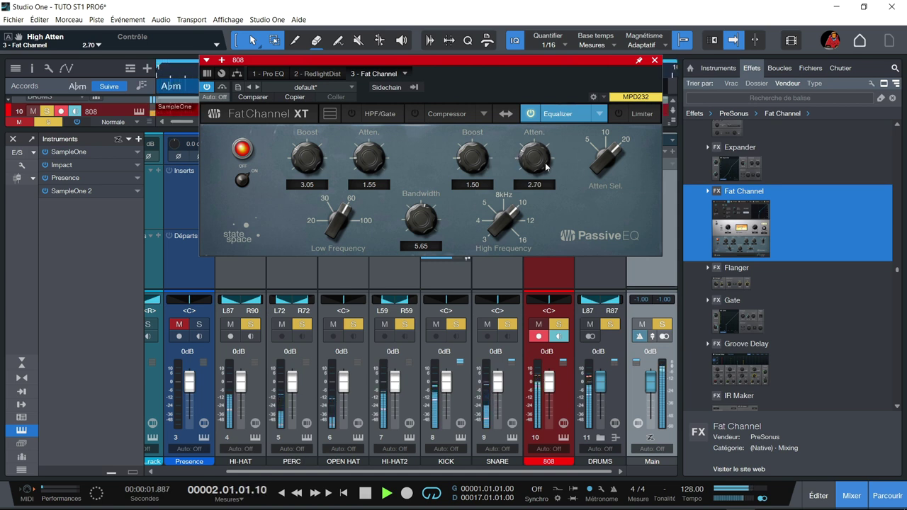
left_click_drag(510, 224, 506, 299)
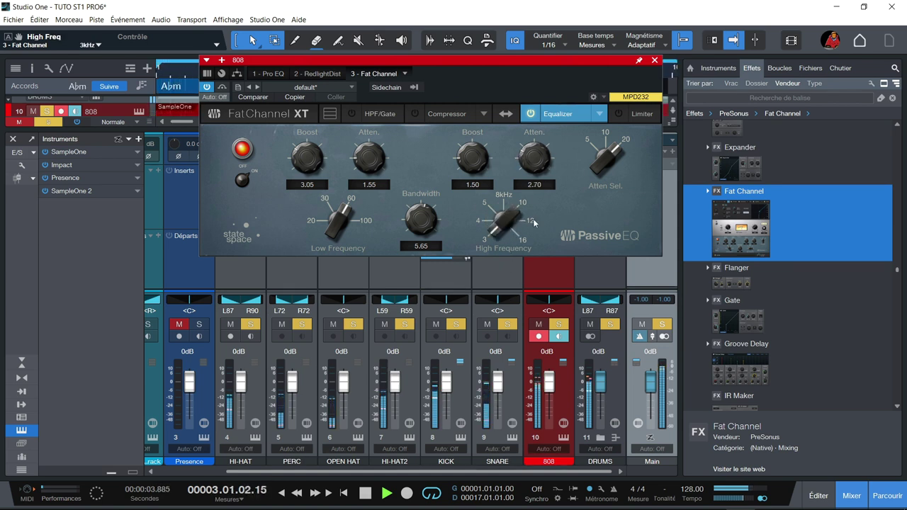
left_click_drag(534, 165, 538, 147)
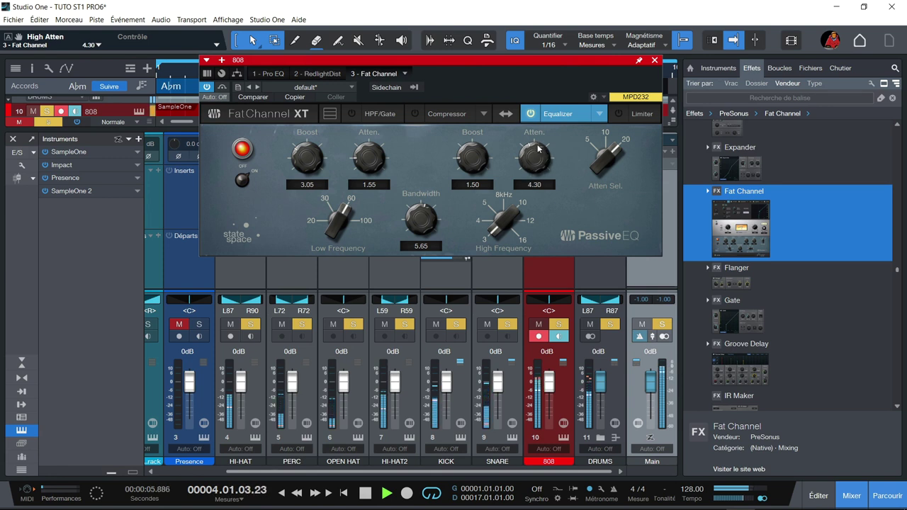
left_click_drag(477, 161, 476, 150)
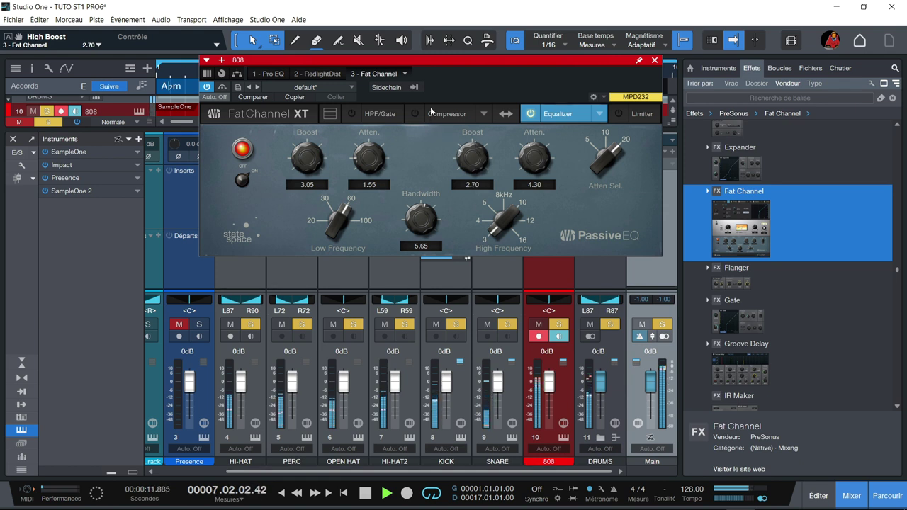
Step: Close the 808 equalizer and move RedlightDist below Fat Channel in the 808 insert chain
left_click(656, 60)
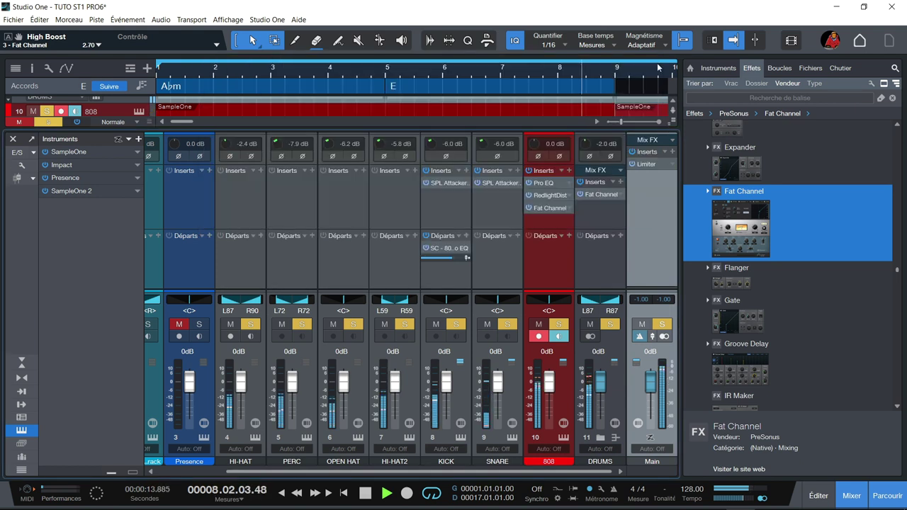
left_click_drag(544, 195, 554, 214)
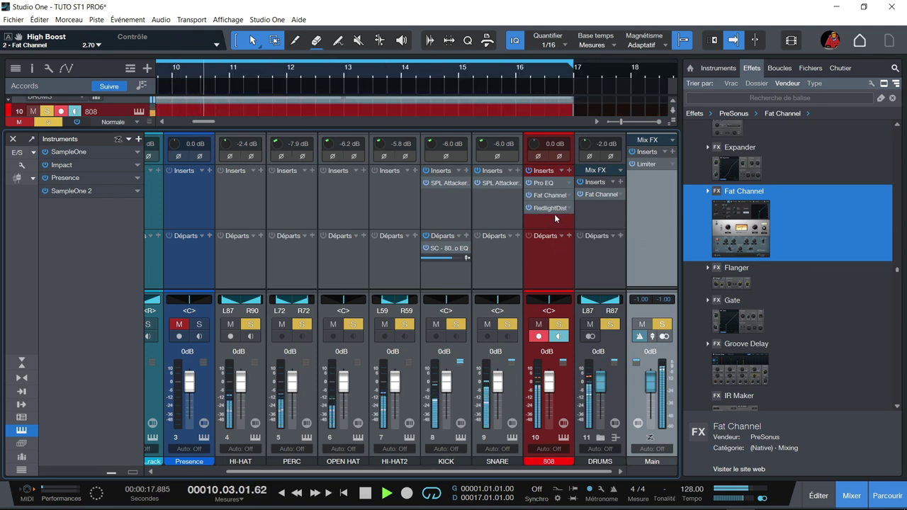
Step: Adjust the 808's RedlightDist to drive 1.62, output -8.46 and mix 39.5%, and take the drum channels out of solo
left_click(550, 209)
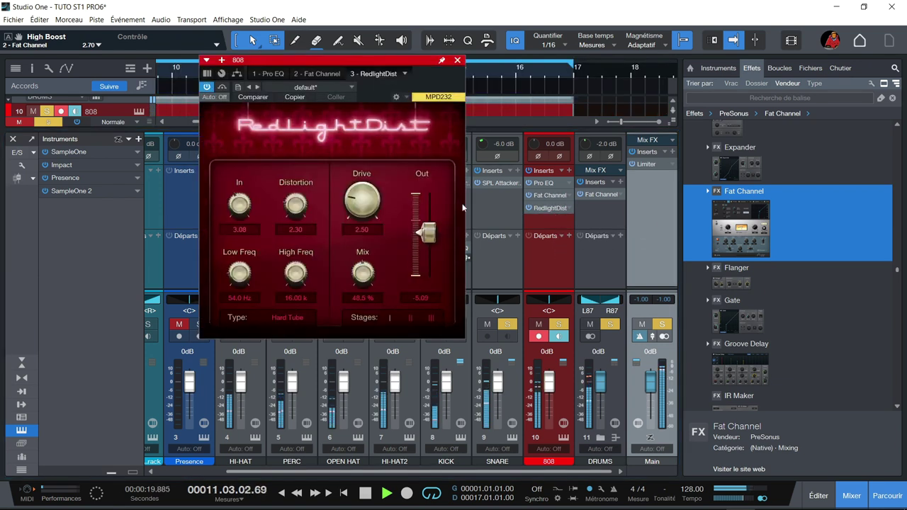
left_click_drag(375, 209, 369, 214)
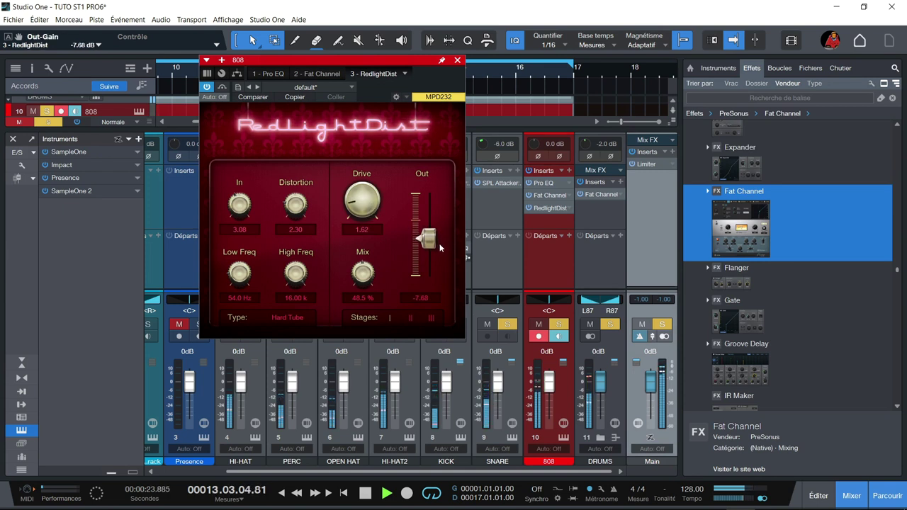
left_click_drag(439, 243, 441, 251)
mouse_move(375, 283)
left_mouse_down()
mouse_move(369, 260)
mouse_move(369, 283)
left_mouse_up()
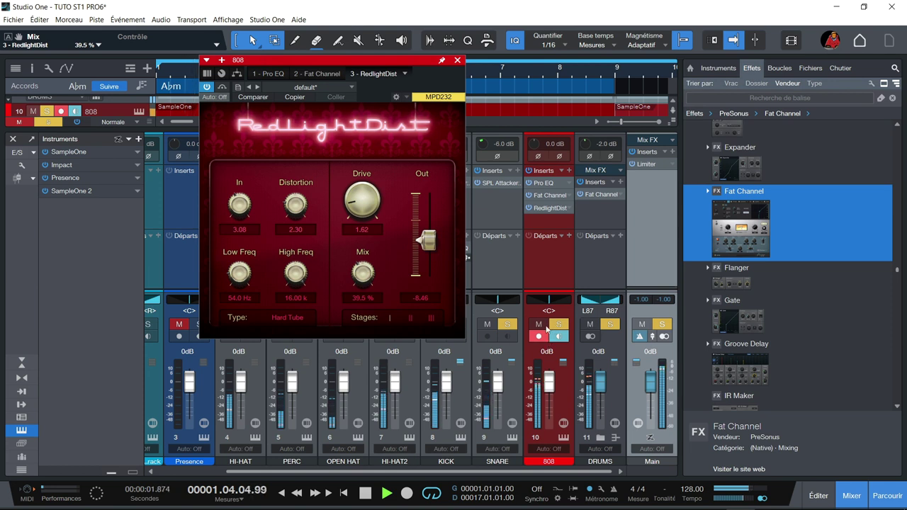
left_click(48, 122)
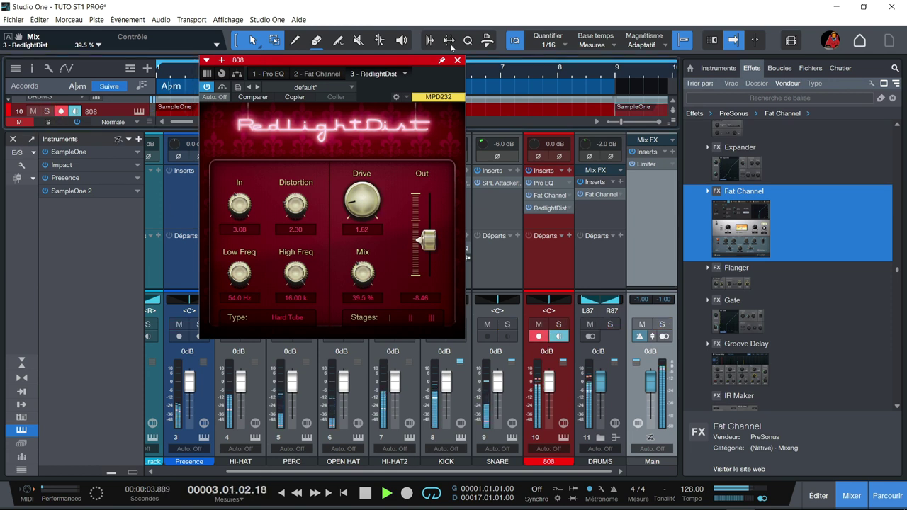
left_click(457, 60)
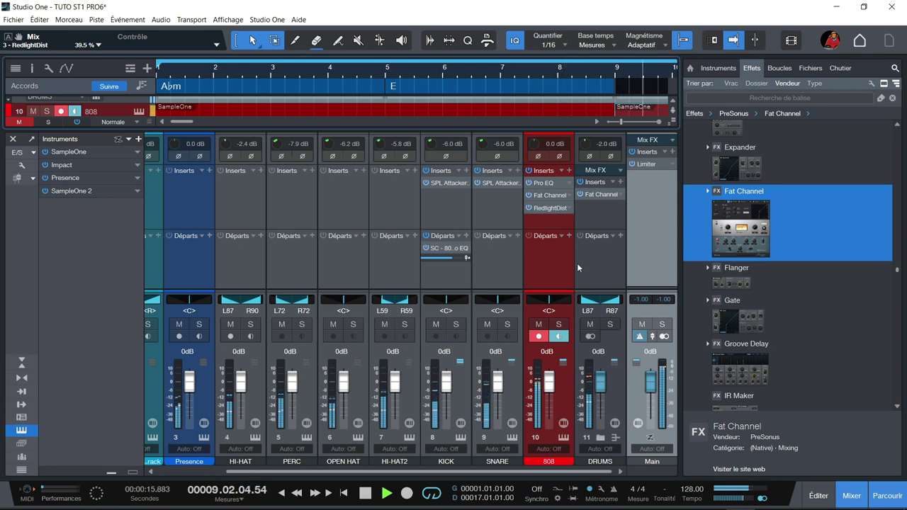
Step: Set the 808 channel's input gain to -6 dB
left_click(554, 143)
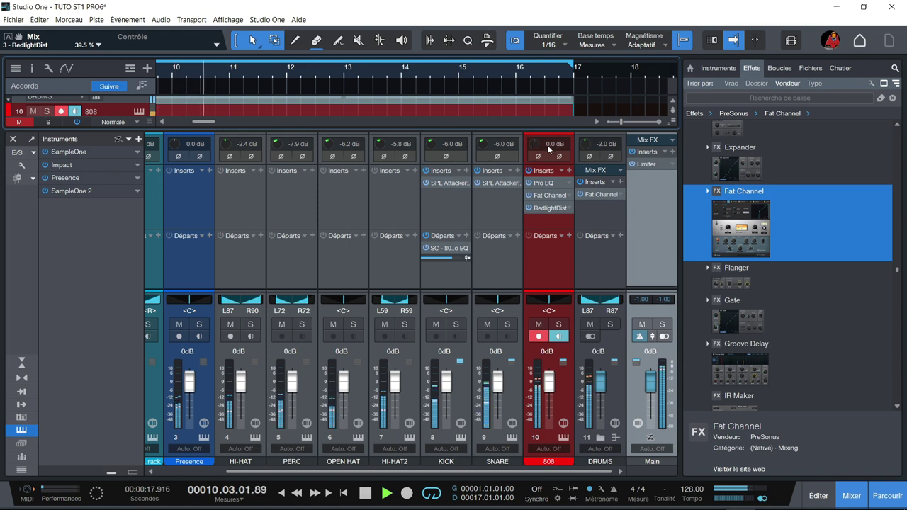
type("-5")
key("Return")
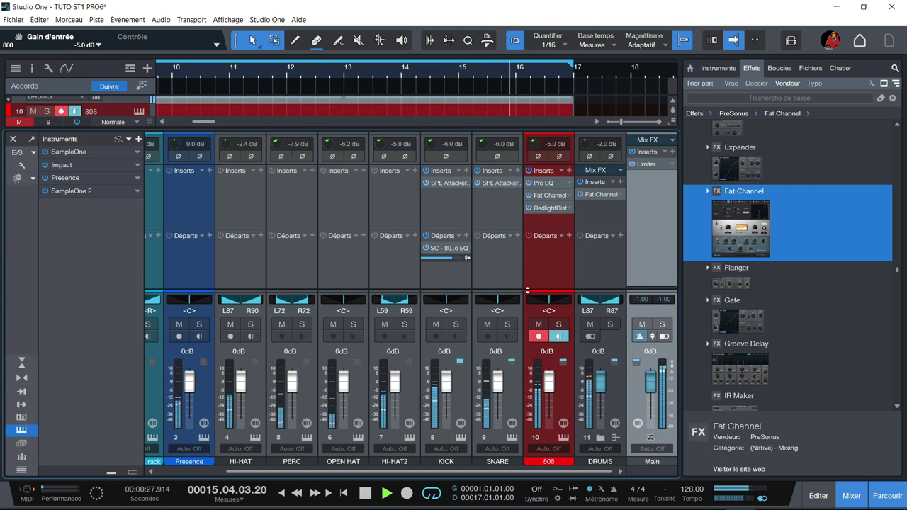
double_click(555, 143)
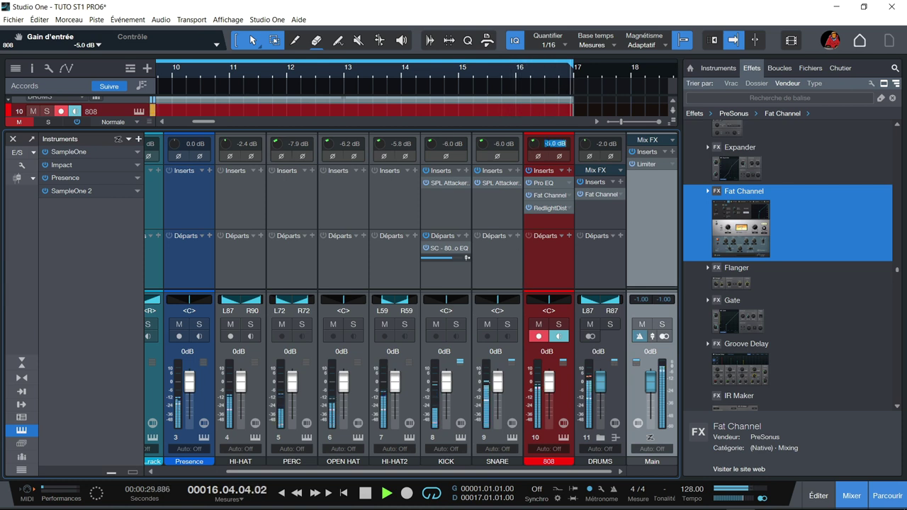
type("-6")
key("Return")
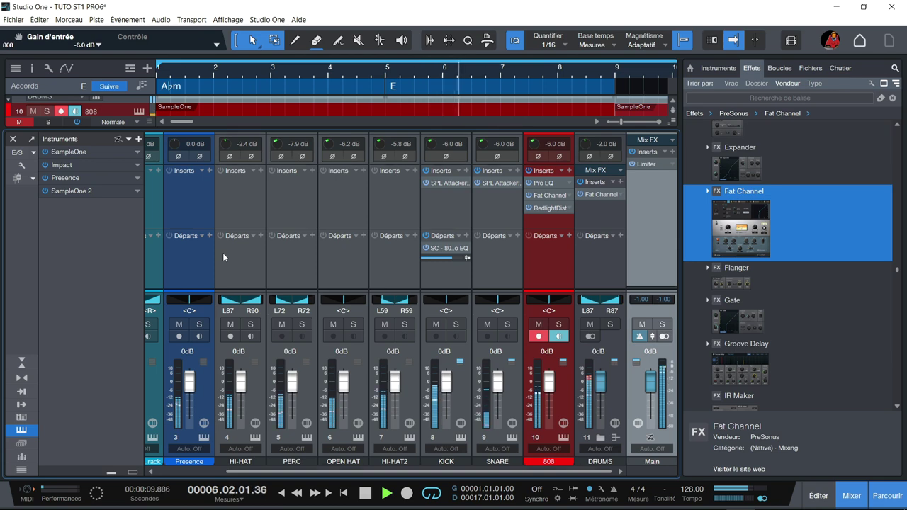
Step: Set the input gain of the Presence channel and the neighbouring GS_ATLA rack channel 2 to -2.6 dB
left_click_drag(274, 471, 193, 472)
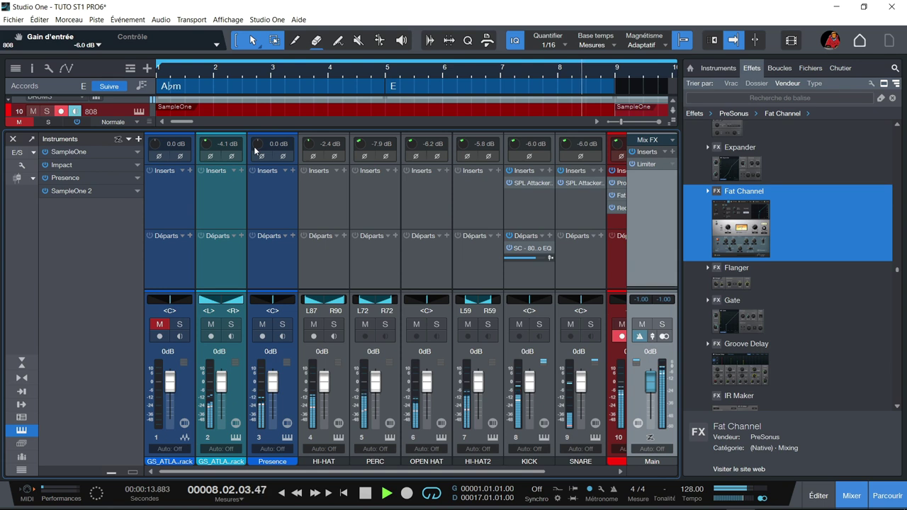
left_click(283, 324)
left_click(283, 324)
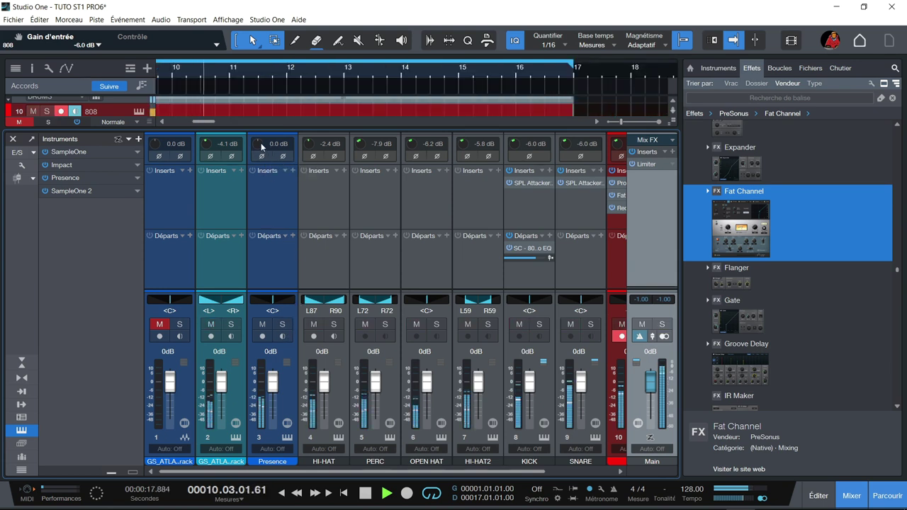
left_click_drag(261, 142, 207, 148)
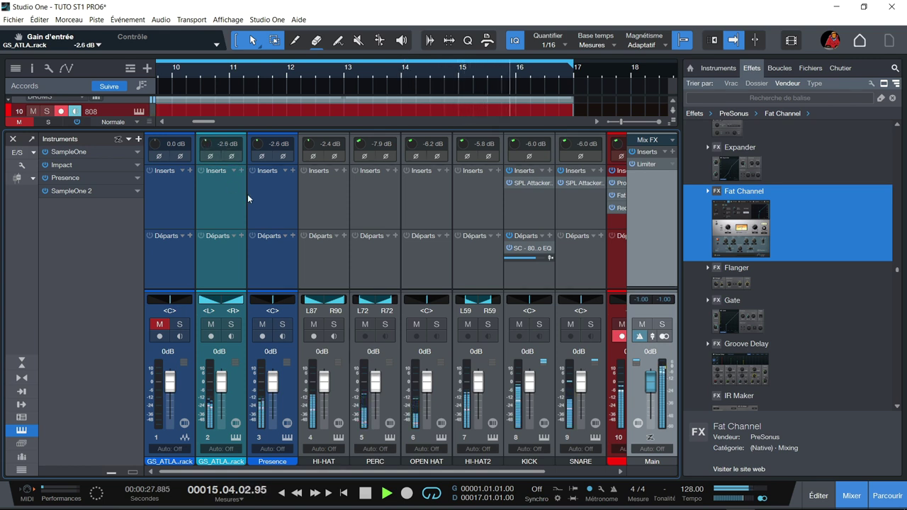
Step: Stop playback and insert the PreSonus Splitter above Fat Channel in the DRUMS bus insert chain
left_click_drag(289, 475, 357, 475)
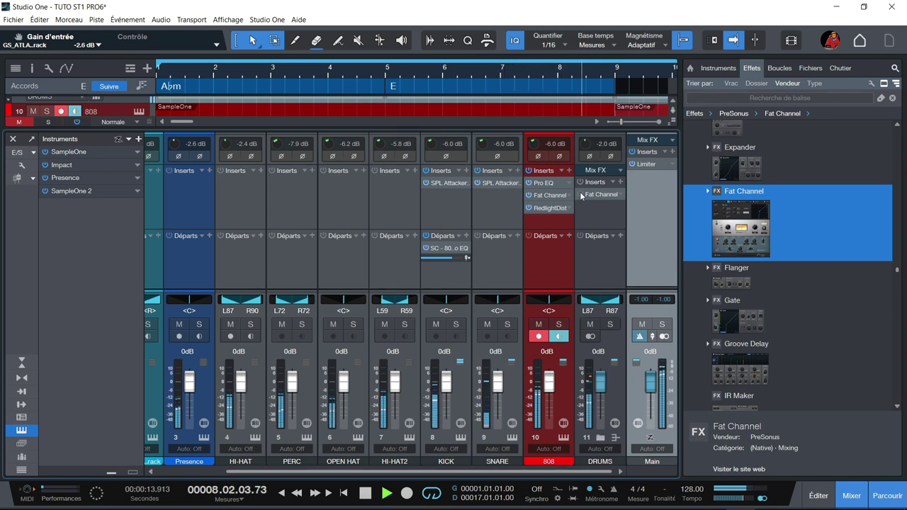
key("space")
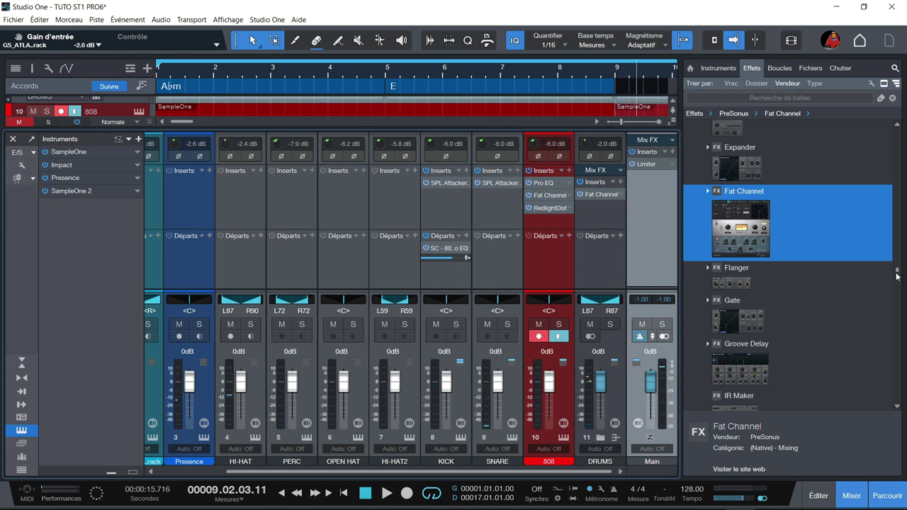
scroll(896, 276, "down", 4)
scroll(896, 276, "up", 4)
scroll(896, 277, "down", 7)
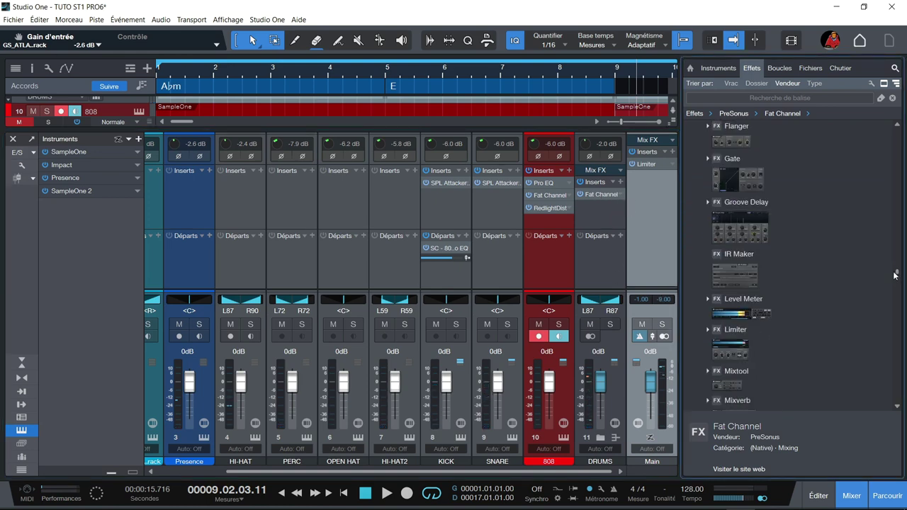
scroll(894, 278, "down", 5)
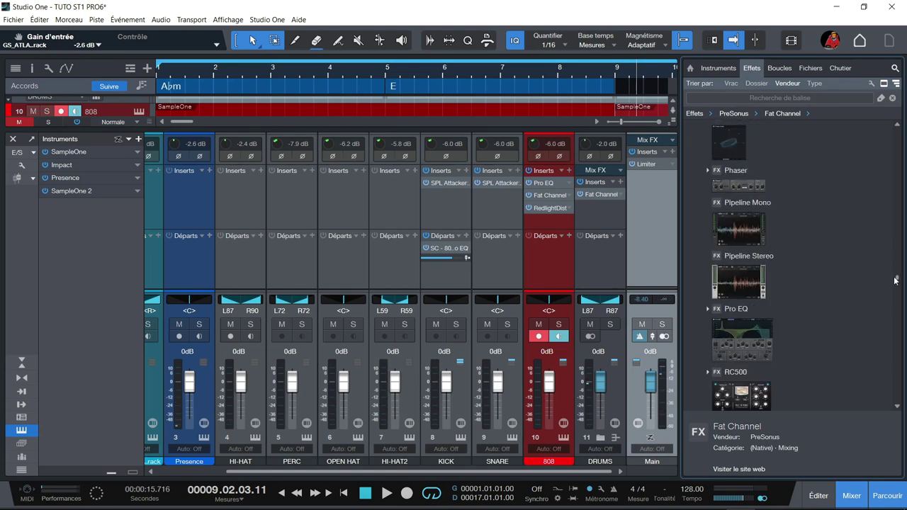
scroll(895, 282, "down", 10)
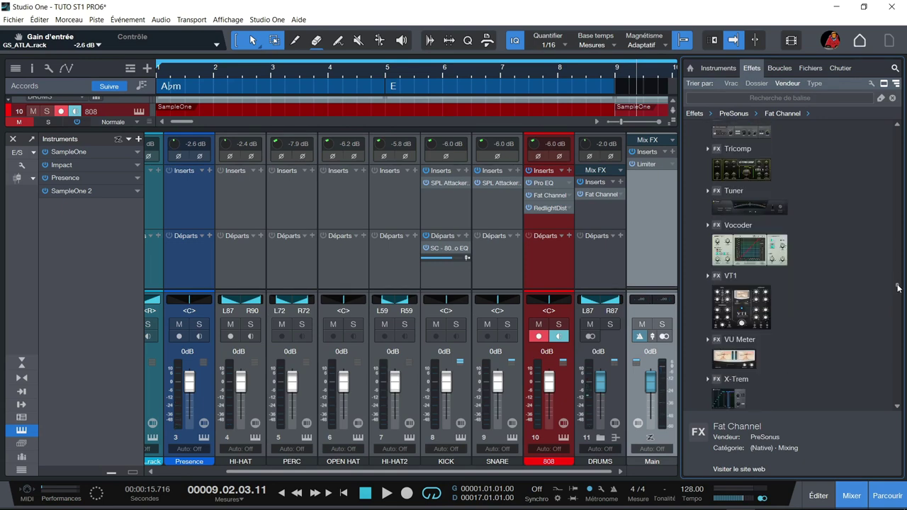
scroll(895, 282, "up", 12)
scroll(895, 282, "down", 5)
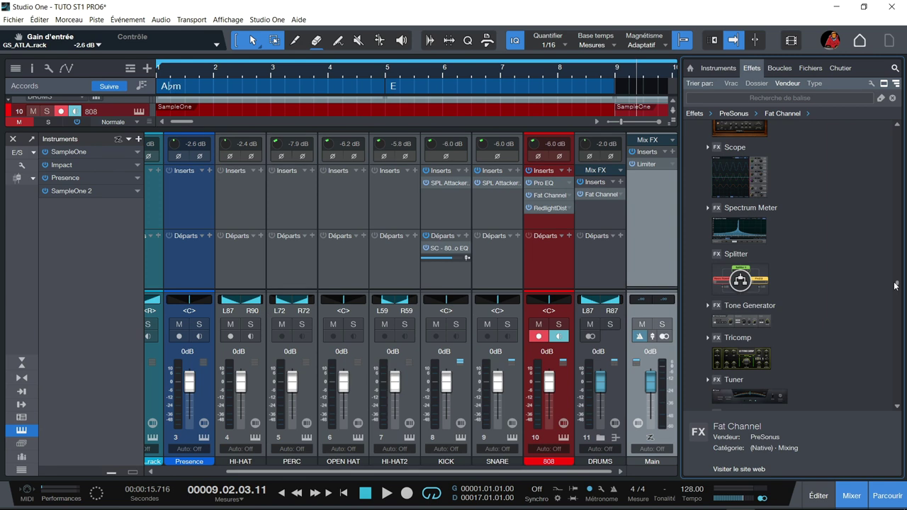
left_click_drag(740, 282, 595, 192)
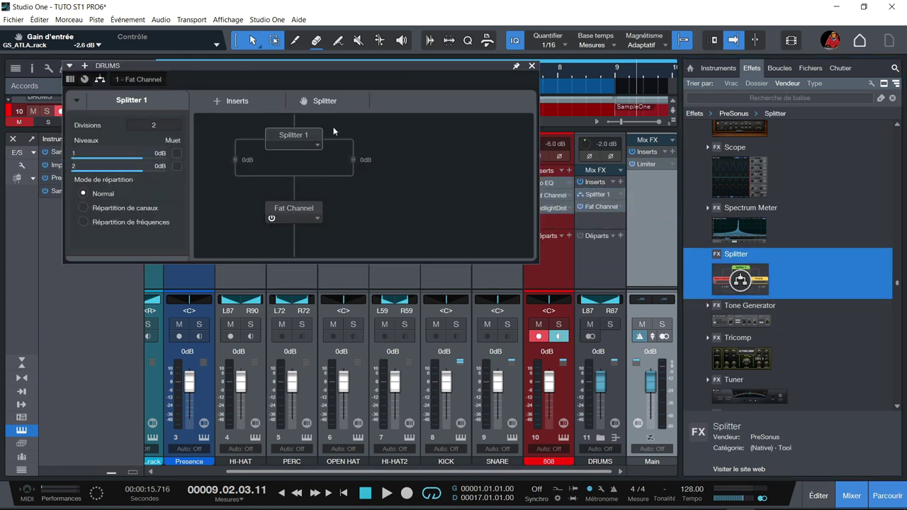
Step: Open the DRUMS channel's routing view and move Fat Channel into the second branch of Splitter 1
left_click_drag(232, 68, 247, 99)
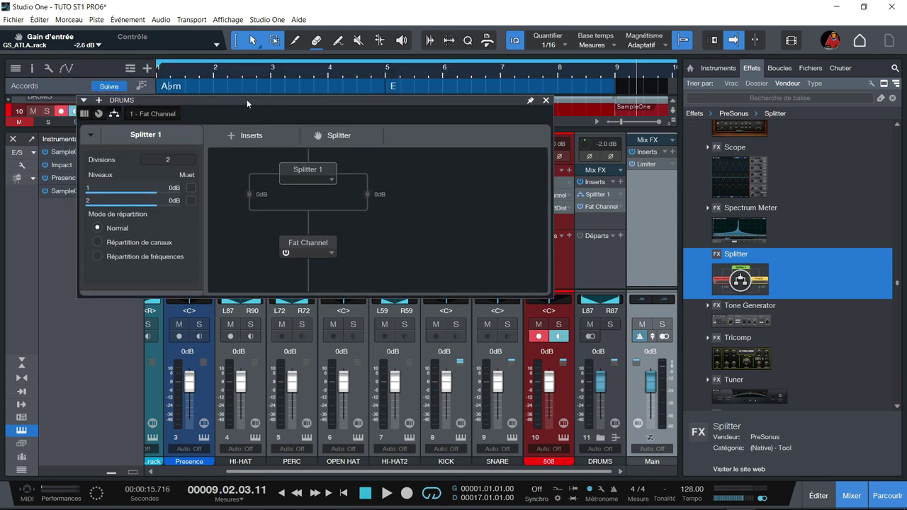
left_click(546, 103)
left_click(563, 423)
left_click(615, 423)
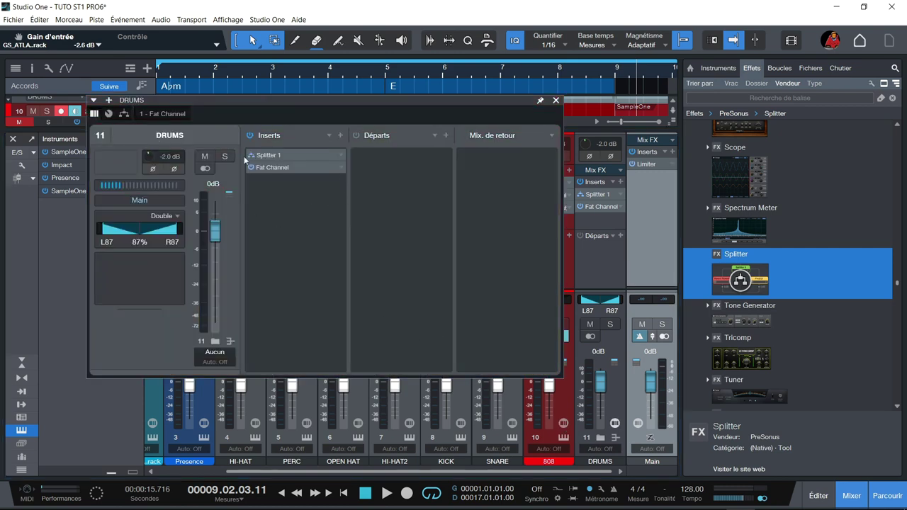
left_click(124, 114)
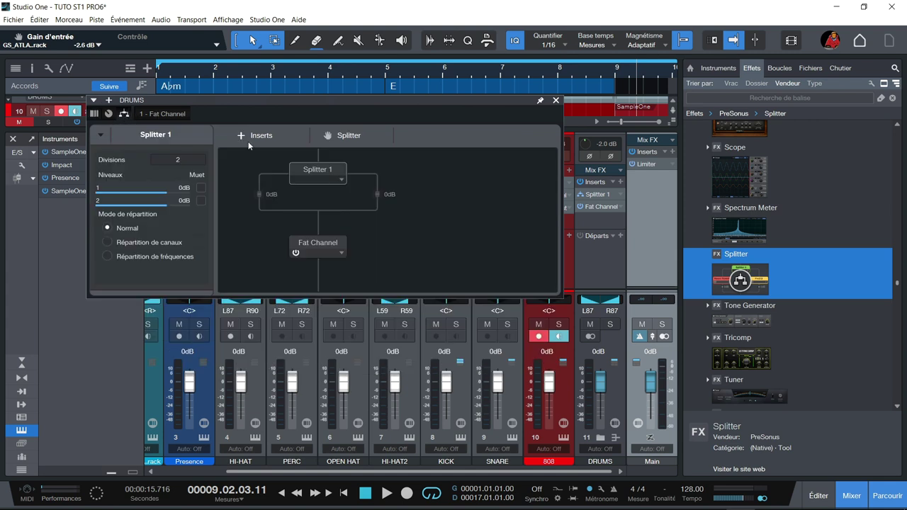
left_click(324, 244)
left_click_drag(323, 244, 377, 197)
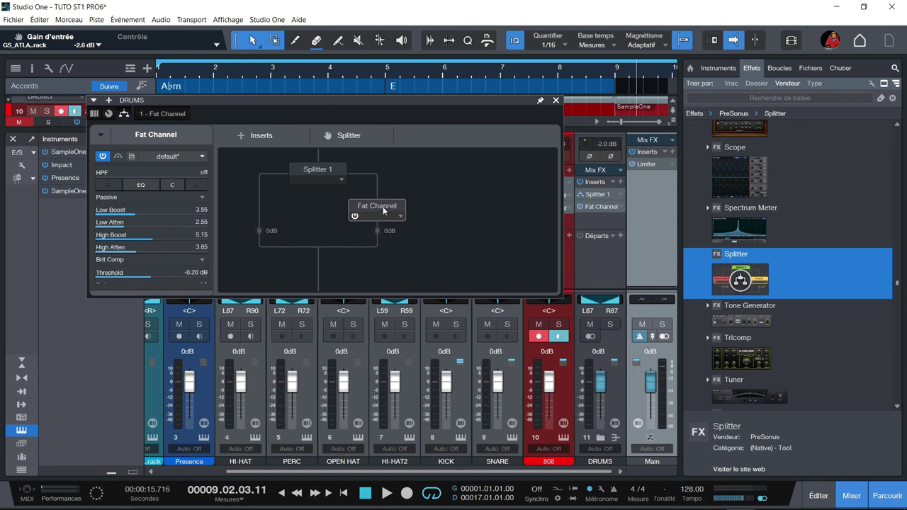
Step: Play the DRUMS bus in solo and compare the sound with Fat Channel bypassed and active
left_click(609, 323)
key("space")
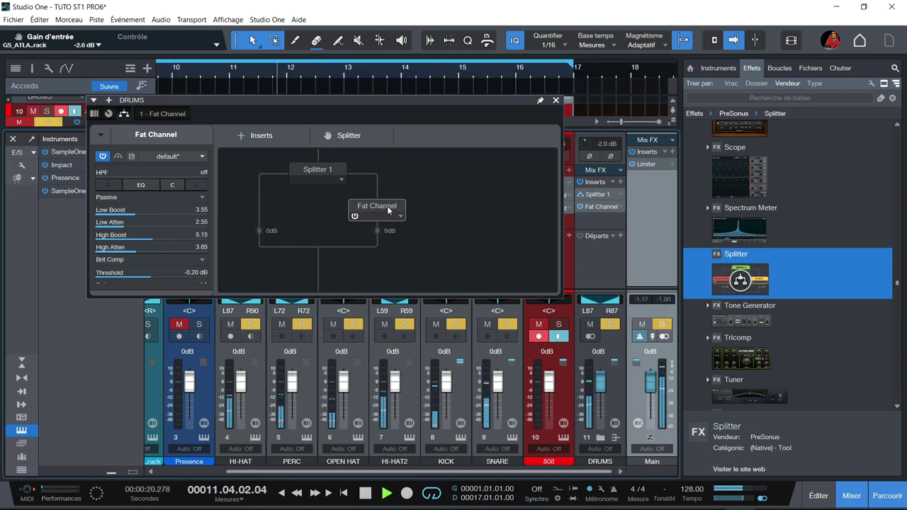
left_click(354, 217)
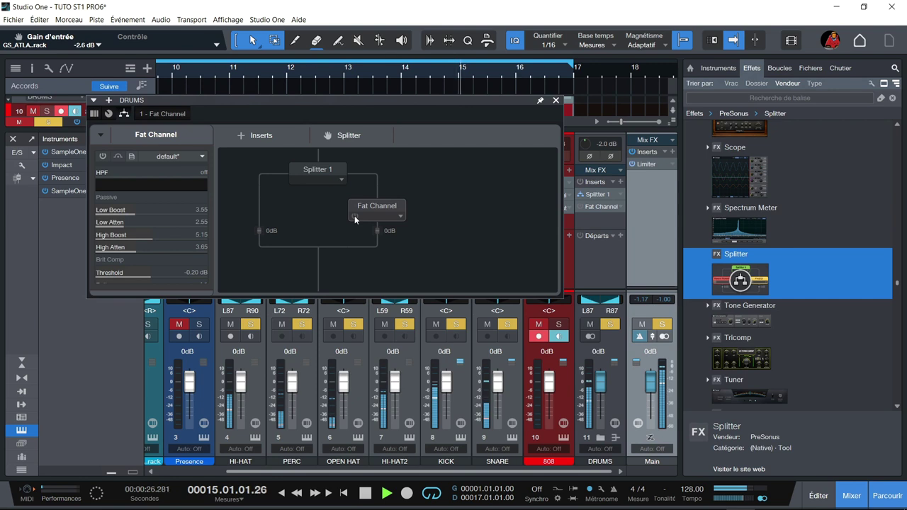
left_click(355, 216)
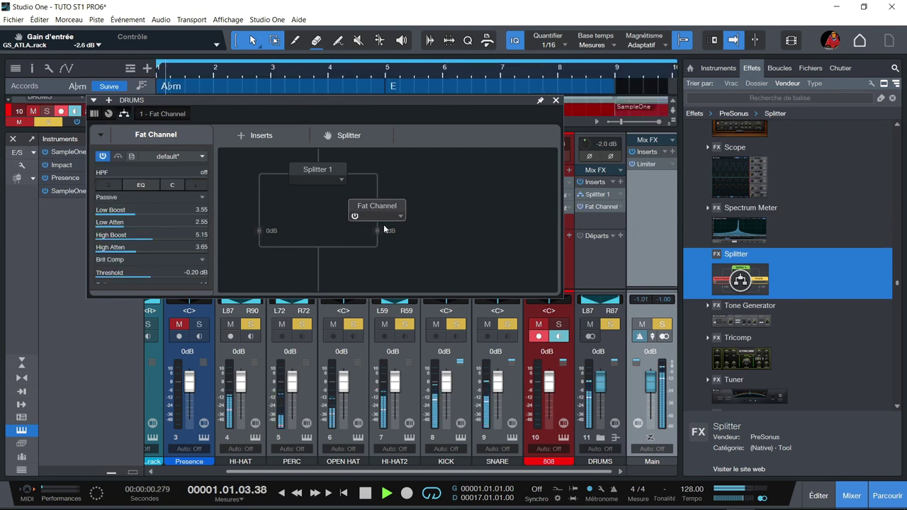
Step: Set Splitter 1's Fat Channel branch to +2.6 dB and its dry branch to -4.5 dB
mouse_move(377, 232)
left_mouse_down()
mouse_move(378, 248)
mouse_move(380, 238)
left_mouse_up()
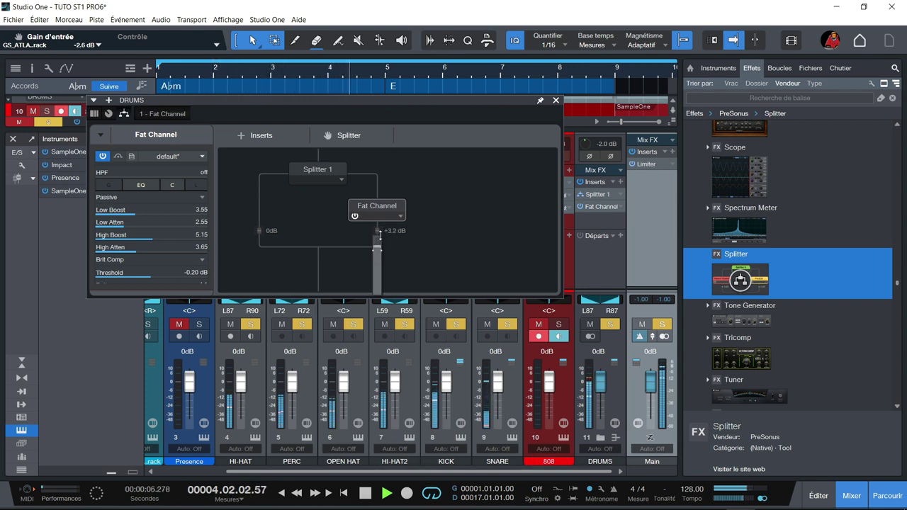
left_click_drag(381, 234, 378, 237)
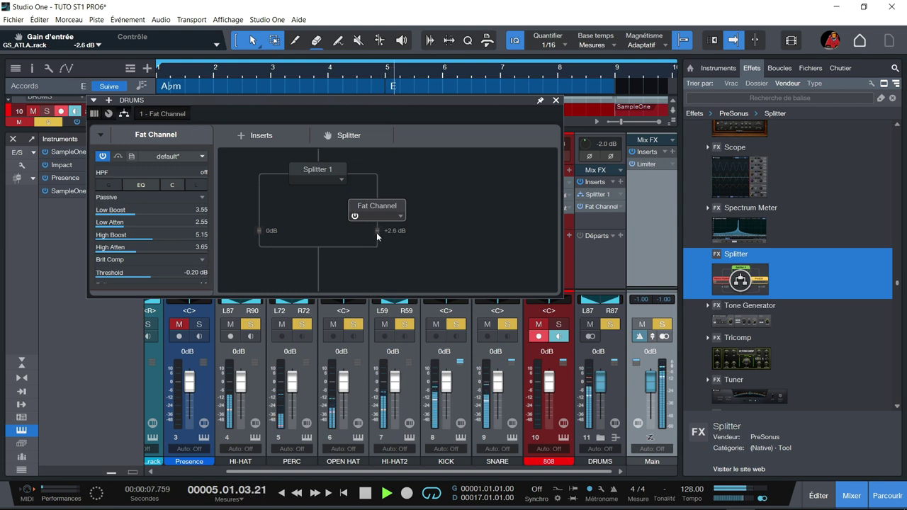
left_click(259, 235)
left_click_drag(259, 234, 256, 273)
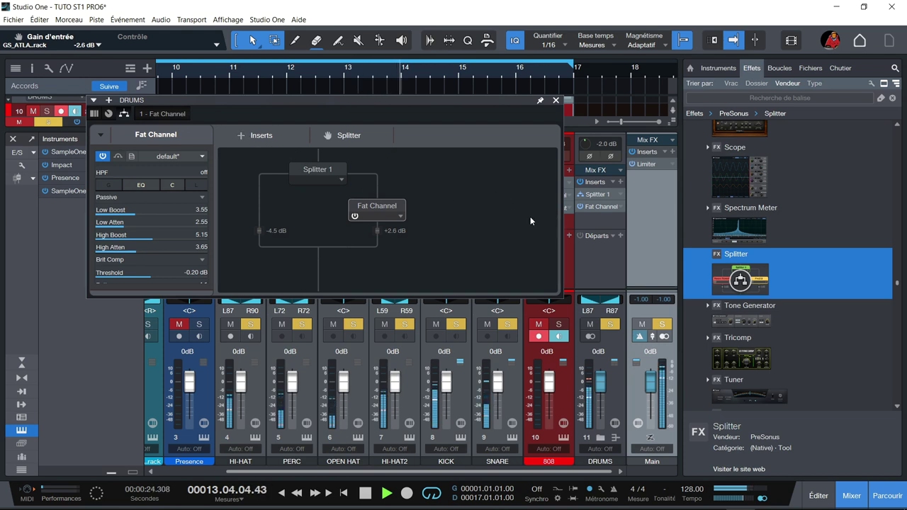
Step: Show the DRUMS channel overview and compare the sound with all inserts bypassed and active
left_click(93, 114)
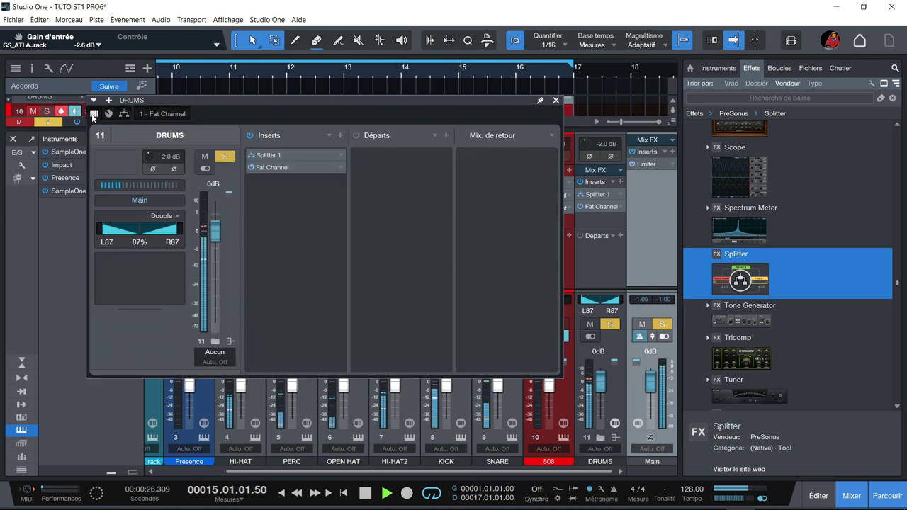
left_click(251, 134)
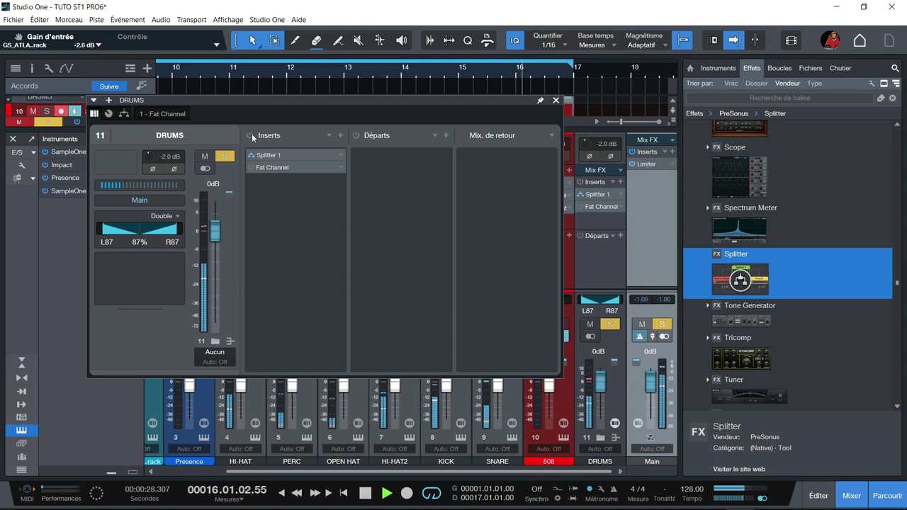
left_click(251, 134)
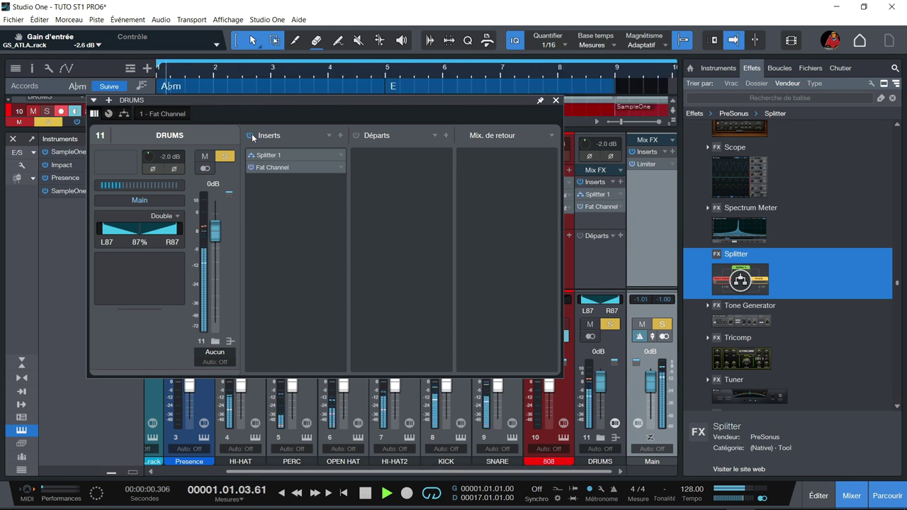
Step: Reopen Splitter 1 and lower its dry branch to -7.9 dB and its Fat Channel branch to +1.1 dB
double_click(272, 154)
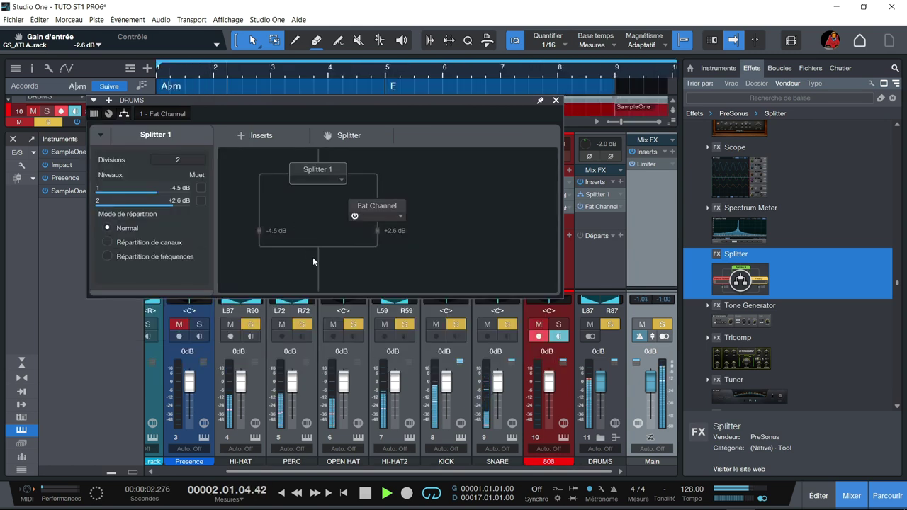
left_click_drag(258, 231, 257, 257)
left_click_drag(377, 231, 376, 259)
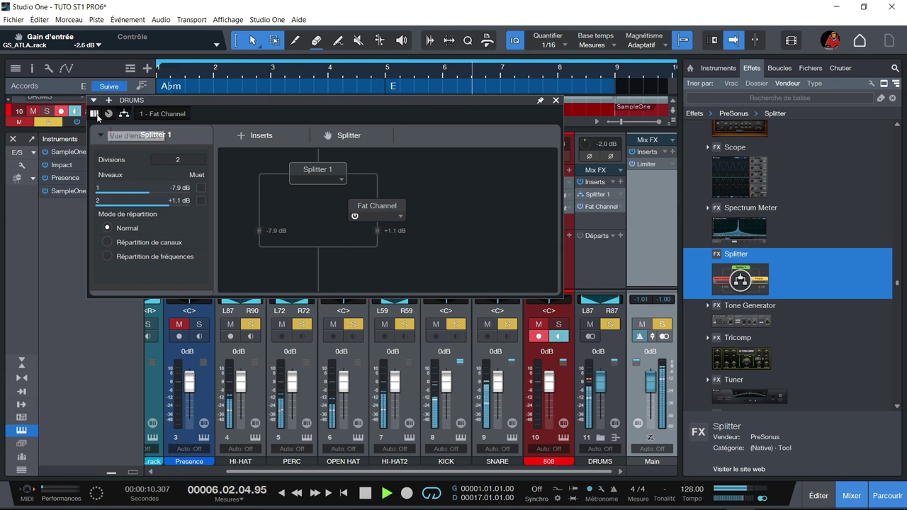
Step: Show the DRUMS channel overview, compare the sound with all inserts bypassed and active, and close the channel window
left_click(141, 134)
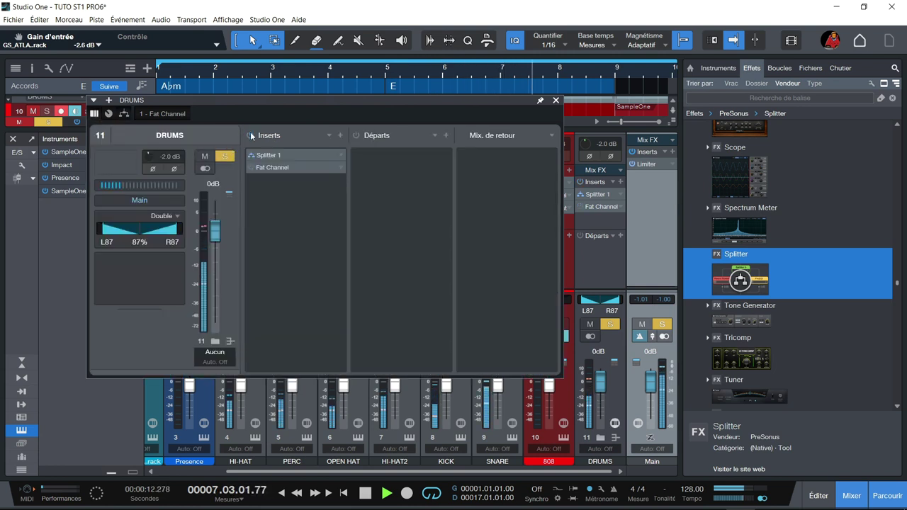
left_click(250, 136)
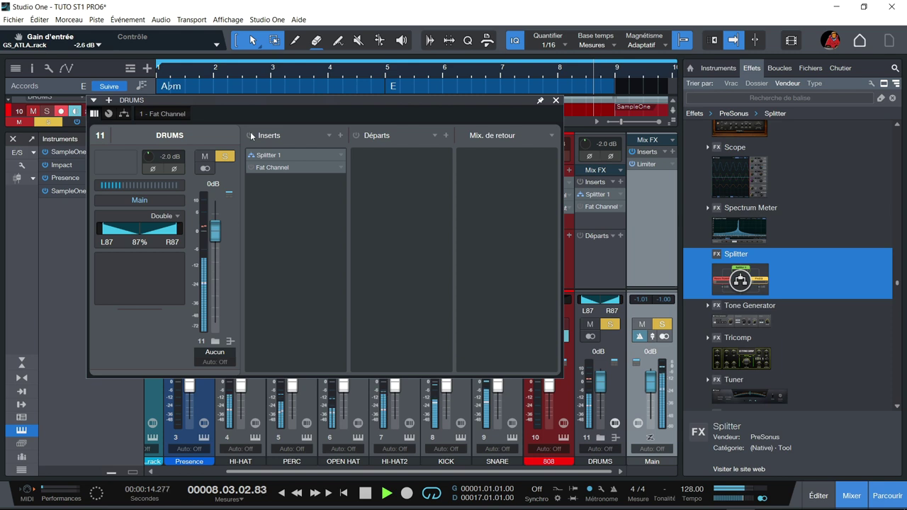
left_click(250, 136)
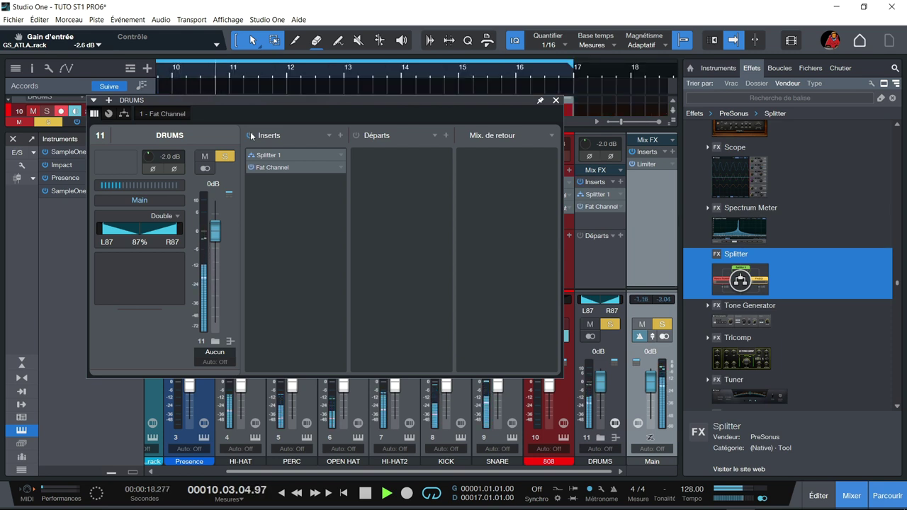
left_click(555, 100)
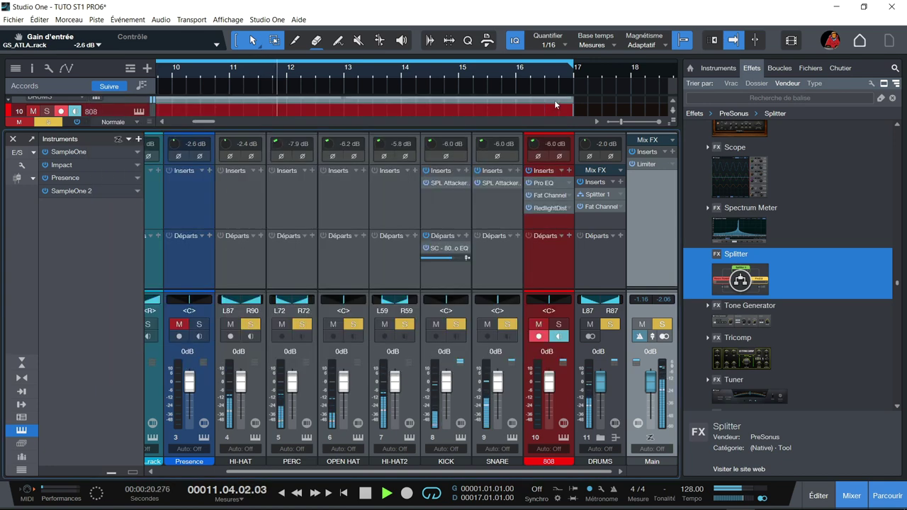
Step: Show all of the DRUMS Fat Channel's modules together and set its high-pass filter to 31 Hz
left_click(602, 207)
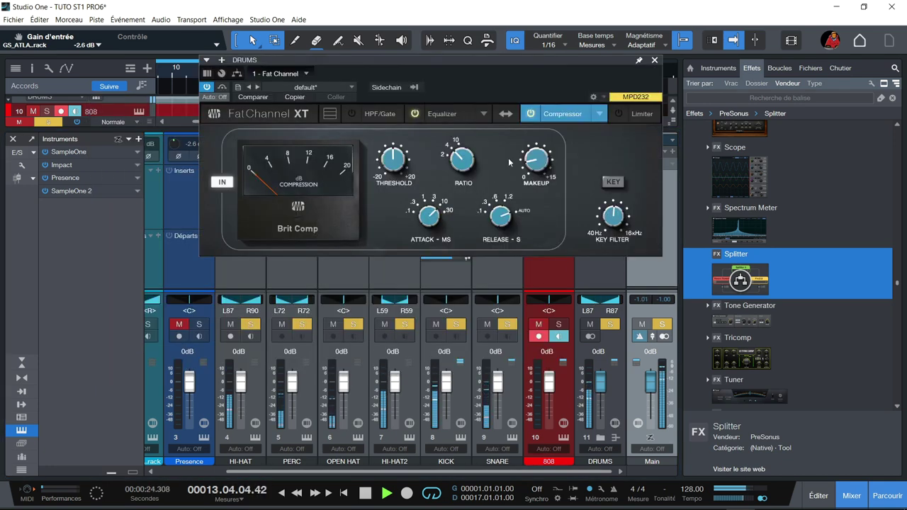
left_click(336, 112)
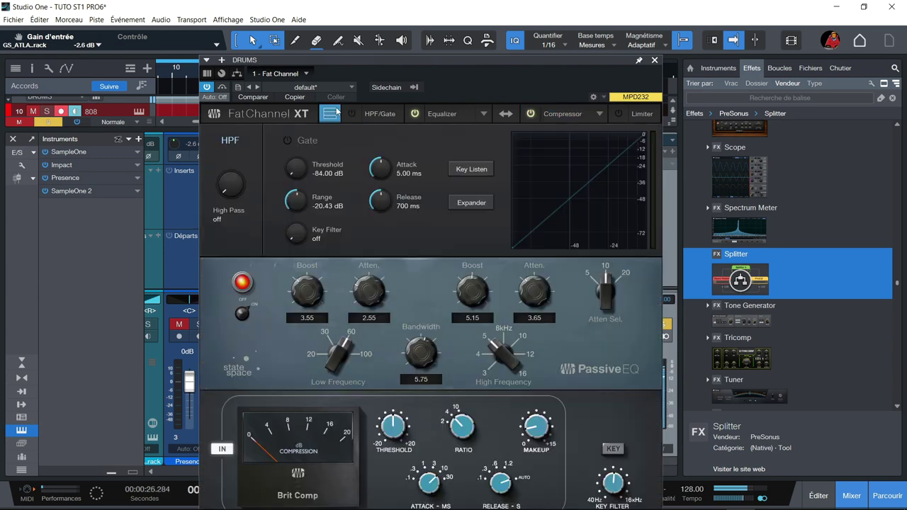
left_click_drag(472, 60, 423, 5)
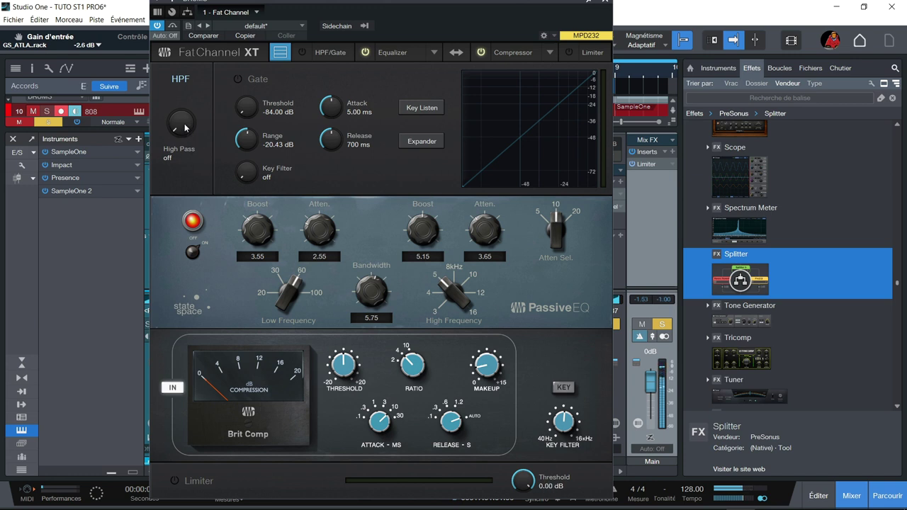
left_click_drag(184, 127, 188, 120)
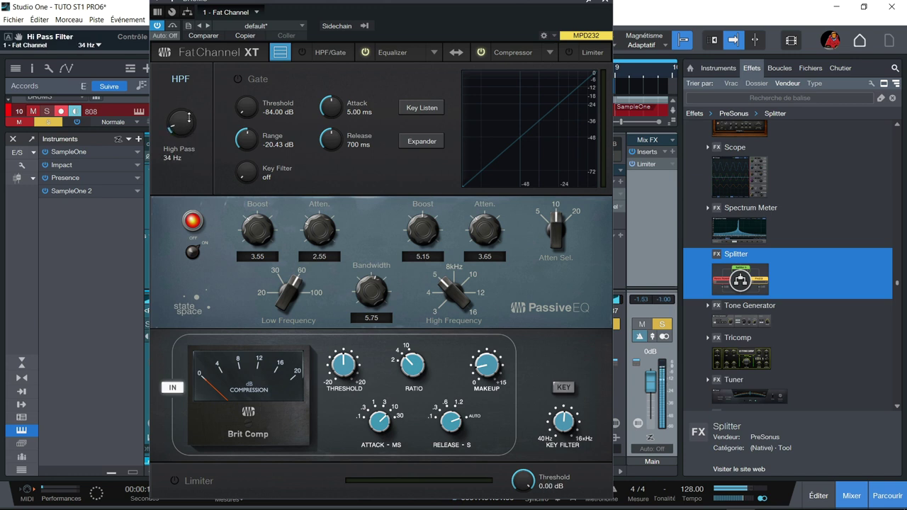
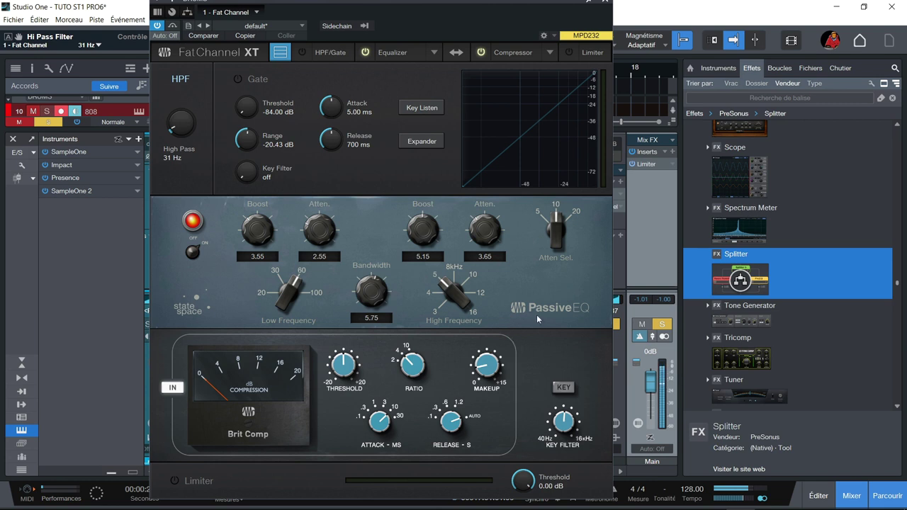
Step: Audition Splitter 1 with its Fat Channel branch muted, and set the dry branch to +0.3 dB and the Fat Channel branch to -1.5 dB
left_click(187, 12)
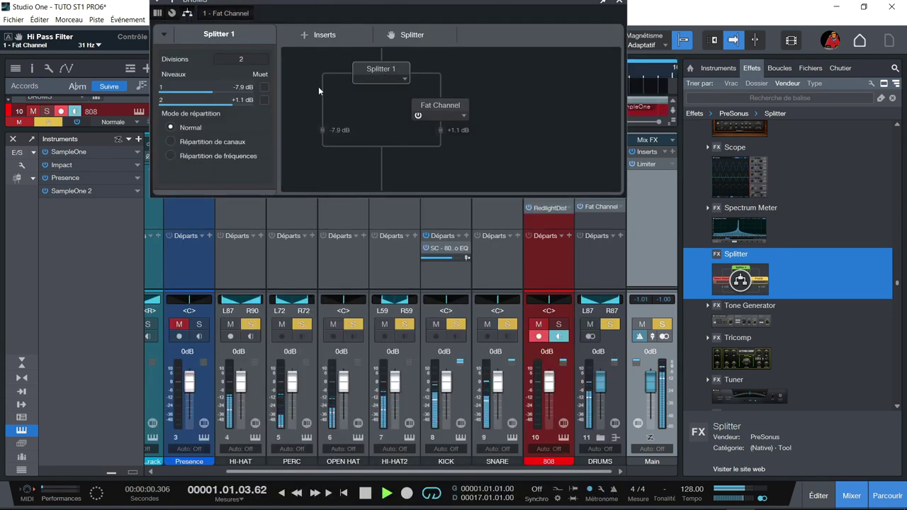
left_click(263, 99)
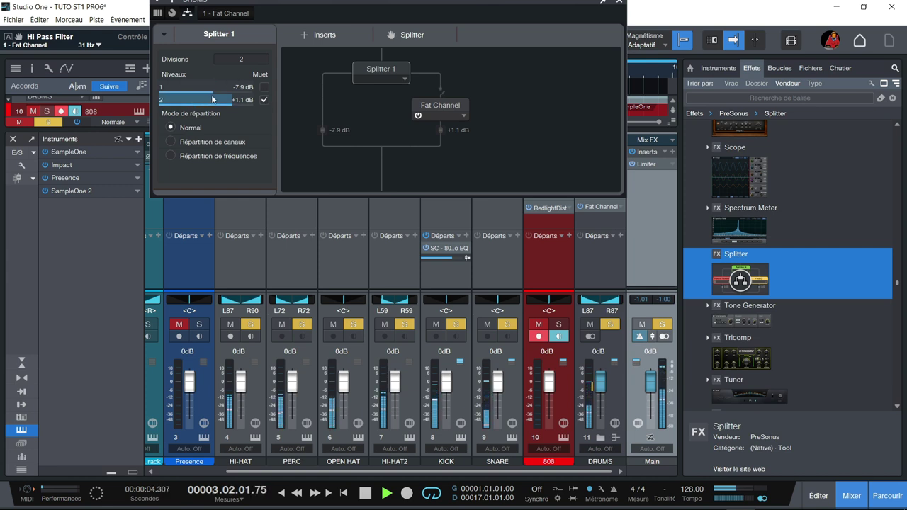
left_click_drag(213, 92, 244, 88)
left_click_drag(243, 28, 269, 108)
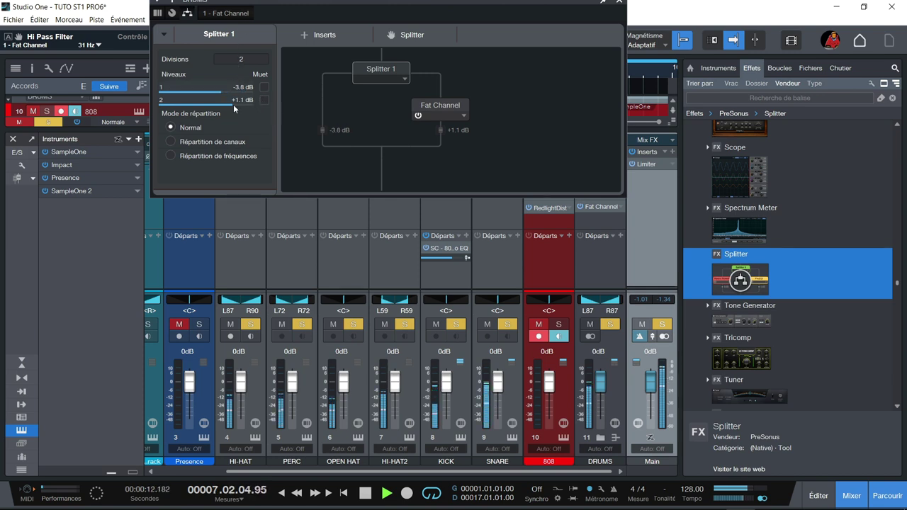
left_click_drag(234, 108, 237, 102)
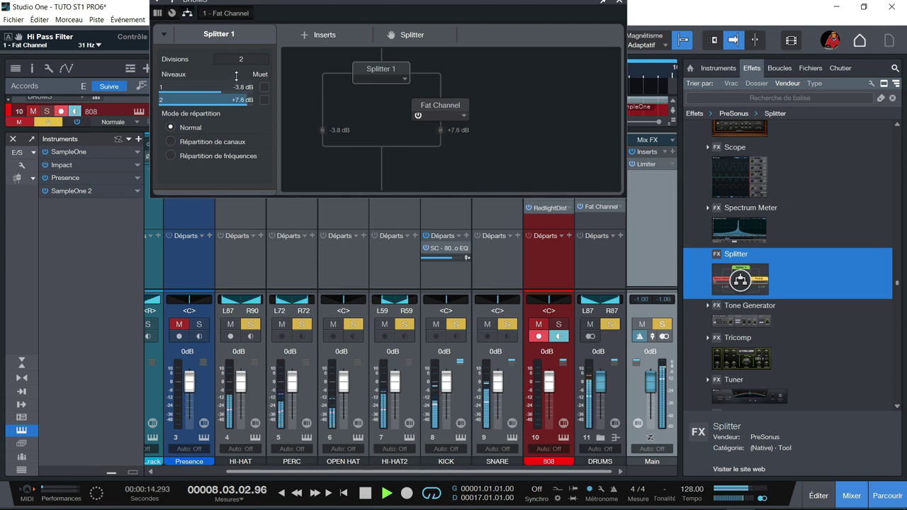
left_click_drag(236, 99, 231, 131)
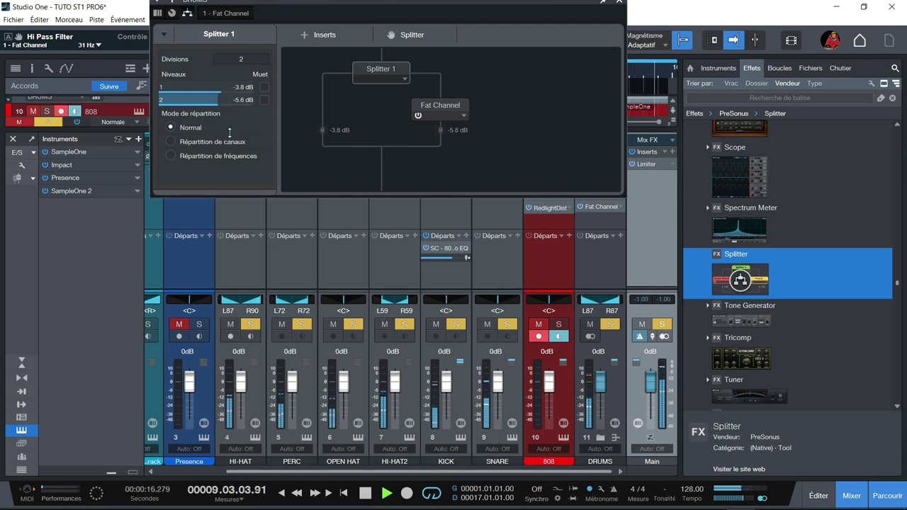
left_click_drag(228, 100, 224, 82)
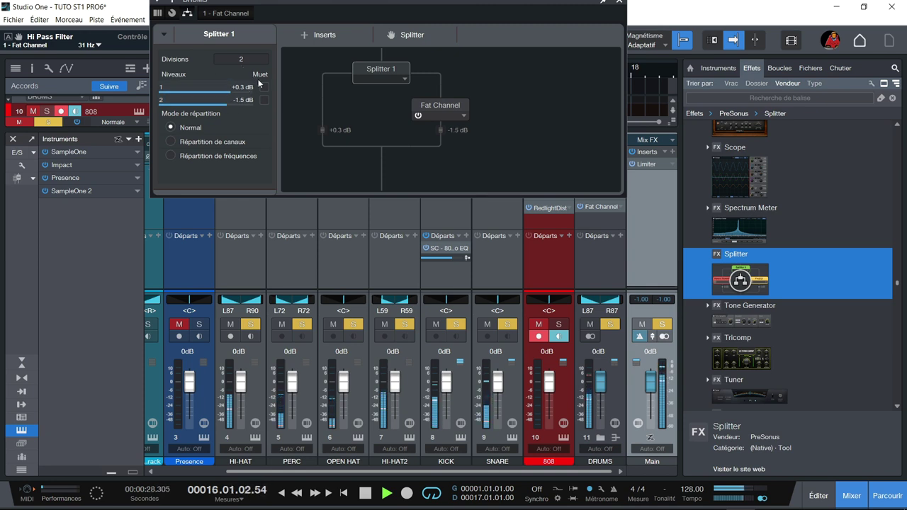
Step: Compare the DRUMS bus with its inserts bypassed and active from the channel overview, and close the window
left_click(158, 13)
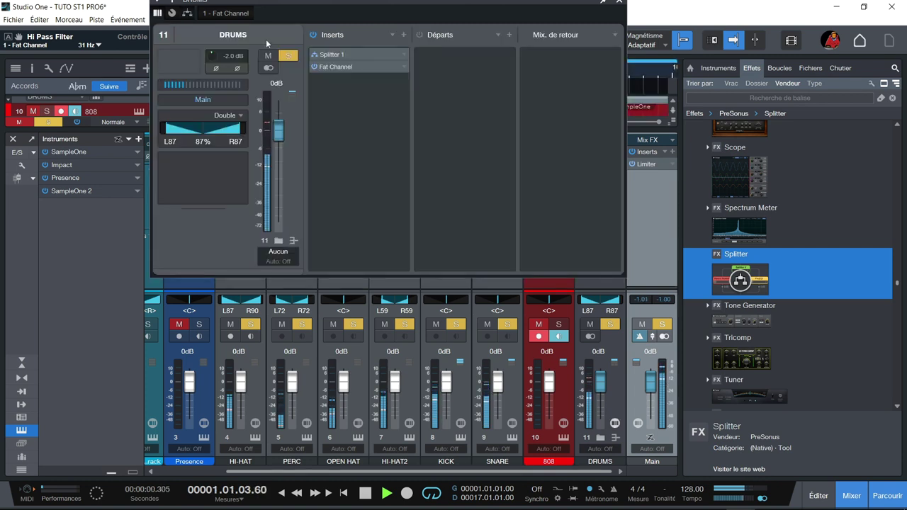
left_click(309, 34)
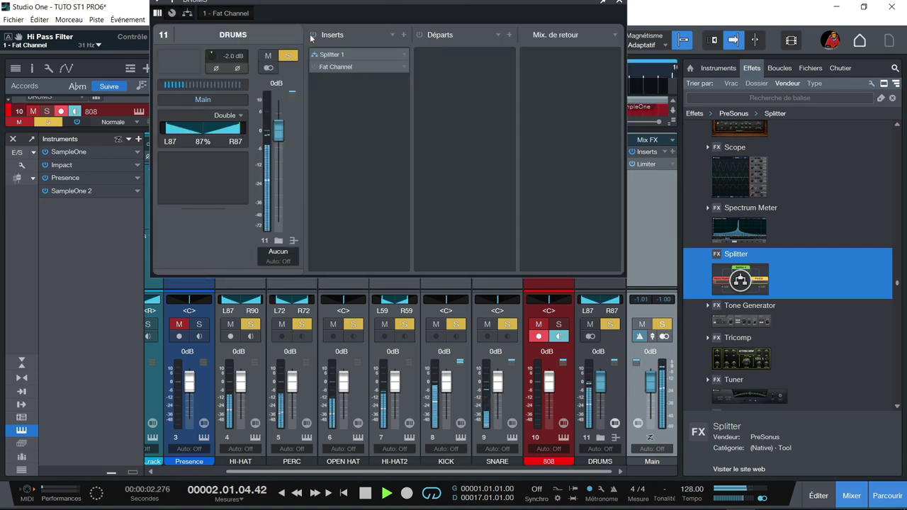
left_click(310, 34)
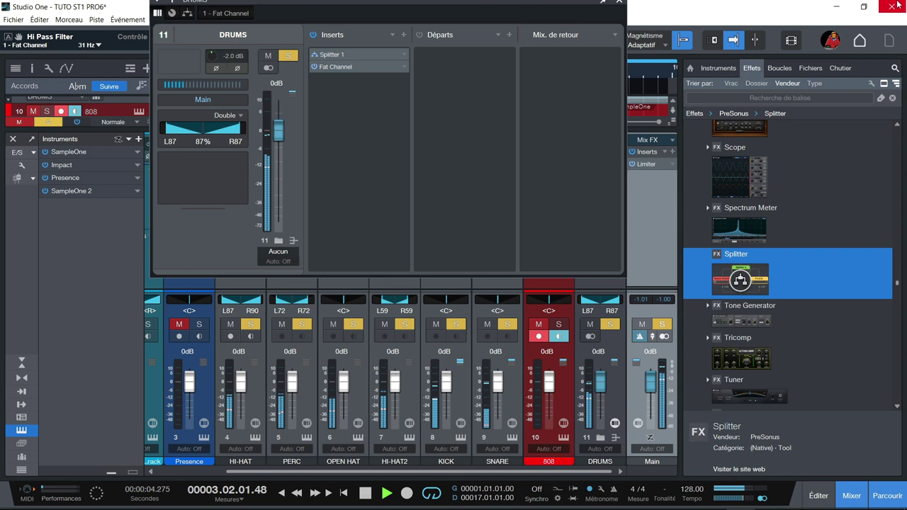
left_click(621, 2)
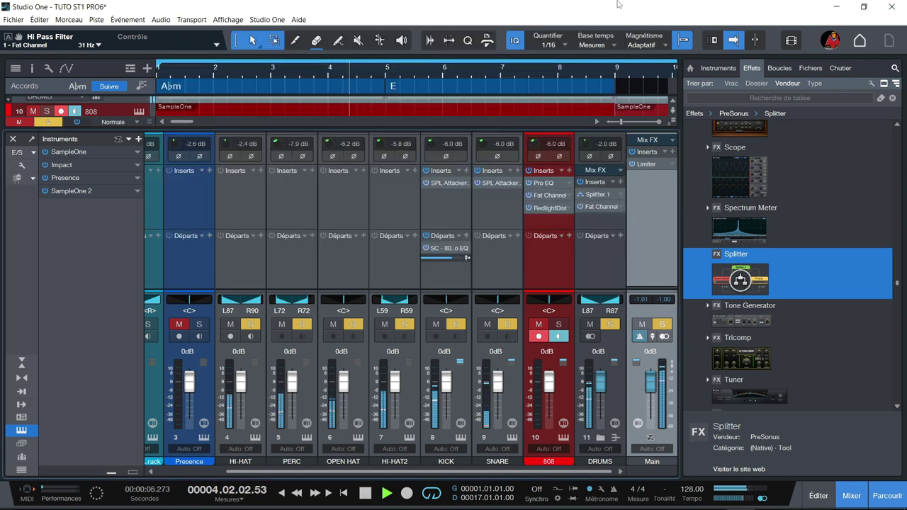
Step: Take the DRUMS bus out of solo, set the 808 channel's input gain to -8 dB, and stop playback
left_click(610, 324)
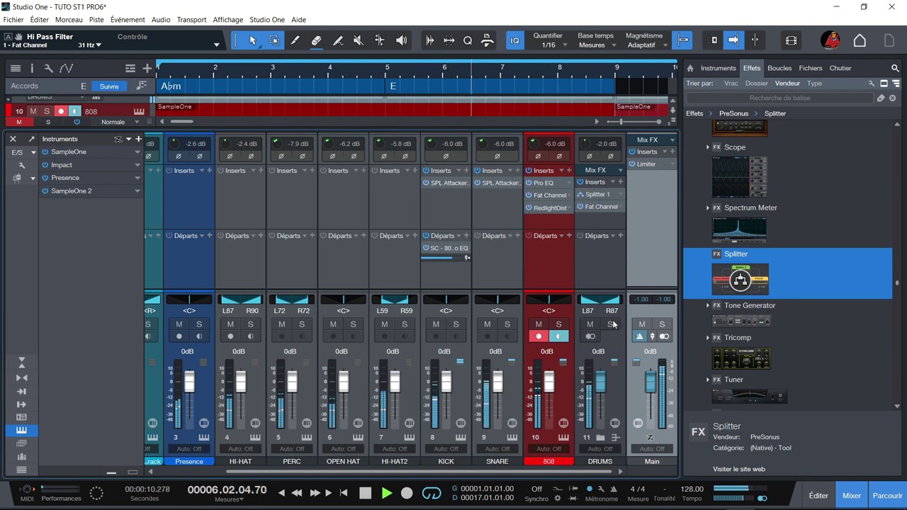
left_click(548, 145)
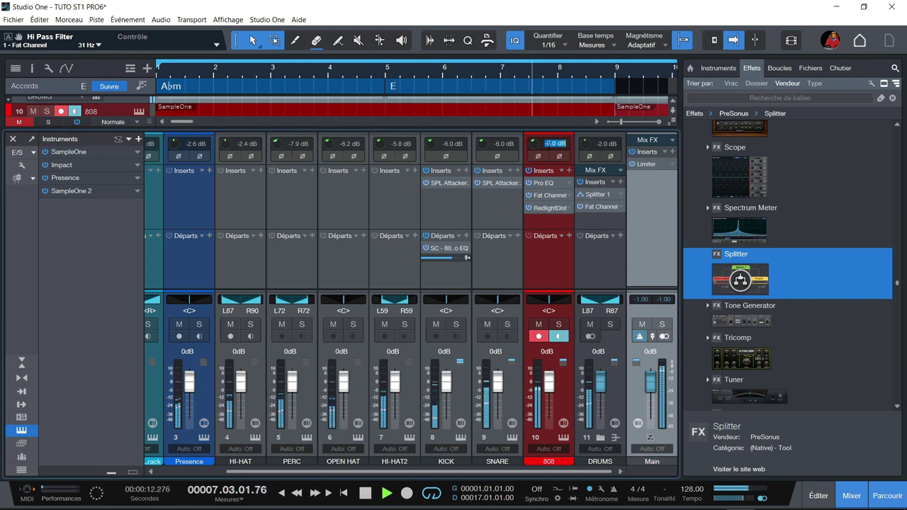
type("-8")
key("Return")
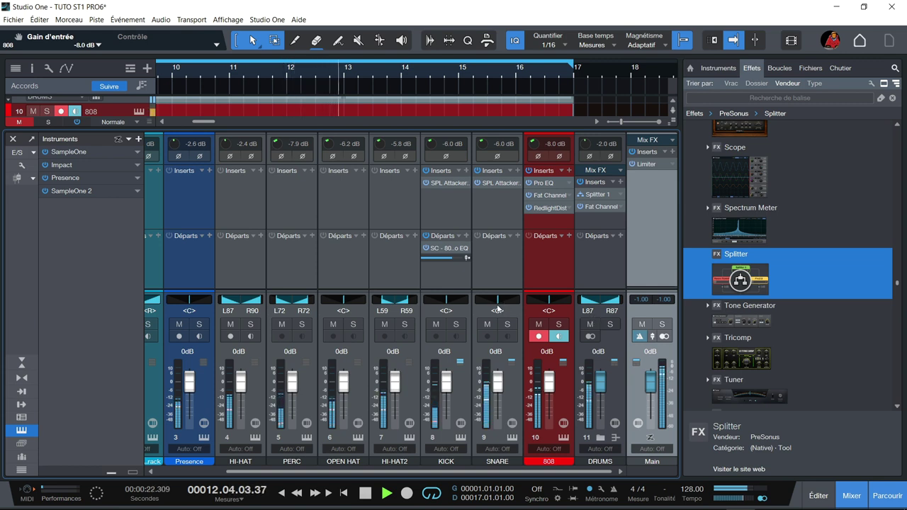
key("space")
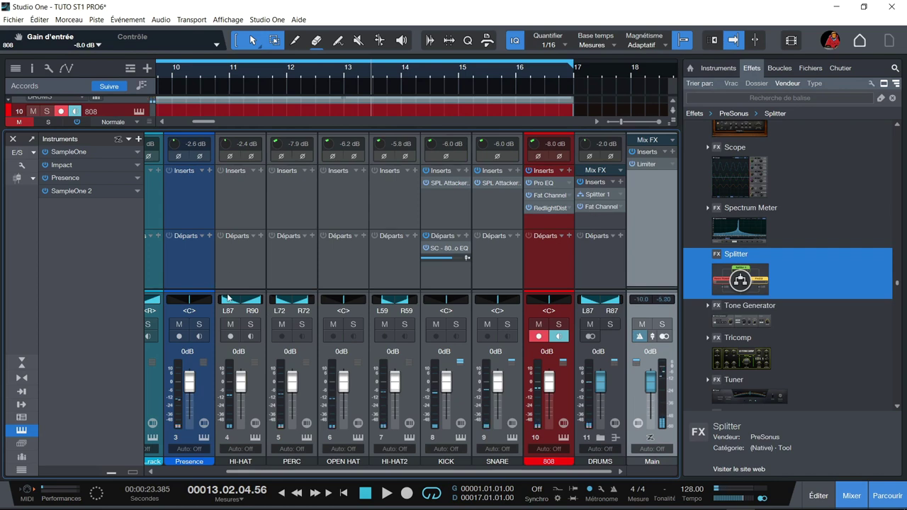
Step: Pack the SampleOne melody track and the Presence track into a folder named MELODIE and add a bus channel for it
left_click_drag(355, 471, 308, 471)
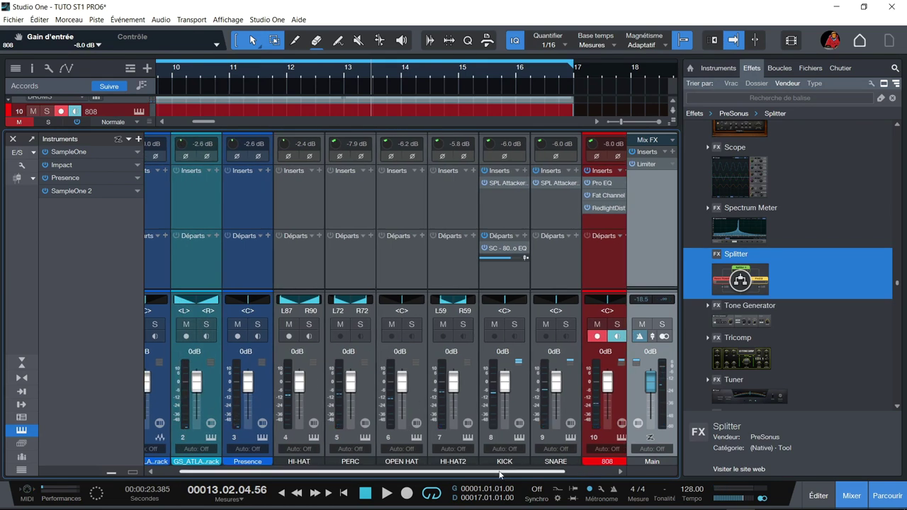
left_click_drag(319, 471, 365, 471)
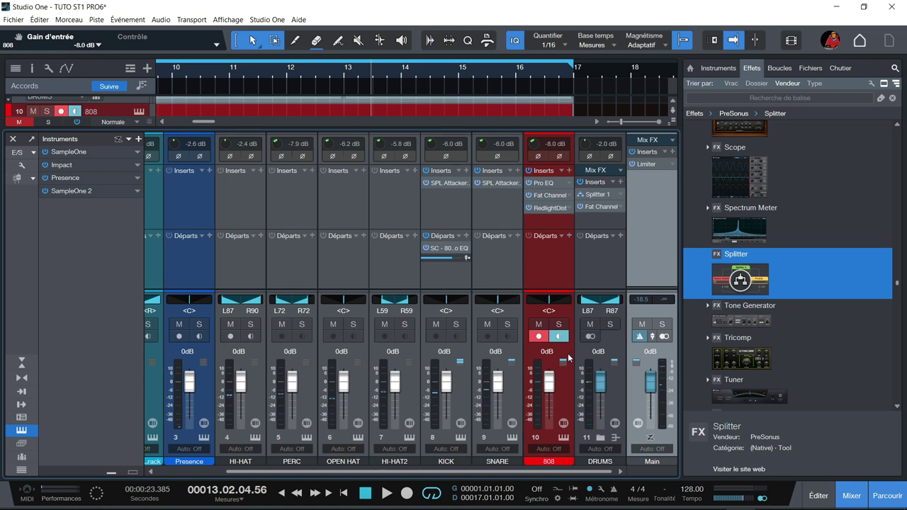
left_click_drag(565, 473, 451, 473)
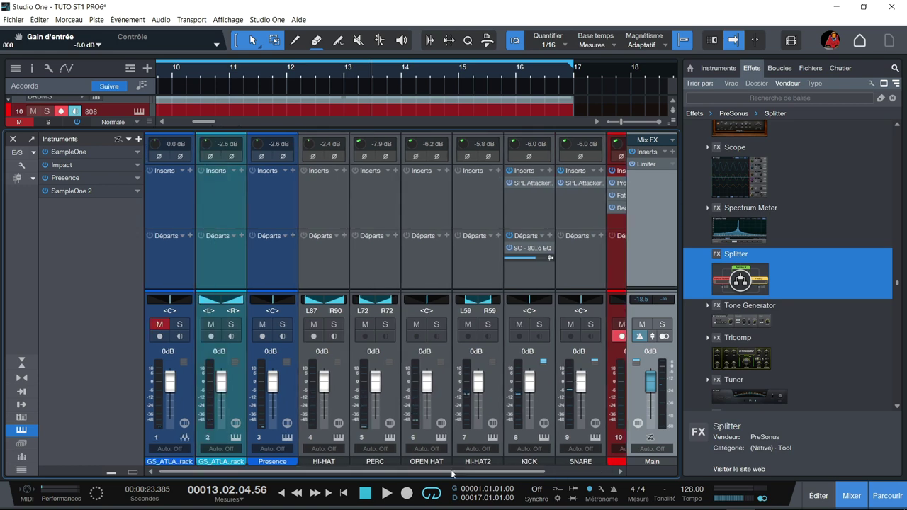
key("F3")
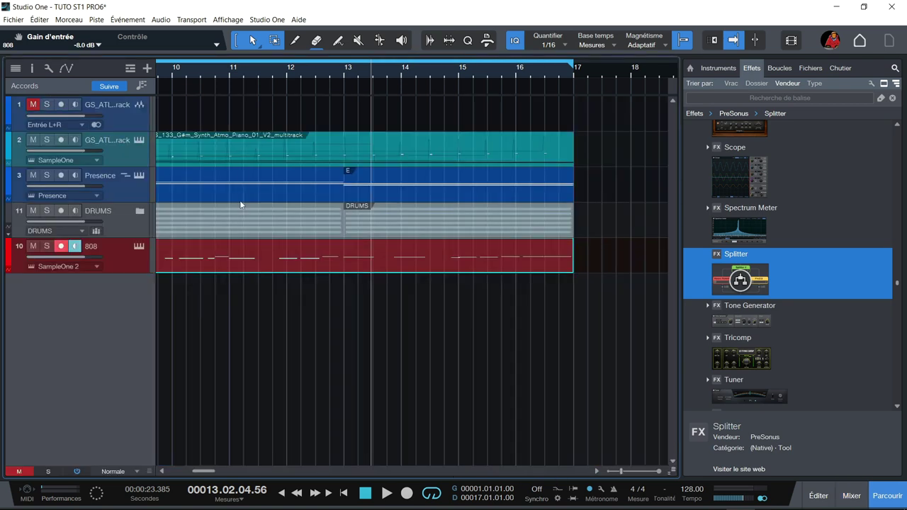
left_click(141, 158)
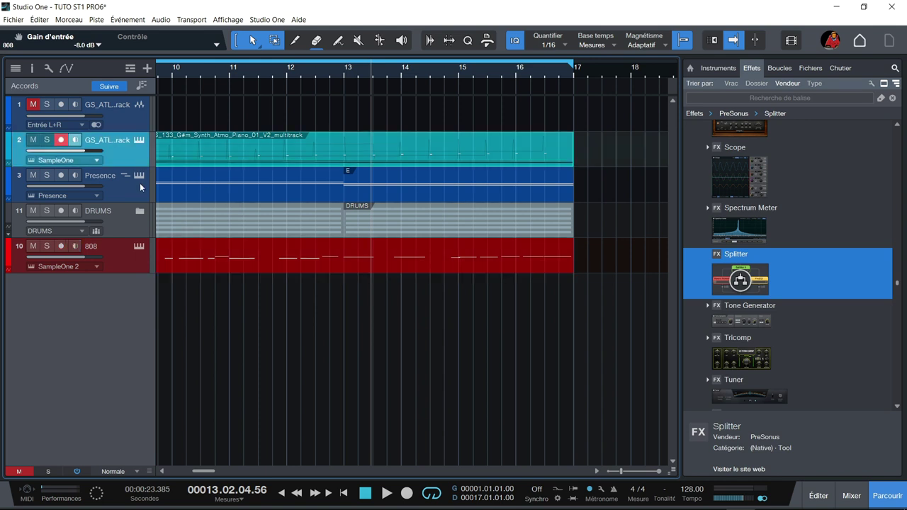
left_click(140, 183, "shift")
right_click(140, 183)
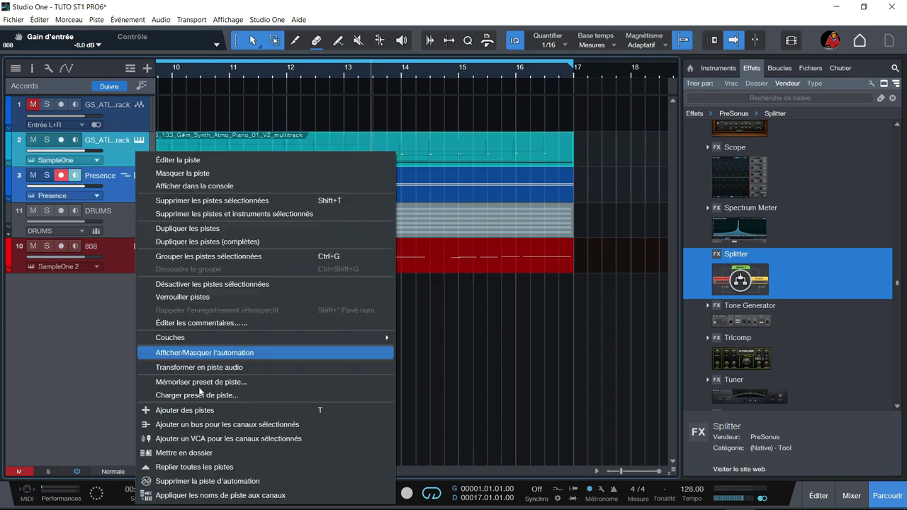
left_click(164, 453)
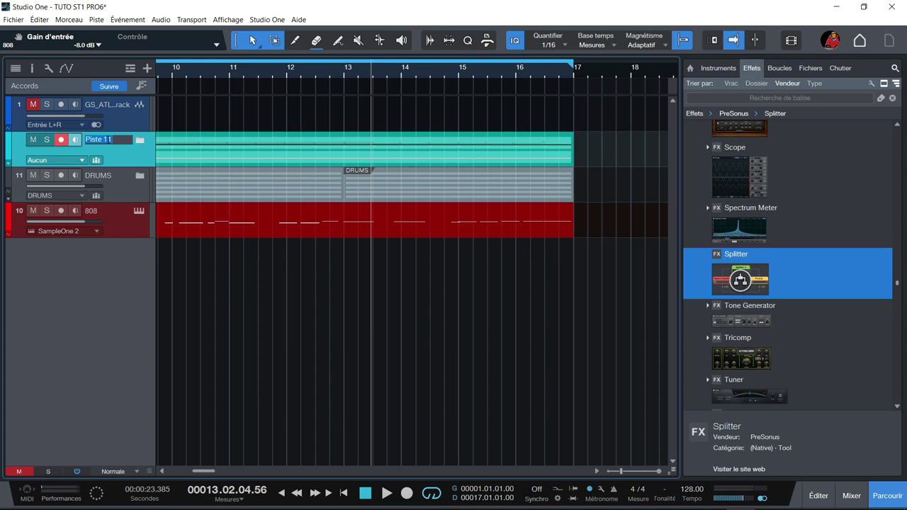
type("MELODIE")
left_click(56, 160)
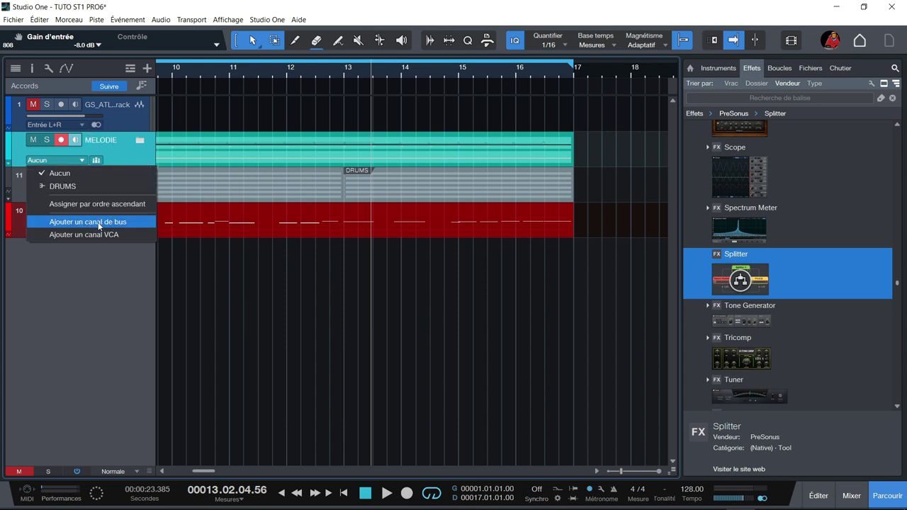
left_click(99, 224)
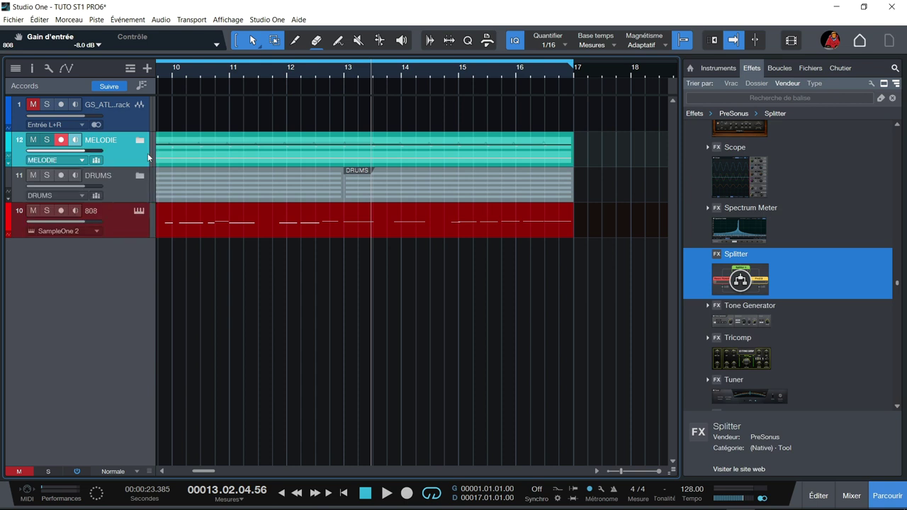
Step: Show the mixer, solo the MELODIE bus and play the song from the beginning
key("F3")
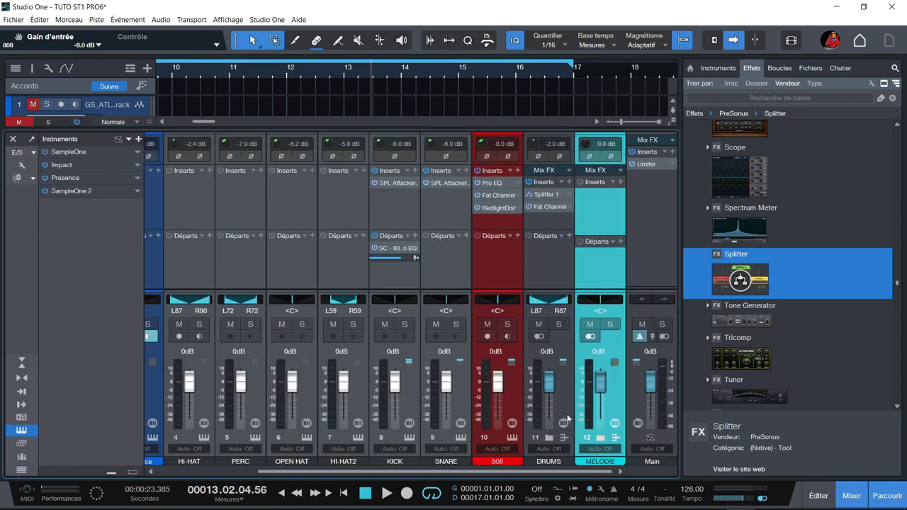
left_click(609, 324)
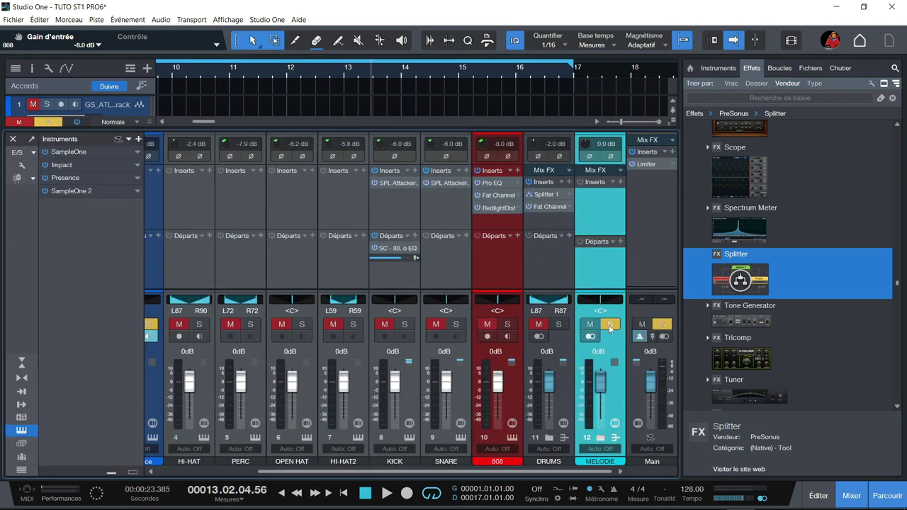
key("comma")
key("space")
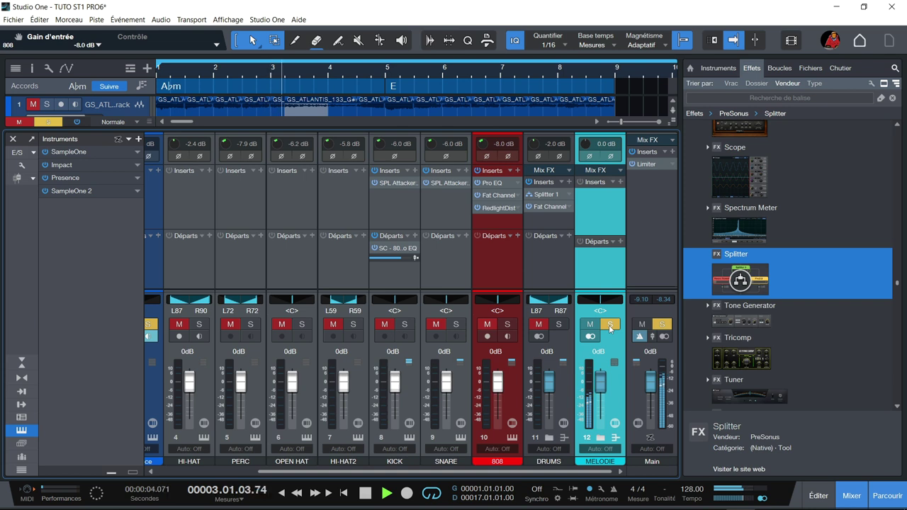
Step: Stop playback and insert bx_cleansweep V2 from Plugin Alliance on the SampleOne melody channel
key("space")
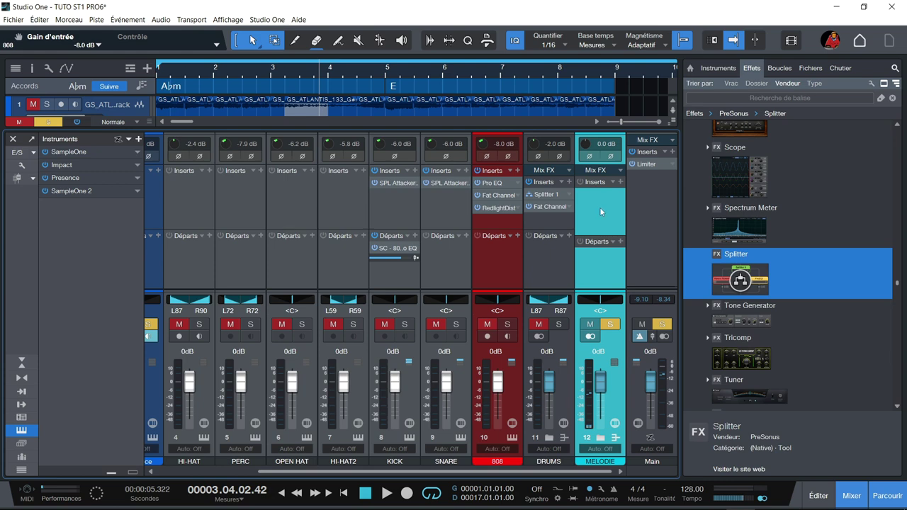
scroll(507, 470, "left", 3)
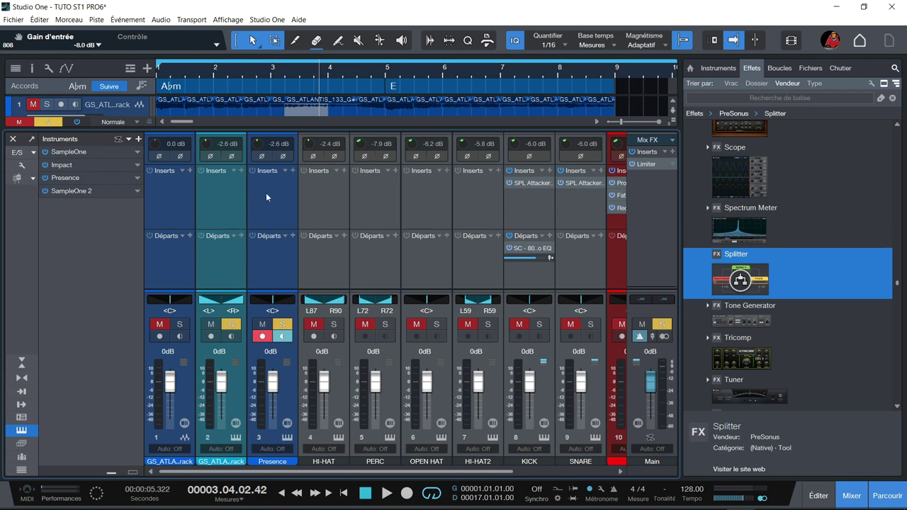
scroll(354, 471, "right", 3)
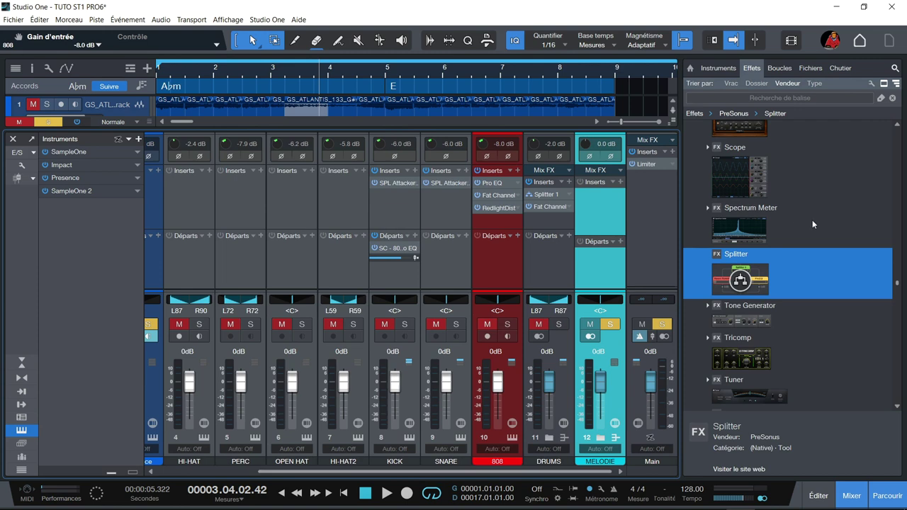
left_click_drag(898, 285, 887, 234)
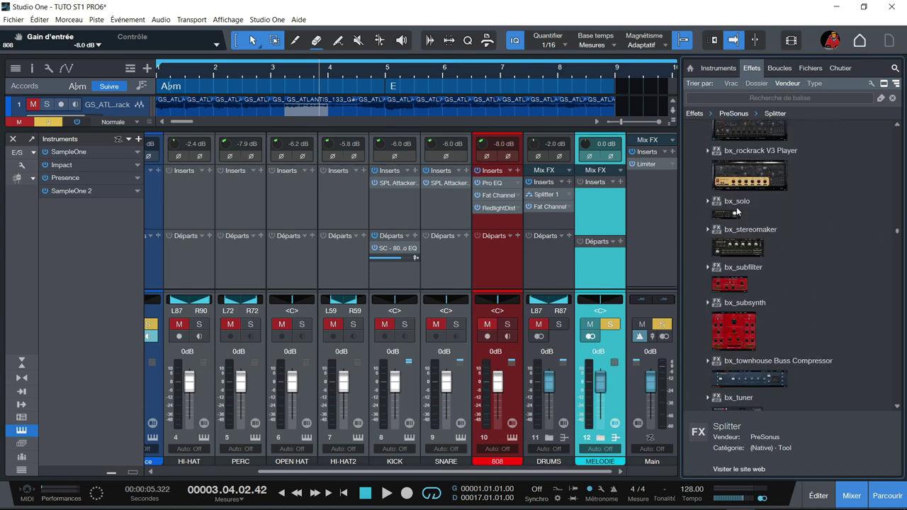
scroll(736, 212, "up", 10)
left_click_drag(735, 362, 740, 387)
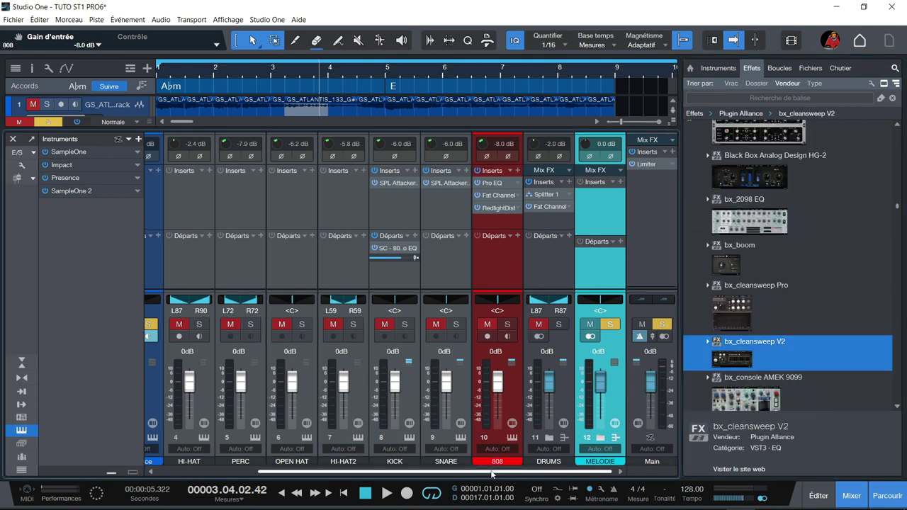
left_click_drag(496, 472, 367, 487)
left_click_drag(723, 360, 205, 184)
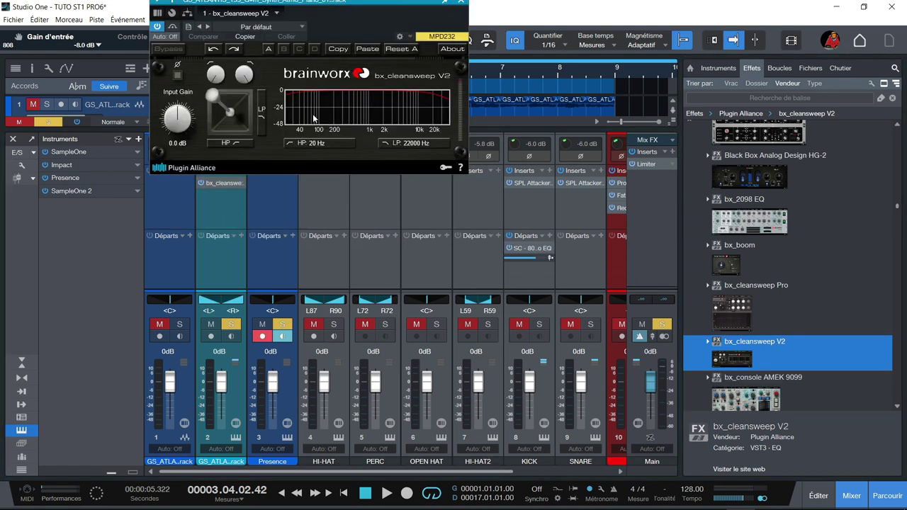
Step: Take Presence out of solo, play from the start, and set the SampleOne melody's bx_cleansweep V2 high-pass cutoff to 418 Hz
left_click(282, 324)
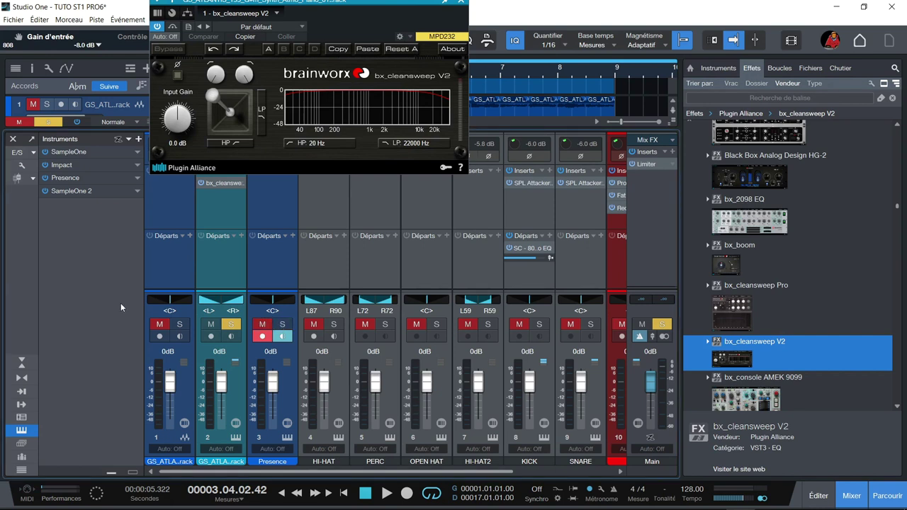
key("comma")
key("space")
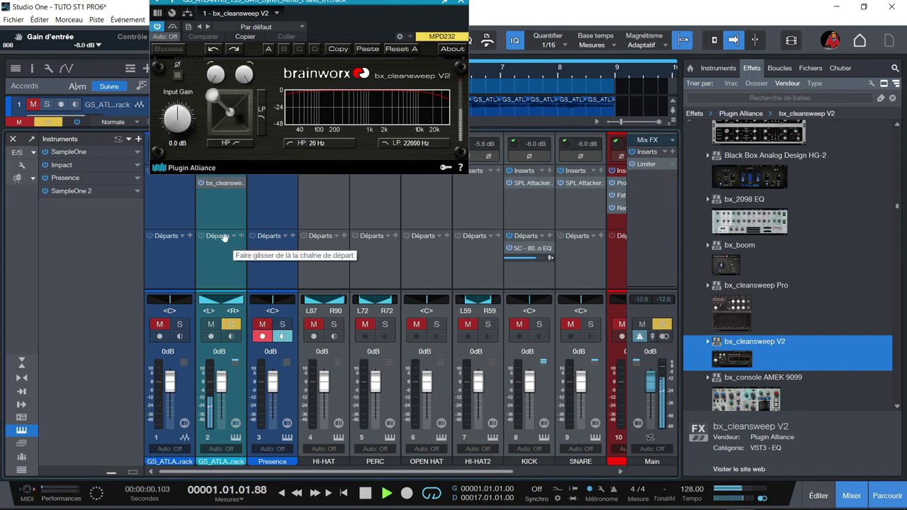
left_click_drag(219, 100, 234, 89)
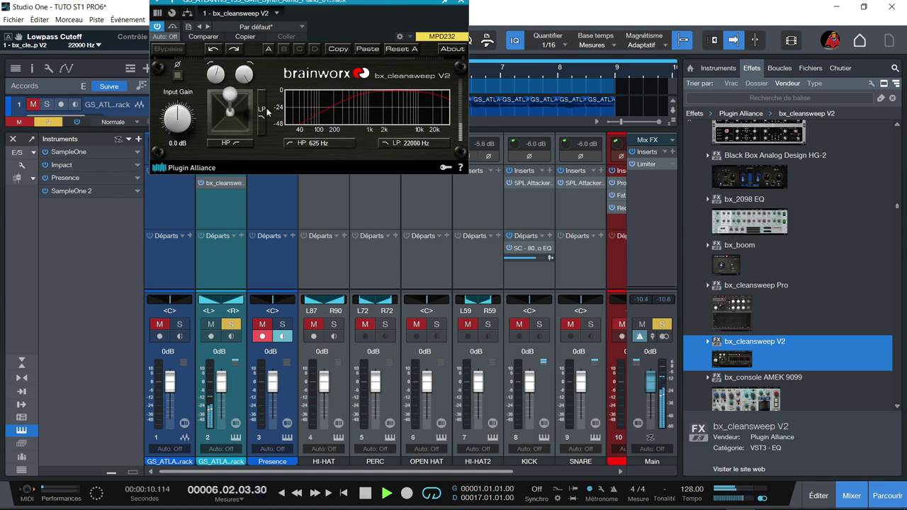
left_click_drag(229, 94, 230, 17)
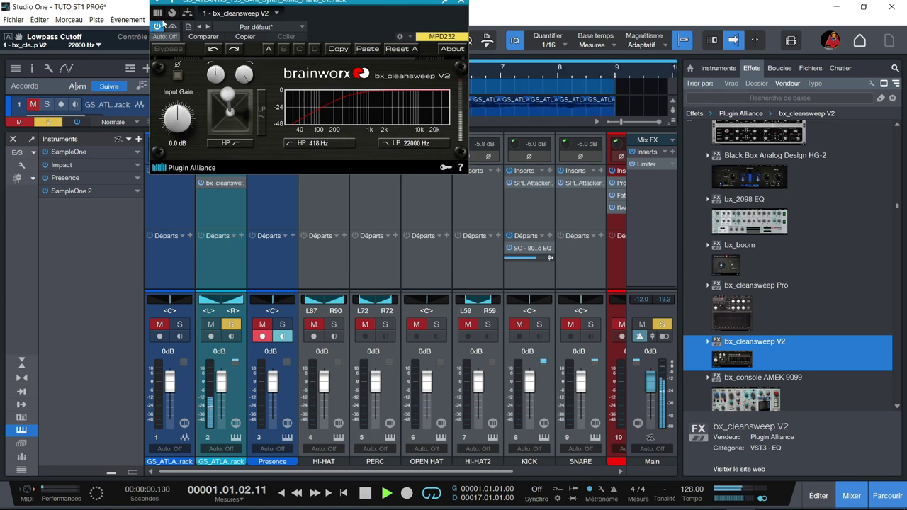
Step: Set the bx_cleansweep V2 input gain to +1.0 dB, compare the filter bypassed and active, and close its window
left_click(157, 27)
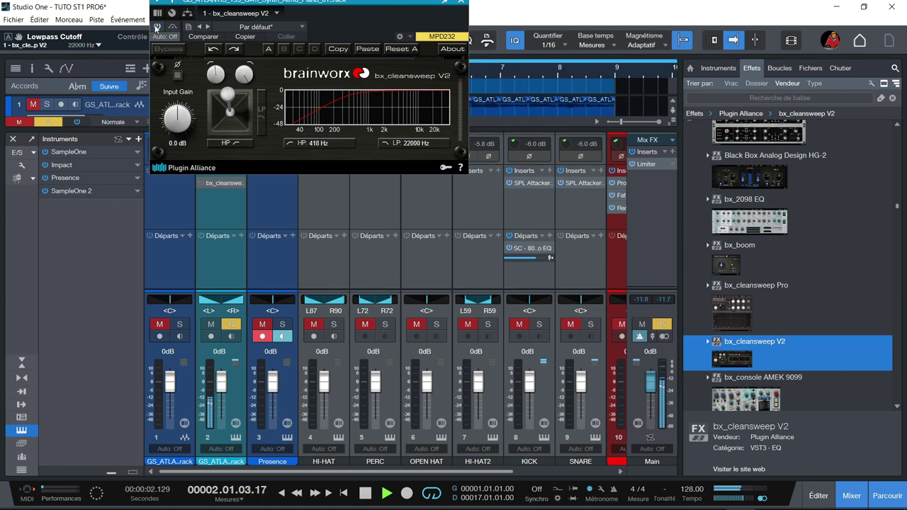
left_click(157, 27)
left_click_drag(167, 130, 169, 131)
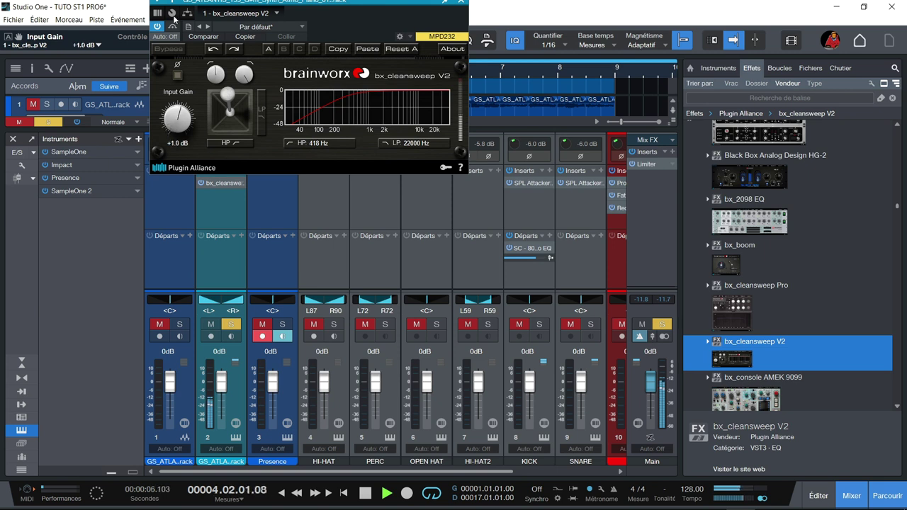
left_click(156, 28)
left_click(156, 27)
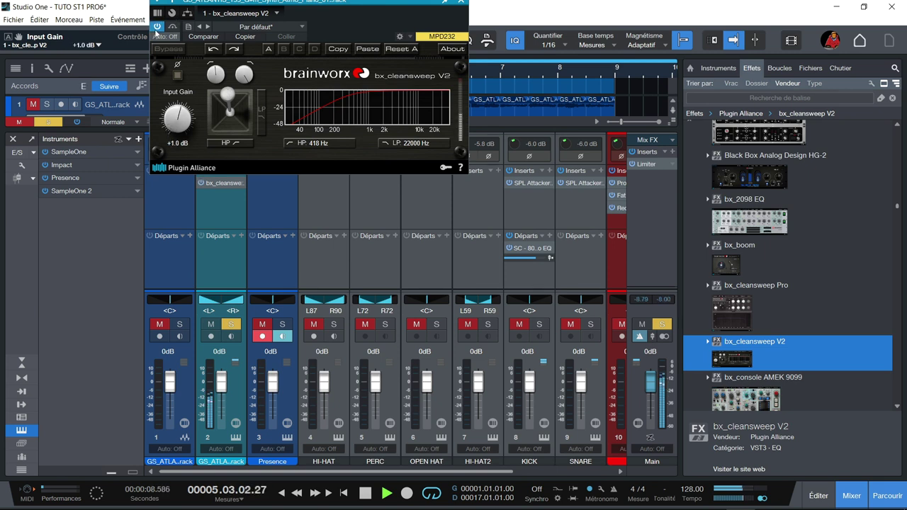
left_click(460, 2)
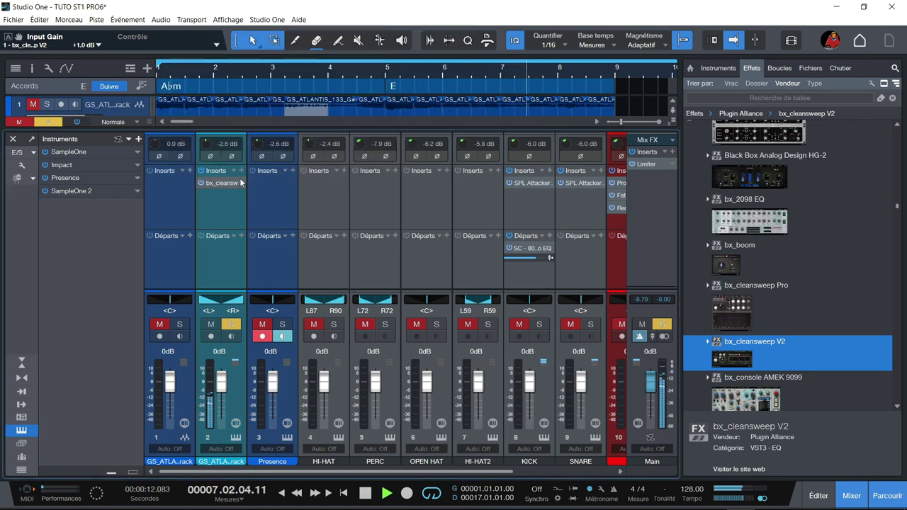
Step: Copy the bx_cleansweep V2 insert to the Presence channel, solo only Presence, and set the high-pass cutoff to 469 Hz
left_click_drag(241, 183, 261, 181)
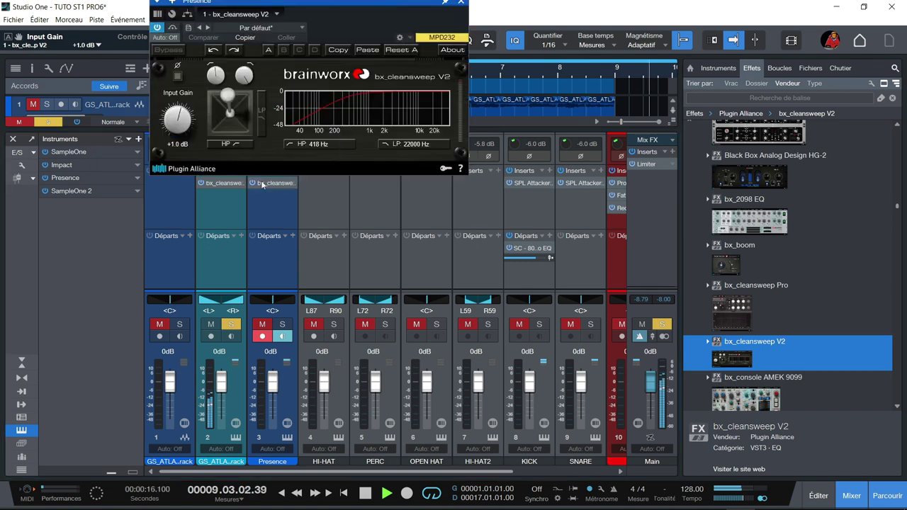
left_click(282, 325)
left_click(232, 324)
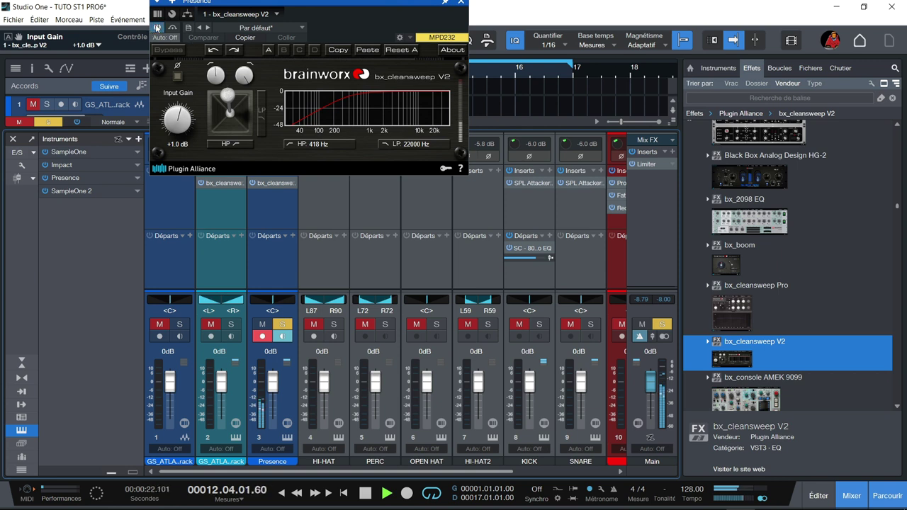
left_click(157, 27)
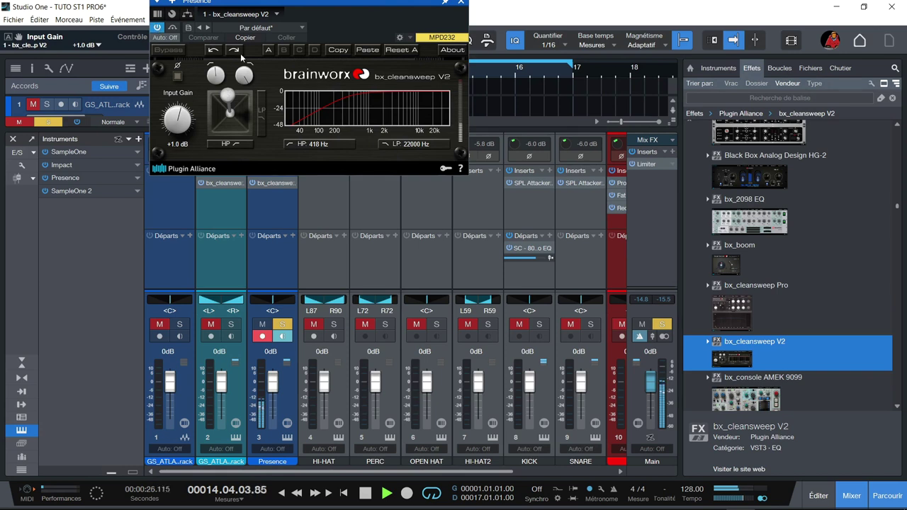
mouse_move(228, 93)
left_mouse_down()
mouse_move(235, 69)
mouse_move(230, 76)
left_mouse_up()
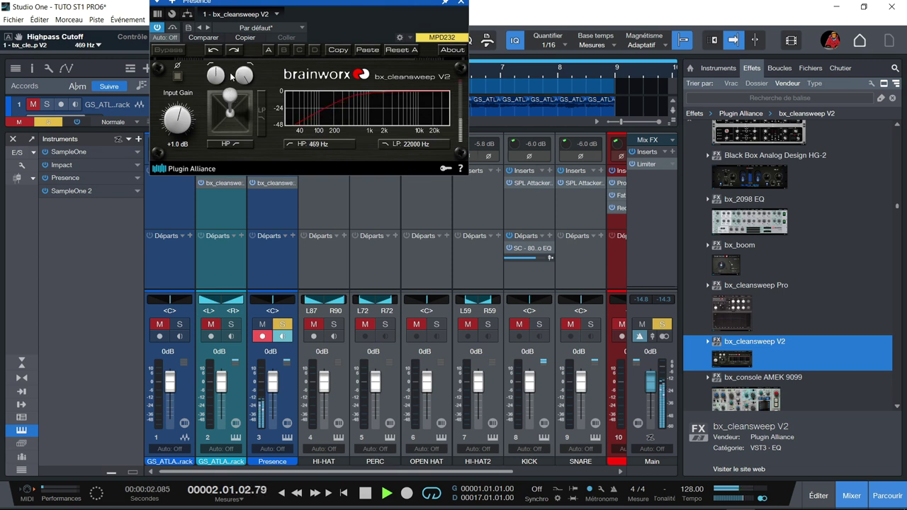
left_click(157, 29)
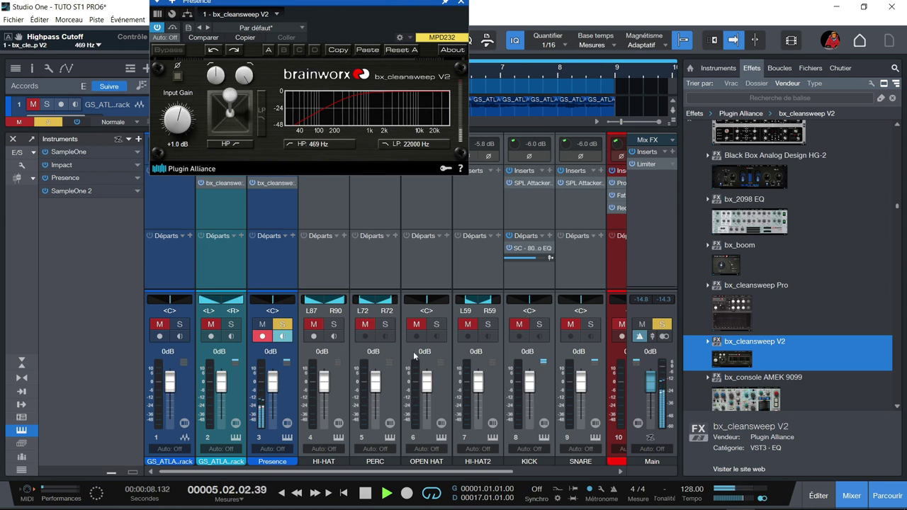
Step: Solo HI-HAT, insert bx_cleansweep V2 on it with a 4148 Hz high-pass and +3.8 dB input gain, and stop playback
left_click(334, 325)
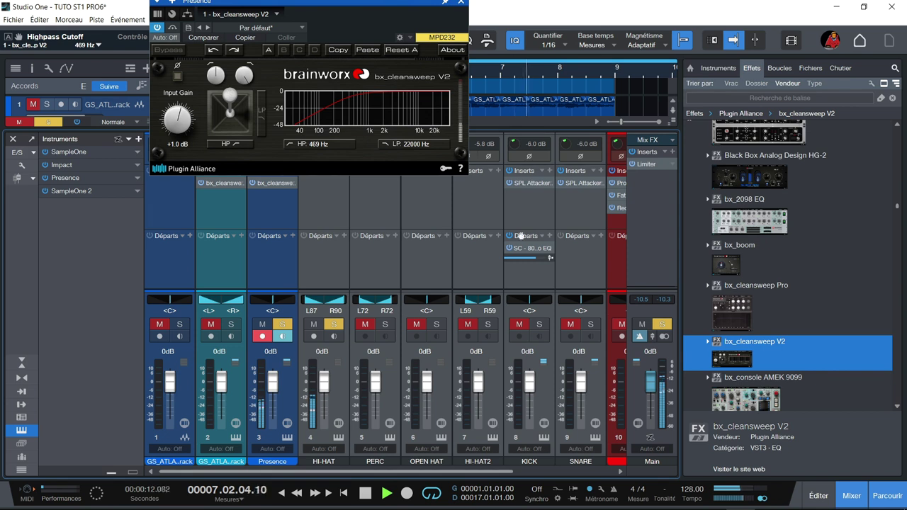
left_click_drag(741, 356, 328, 193)
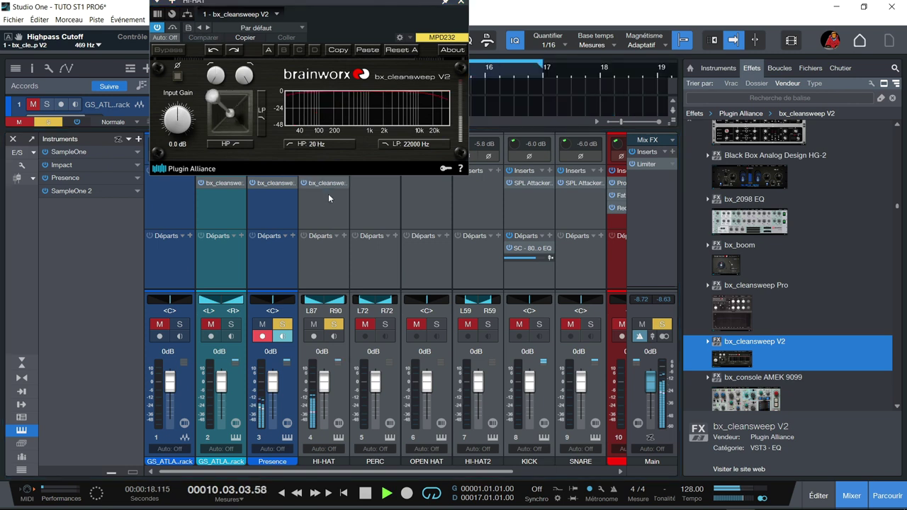
left_click_drag(217, 100, 249, 35)
left_click_drag(184, 121, 187, 112)
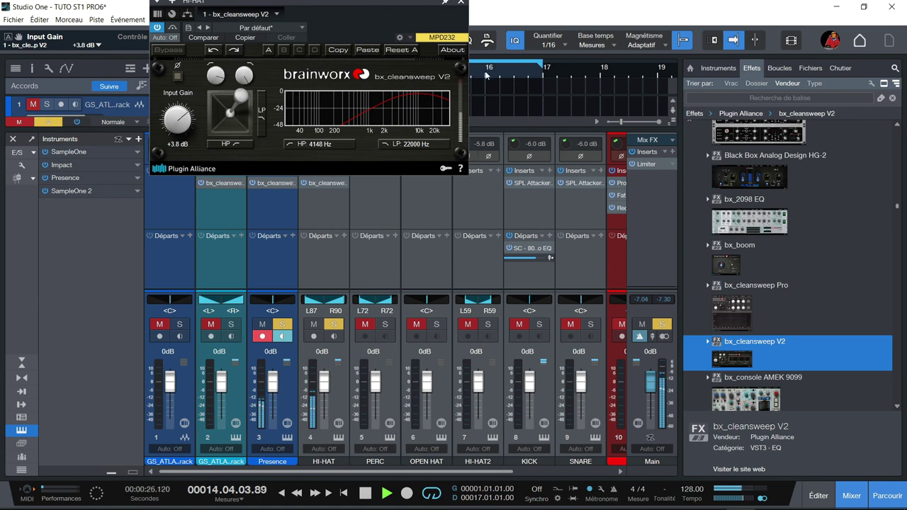
key("space")
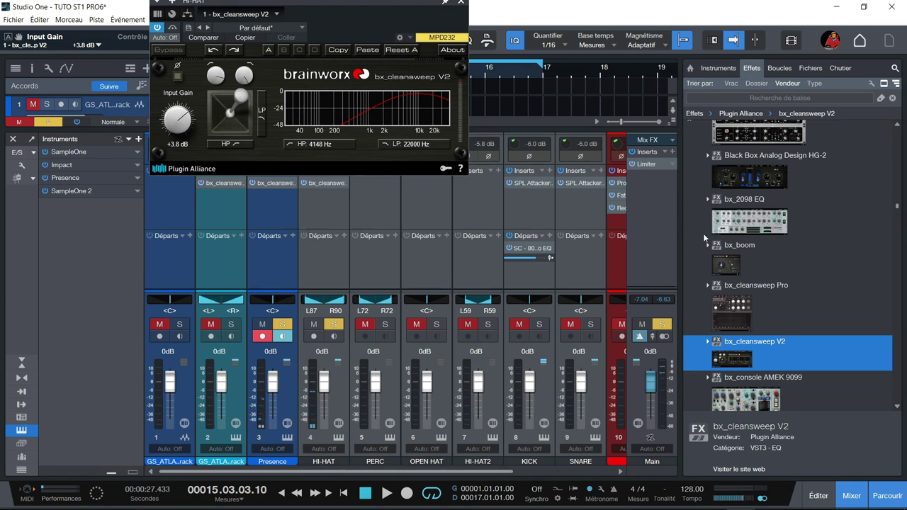
Step: Insert DD AutoPan from Dead Duck Software after bx_cleansweep V2 on the HI-HAT channel
left_click_drag(897, 209, 904, 126)
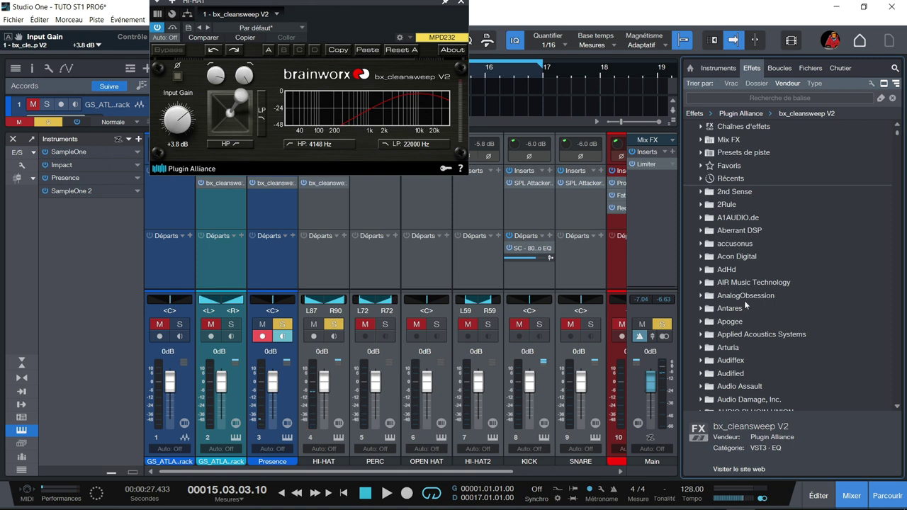
scroll(744, 301, "down", 8)
scroll(745, 304, "down", 2)
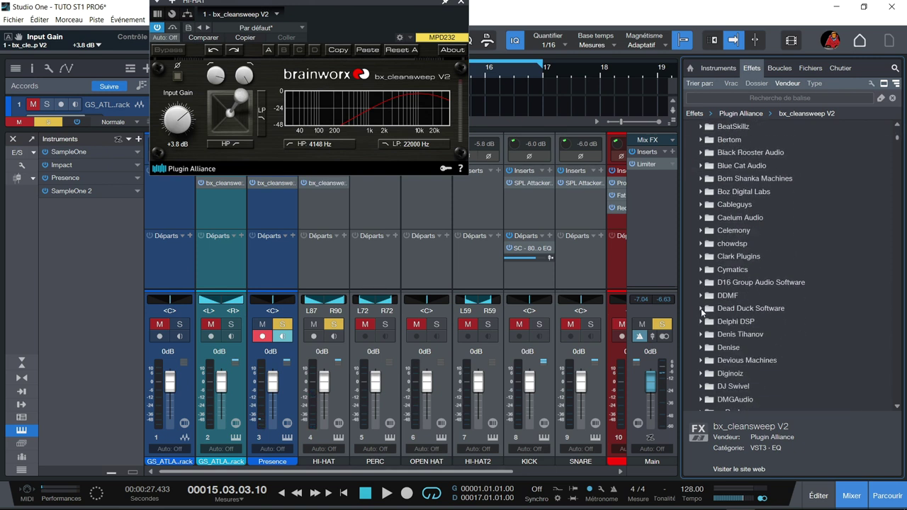
left_click(702, 310)
scroll(723, 306, "down", 2)
left_click(724, 305)
left_click_drag(724, 304, 320, 197)
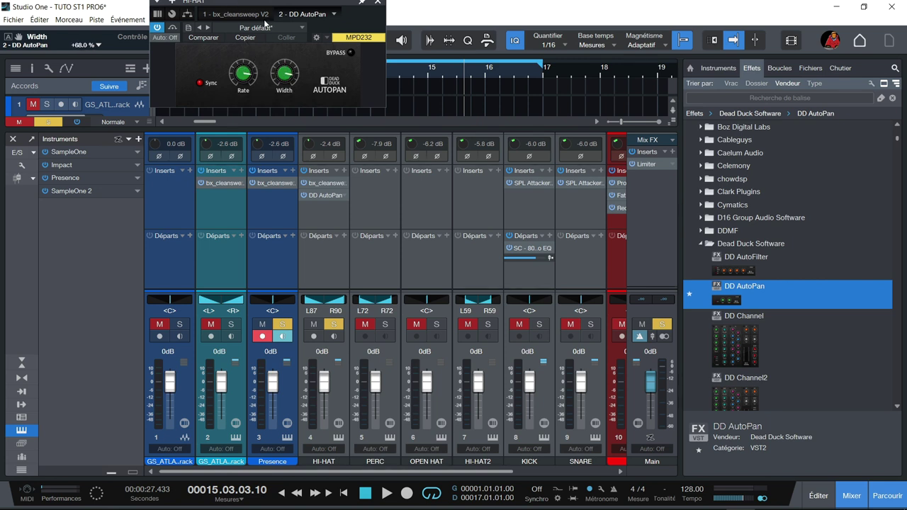
Step: Play HI-HAT alone in solo, widen its dual pan fully to both sides, and set the AutoPan Width to 92%
key("space")
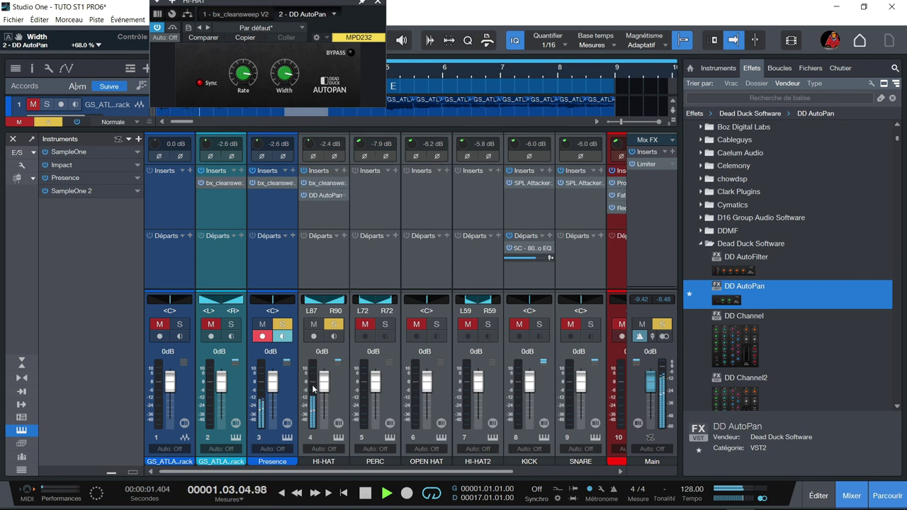
left_click(281, 323)
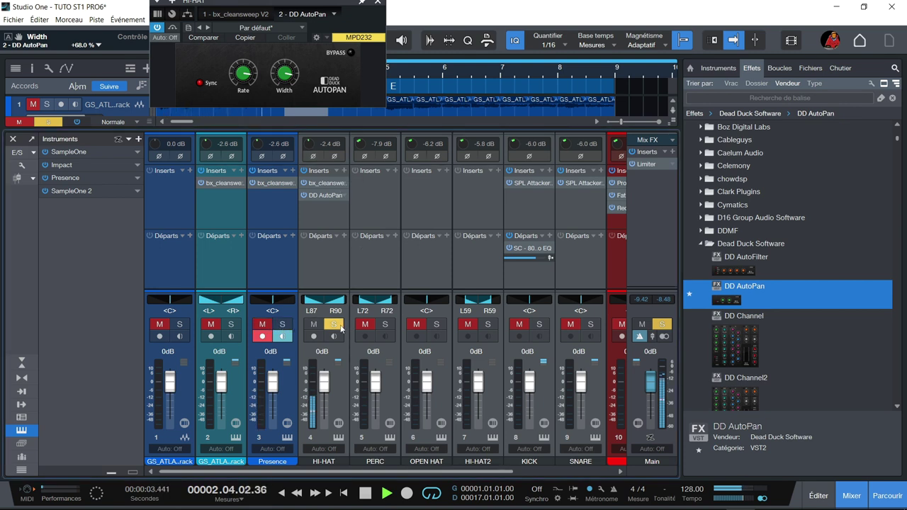
left_click_drag(326, 302, 319, 277)
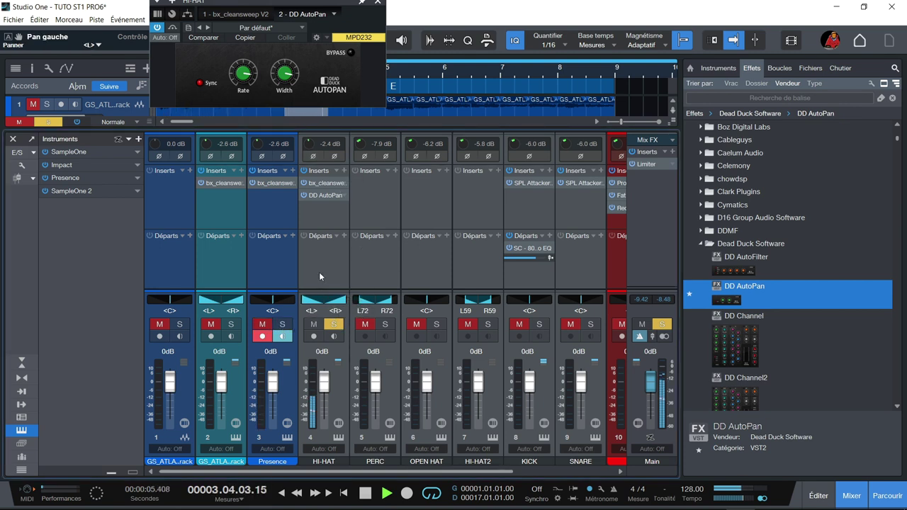
left_click_drag(286, 76, 285, 70)
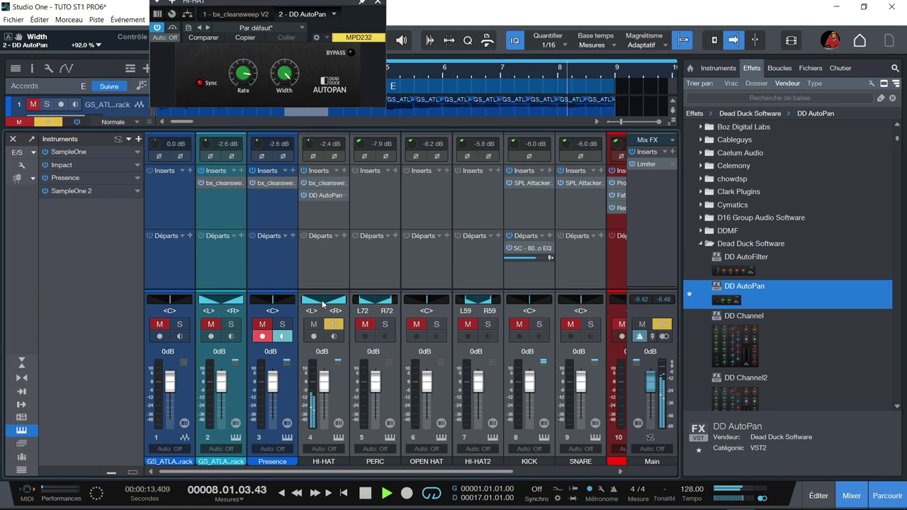
Step: Switch the HI-HAT channel's panner mode to Balance and raise the AutoPan Width to 100%
left_click(322, 303)
left_click(377, 287)
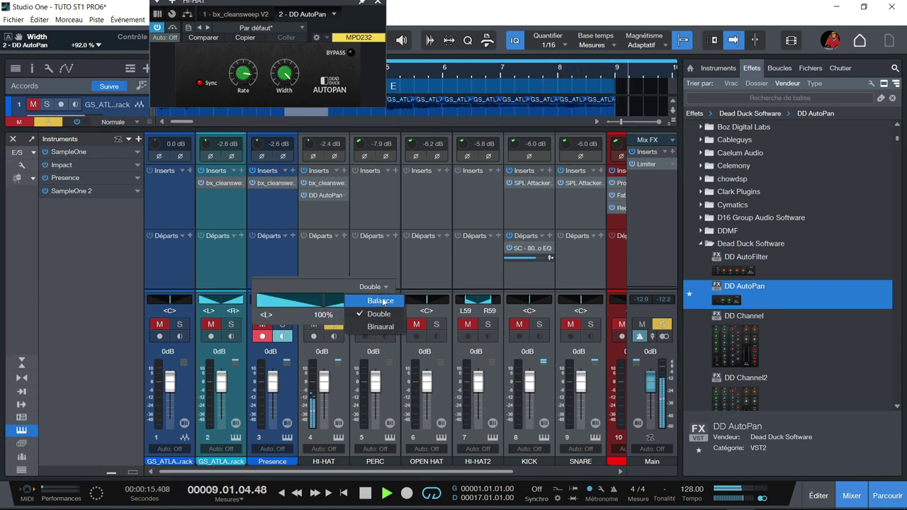
left_click(378, 301)
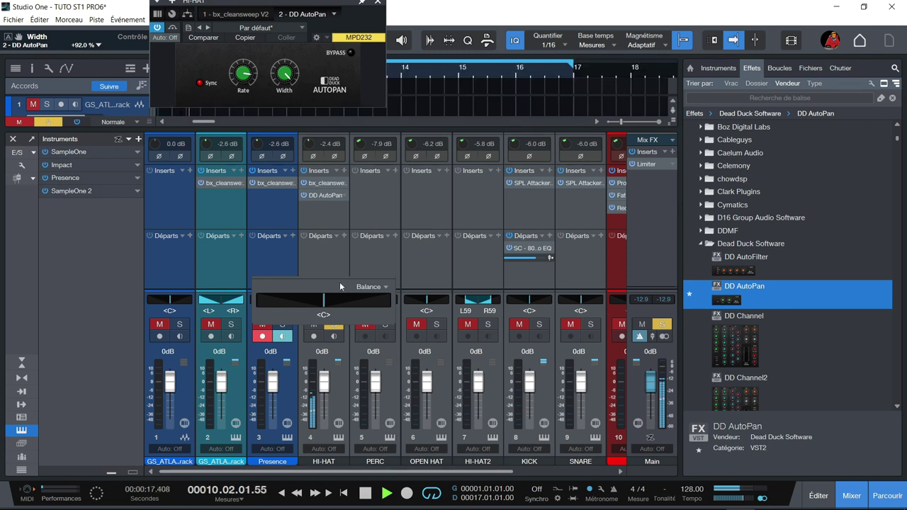
left_click(374, 300)
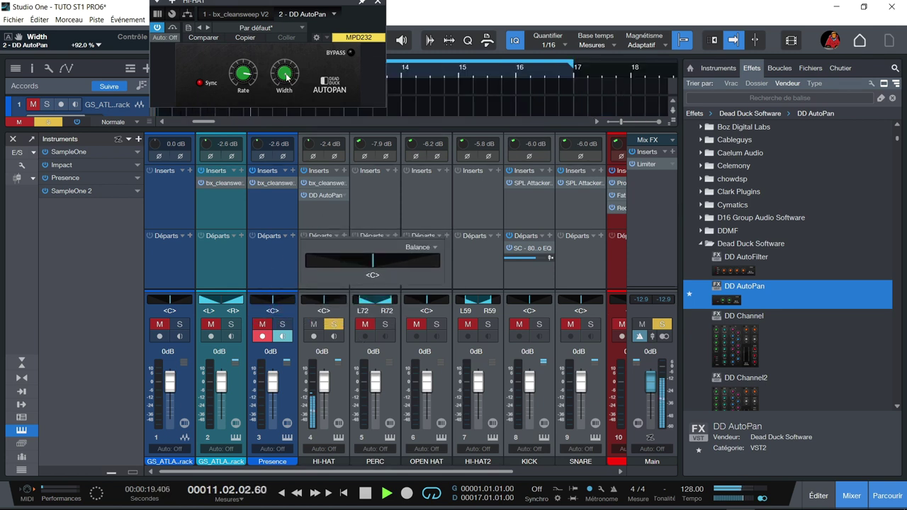
left_click_drag(286, 78, 281, 21)
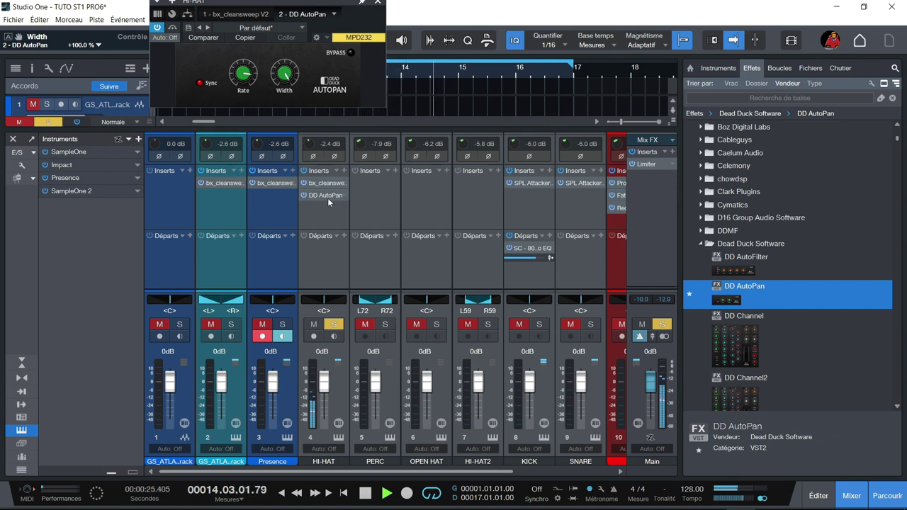
Step: Switch the HI-HAT channel's panner mode to Double and narrow its pan to L80 and R82
left_click(326, 304)
left_click(365, 287)
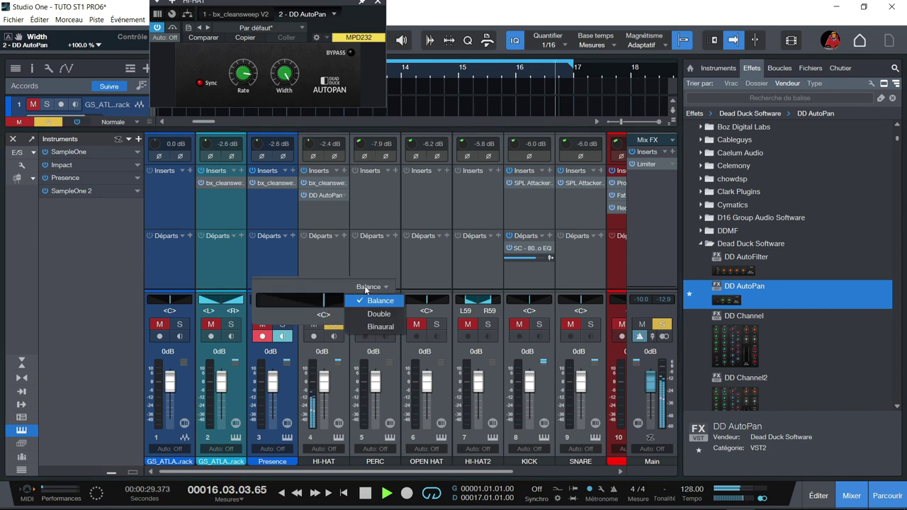
left_click(370, 314)
left_click_drag(322, 306, 320, 325)
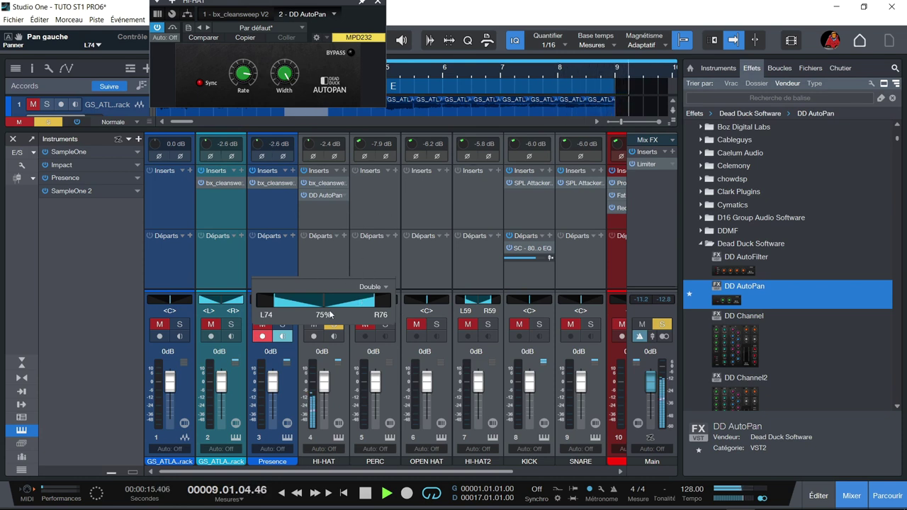
left_click_drag(331, 313, 328, 296)
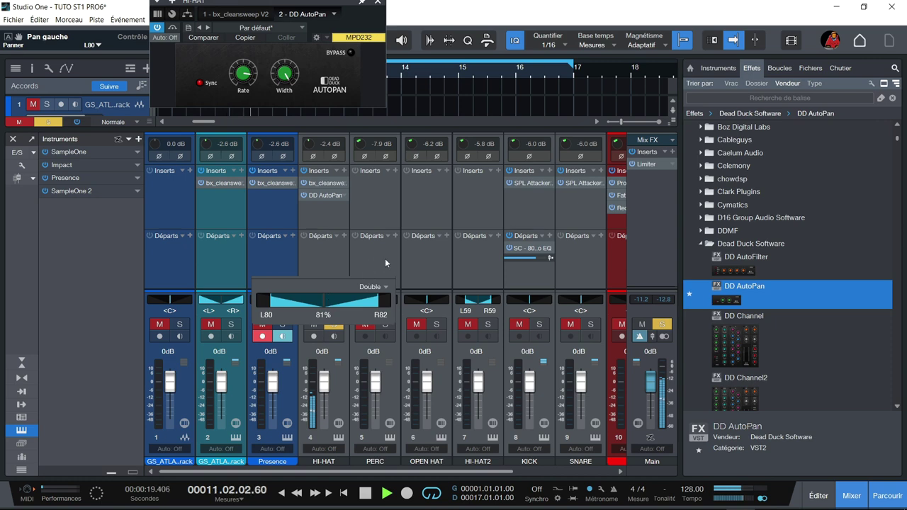
double_click(414, 259)
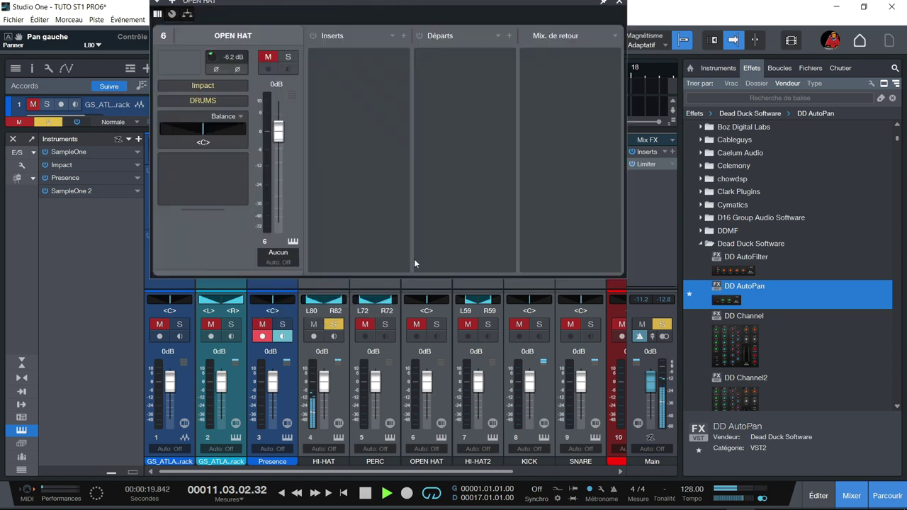
left_click(618, 4)
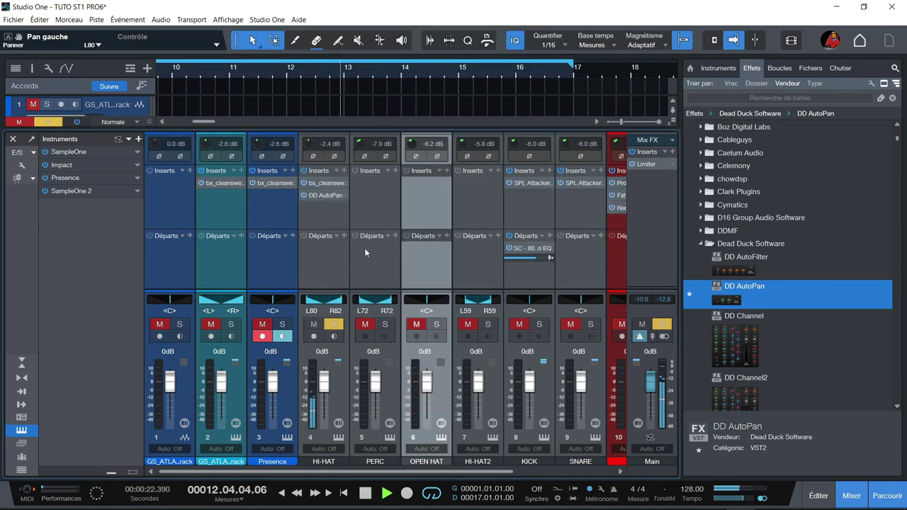
Step: Add PERC and OPEN HAT to the solo and lower PERC's input gain to -8.6 dB
left_click(386, 325)
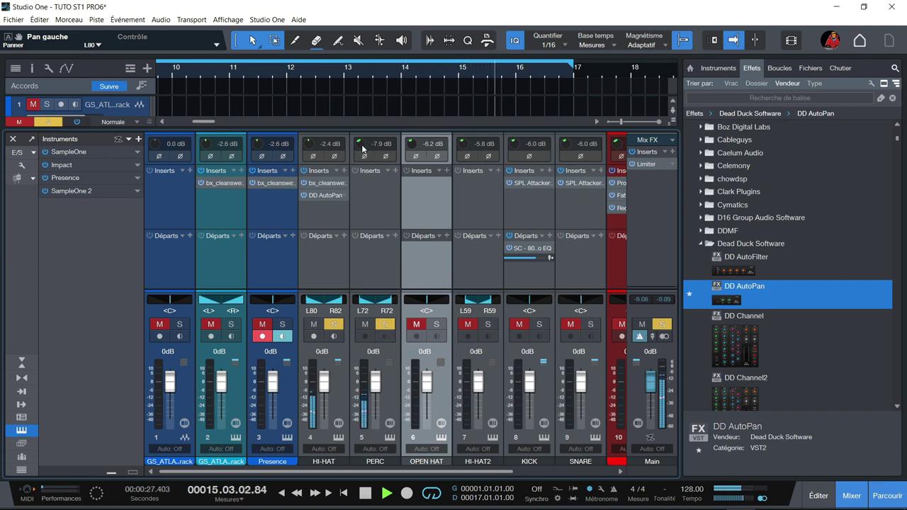
left_click(438, 325)
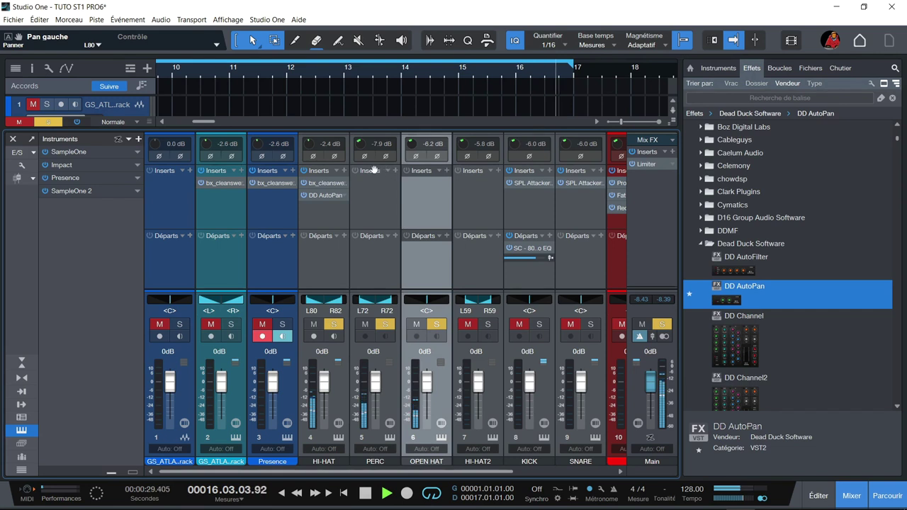
left_click_drag(359, 149, 359, 148)
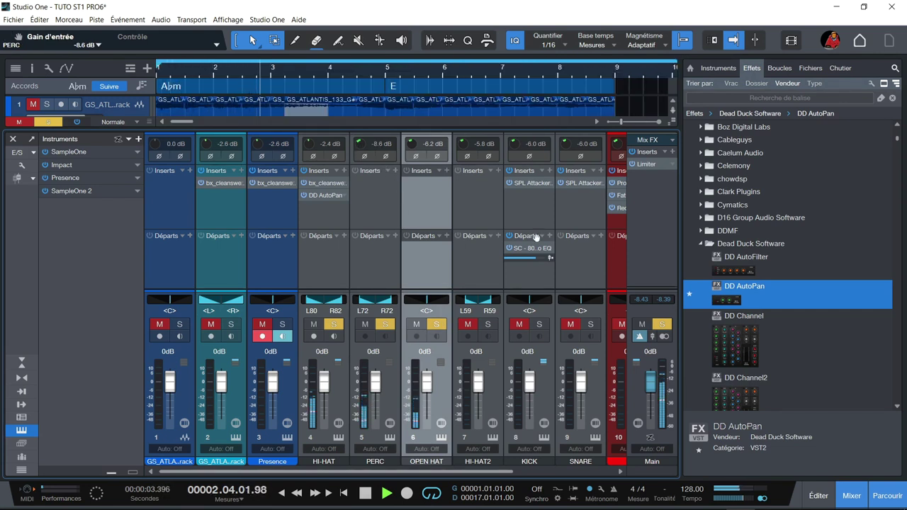
Step: Find Analog Delay in the PreSonus effects and insert it on the OPEN HAT channel
mouse_move(744, 290)
left_mouse_down()
mouse_move(576, 167)
mouse_move(420, 226)
mouse_move(417, 189)
mouse_move(809, 287)
mouse_move(744, 285)
left_mouse_up()
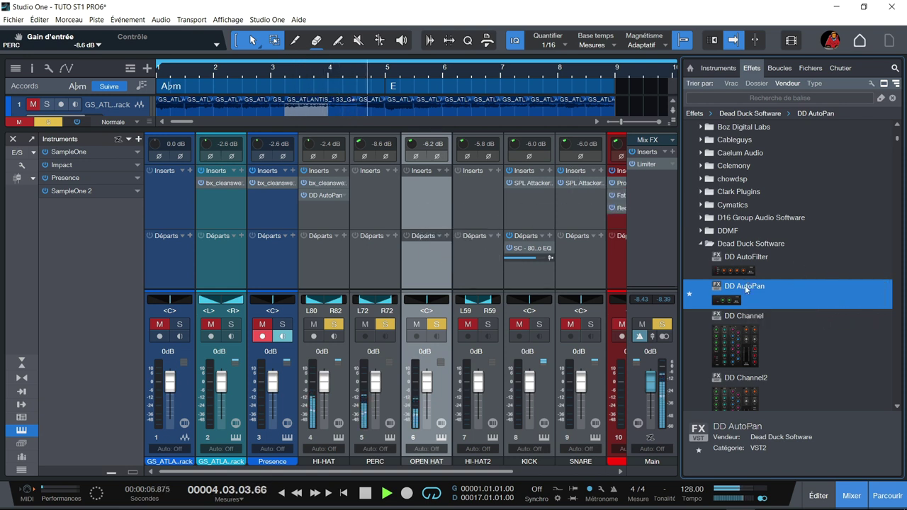
left_click(701, 243)
scroll(844, 292, "down", 7)
scroll(844, 291, "down", 2)
scroll(901, 145, "down", 7)
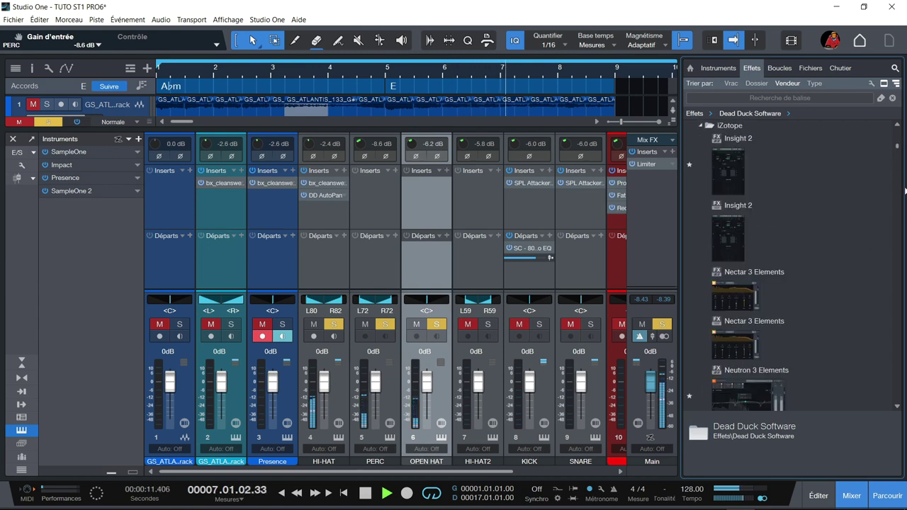
left_click(698, 125)
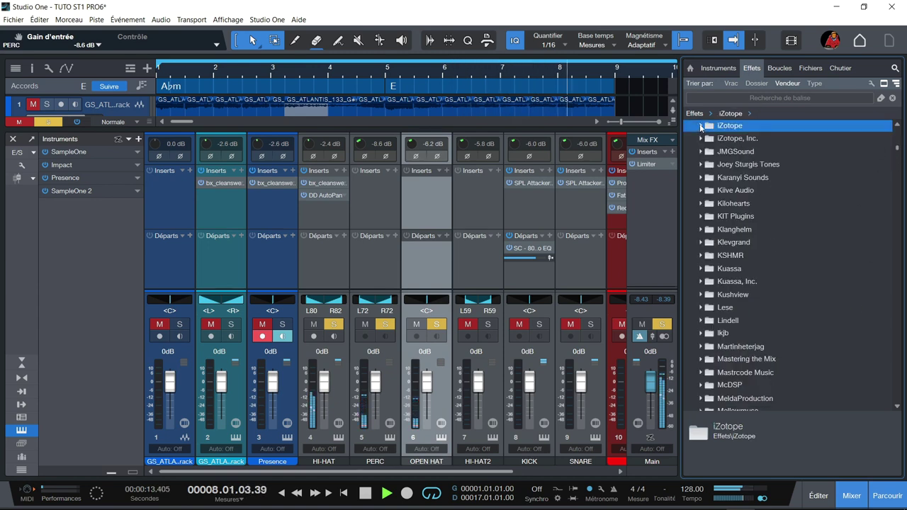
left_click_drag(898, 127, 905, 241)
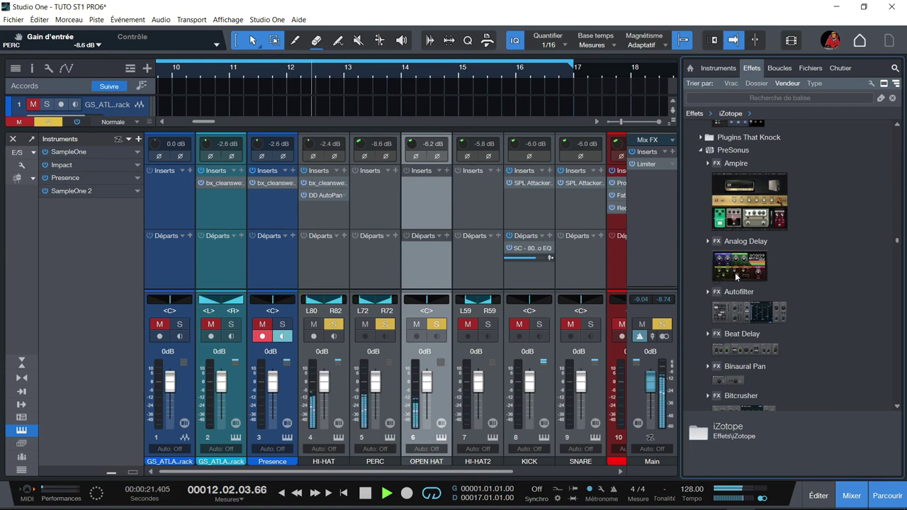
left_click_drag(739, 273, 418, 187)
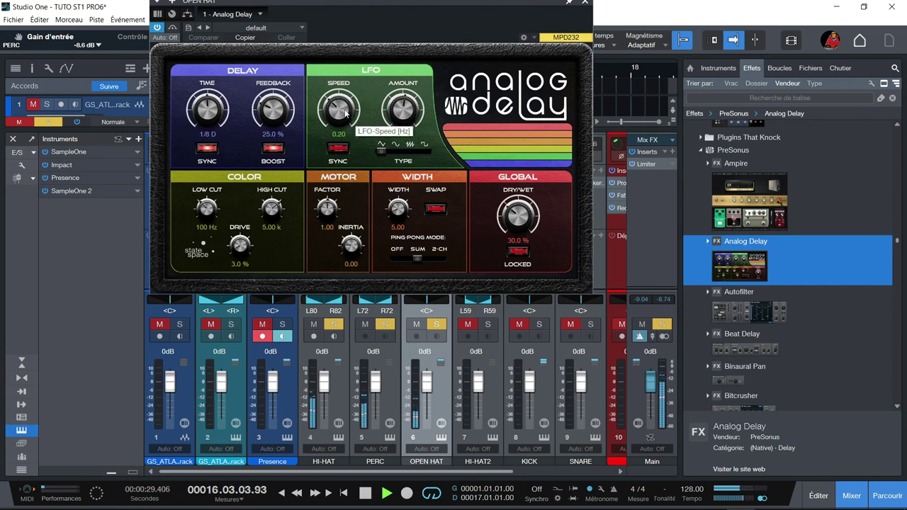
Step: Set Analog Delay's time to 1/4 and feedback to 31.5%, with the LFO unsynced at speed 0.27
left_click(339, 151)
left_click(339, 150)
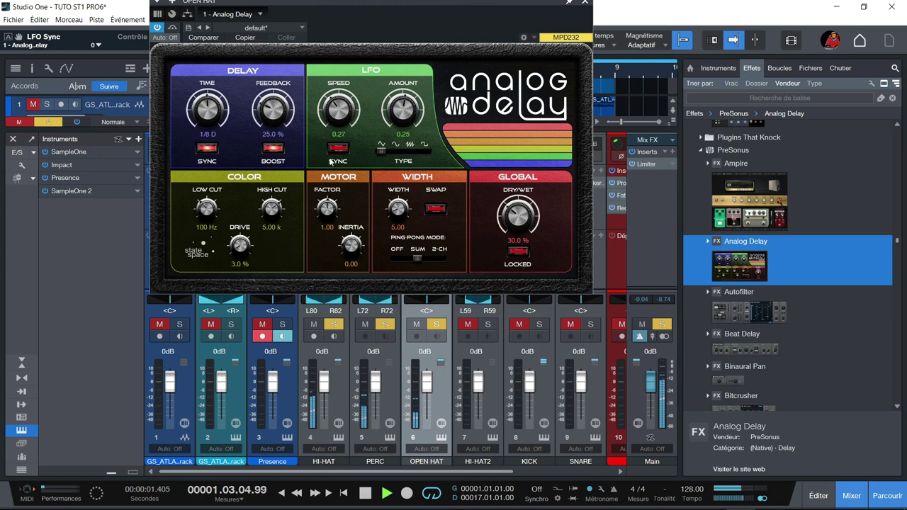
mouse_move(208, 108)
left_mouse_down()
mouse_move(207, 78)
mouse_move(207, 106)
left_mouse_up()
left_click_drag(277, 123, 274, 114)
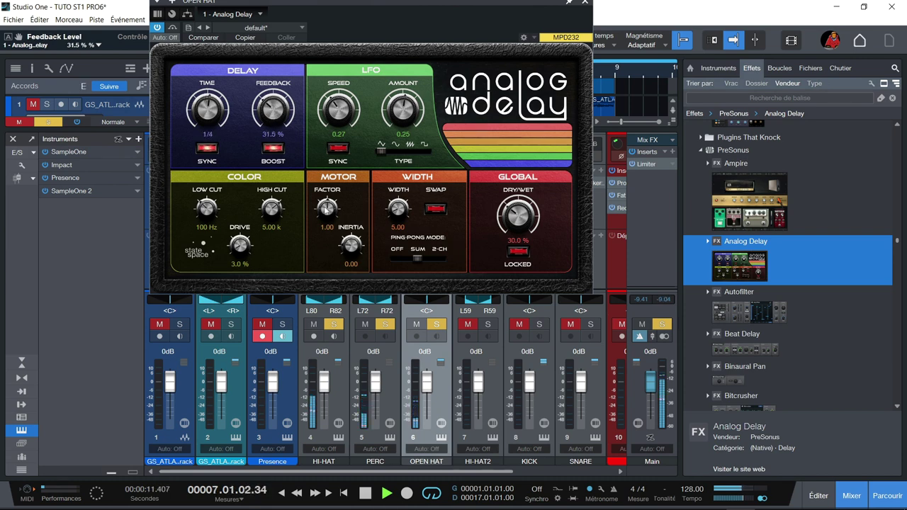
Step: Set Analog Delay's low cut to 256 Hz, high cut to off, drive to 65%, width to 100 and dry/wet to 32%, and close it
left_click(210, 210)
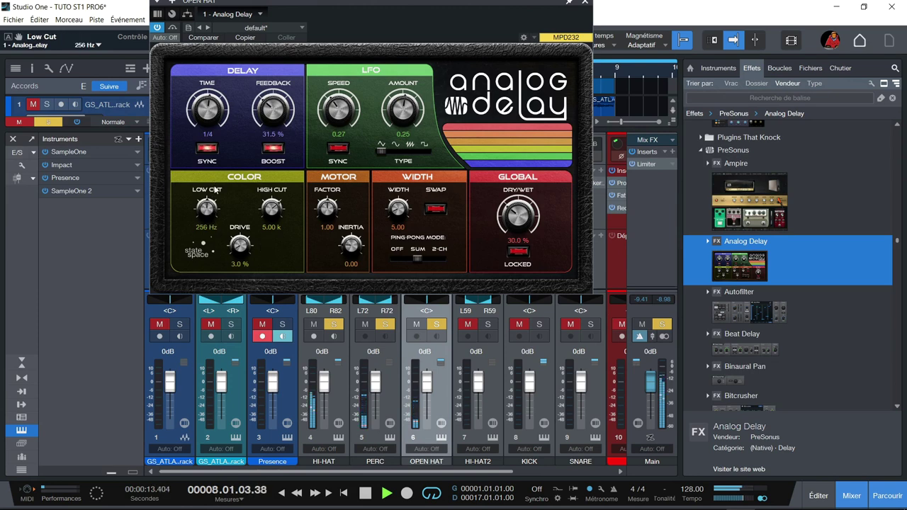
left_click_drag(241, 251, 272, 192)
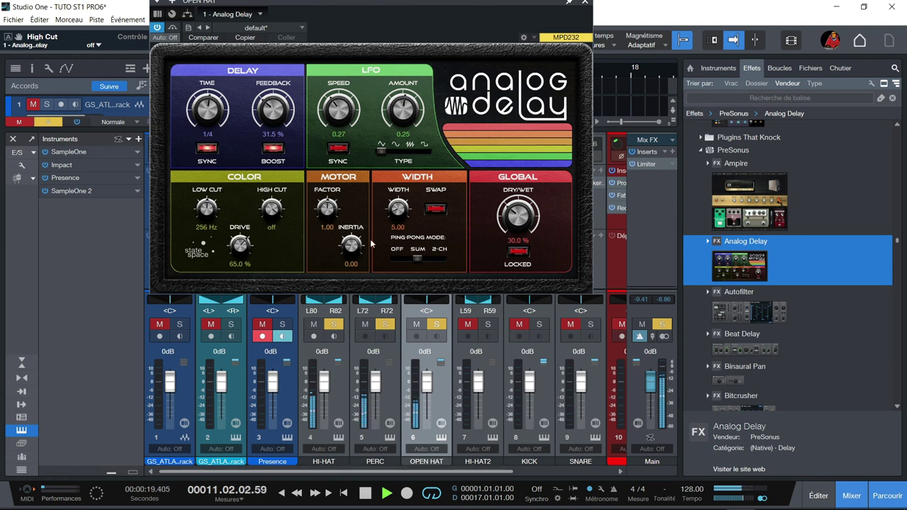
left_click(394, 210)
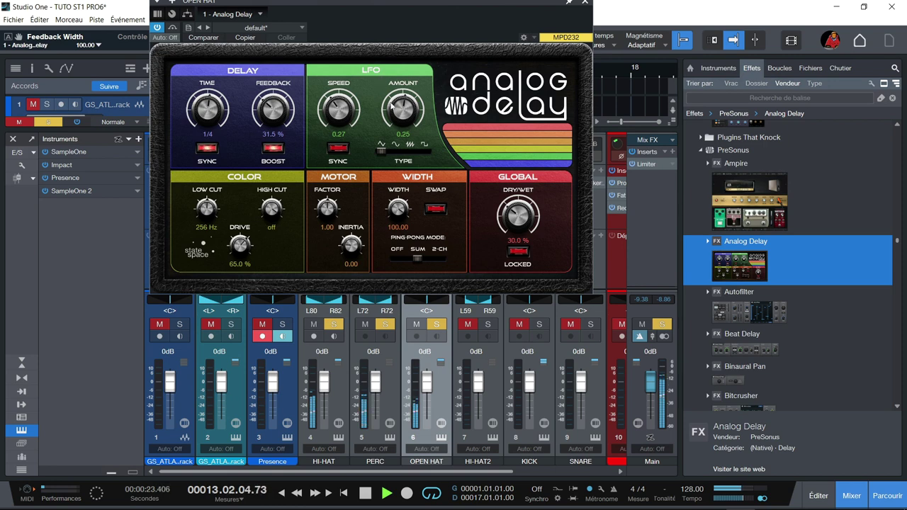
left_click_drag(511, 224, 512, 217)
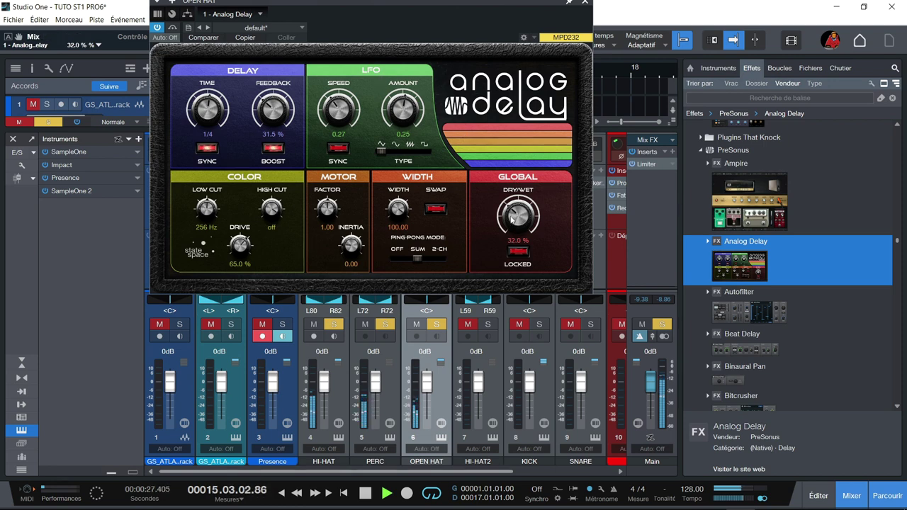
left_click(584, 5)
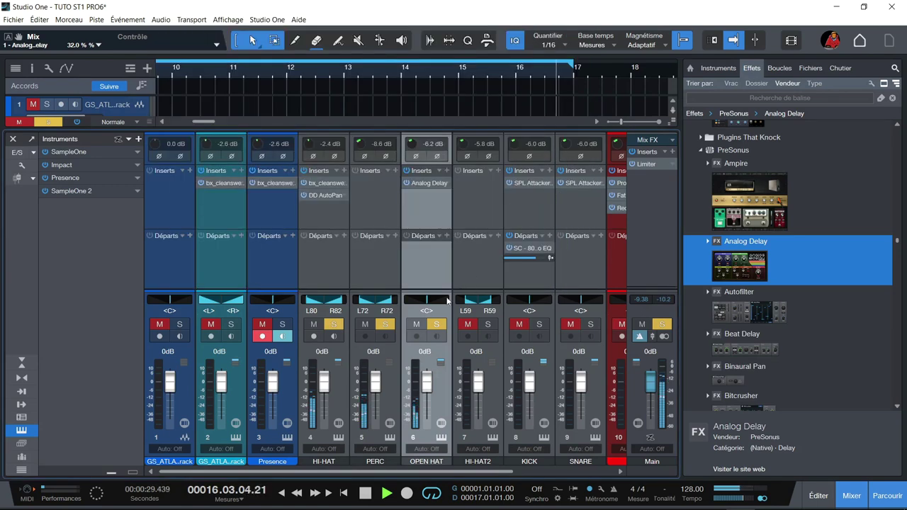
Step: Switch the OPEN HAT channel's panner mode to Double and set its pan to L85 and R80
left_click_drag(433, 297, 426, 299)
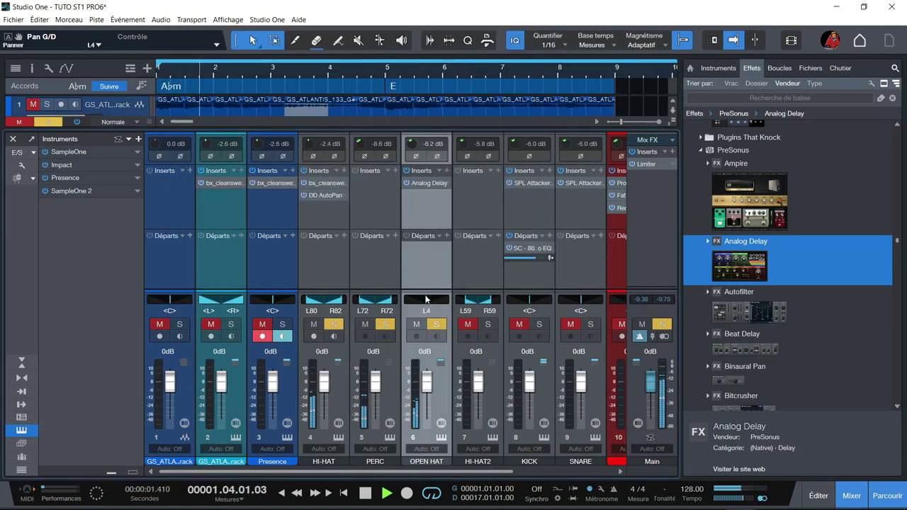
right_click(425, 299)
left_click(485, 287)
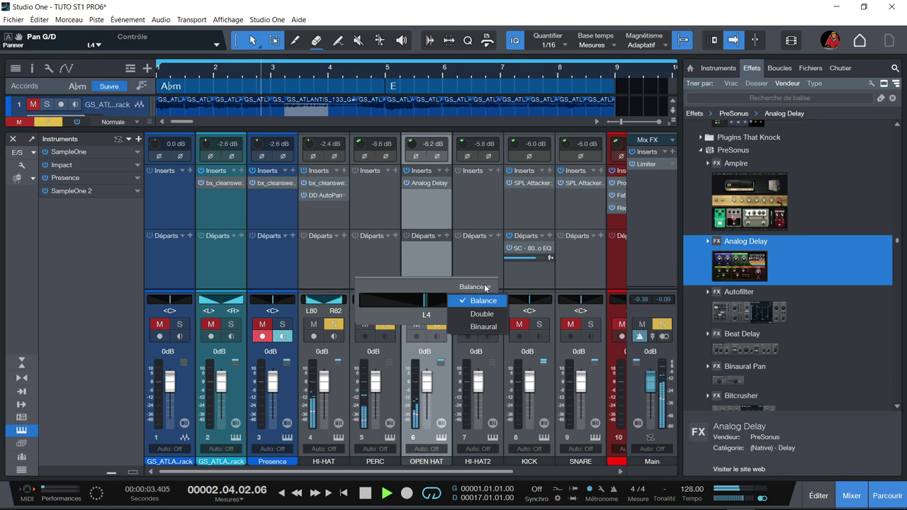
left_click(482, 314)
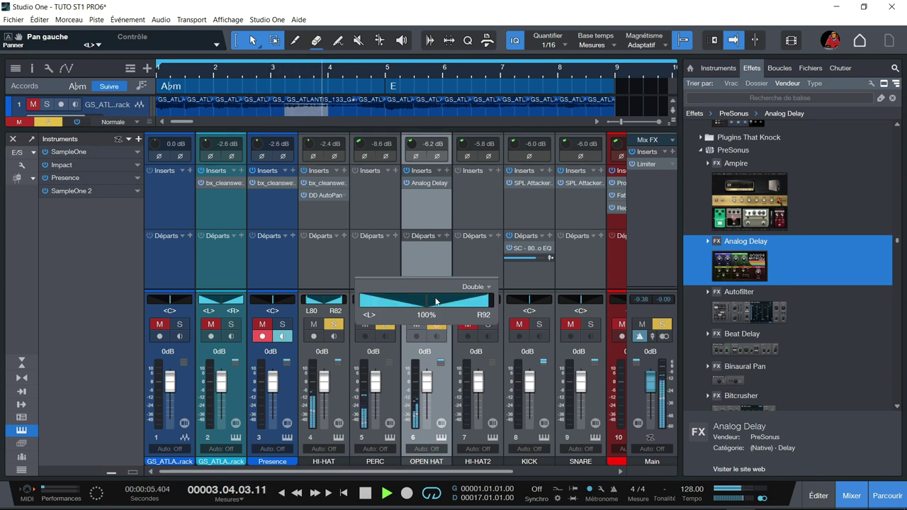
left_click_drag(436, 300, 427, 313)
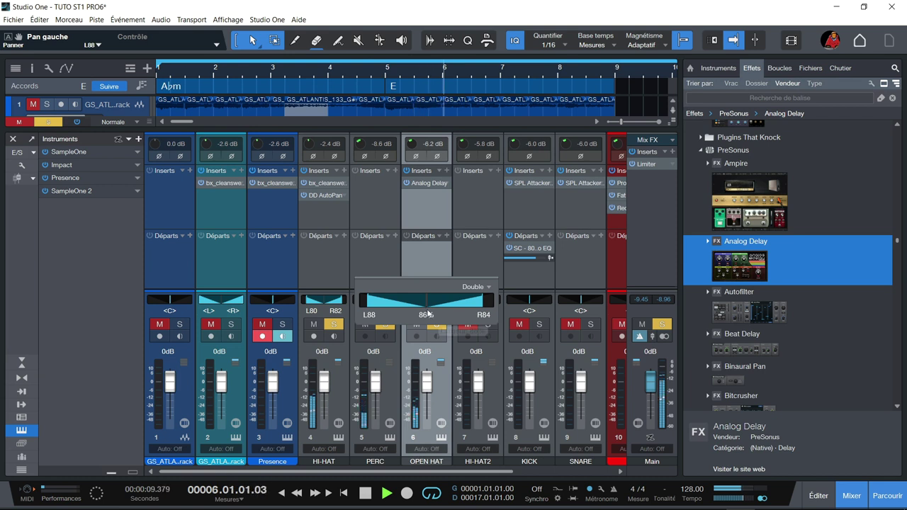
left_click_drag(428, 307, 426, 303)
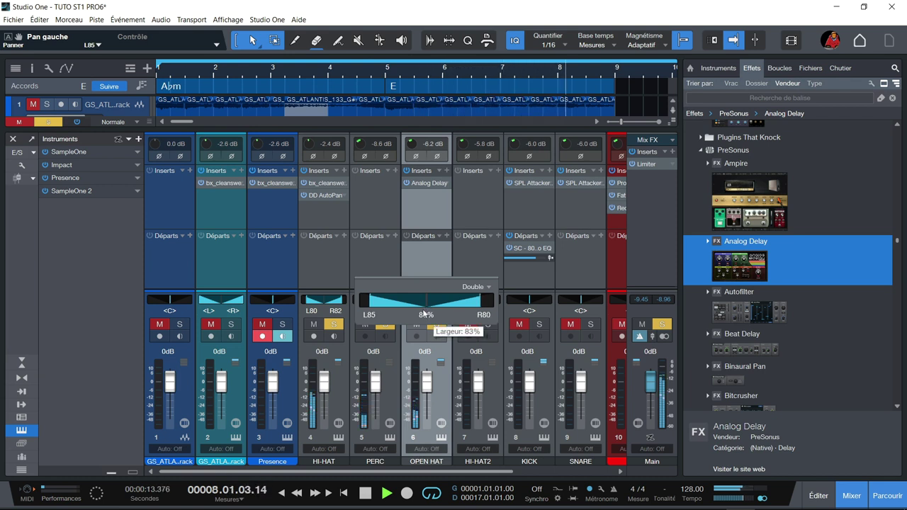
Step: Solo HI-HAT2, KICK and SNARE too and lower all six drum input gains, with PERC at -12.0 dB and HI-HAT2 at -7.7 dB
left_click_drag(360, 144, 360, 147)
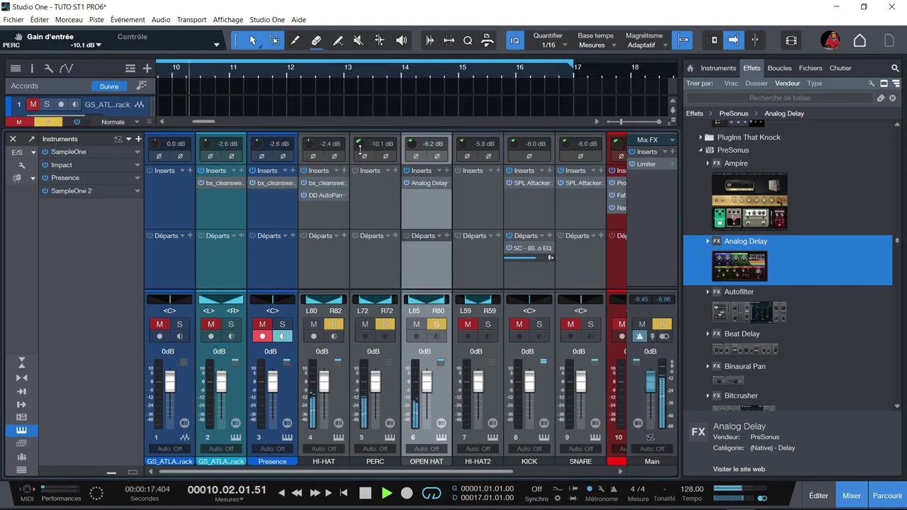
left_click(486, 323)
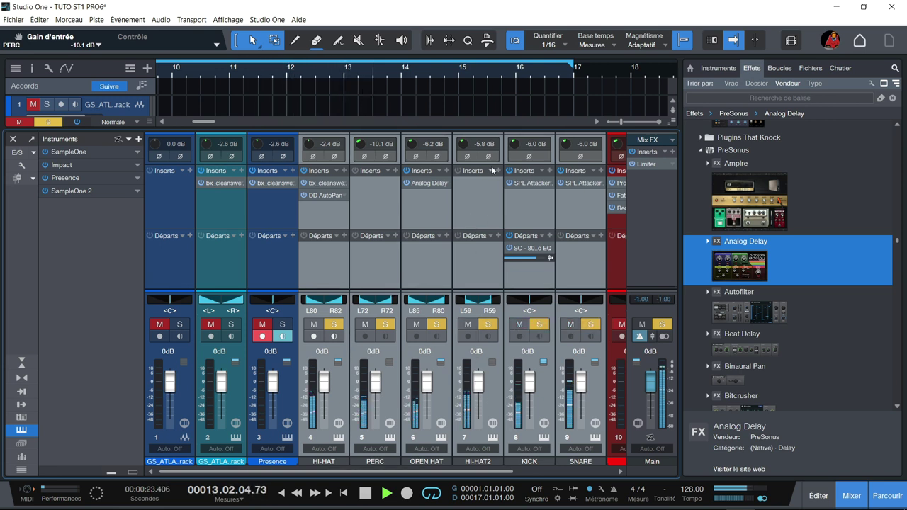
scroll(461, 149, "down", 3)
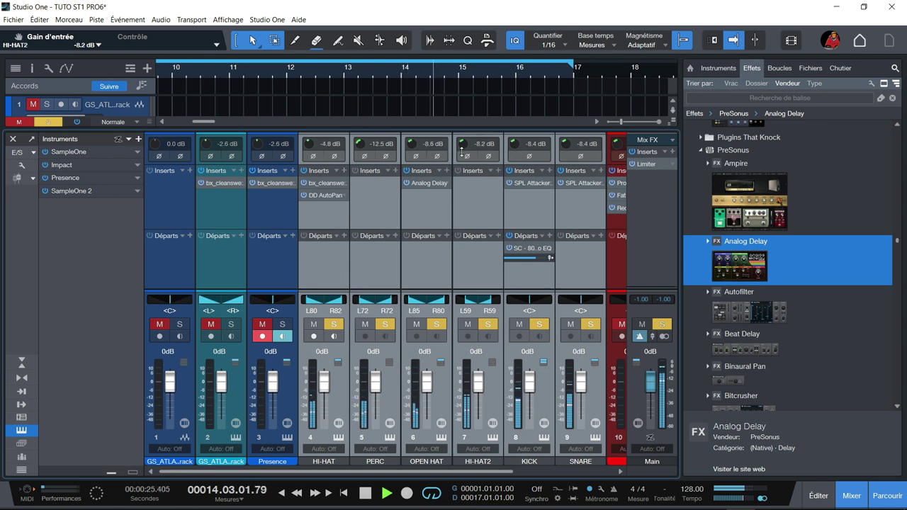
scroll(461, 148, "up", 1)
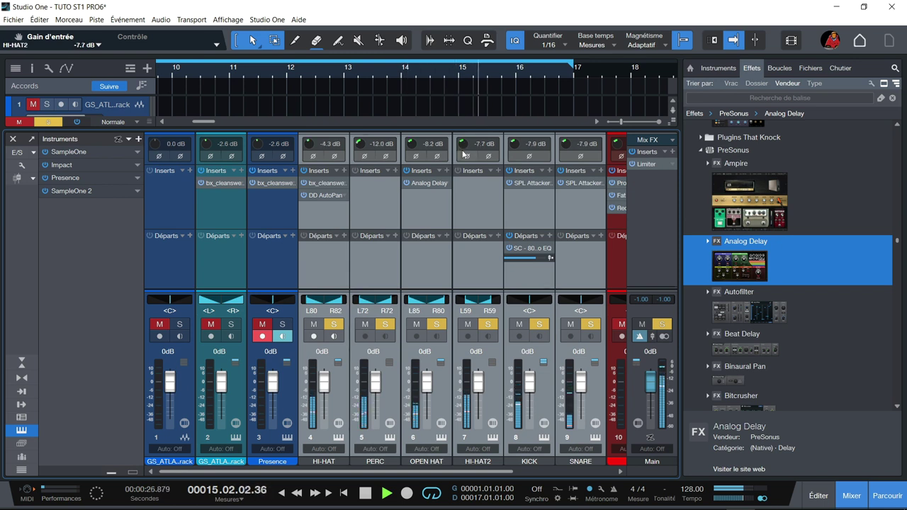
Step: Lower HI-HAT2's input gain on its own to -10.3 dB and raise HI-HAT's input gain to -2.4 dB
left_click(464, 201)
scroll(463, 146, "down", 3)
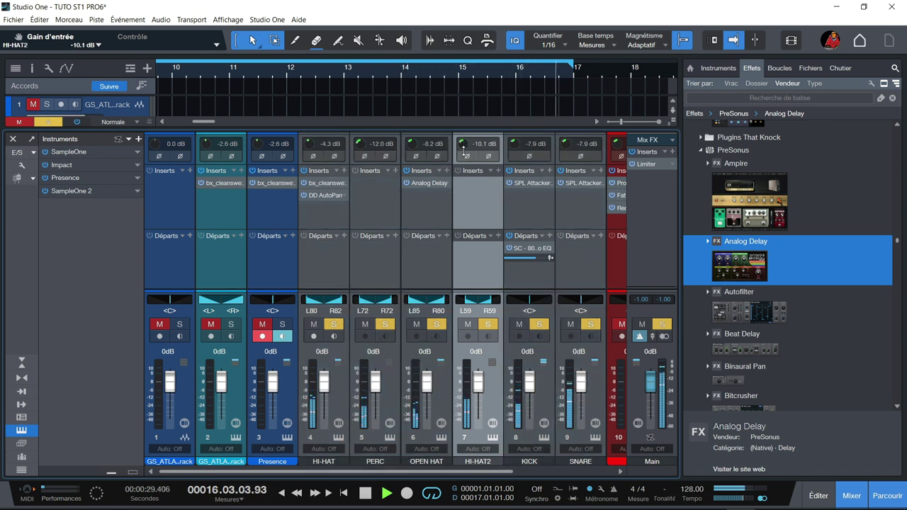
scroll(464, 146, "down", 1)
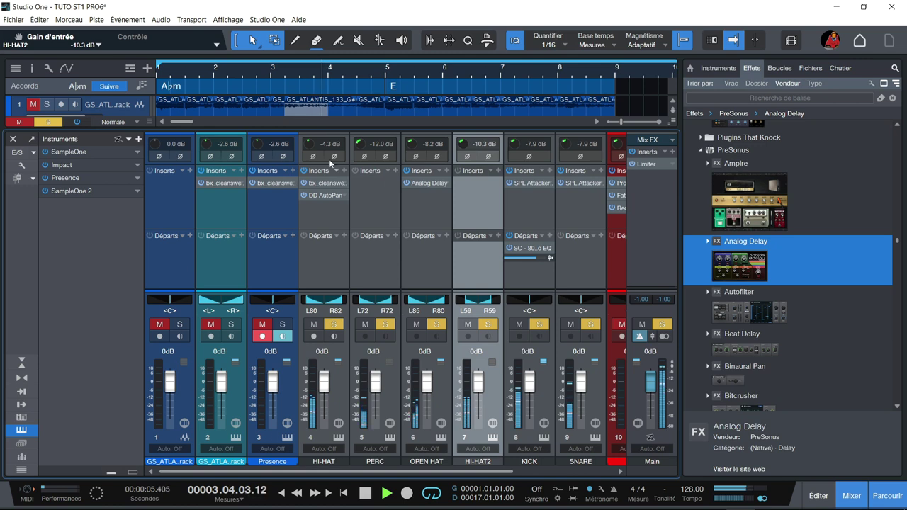
scroll(310, 142, "up", 10)
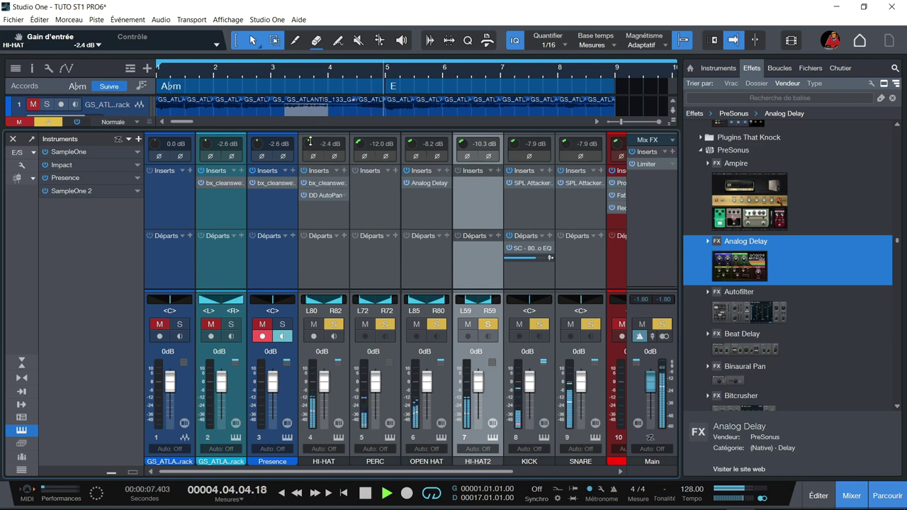
Step: In Impact XT, solo the Djfurtif HH4 pad, set the selected Djfurtif Kick 12 pad's Amp gain to +4.3 dB, and close the instrument
left_click(338, 438)
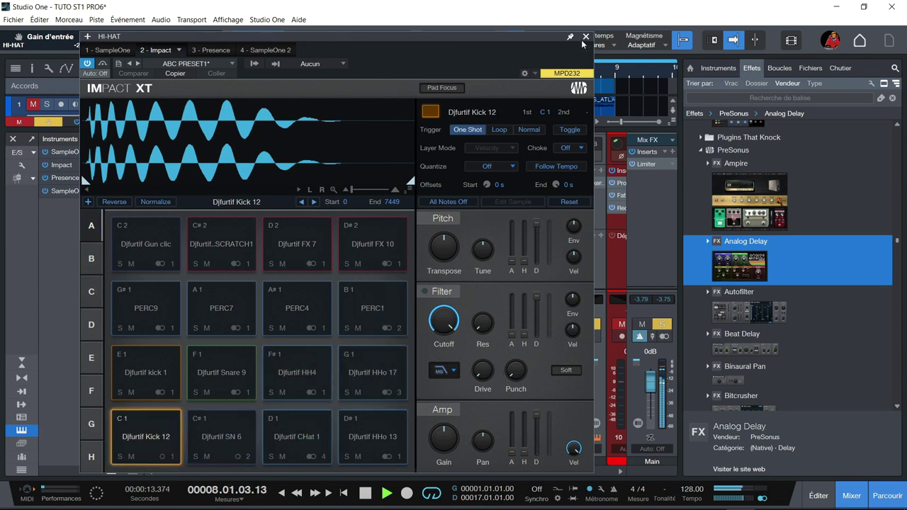
left_click(271, 392)
left_click_drag(442, 443, 445, 430)
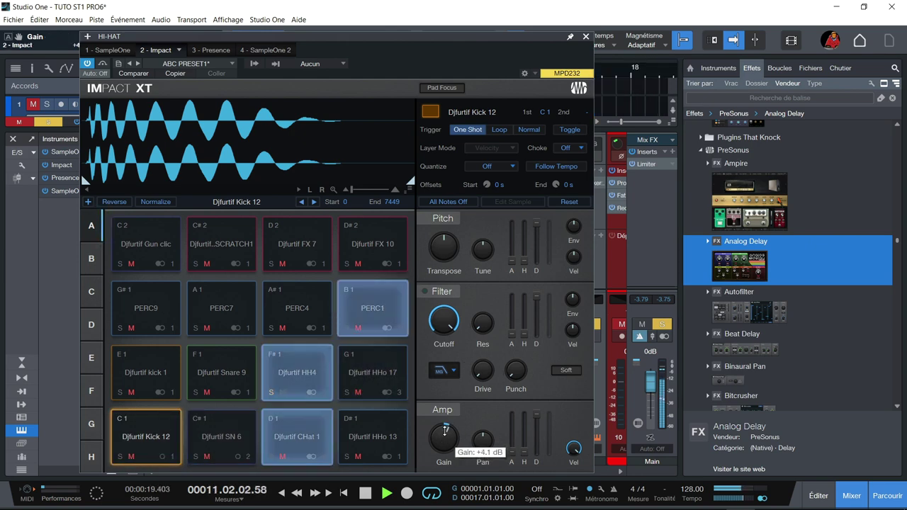
left_click(586, 37)
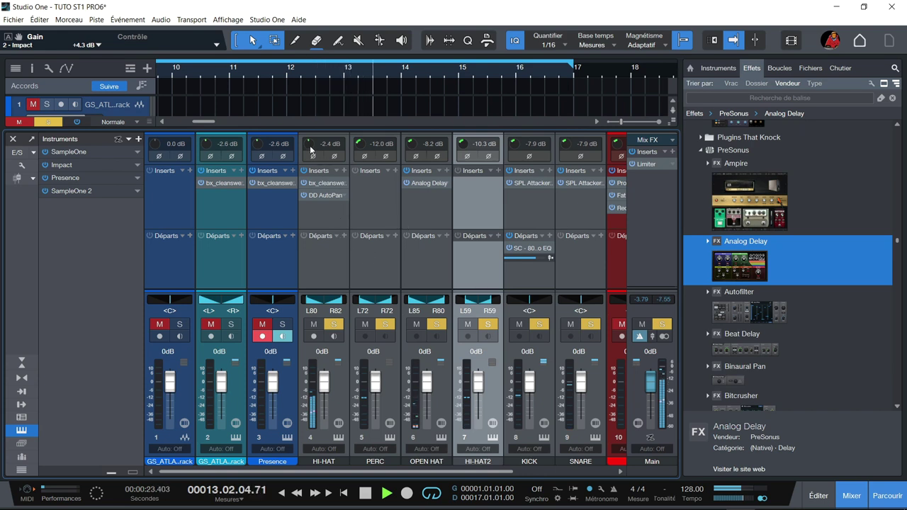
Step: Raise the HI-HAT channel's input gain to -1.2 dB and check its pads in Impact XT
left_click_drag(310, 145, 310, 140)
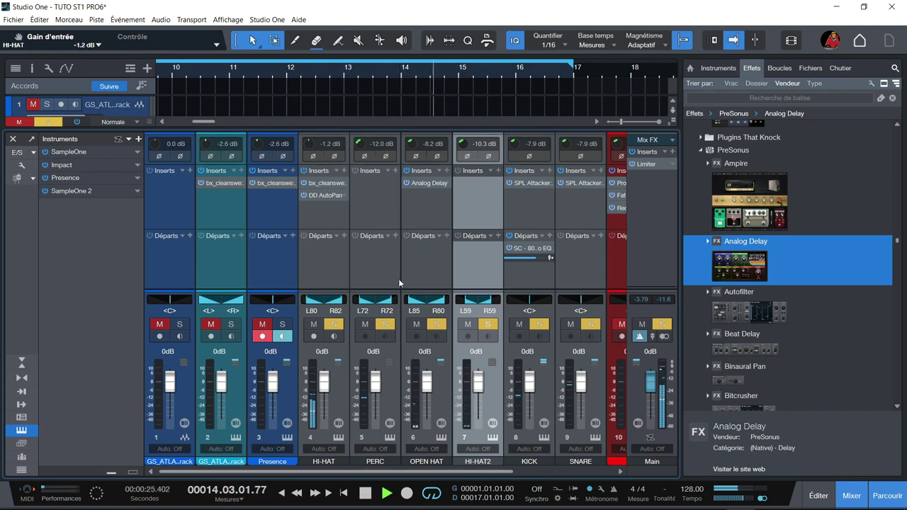
left_click(339, 440)
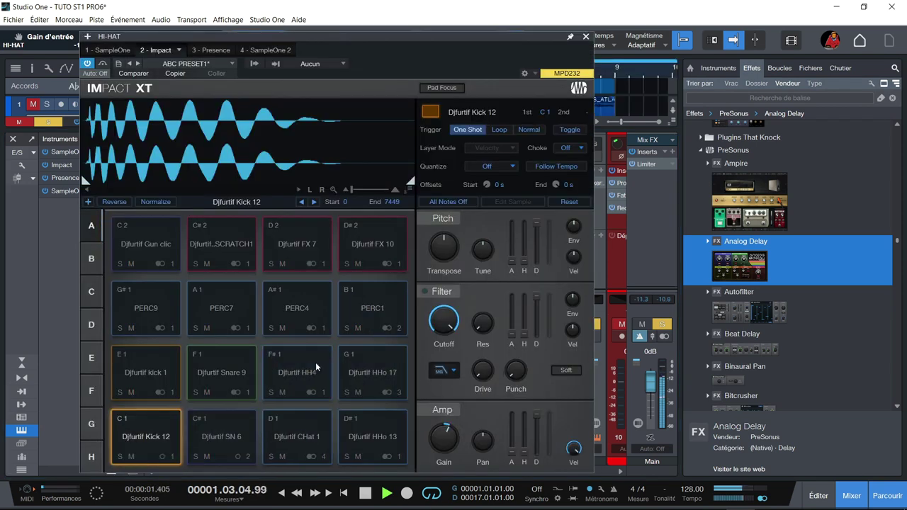
left_click(586, 37)
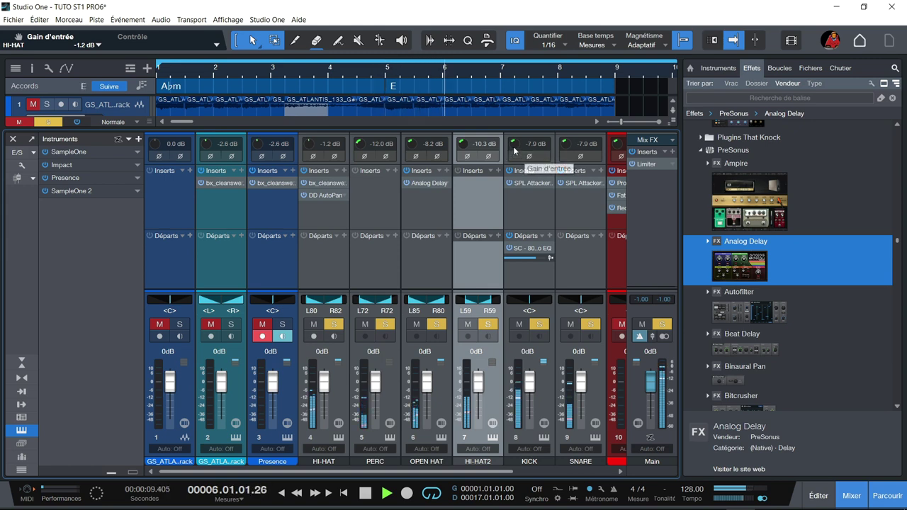
Step: Set the Djfurtif Kick 12 pad's Amp gain to 0.0 dB in Impact XT and the KICK channel's input gain to -4.6 dB
left_click_drag(515, 149, 532, 244)
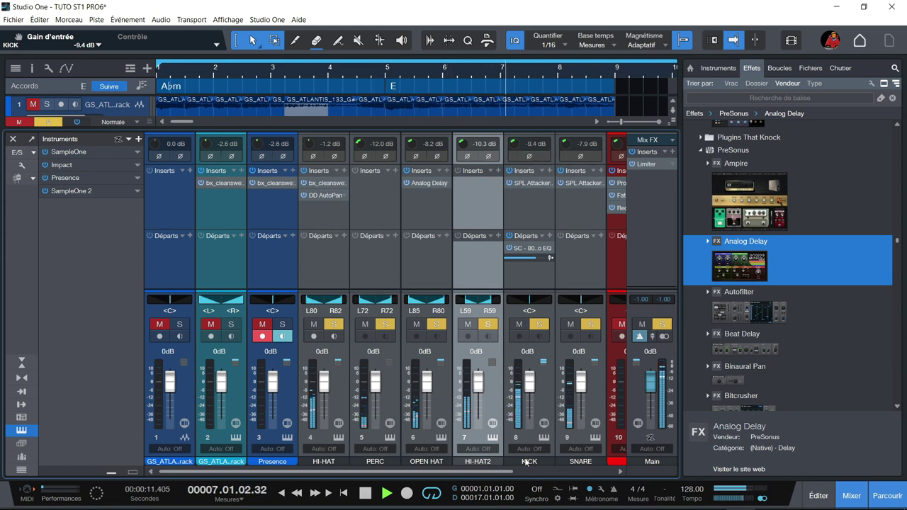
left_click(543, 437)
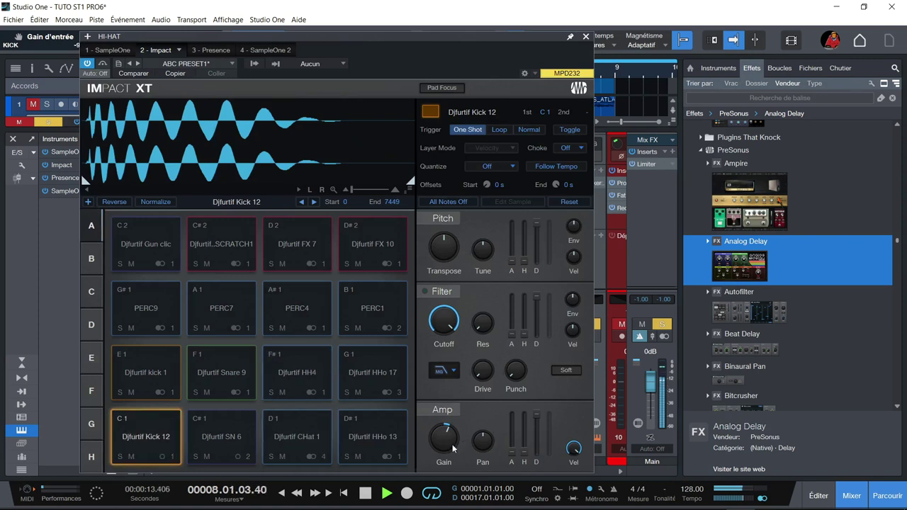
left_click_drag(454, 448, 448, 457)
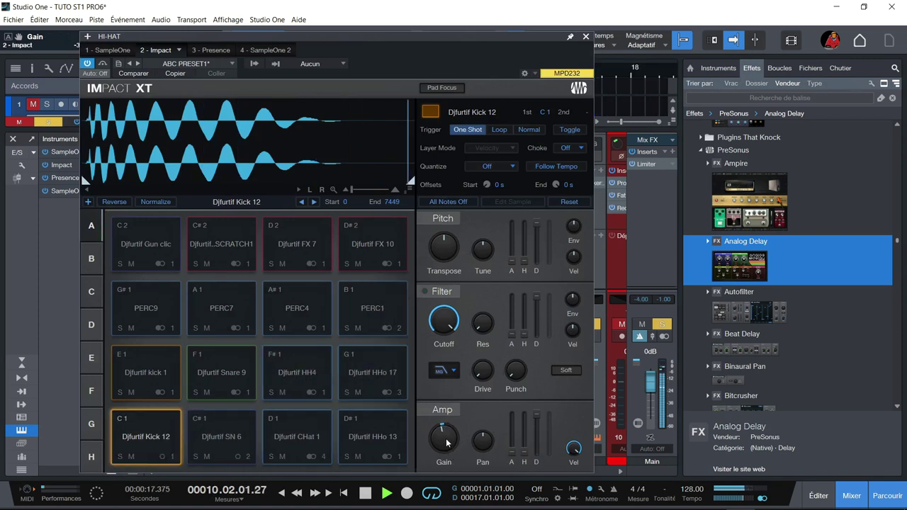
left_click_drag(447, 442, 446, 422)
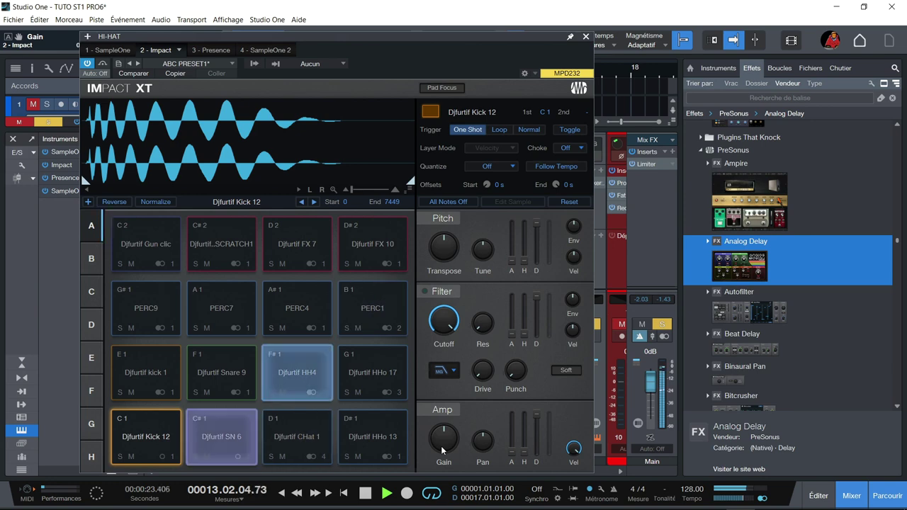
left_click(585, 37)
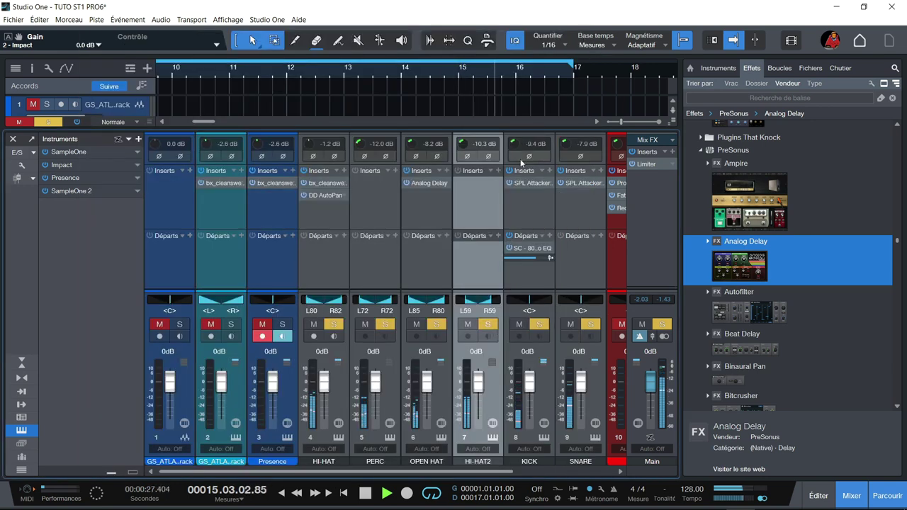
left_click_drag(513, 145, 515, 135)
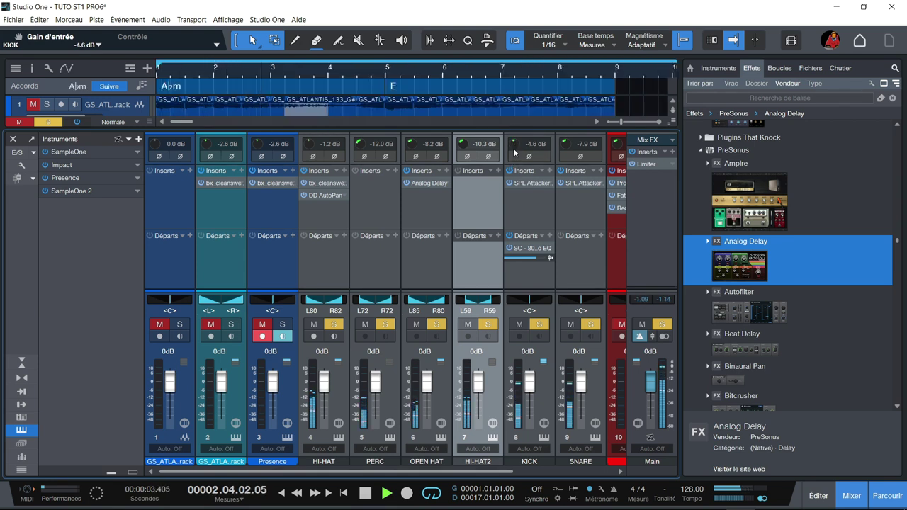
Step: Clear the drum solos, replay the full mix from the start, and raise KICK's input gain to -2.4 dB
left_click_drag(429, 471, 529, 468)
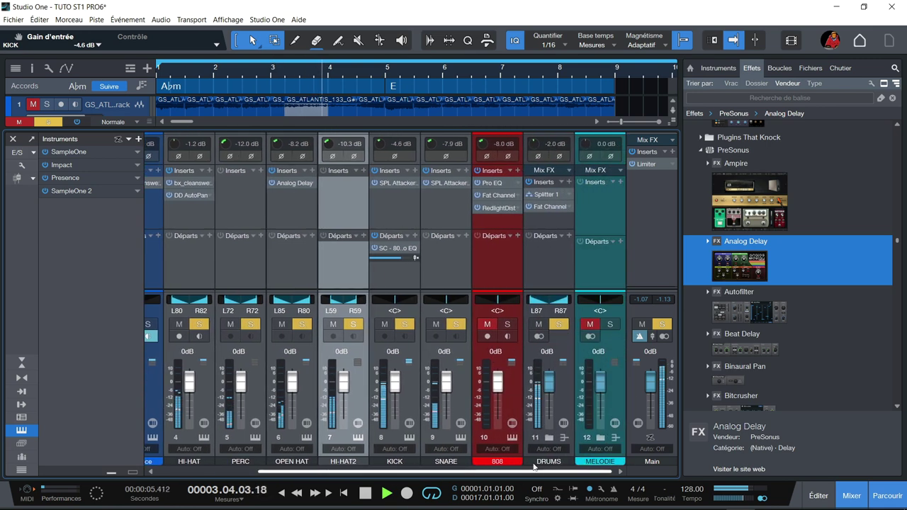
left_click(560, 324)
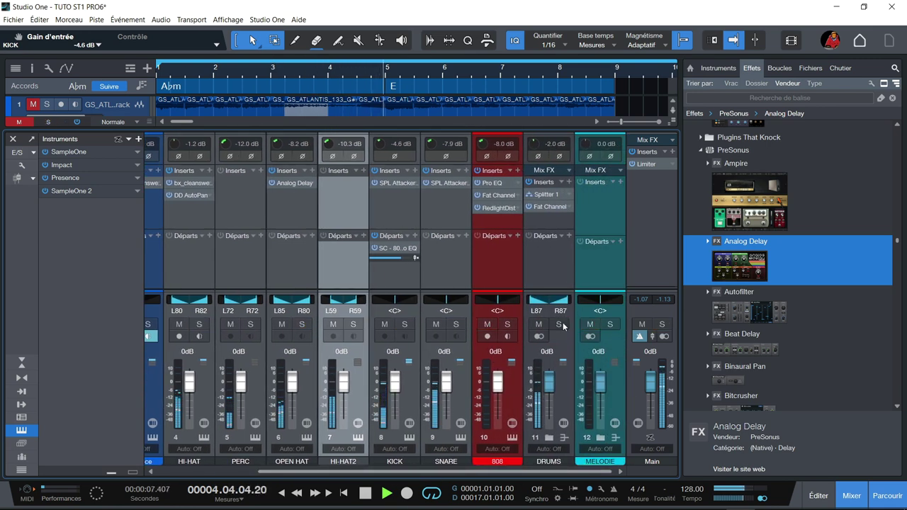
key("space")
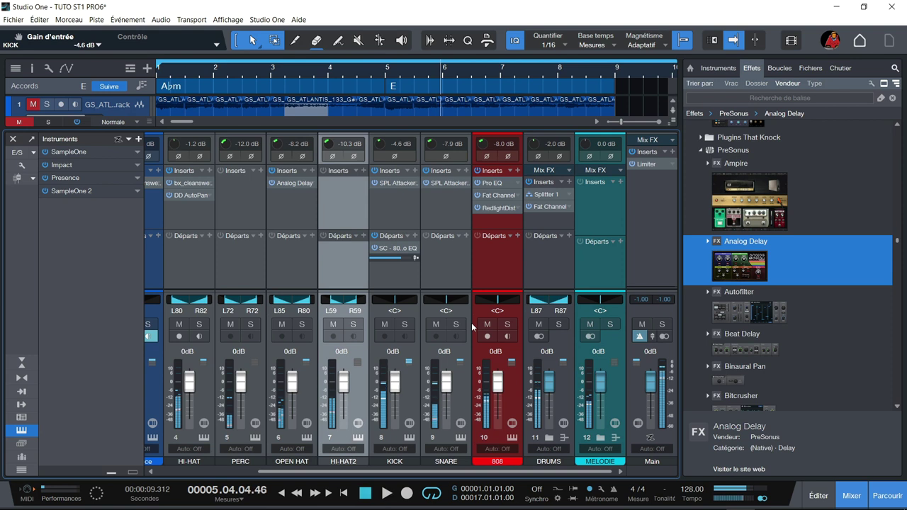
key("Home")
key("space")
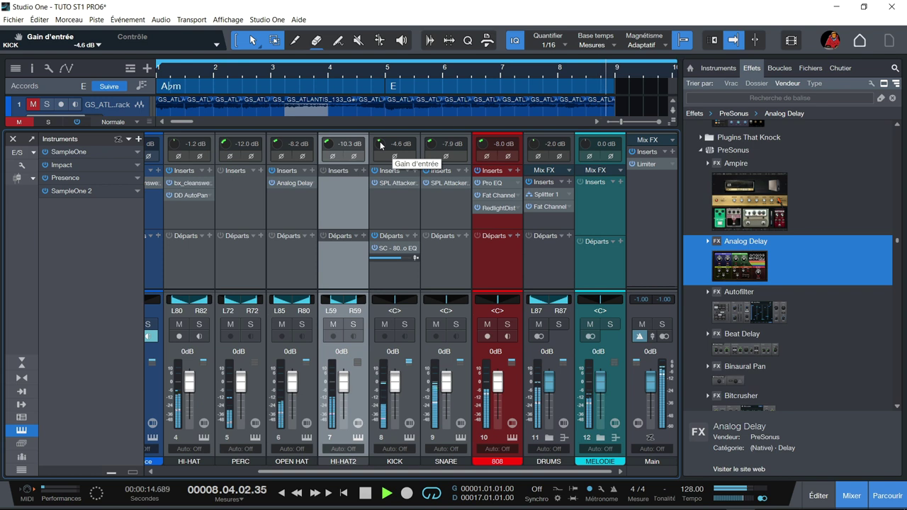
scroll(380, 145, "up", 2)
scroll(381, 144, "up", 3)
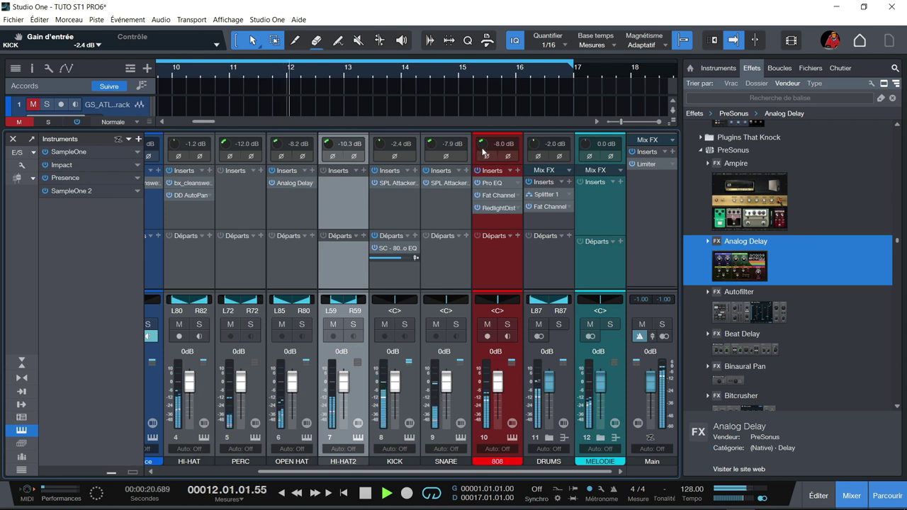
Step: Lower the 808's input gain to -10.1 dB and the DRUMS bus's to -3.4 dB, resetting the Main clip indicator
scroll(480, 146, "down", 4)
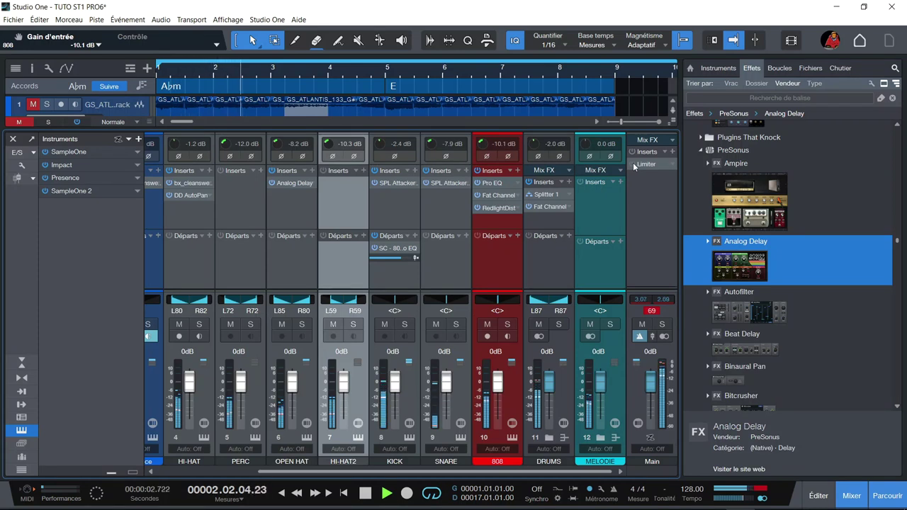
left_click(652, 311)
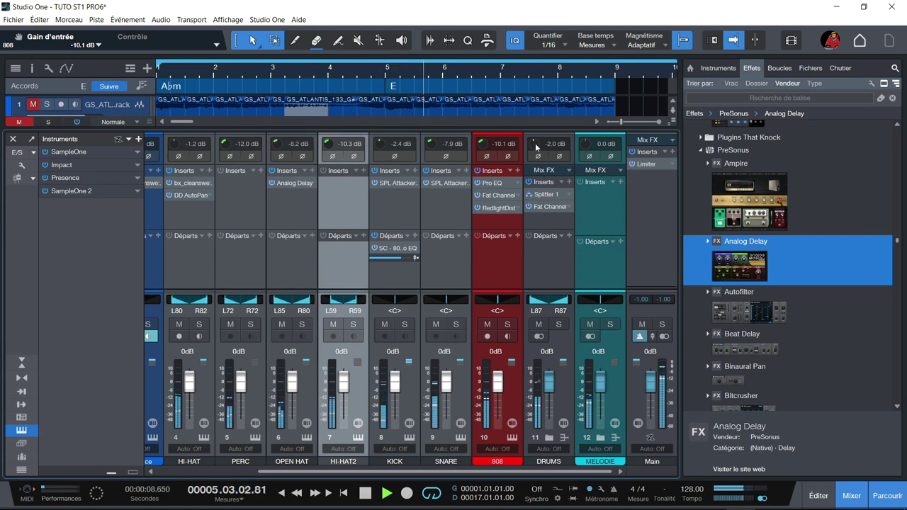
scroll(534, 147, "down", 2)
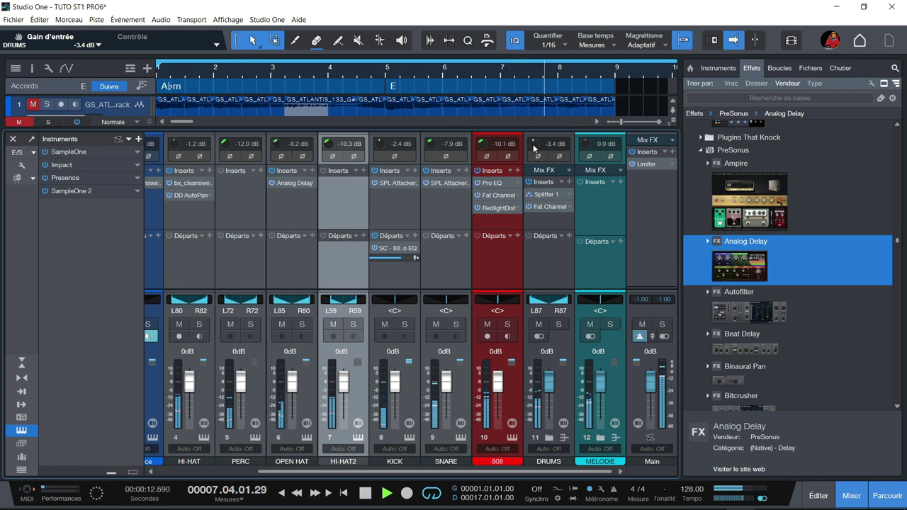
Step: Solo DRUMS, 808 and MELODIE one after another and set the MELODIE bus's input gain to -2.0 dB
left_click(557, 324)
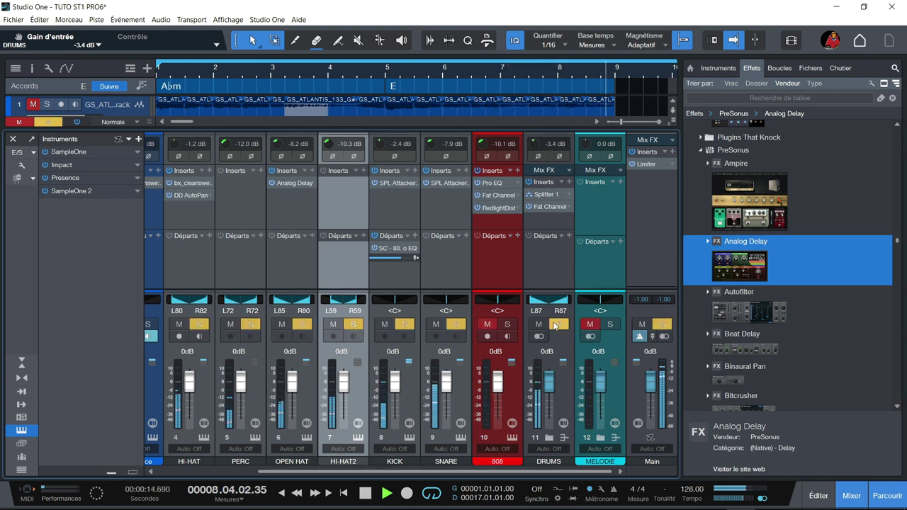
left_click(508, 324)
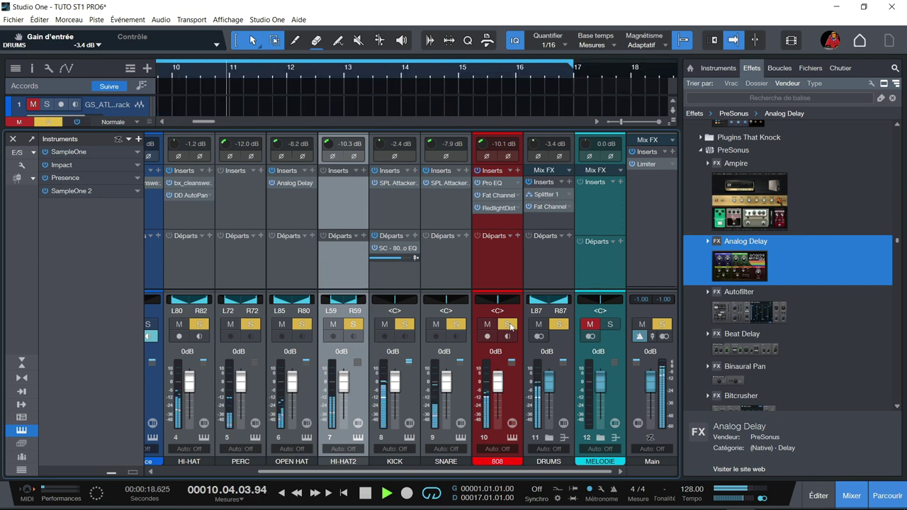
left_click(609, 324)
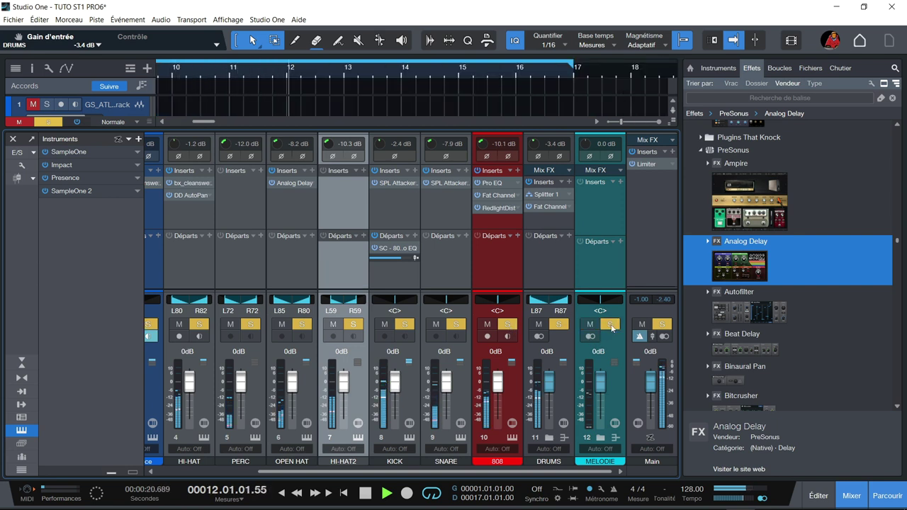
scroll(586, 149, "down", 1)
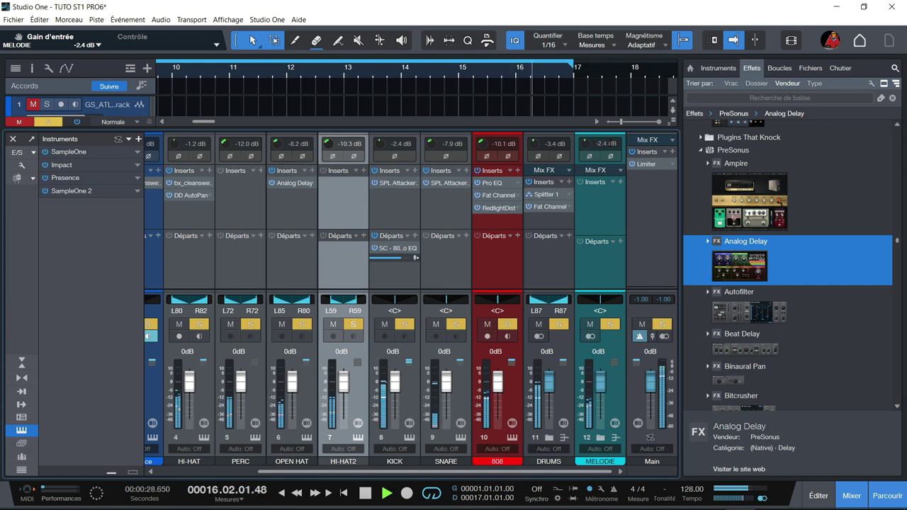
key("BackSpace")
key("Return")
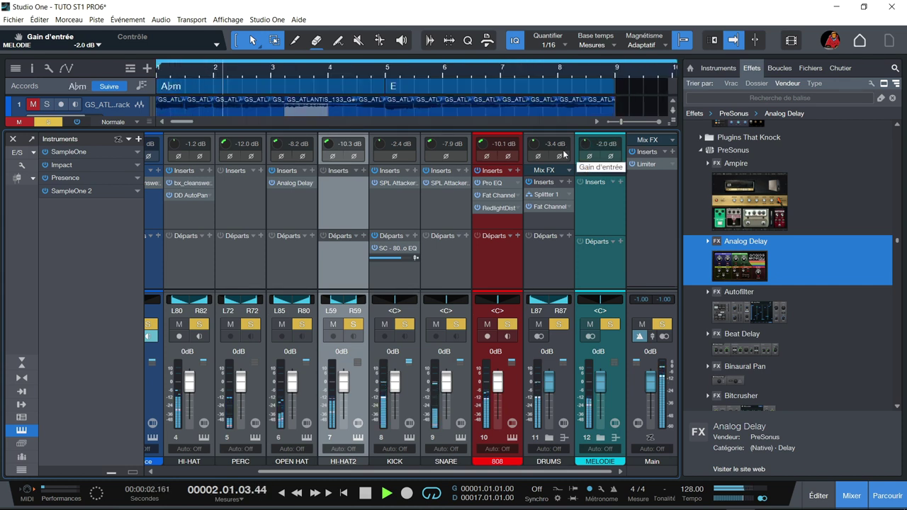
Step: Compare the mix with MELODIE muted and unmuted, clear all solos, and hide the browser with playback stopped
left_click(615, 198)
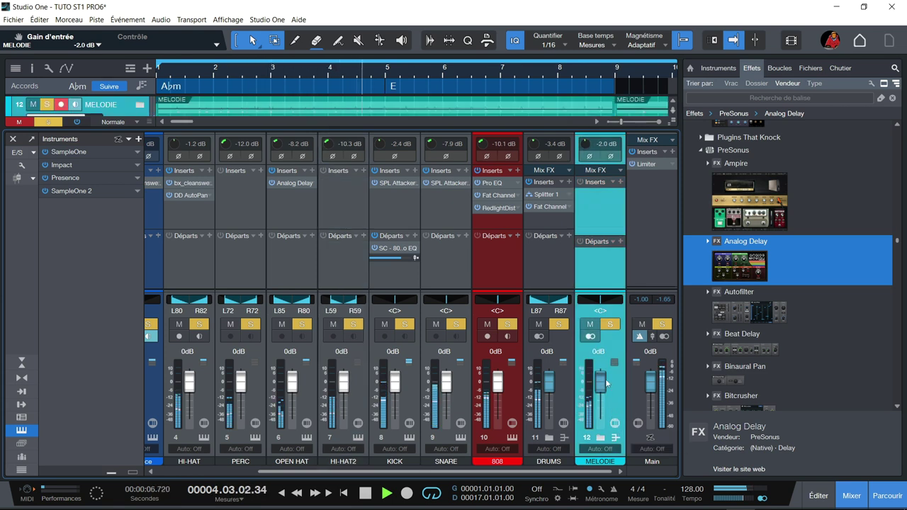
left_click(589, 324)
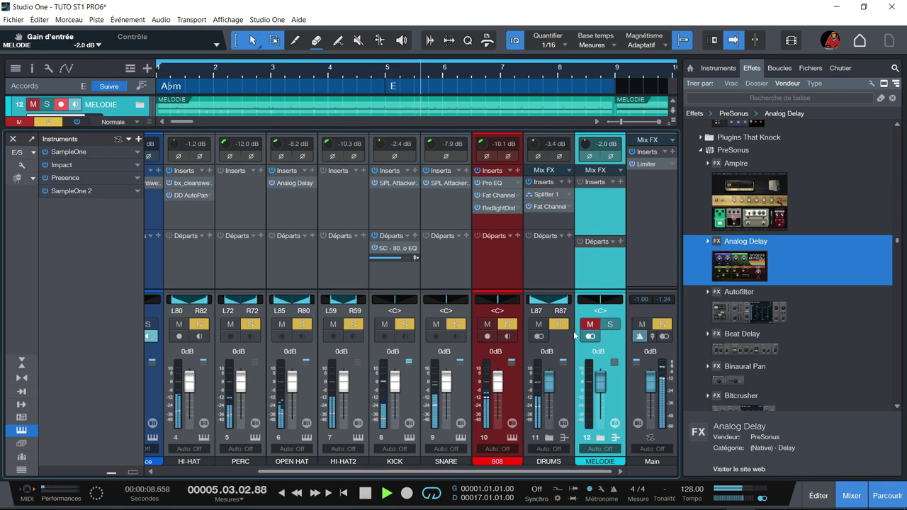
left_click(589, 324)
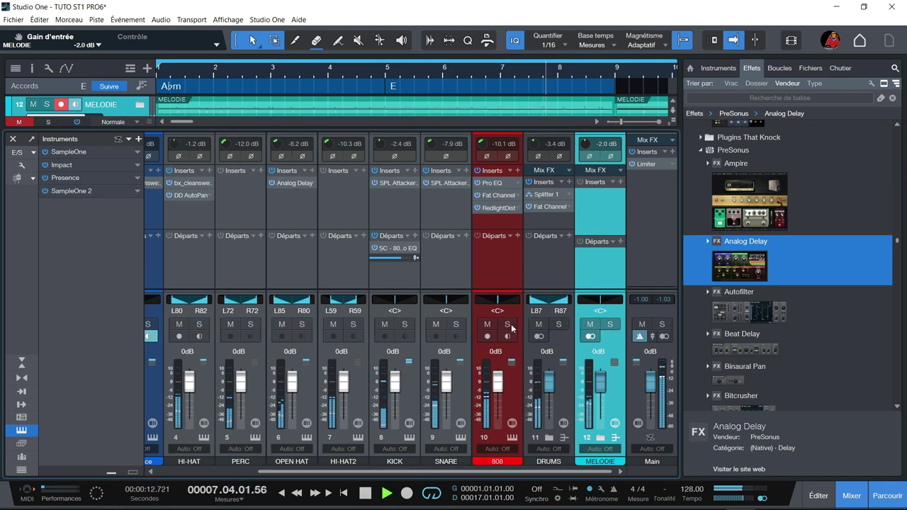
left_click(891, 499)
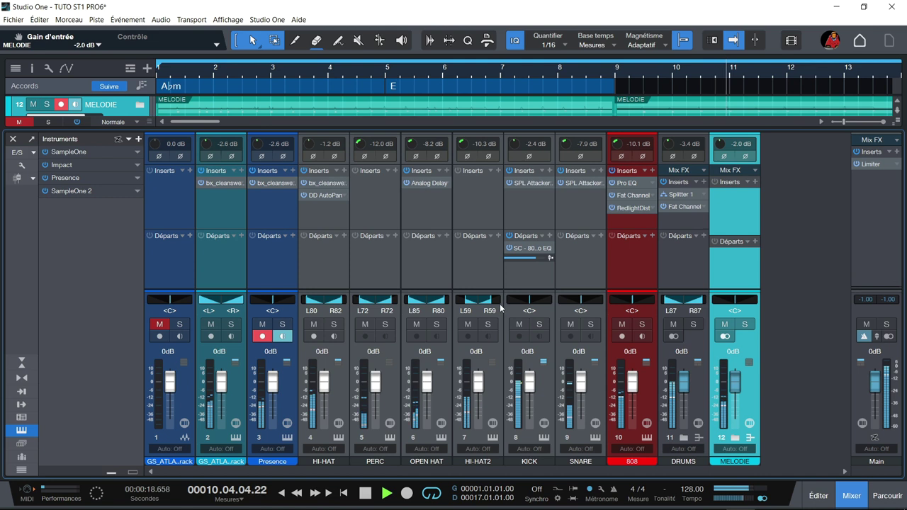
key("space")
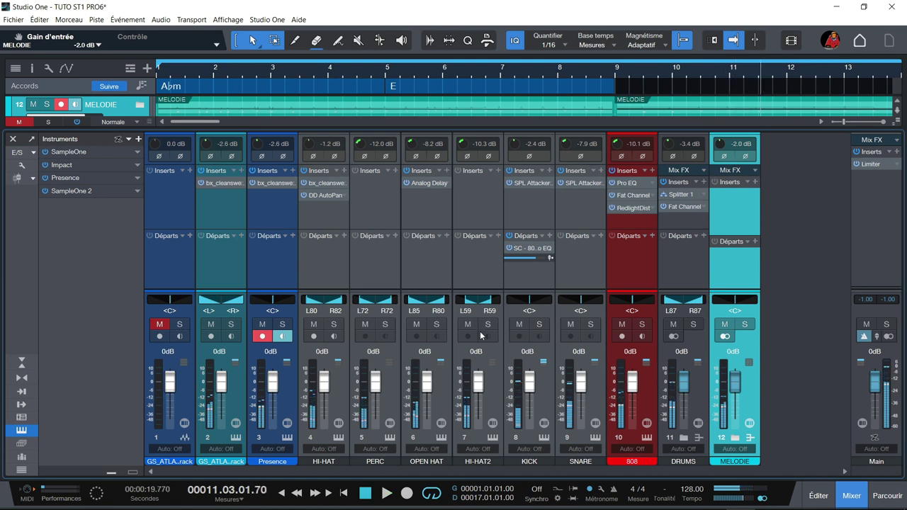
Step: Narrow all console channels except MELODIE, DRUMS and 808, and play a short passage of the mix
left_click(22, 364)
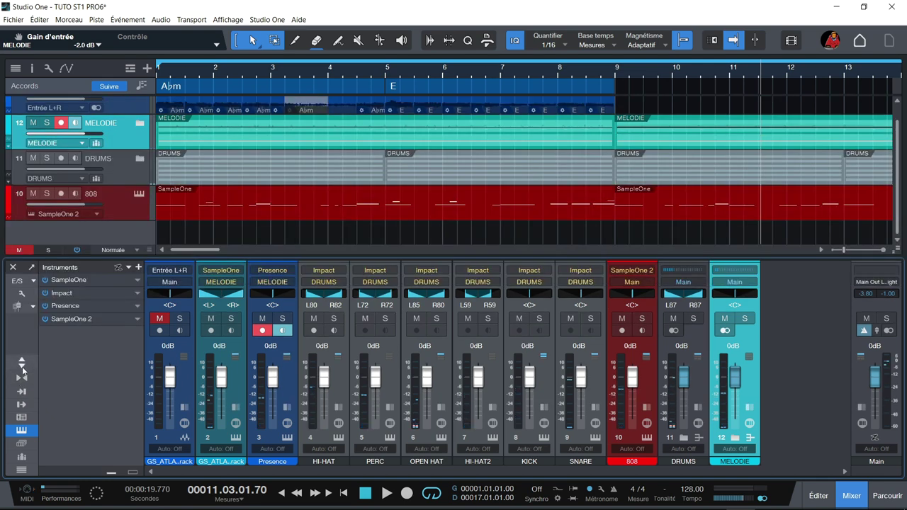
left_click(22, 365)
left_click(22, 379)
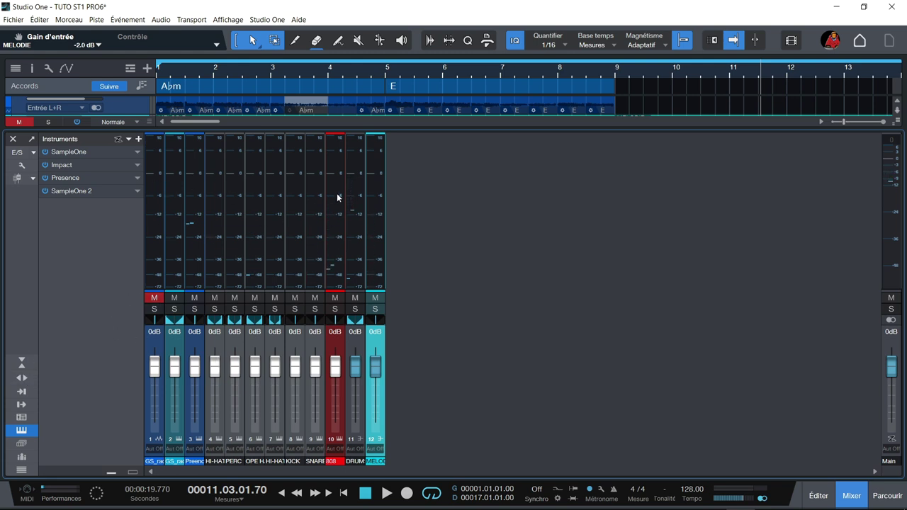
double_click(371, 340)
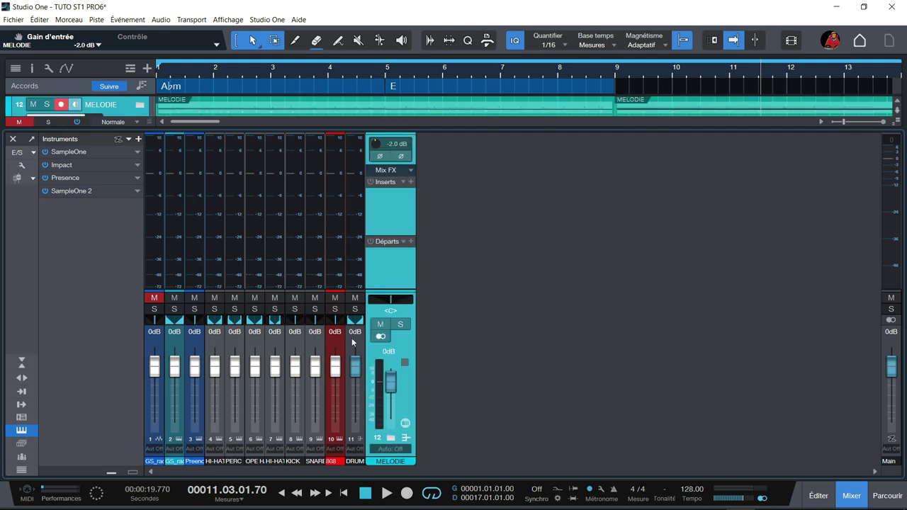
double_click(352, 342)
double_click(333, 347)
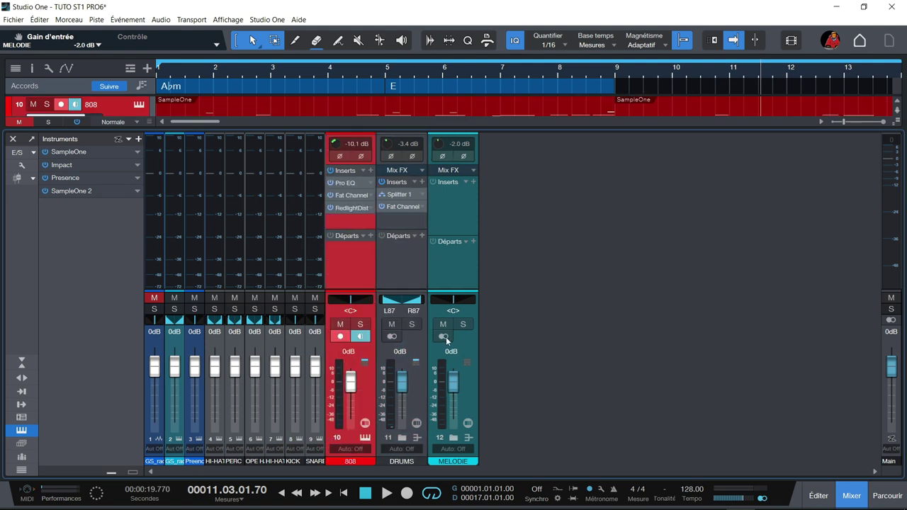
key("space")
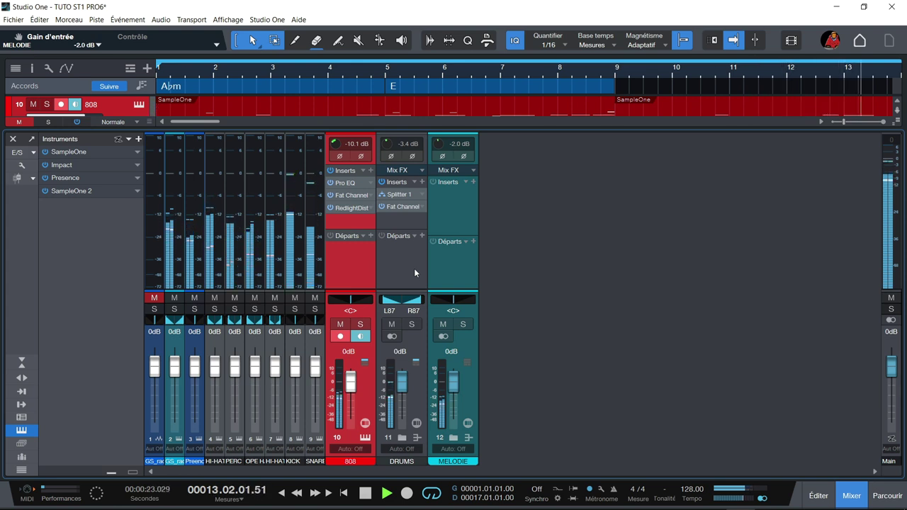
key("space")
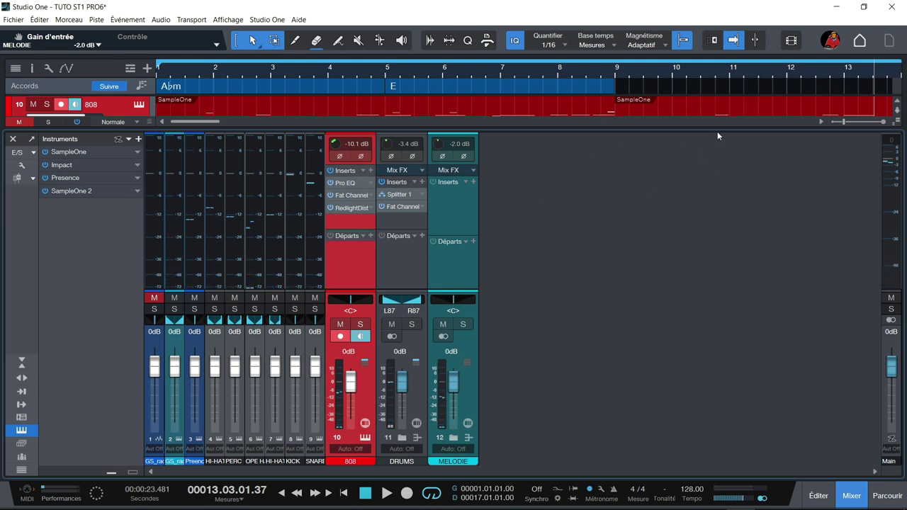
Step: Unfold the MELODIE folder track in the arrangement and review the DRUMS bus's Splitter 1 routing in the console
key("F3")
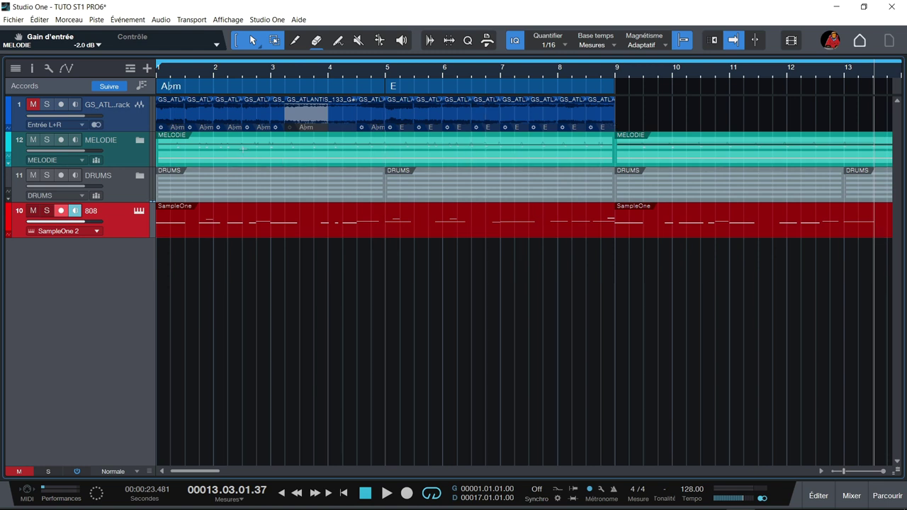
left_click(139, 140)
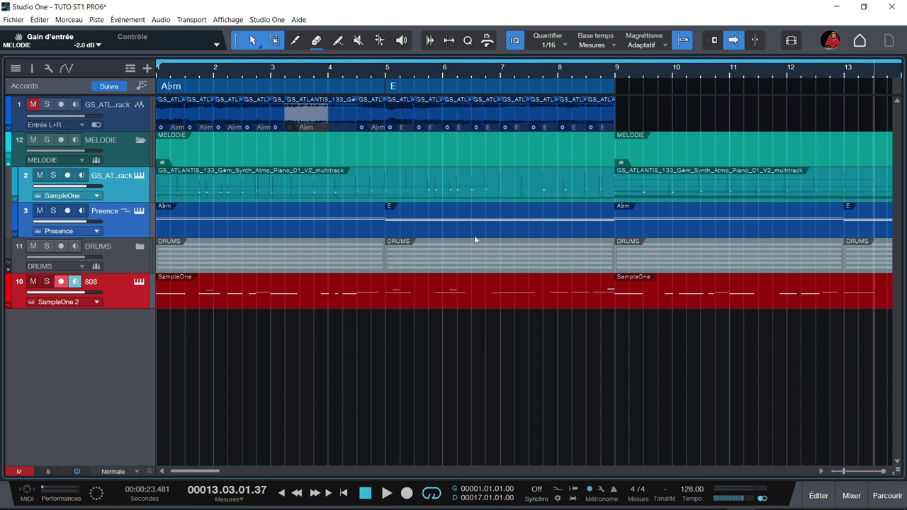
key("F3")
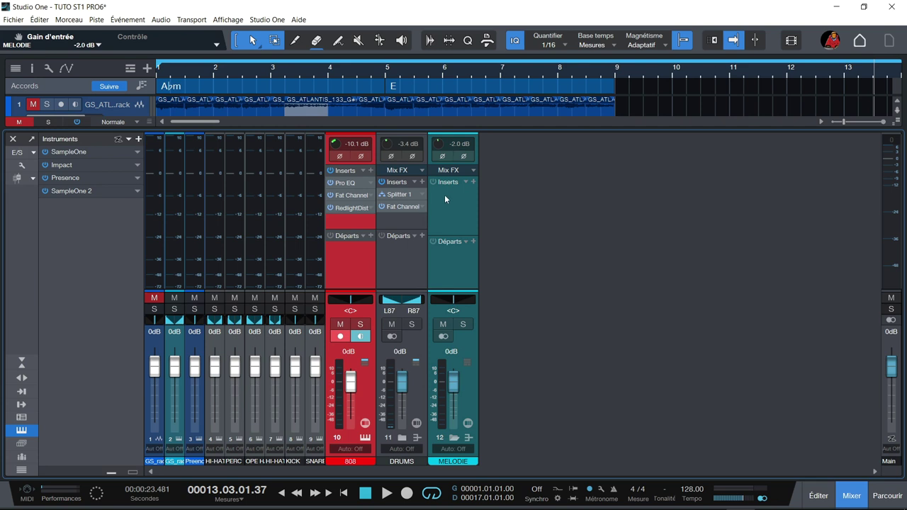
double_click(397, 194)
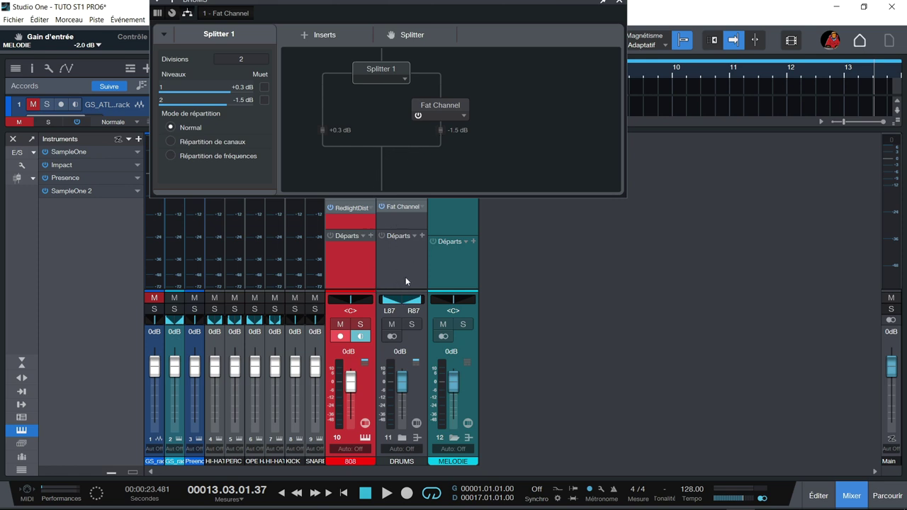
left_click(619, 3)
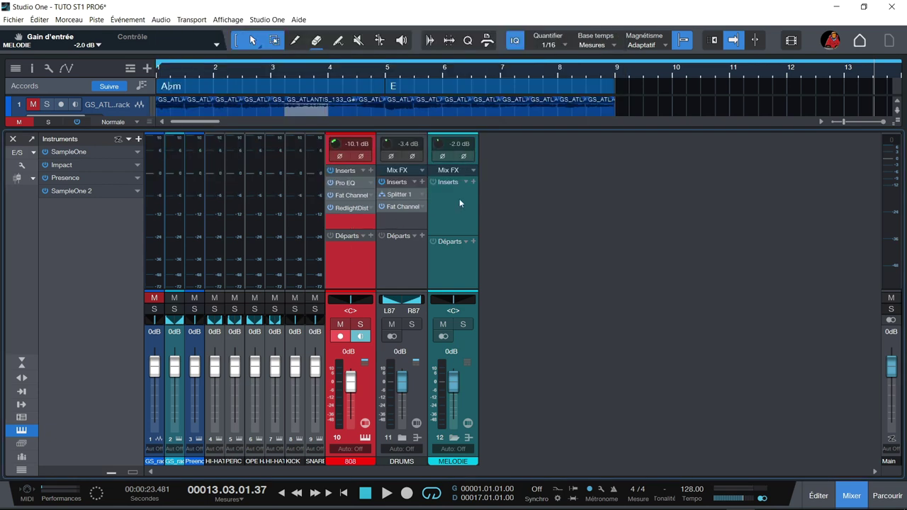